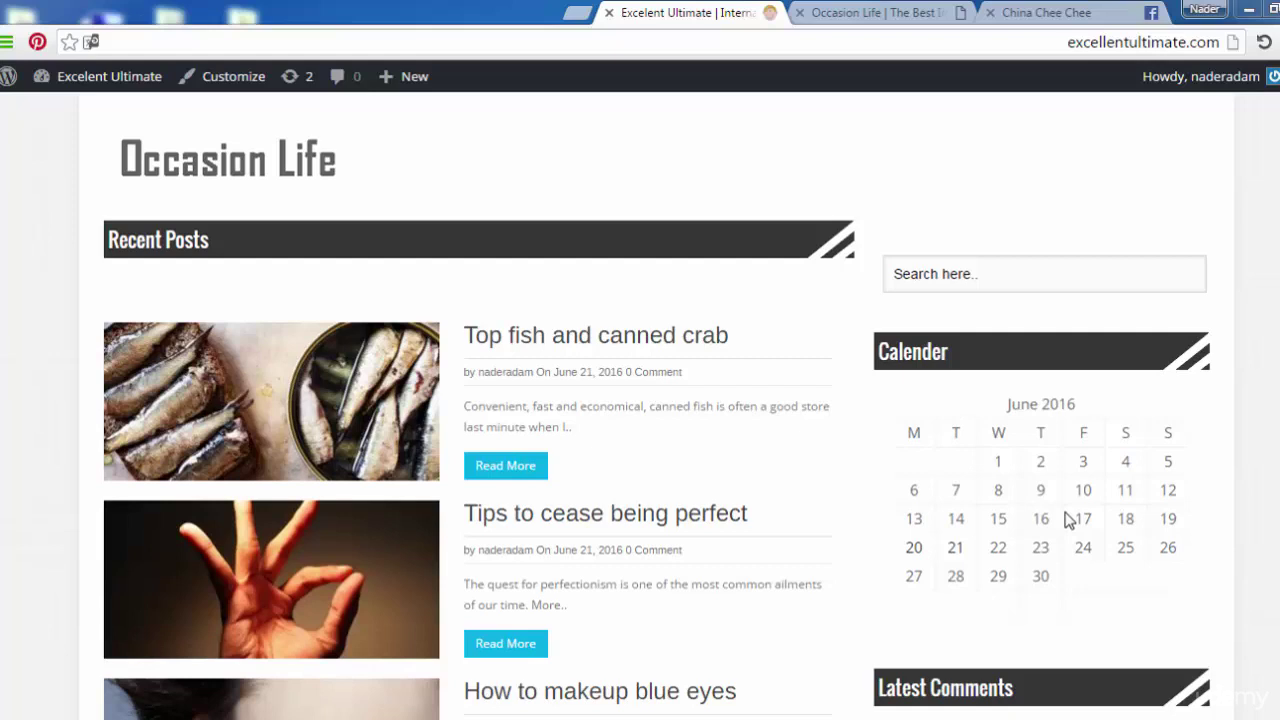
# Look through the Recent Posts list on the site's front page, checking the posts' thumbnails and excerpts.
pyautogui.scroll(-7, 640, 400)
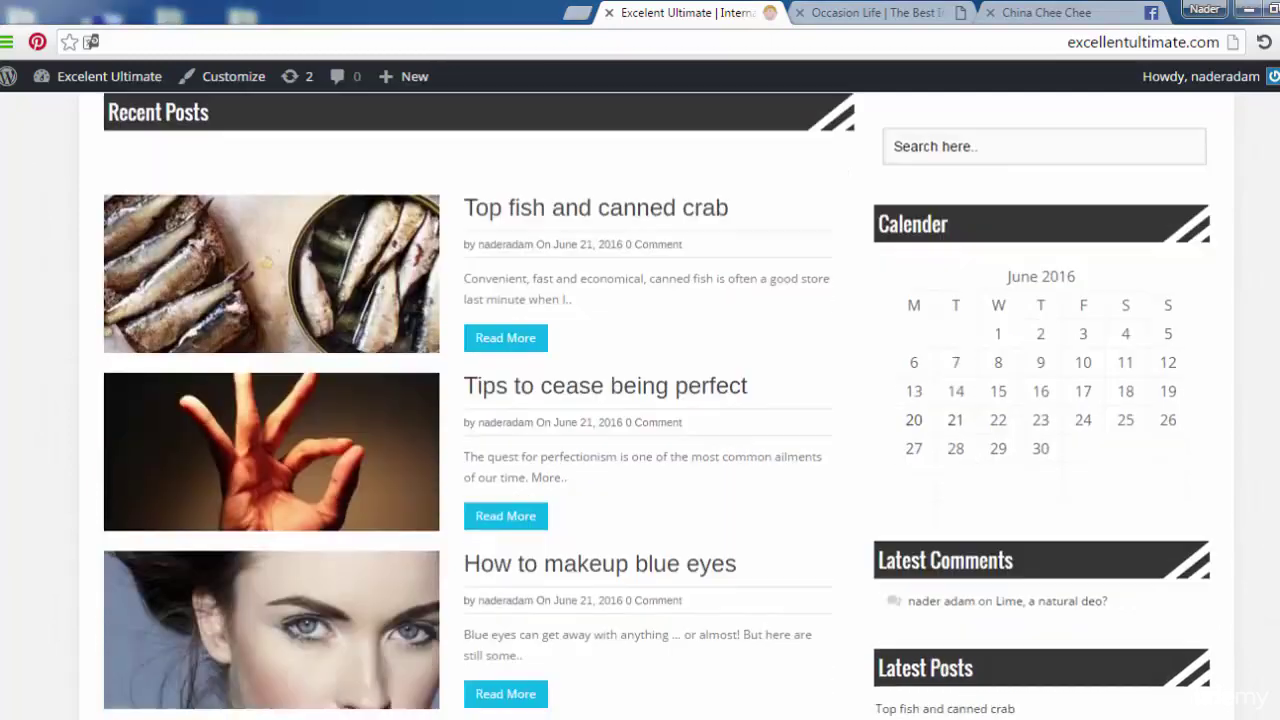
pyautogui.scroll(-9, 640, 400)
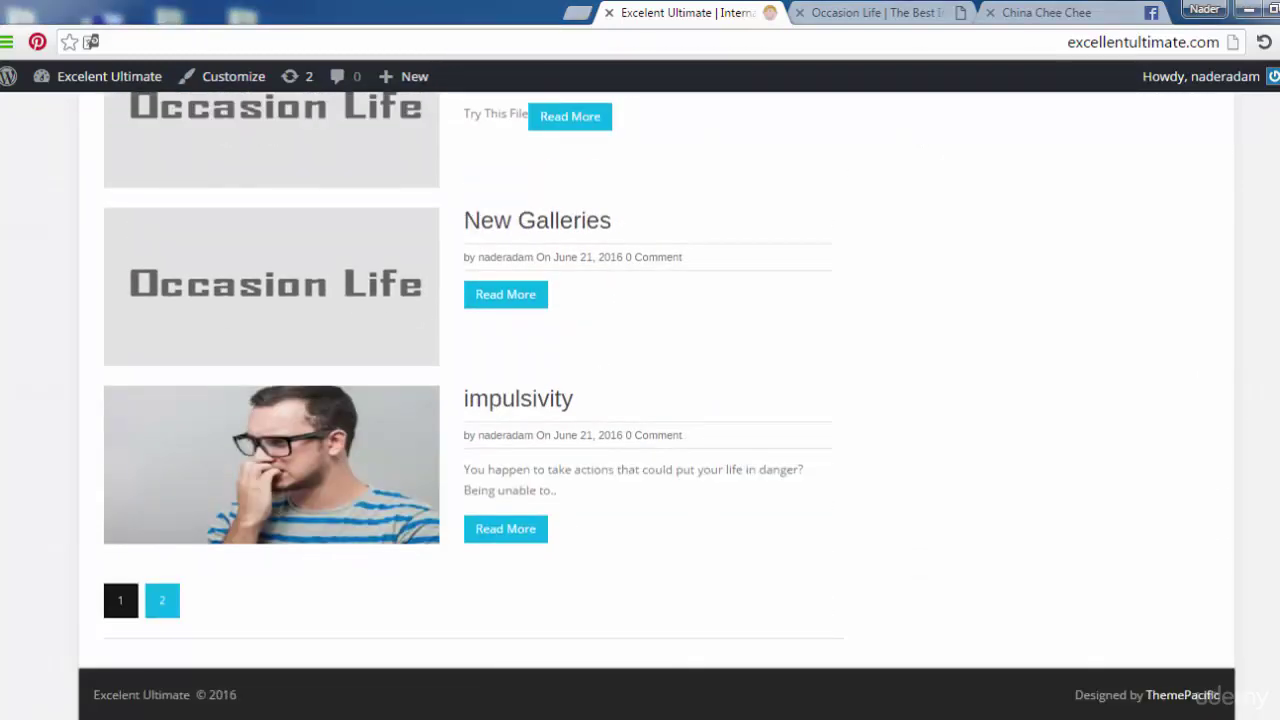
pyautogui.scroll(15, 640, 400)
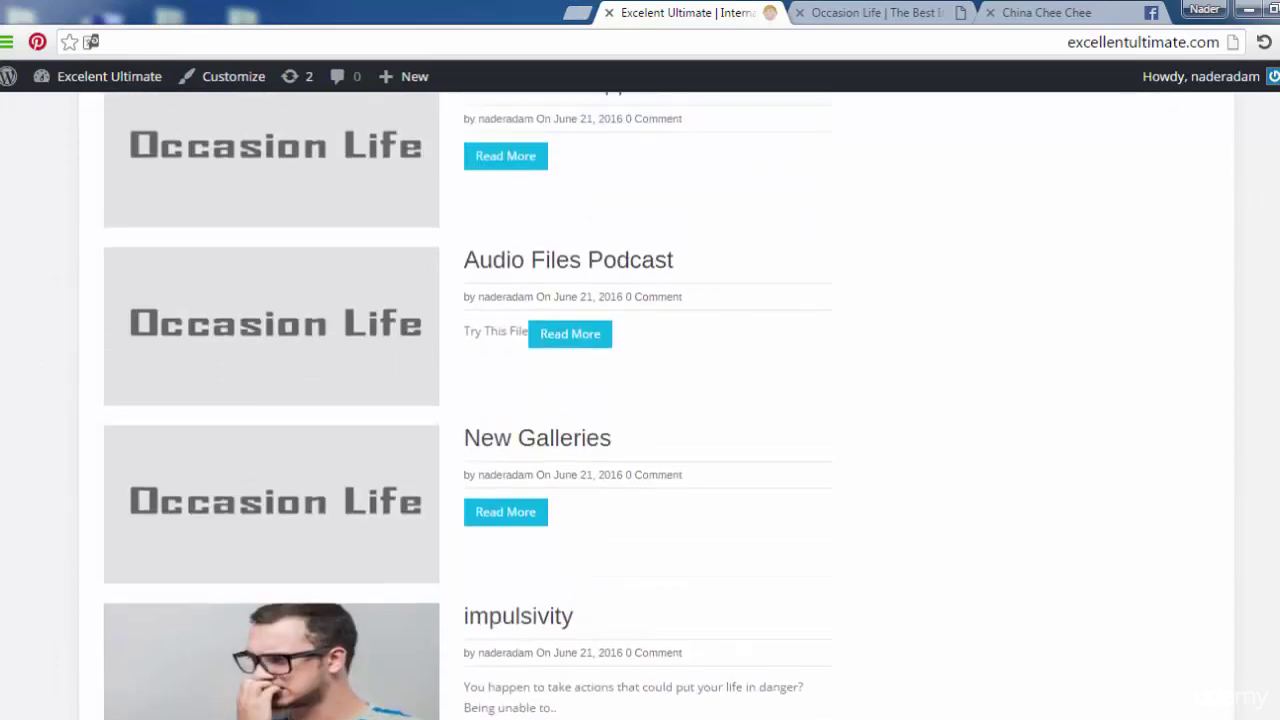
pyautogui.scroll(2, 987, 231)
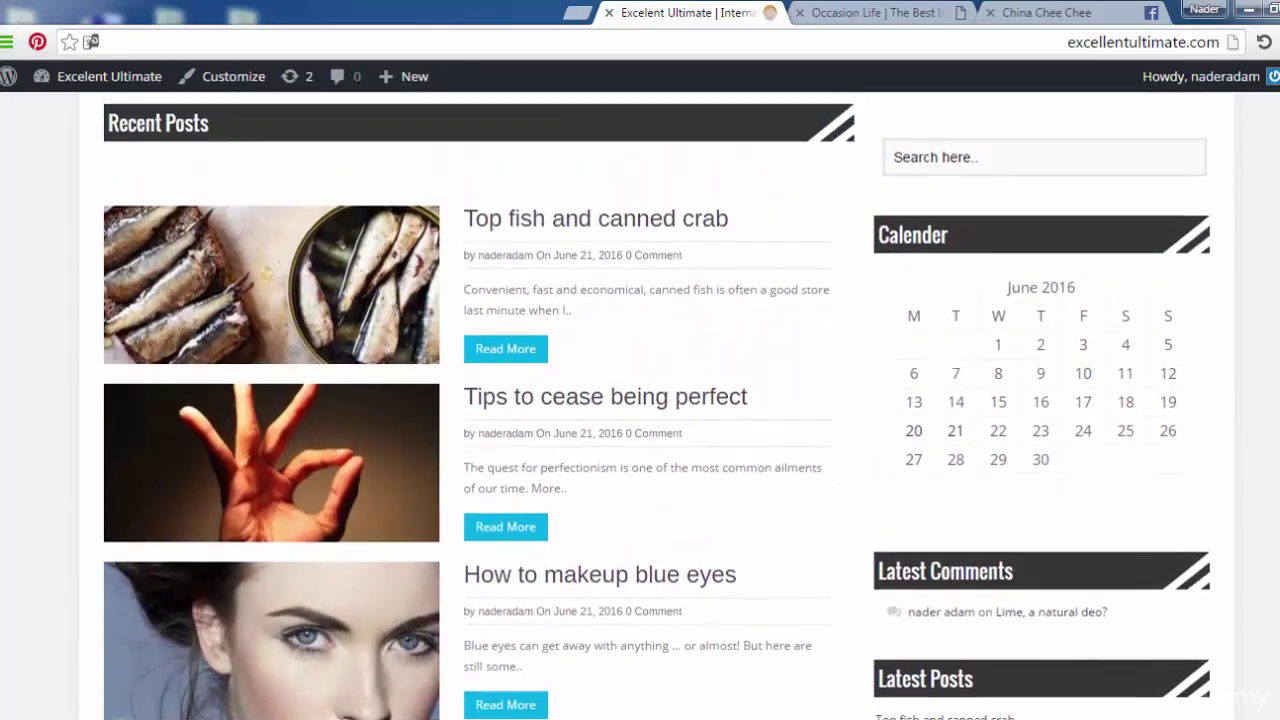
pyautogui.scroll(-1, 987, 231)
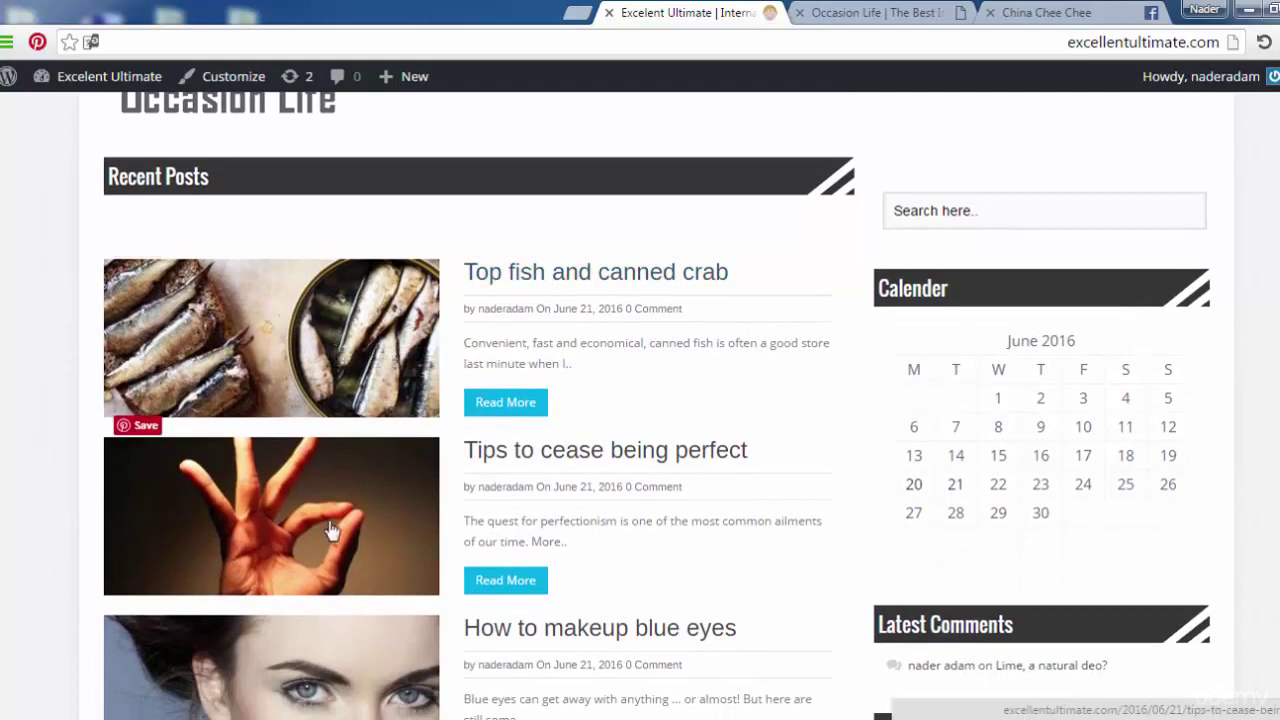
pyautogui.scroll(-4, 331, 530)
pyautogui.scroll(-4, 331, 530)
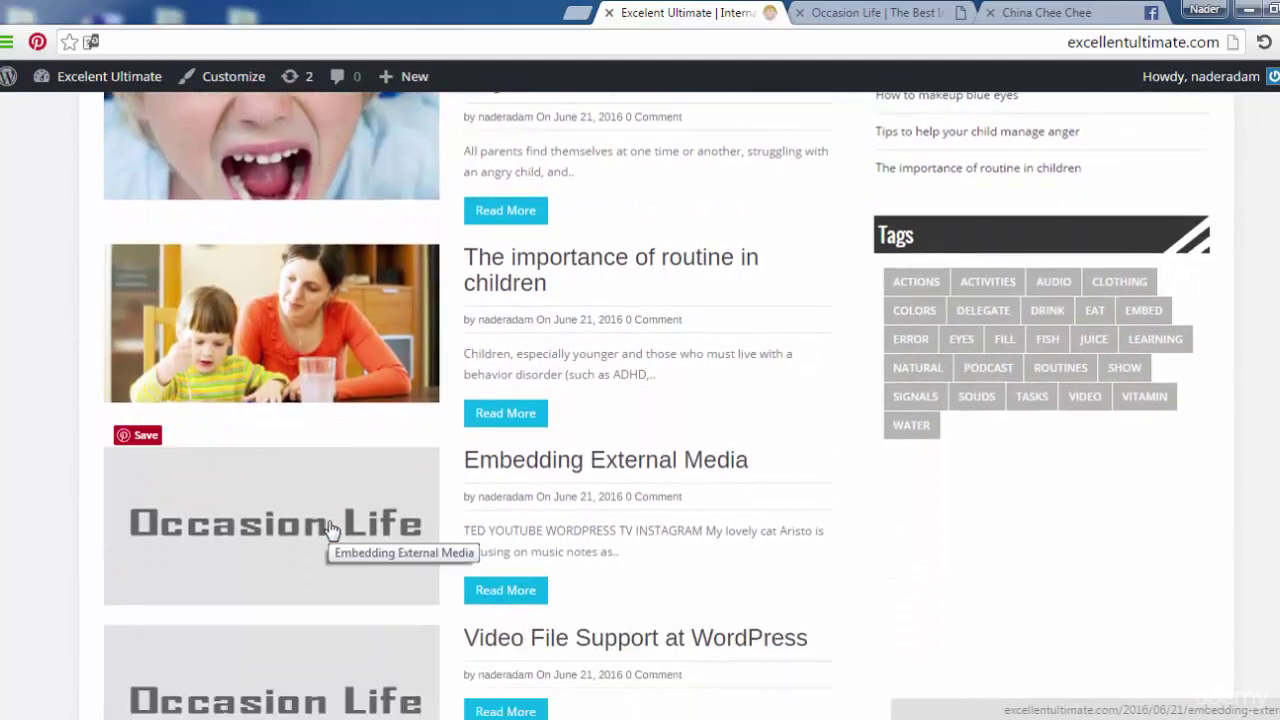
pyautogui.scroll(1, 331, 530)
pyautogui.scroll(-3, 331, 530)
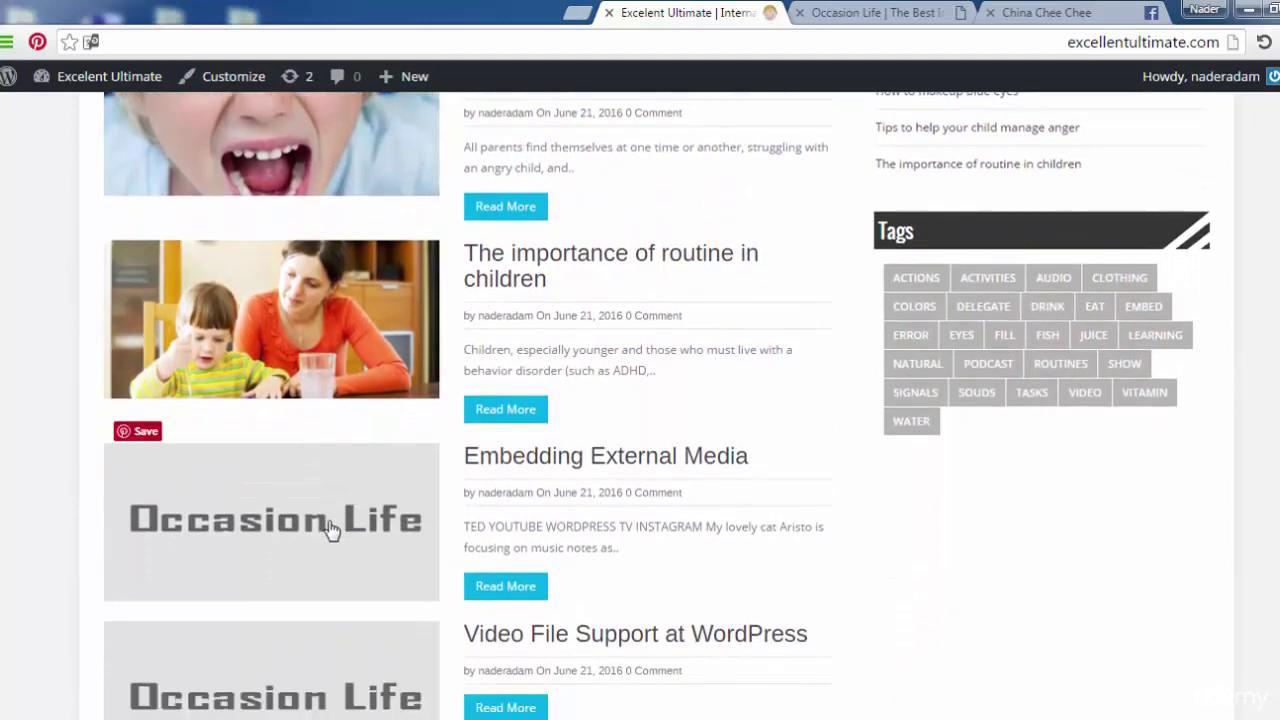
pyautogui.scroll(-2, 331, 530)
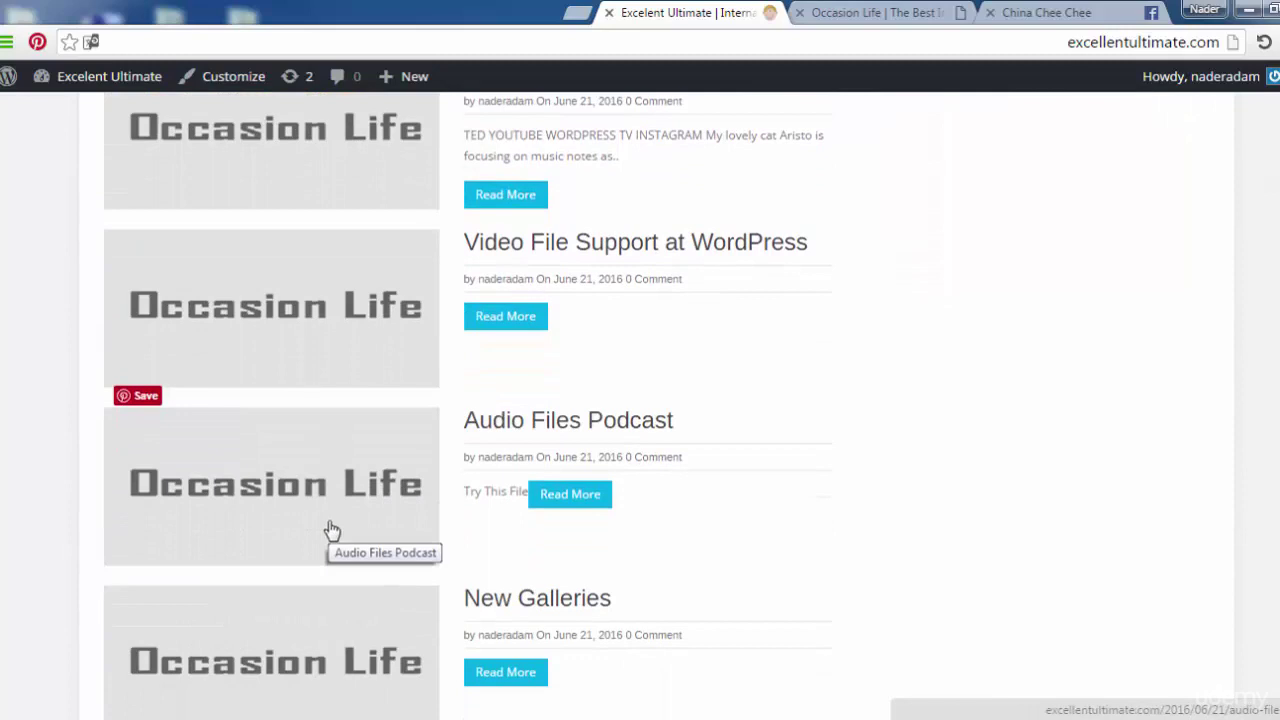
pyautogui.scroll(-2, 331, 530)
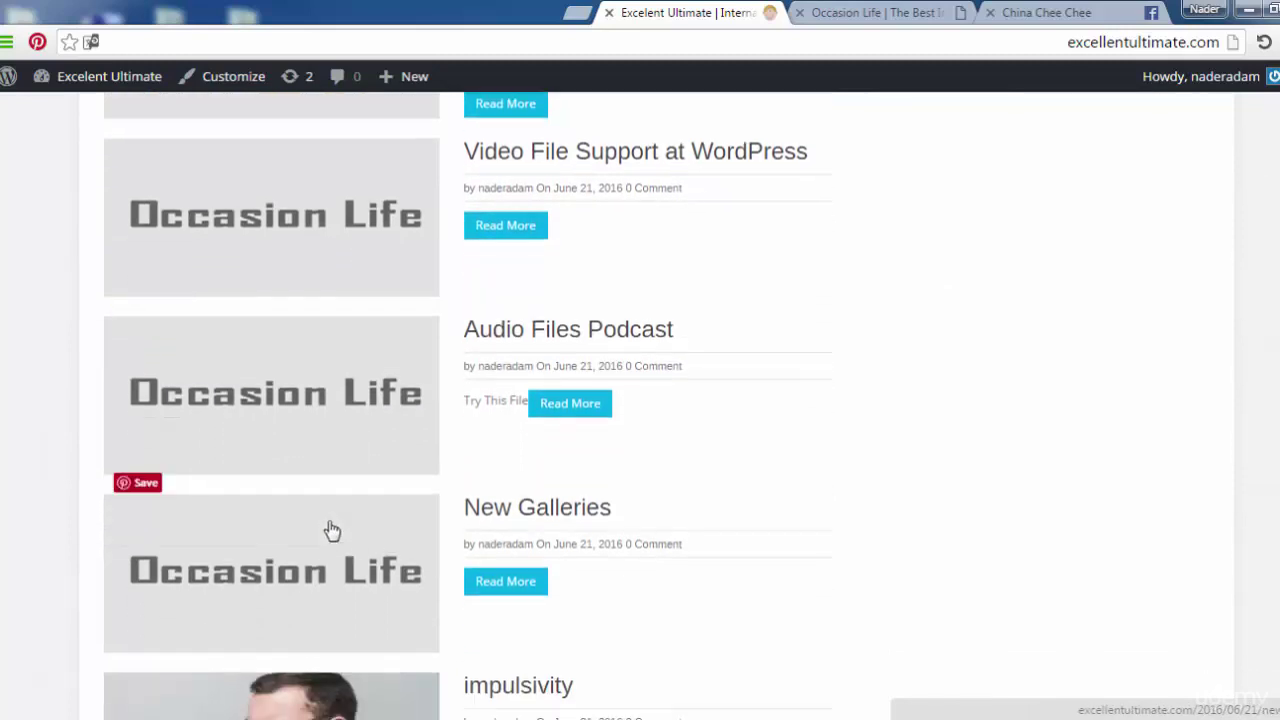
pyautogui.scroll(-1, 331, 530)
pyautogui.scroll(2, 331, 530)
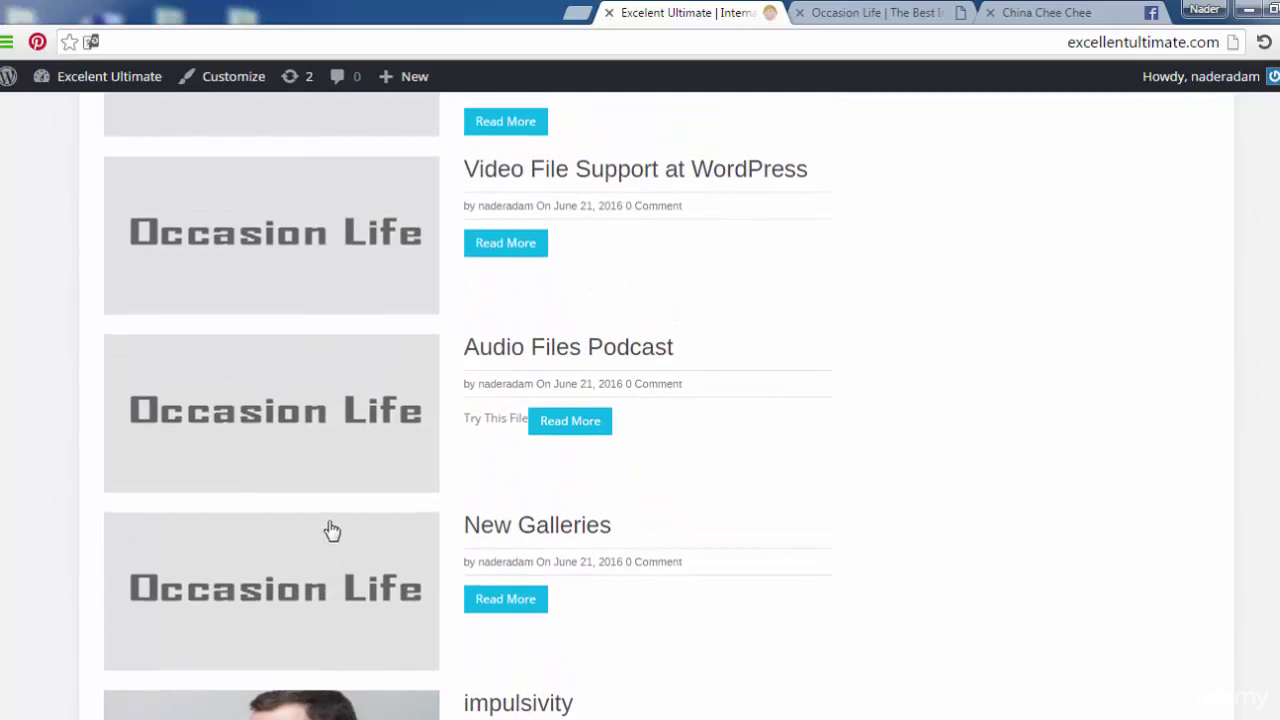
pyautogui.scroll(1, 331, 530)
pyautogui.scroll(3, 331, 530)
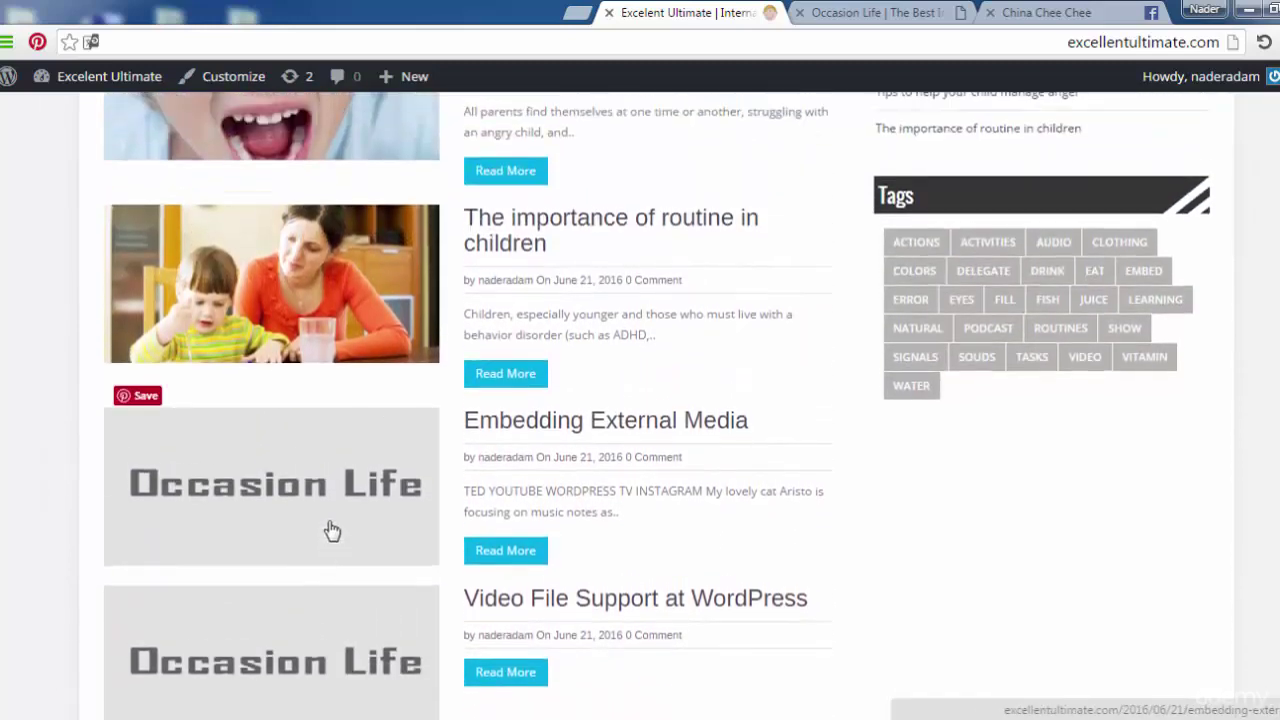
pyautogui.scroll(1, 332, 530)
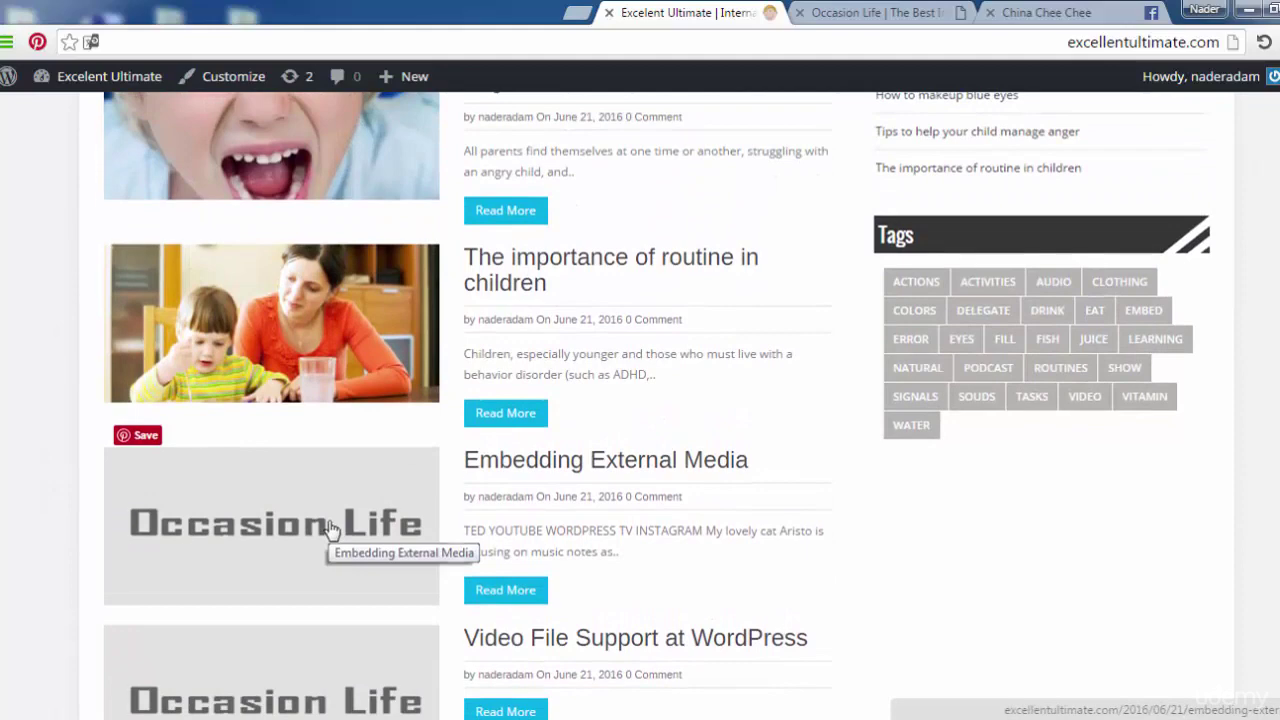
pyautogui.scroll(1, 331, 530)
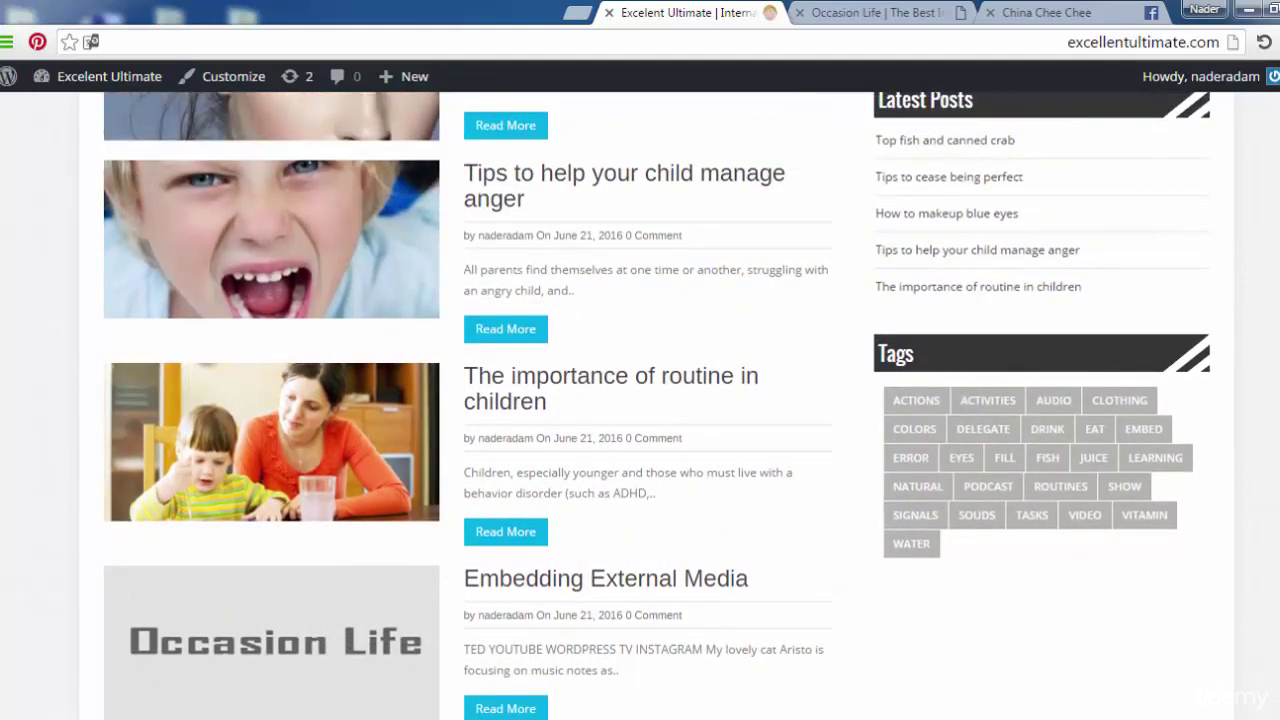
# Examine the front page's sidebar widgets, from the tags and latest posts up to the calendar and search box.
pyautogui.scroll(1, 1000, 480)
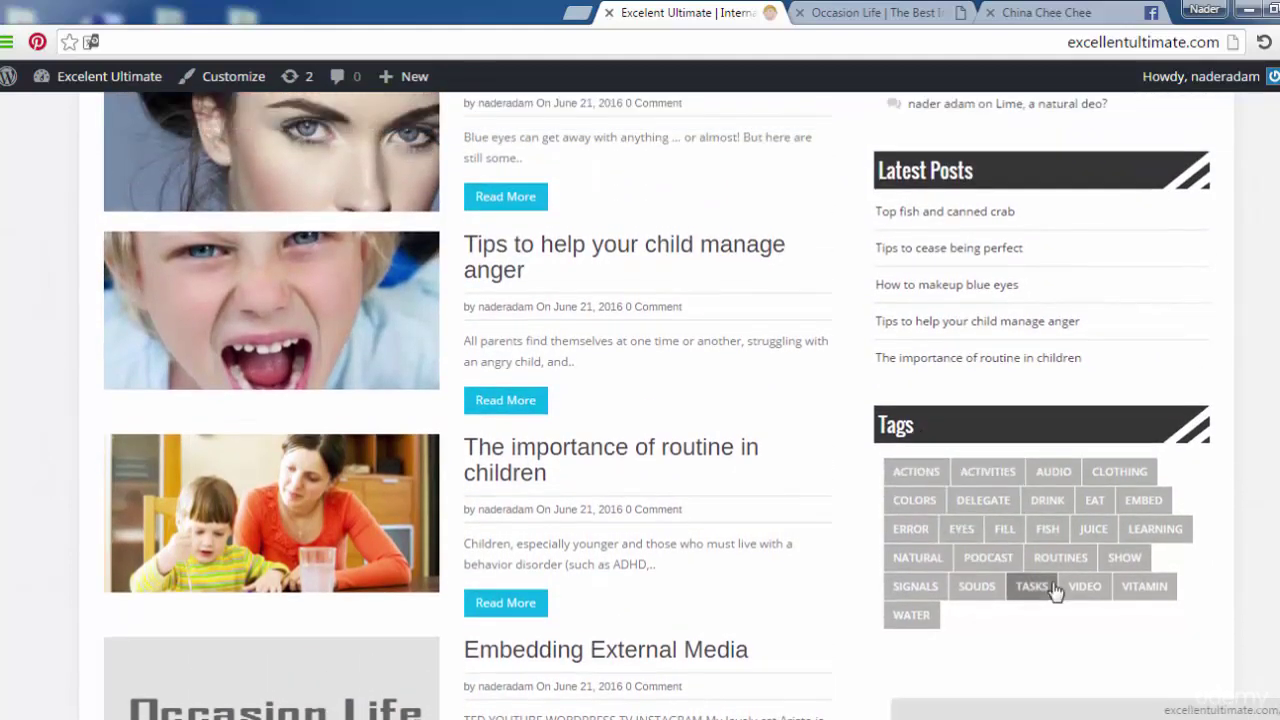
pyautogui.scroll(3, 1261, 313)
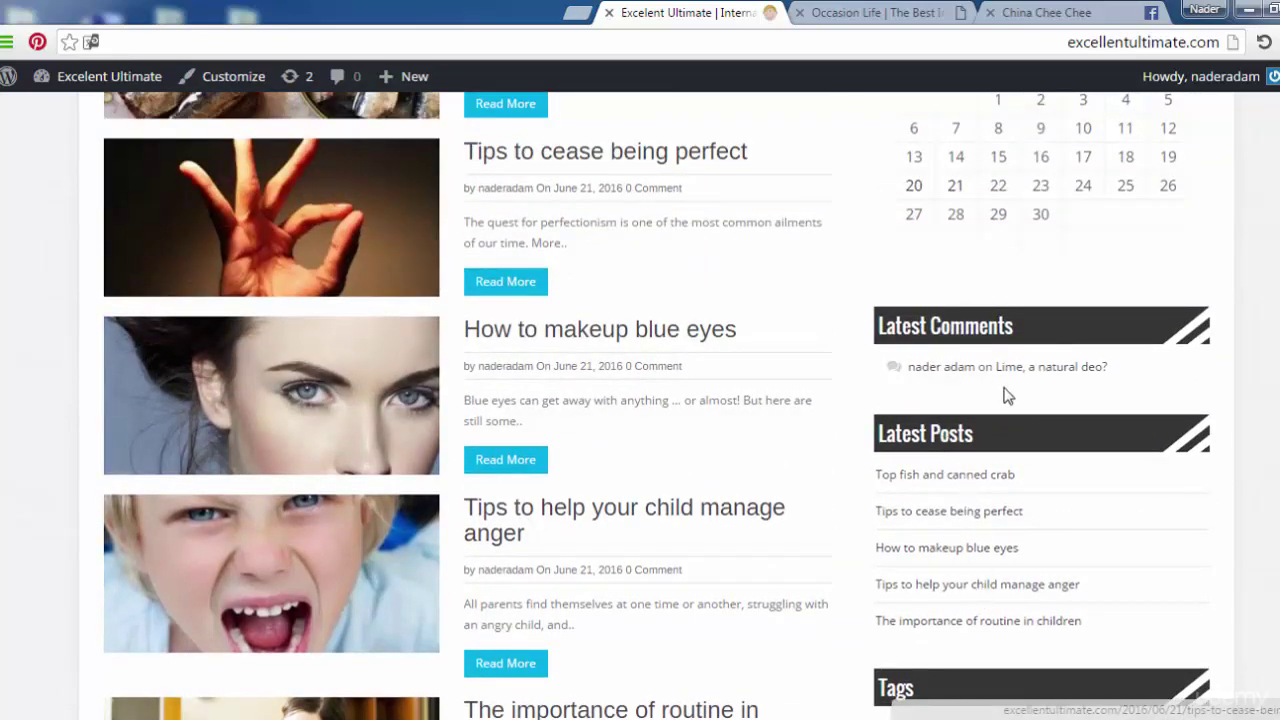
pyautogui.scroll(2, 1108, 348)
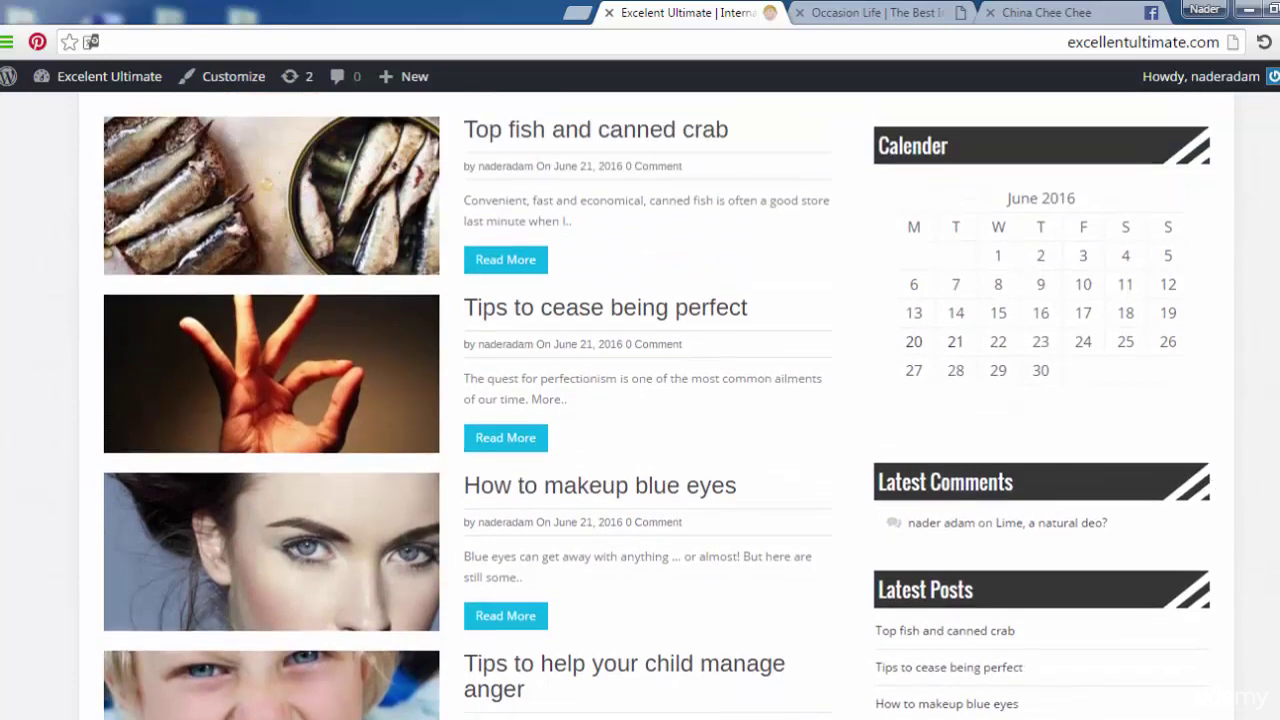
pyautogui.scroll(2, 1163, 300)
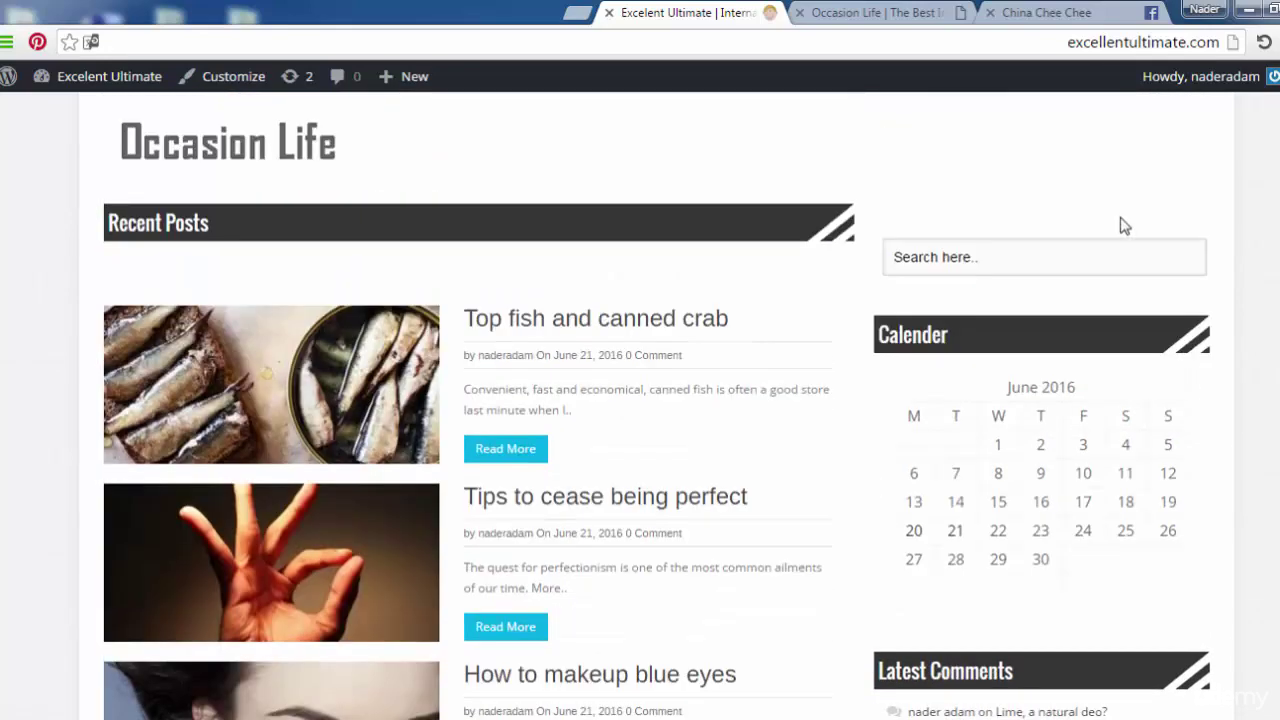
pyautogui.click(1093, 255)
pyautogui.scroll(1, 857, 263)
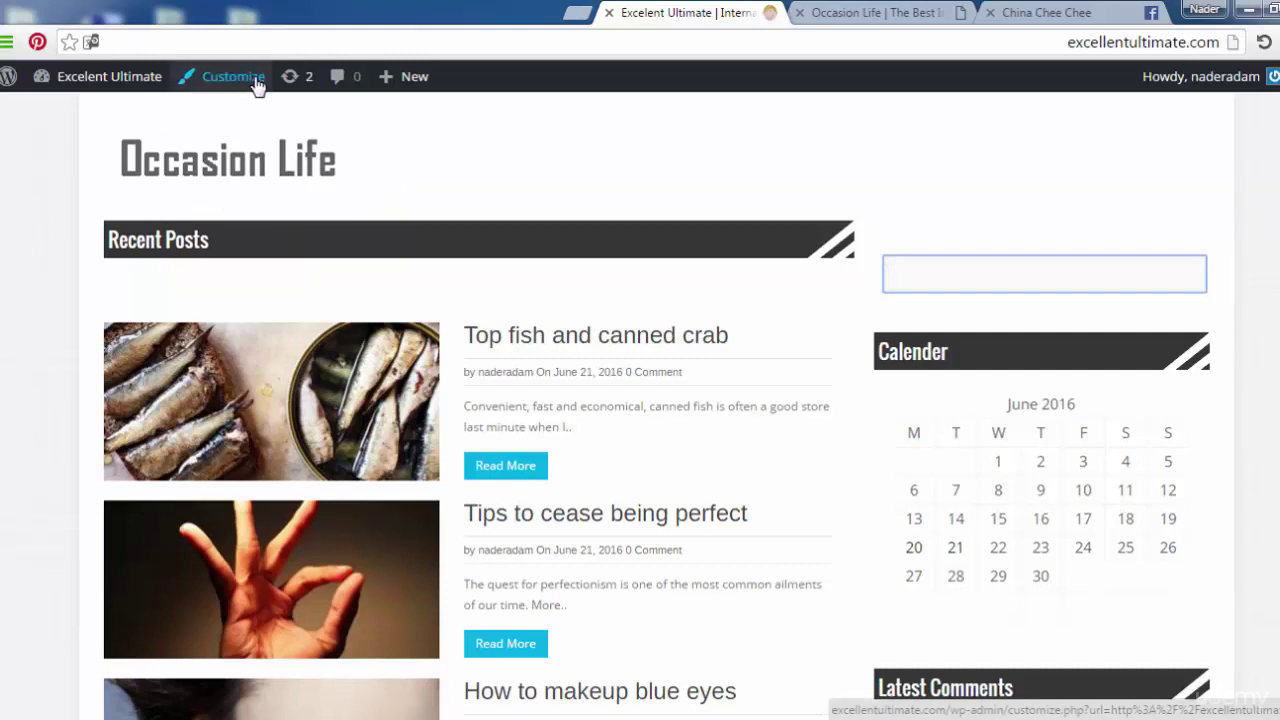
# Go to the site's admin dashboard and open the active theme's documentation page to read it.
pyautogui.moveTo(140, 84)
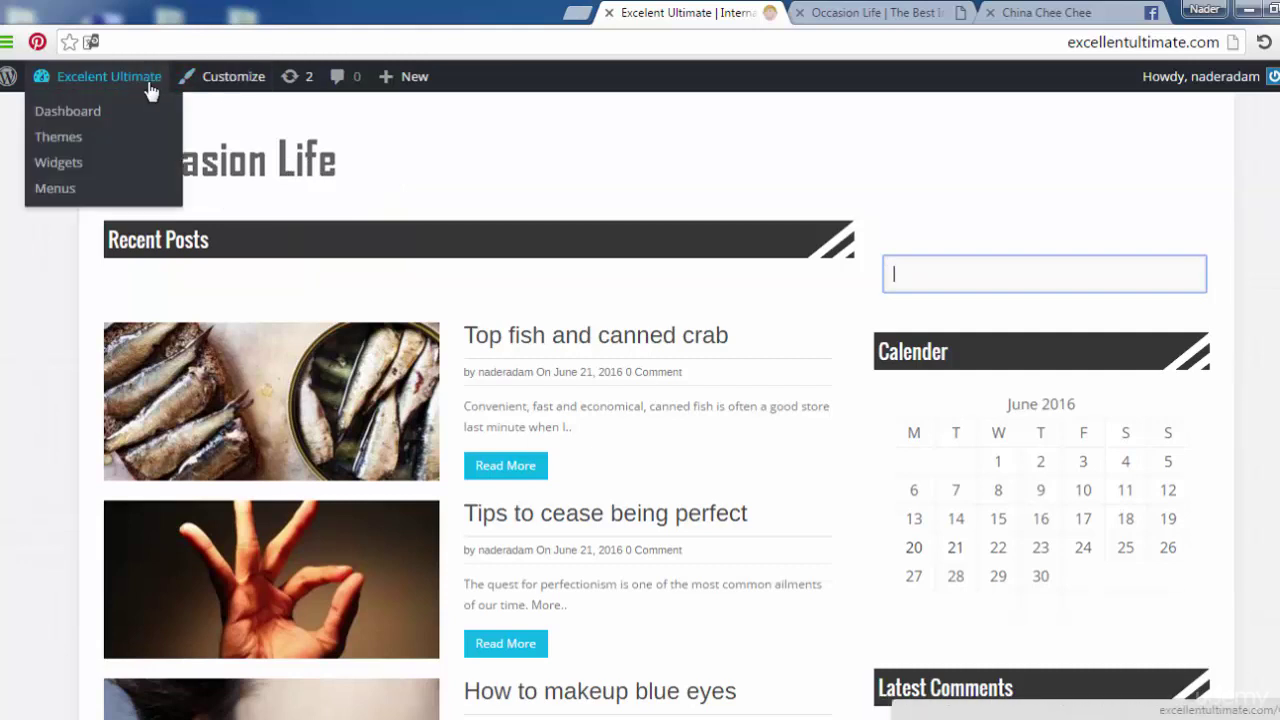
pyautogui.click(92, 116)
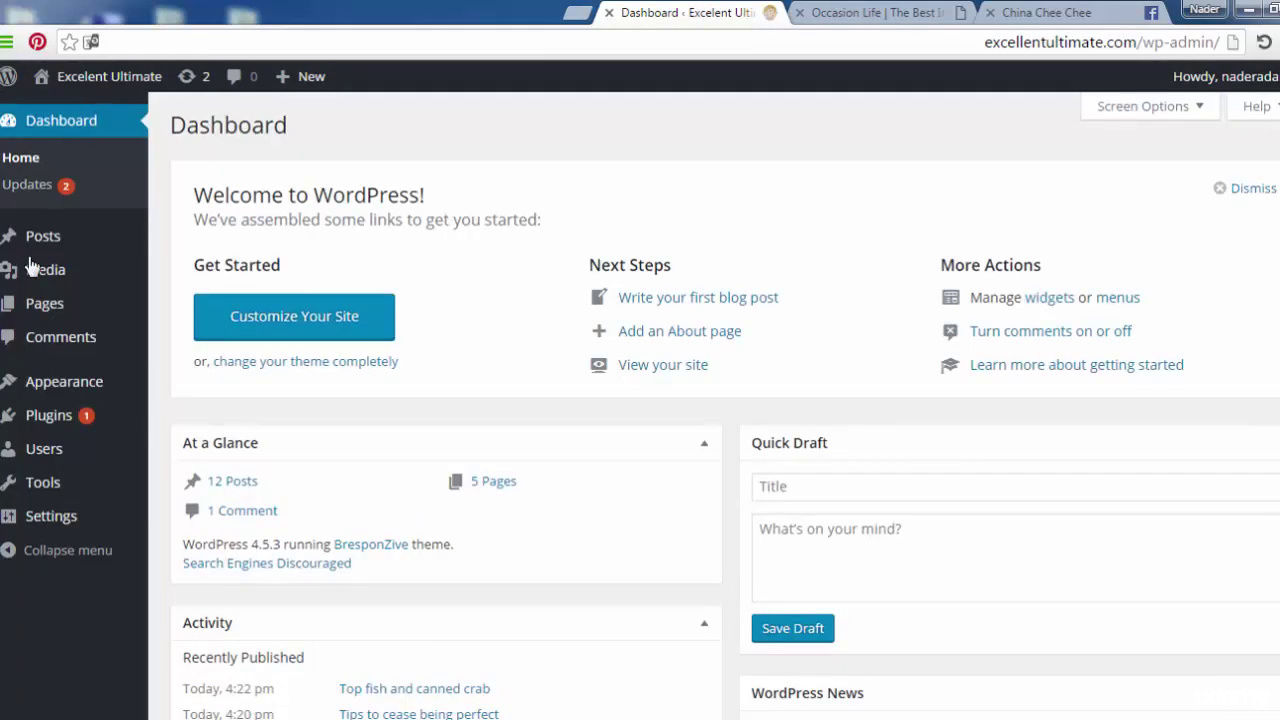
pyautogui.click(68, 386)
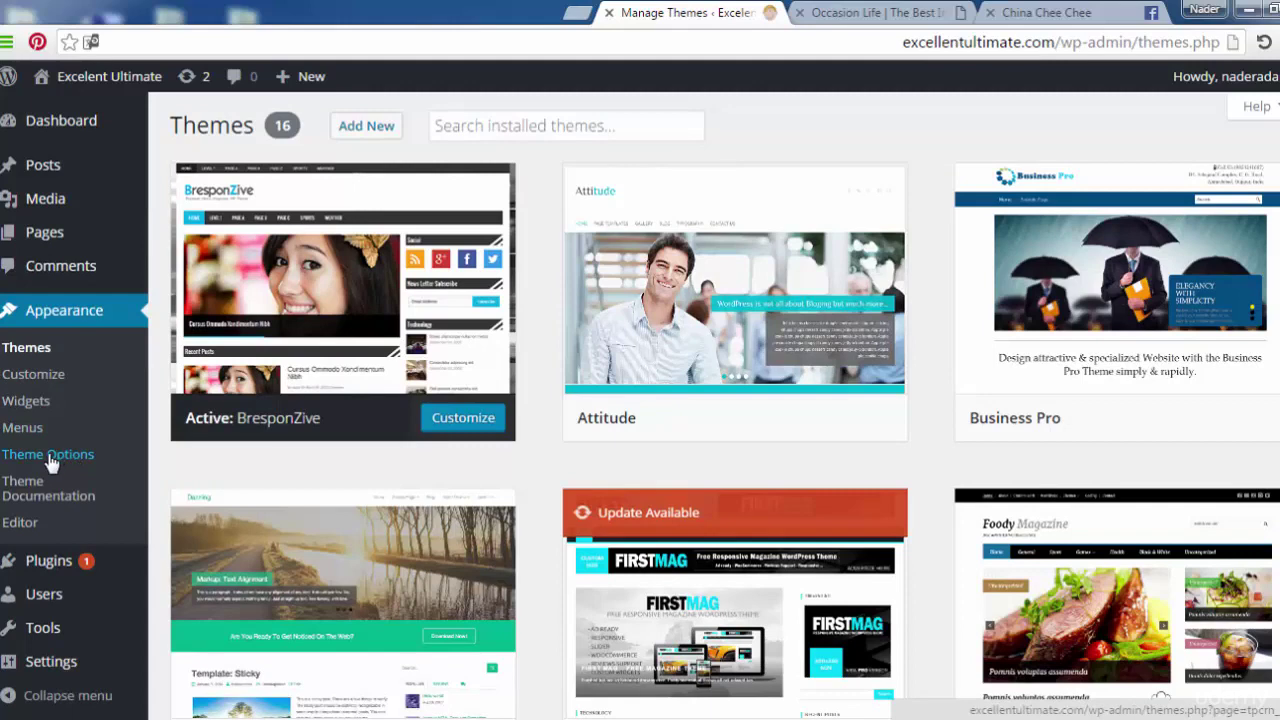
pyautogui.click(19, 501)
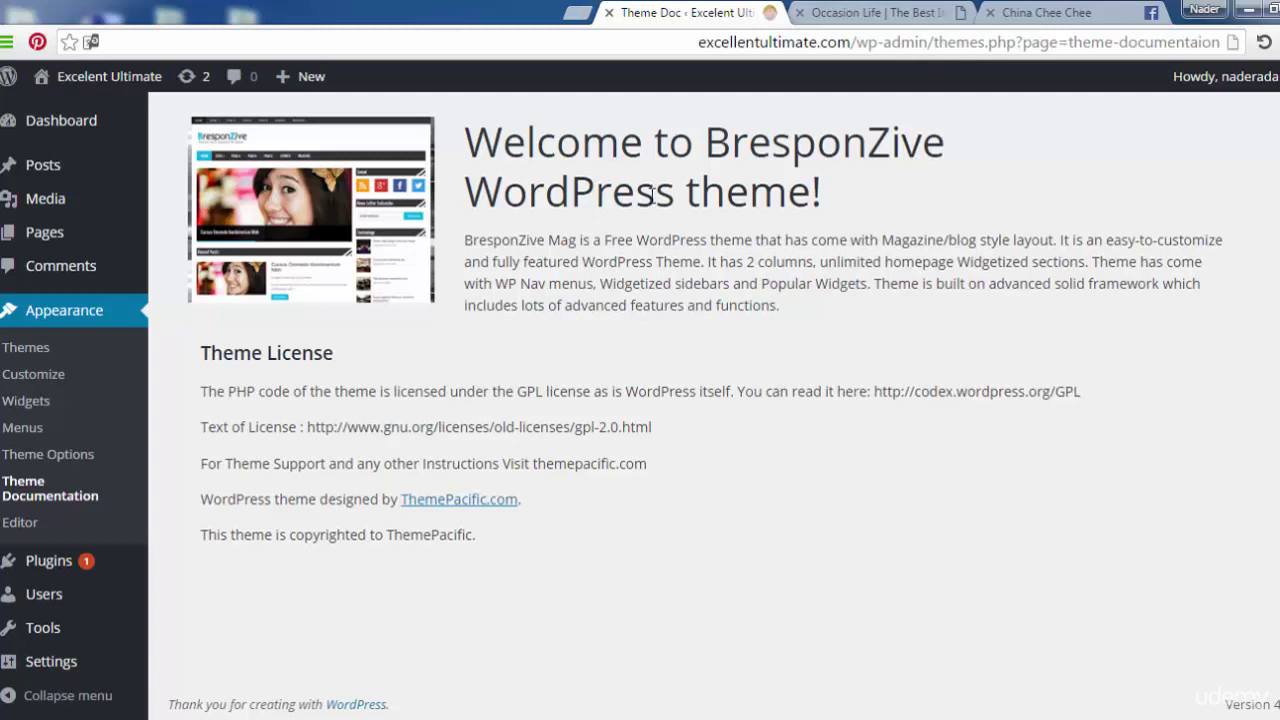
pyautogui.scroll(-1, 769, 210)
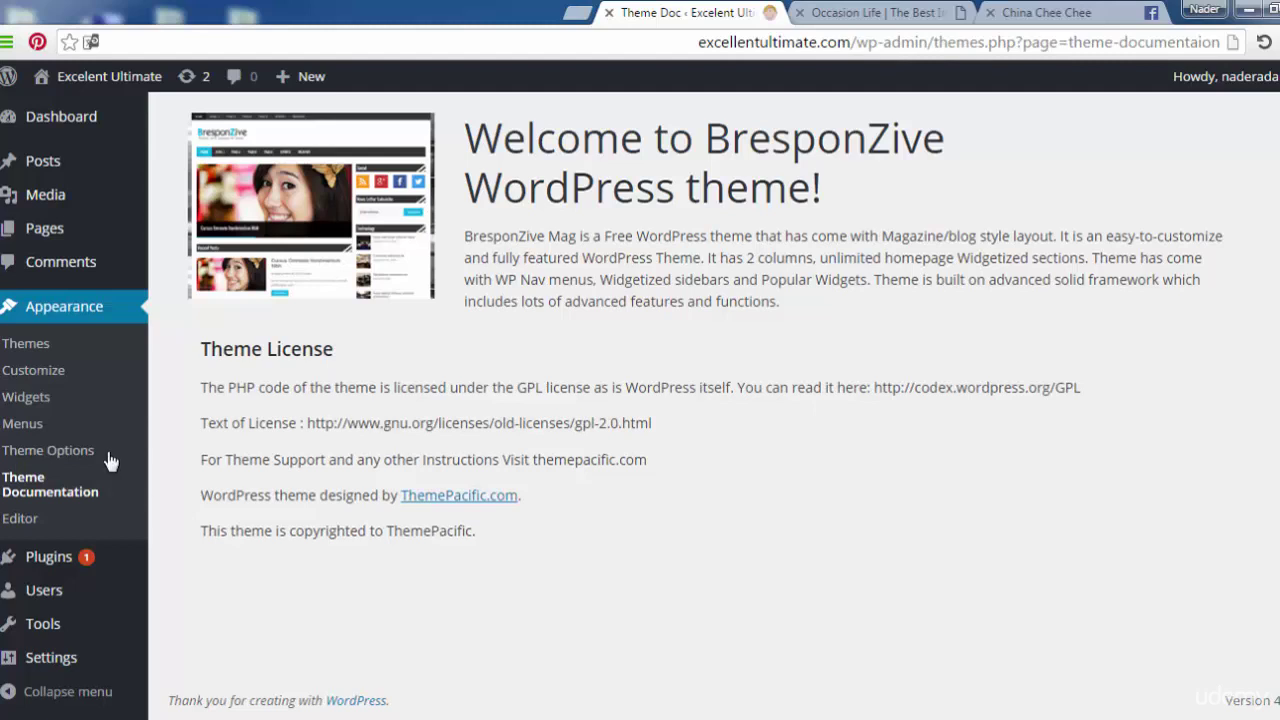
# Open the Theme Options and review the General Settings for the favicon, logo and footer widgets.
pyautogui.click(38, 455)
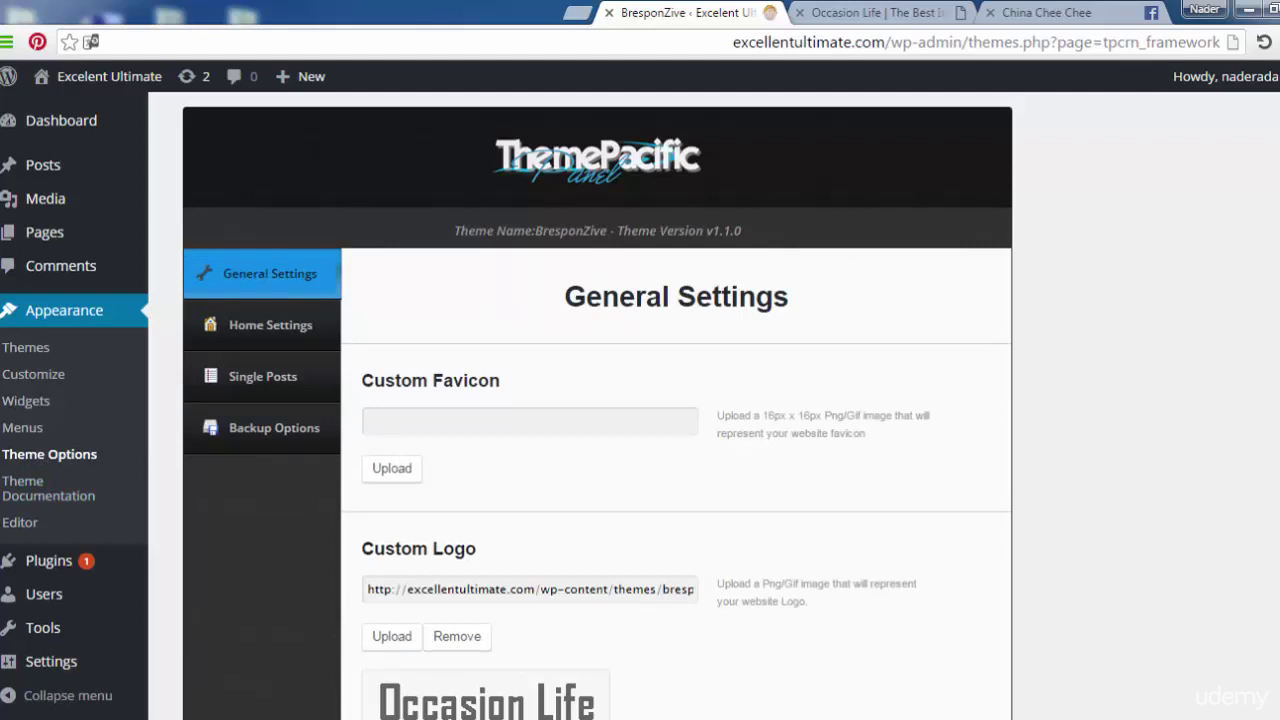
pyautogui.scroll(-1, 973, 218)
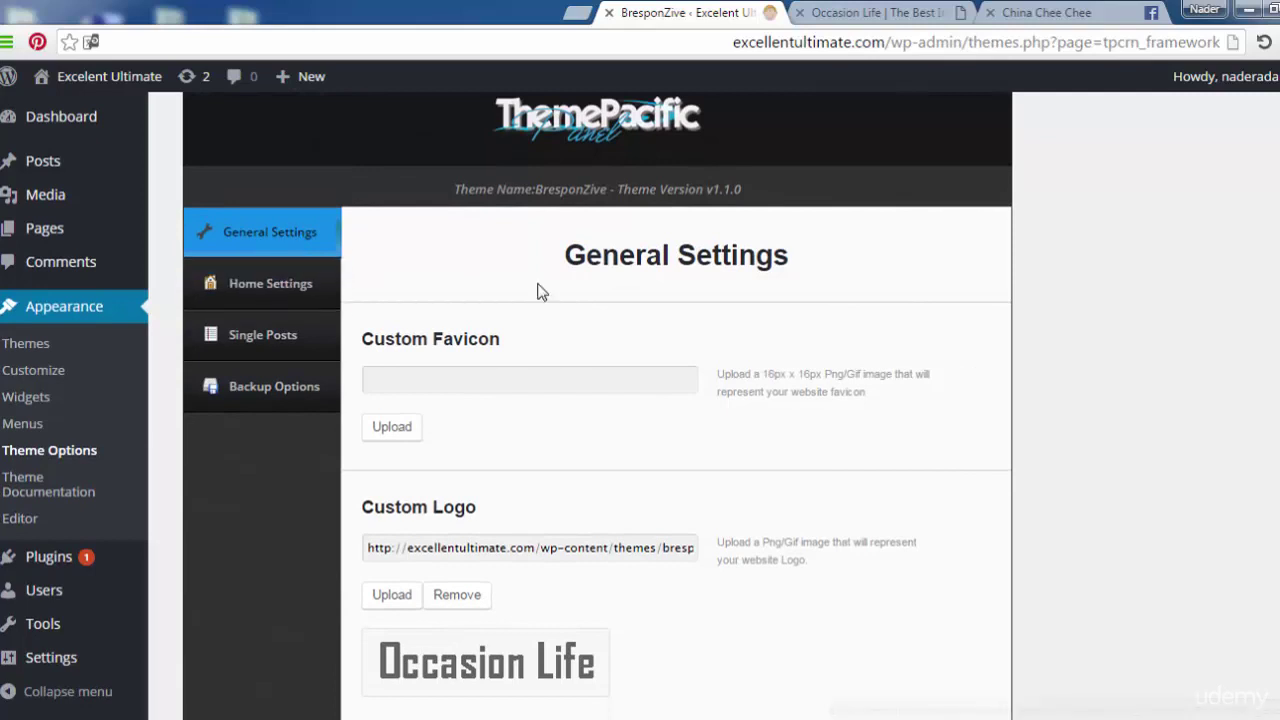
pyautogui.scroll(-1, 800, 257)
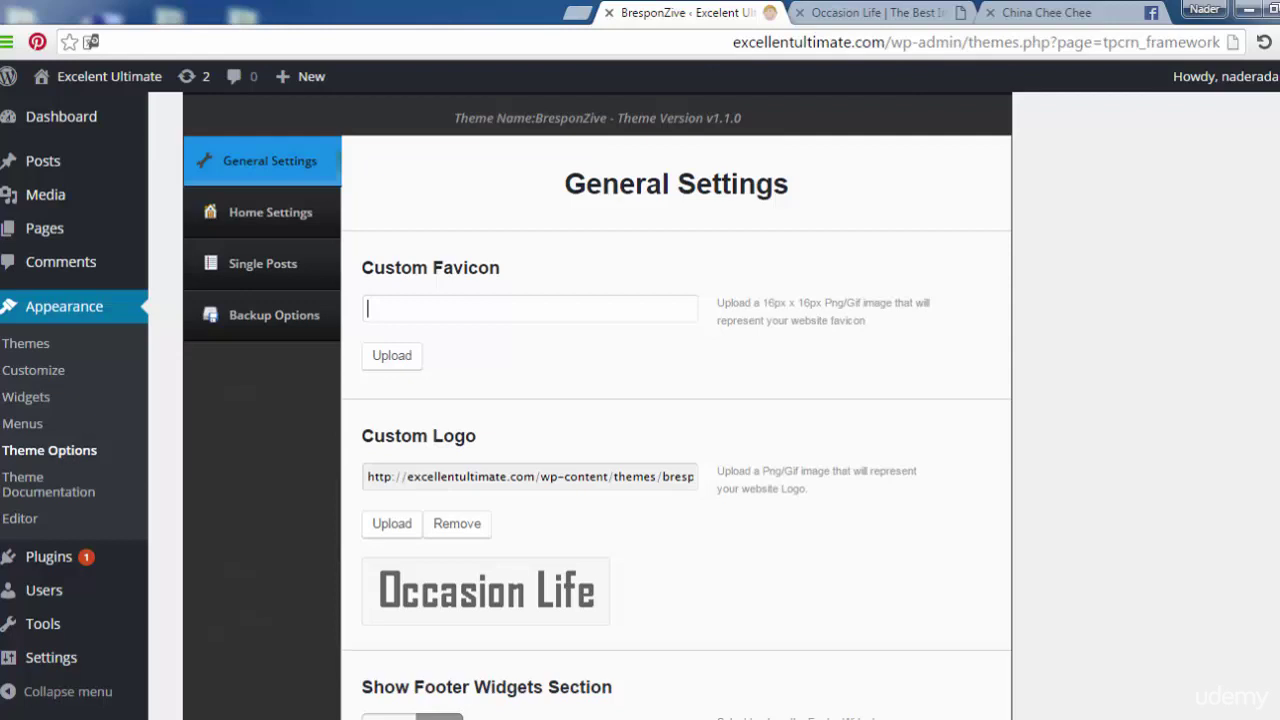
pyautogui.scroll(-1, 676, 400)
pyautogui.scroll(-1, 945, 407)
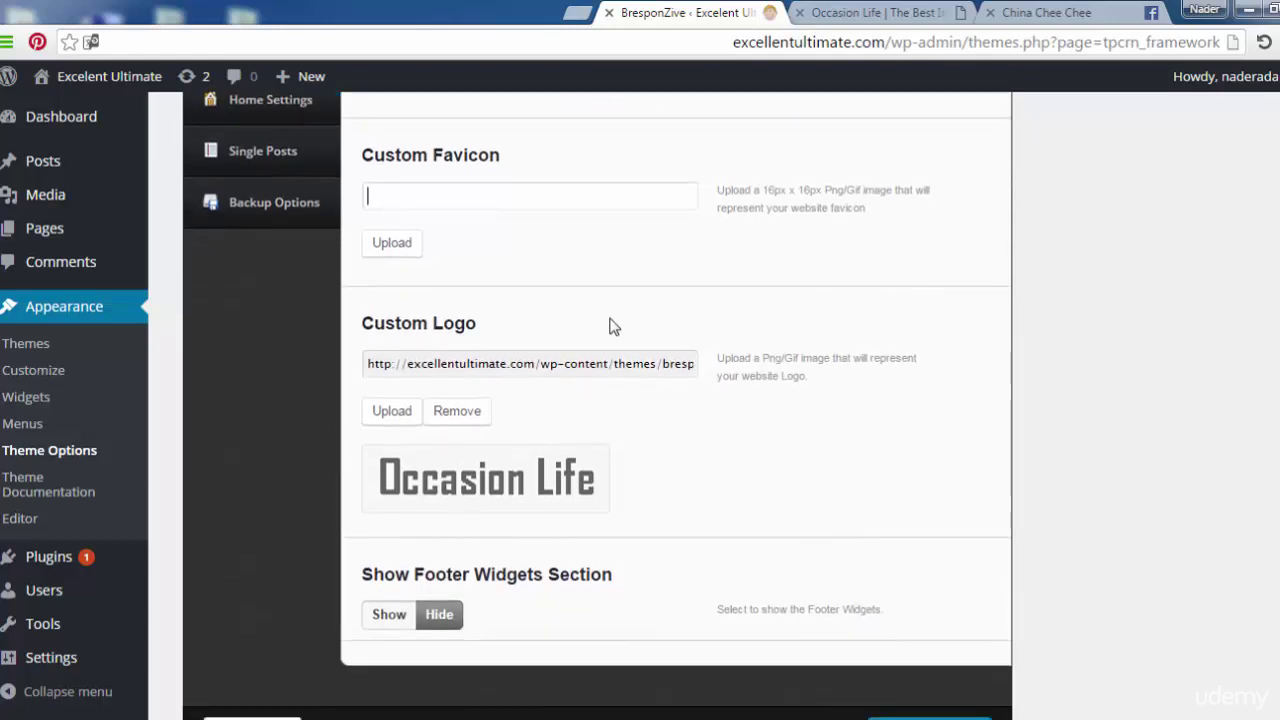
# Inspect the end of the custom logo's URL to check which image file it uses.
pyautogui.moveTo(480, 363); pyautogui.dragTo(726, 372)
pyautogui.moveTo(634, 364); pyautogui.dragTo(703, 381)
pyautogui.click(661, 365)
pyautogui.moveTo(615, 364); pyautogui.dragTo(724, 364)
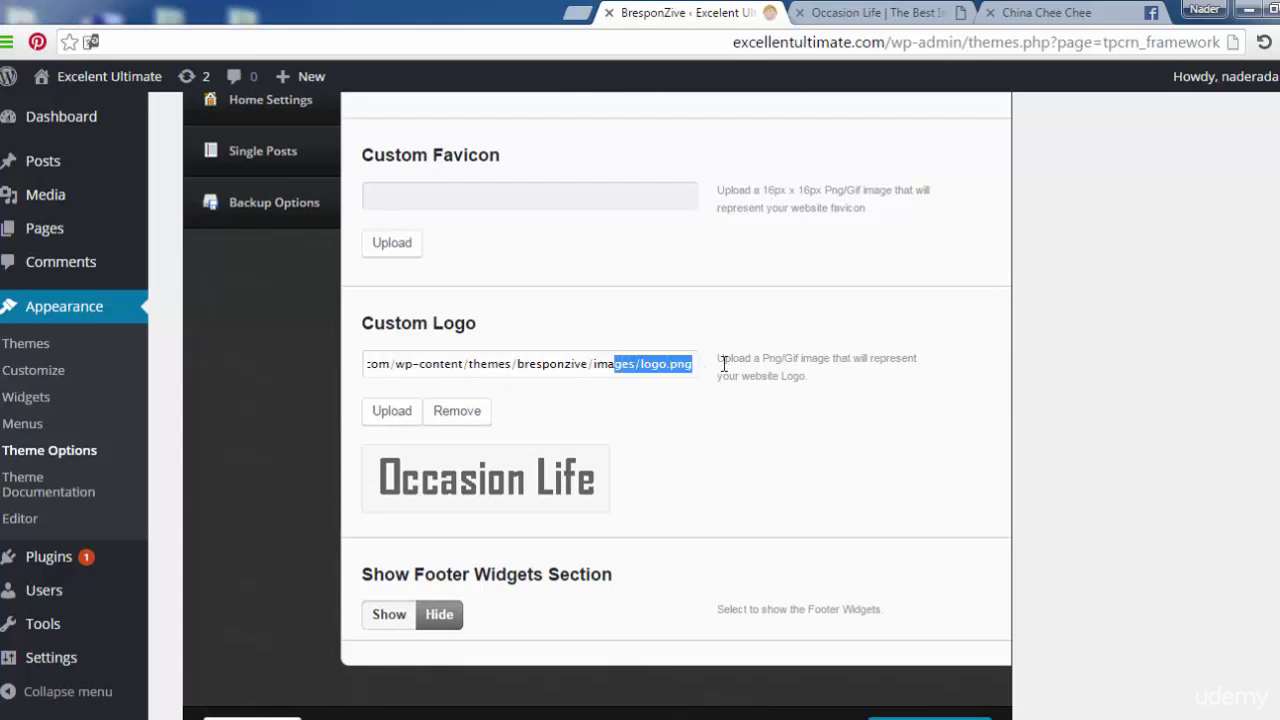
pyautogui.click(612, 363)
# Remove the current custom logo and replace it with the painted portrait 28.jpg from the Media Library.
pyautogui.click(478, 414)
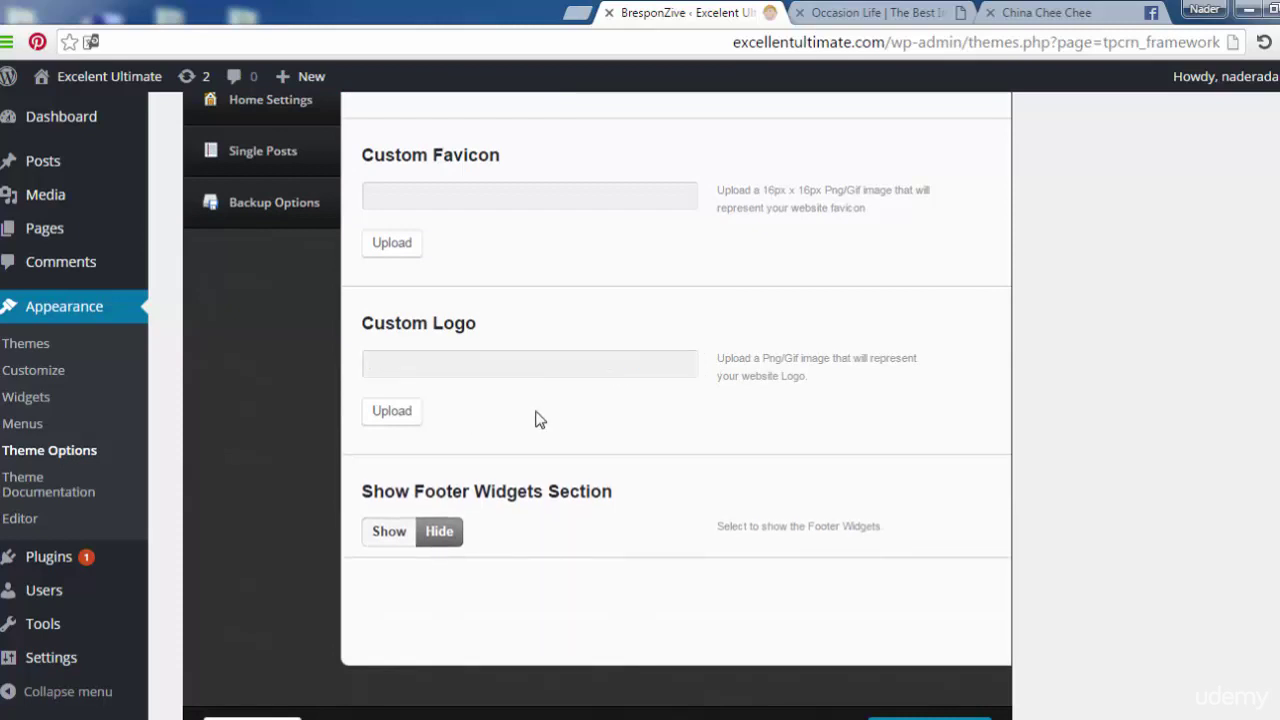
pyautogui.click(393, 412)
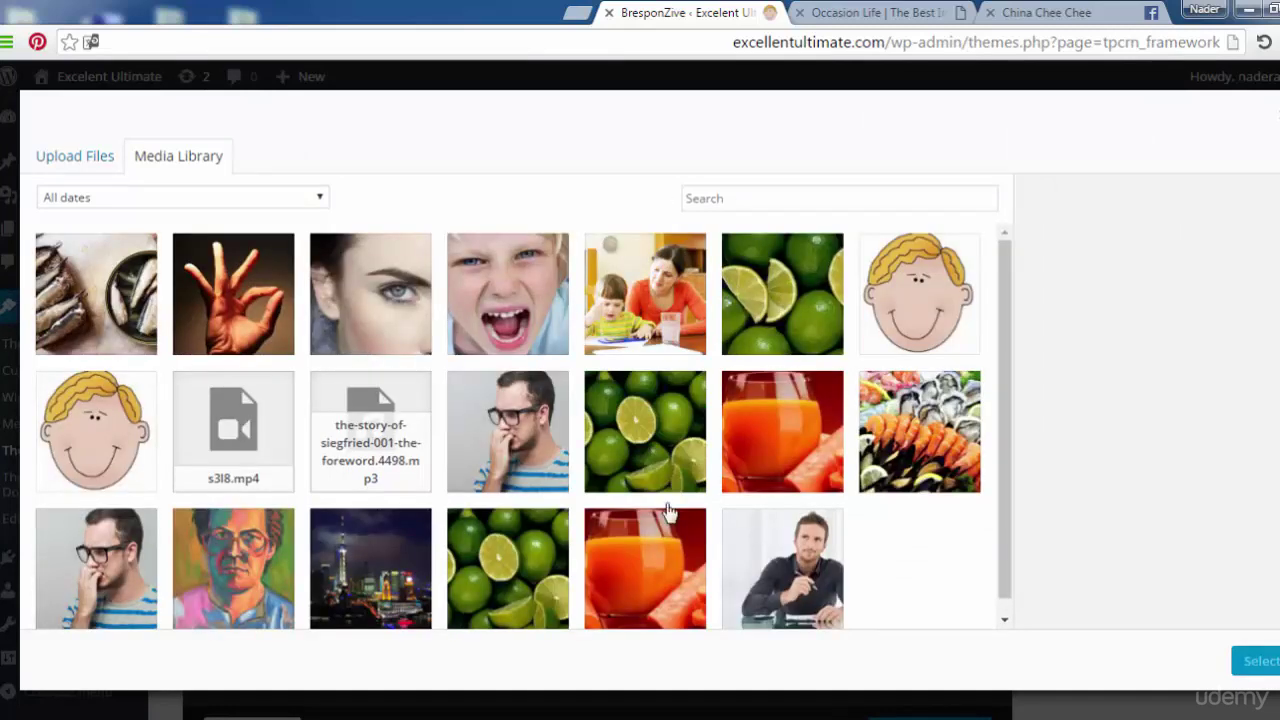
pyautogui.click(222, 580)
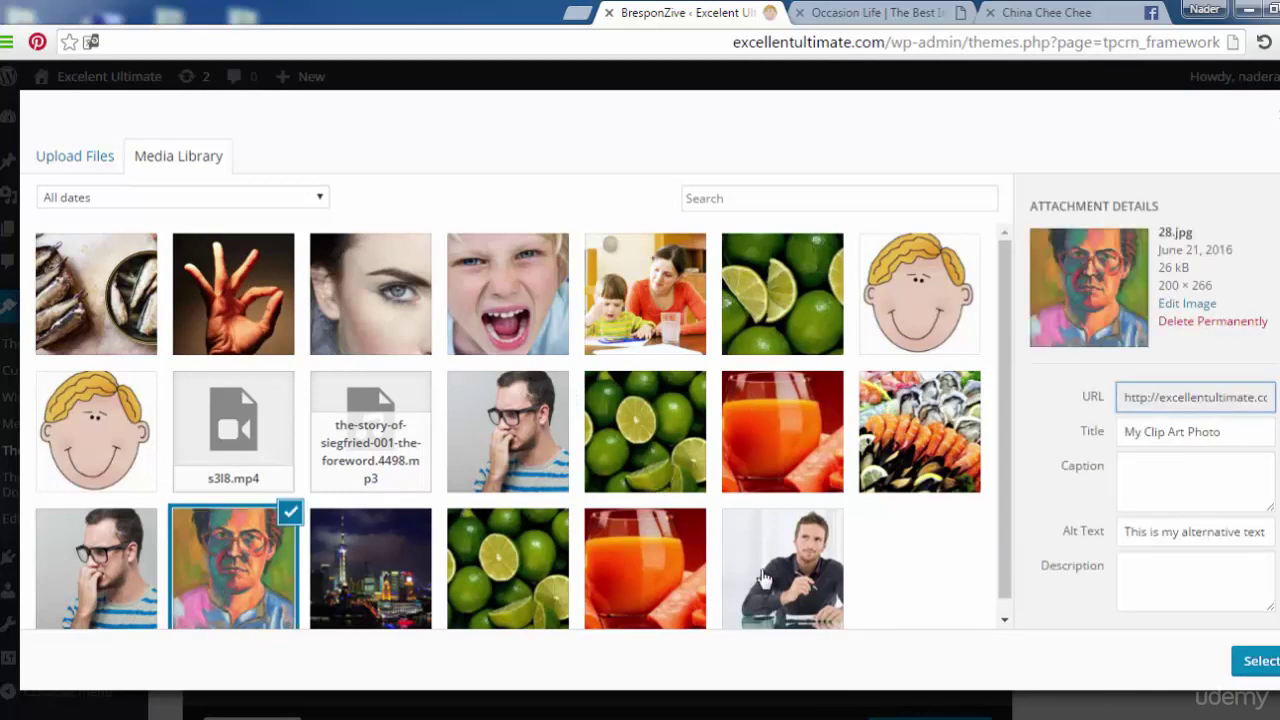
pyautogui.click(1250, 662)
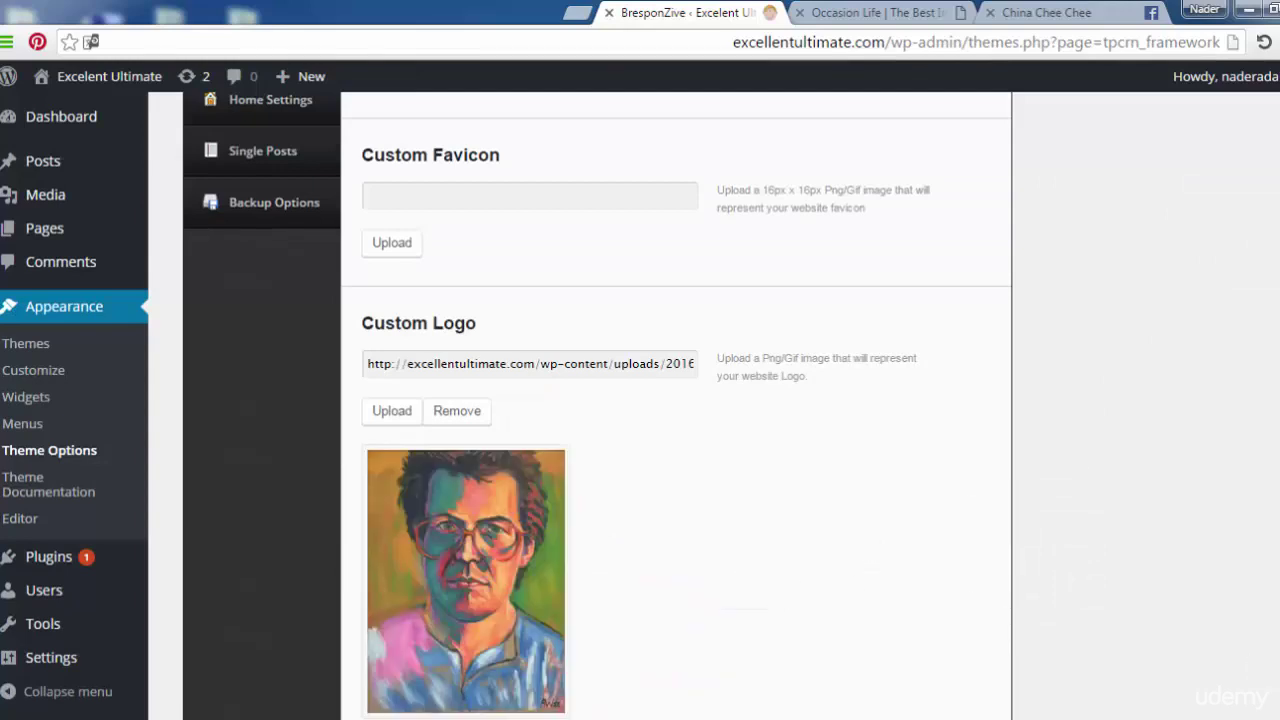
# Save all changes made to the theme's General Settings.
pyautogui.scroll(-1, 955, 582)
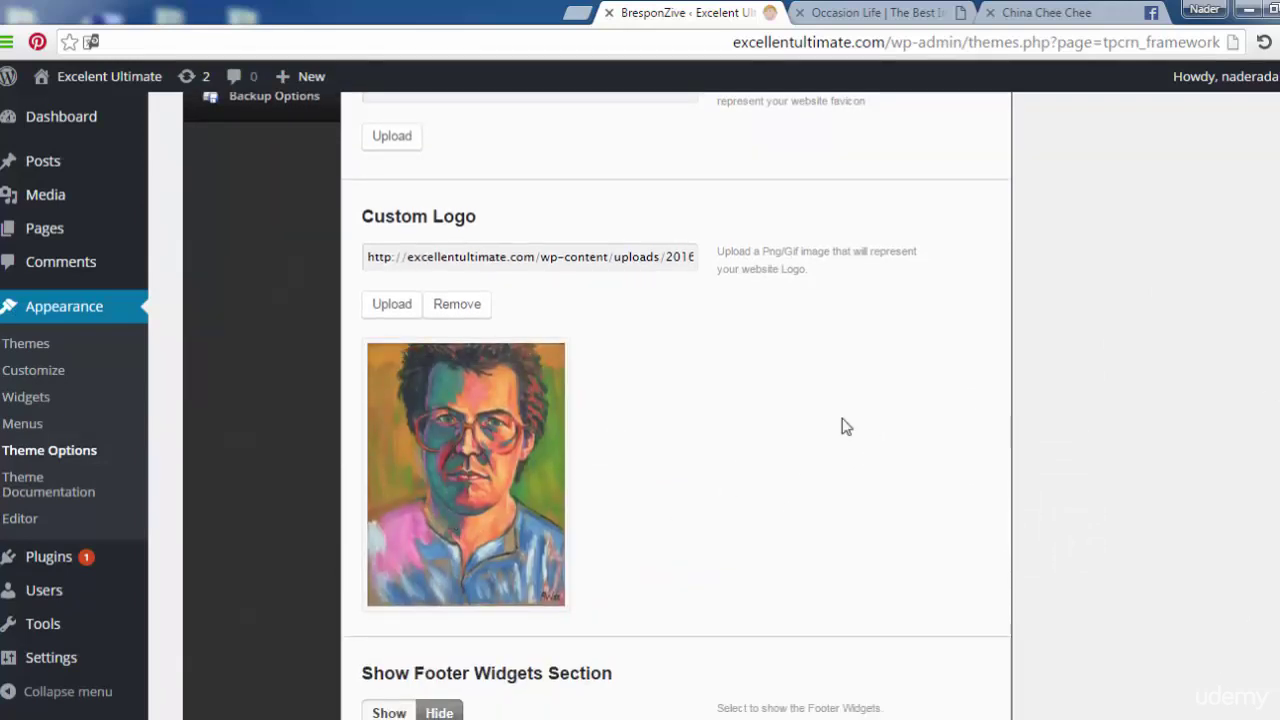
pyautogui.scroll(-2, 597, 405)
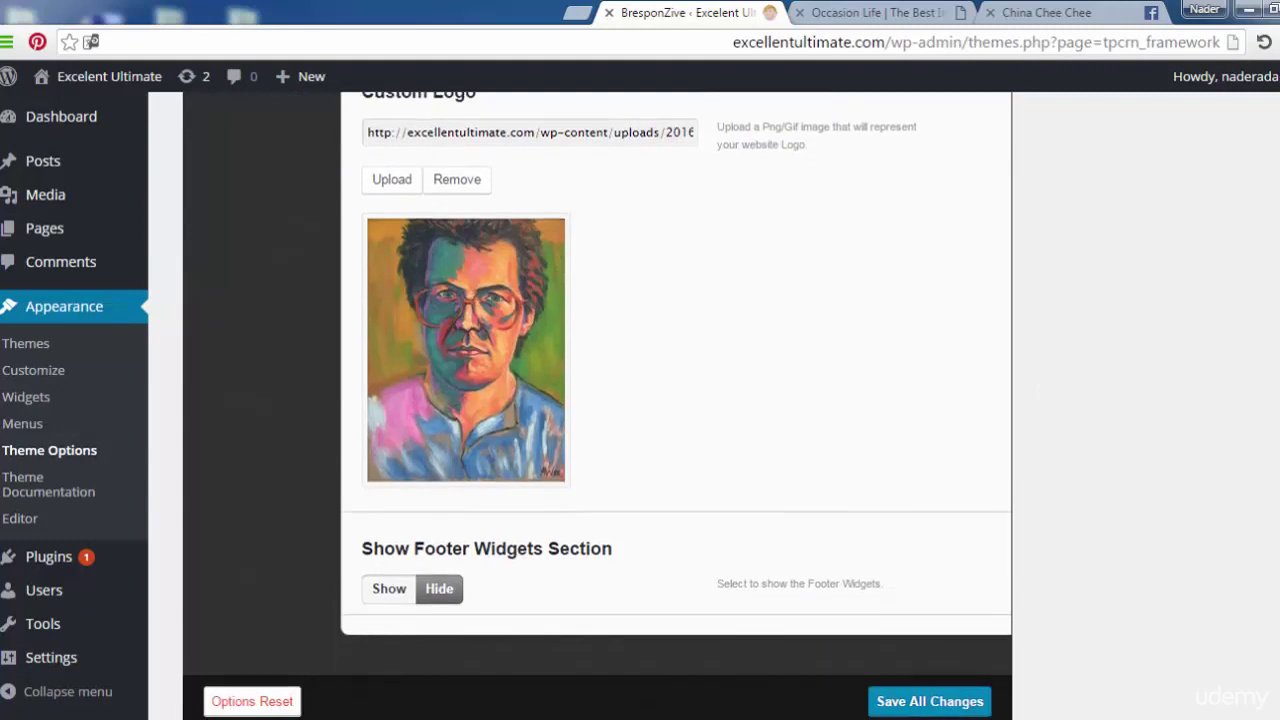
pyautogui.scroll(-1, 1073, 592)
pyautogui.click(912, 652)
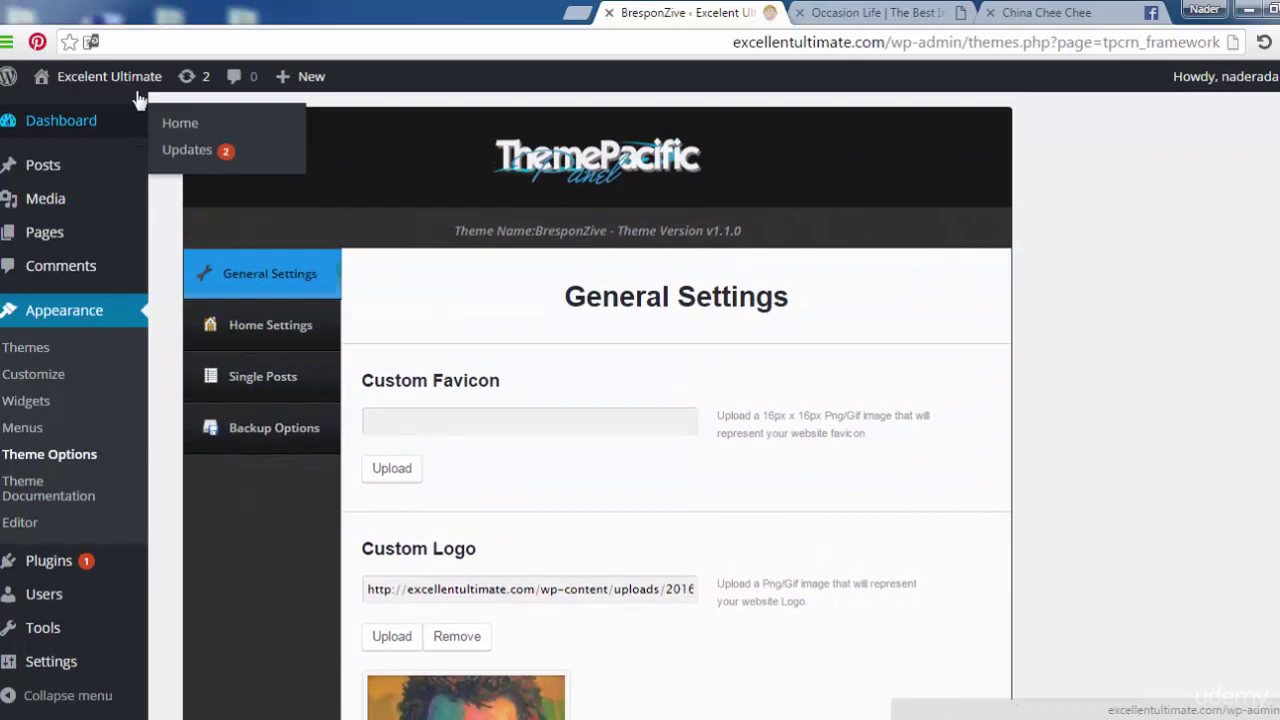
# View the painted portrait logo on the live site and return through the dashboard to the Theme Options.
pyautogui.moveTo(95, 90)
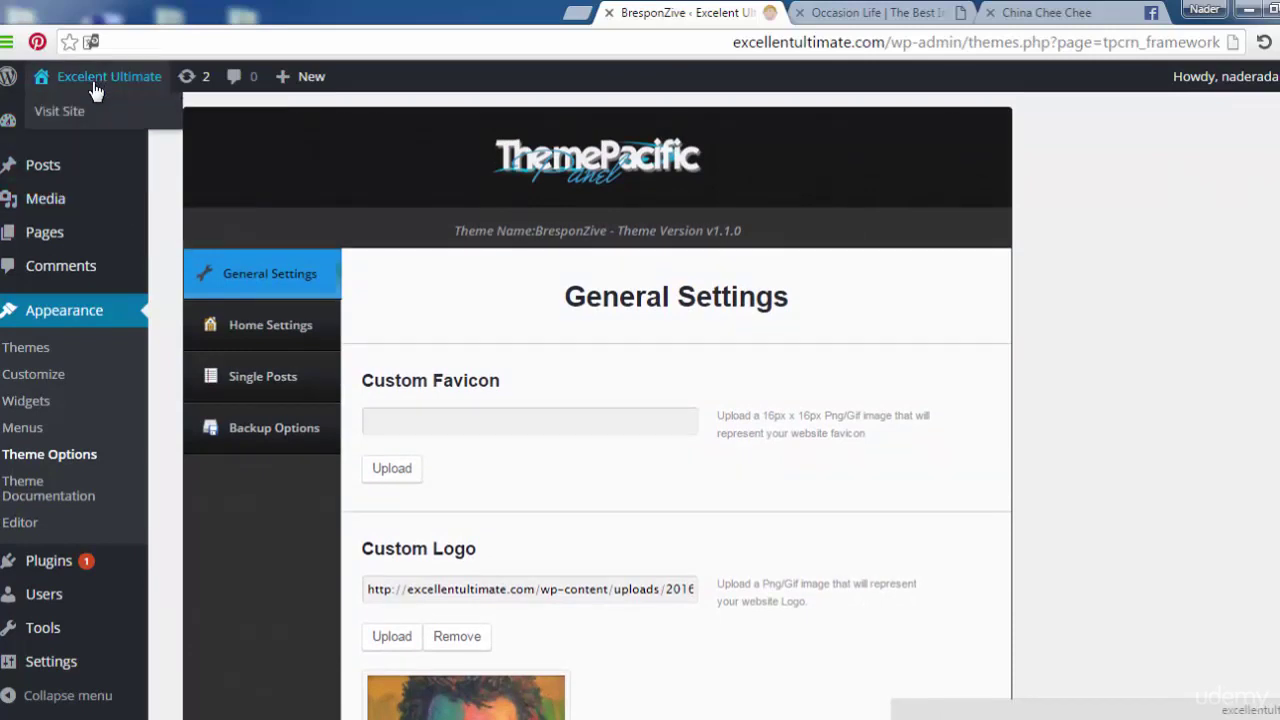
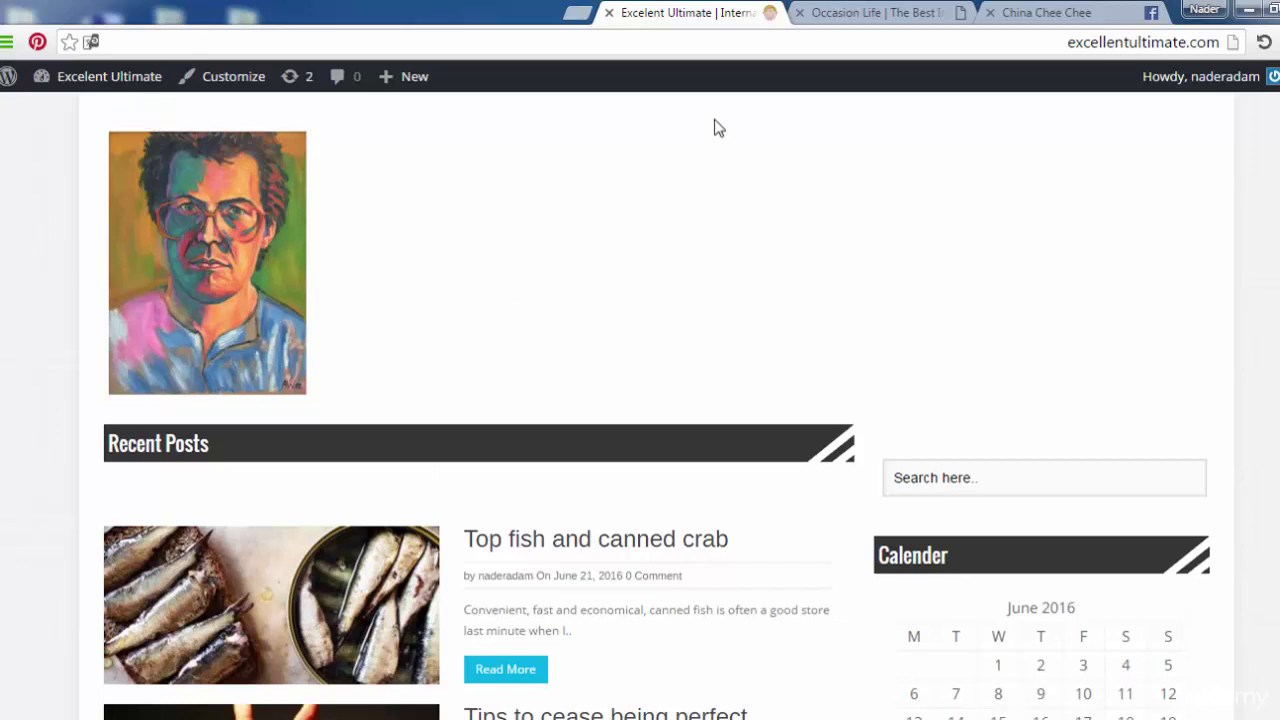
pyautogui.moveTo(114, 80)
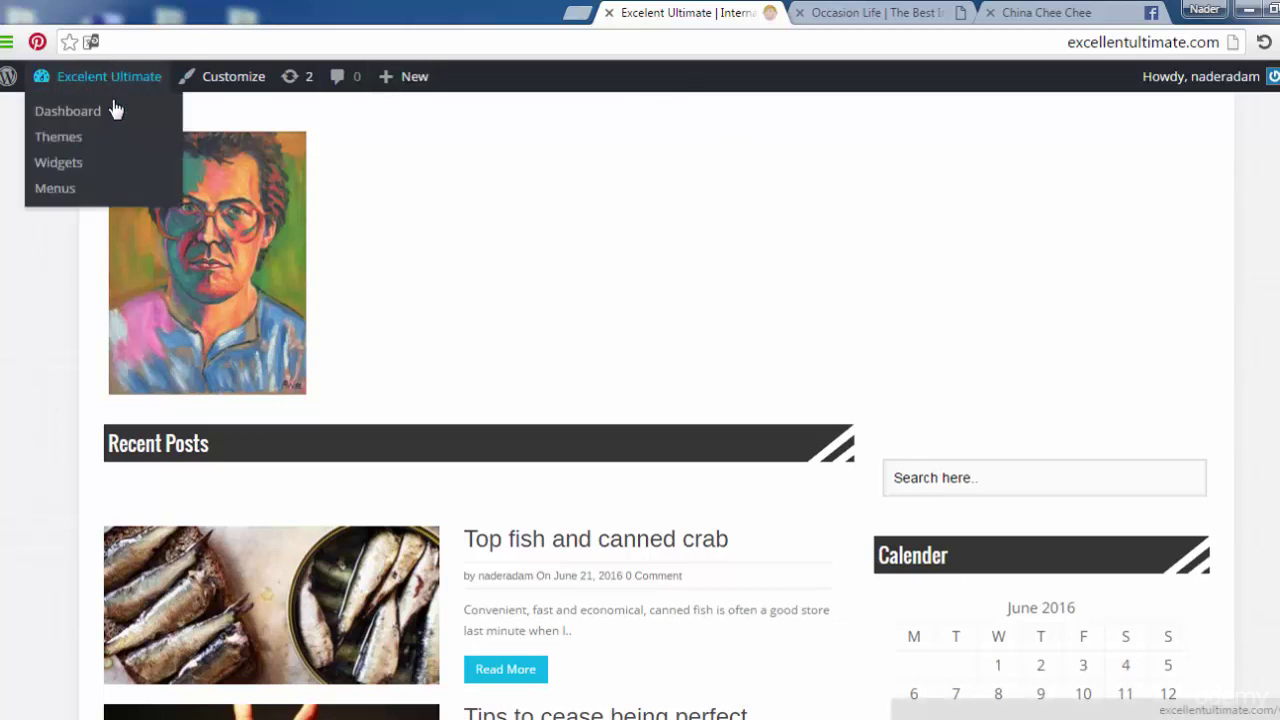
pyautogui.click(111, 107)
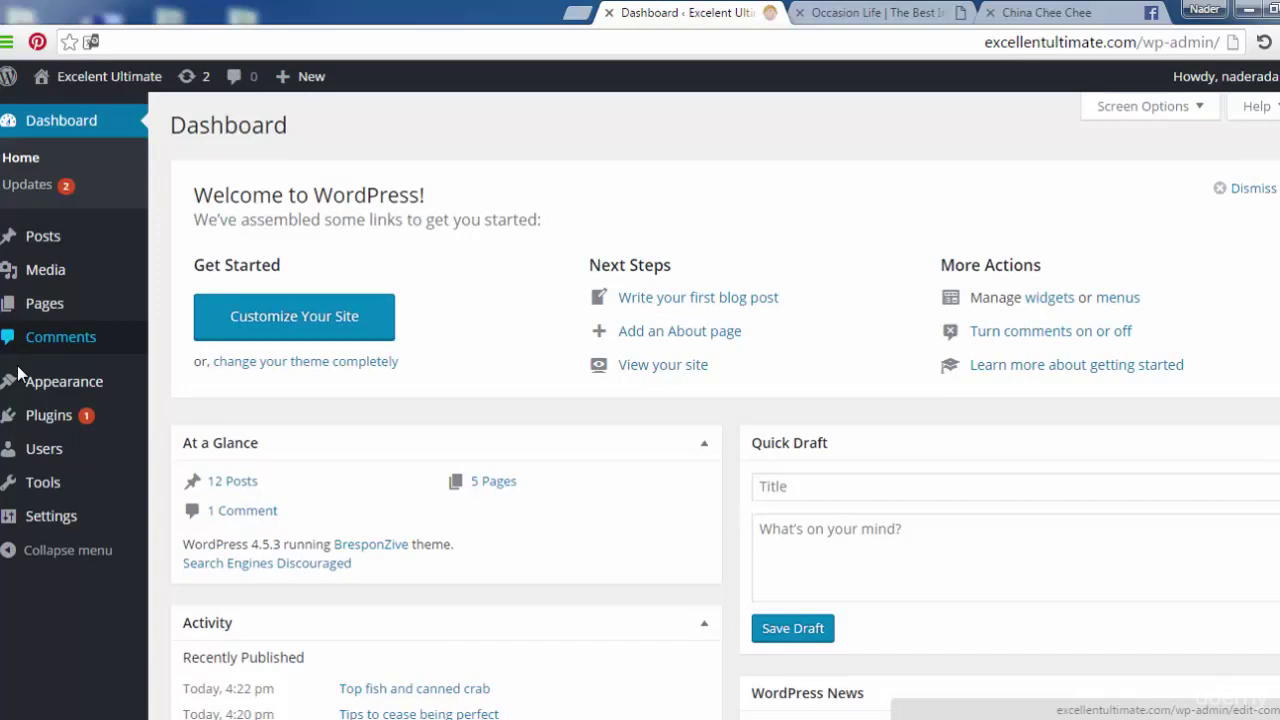
pyautogui.moveTo(53, 423)
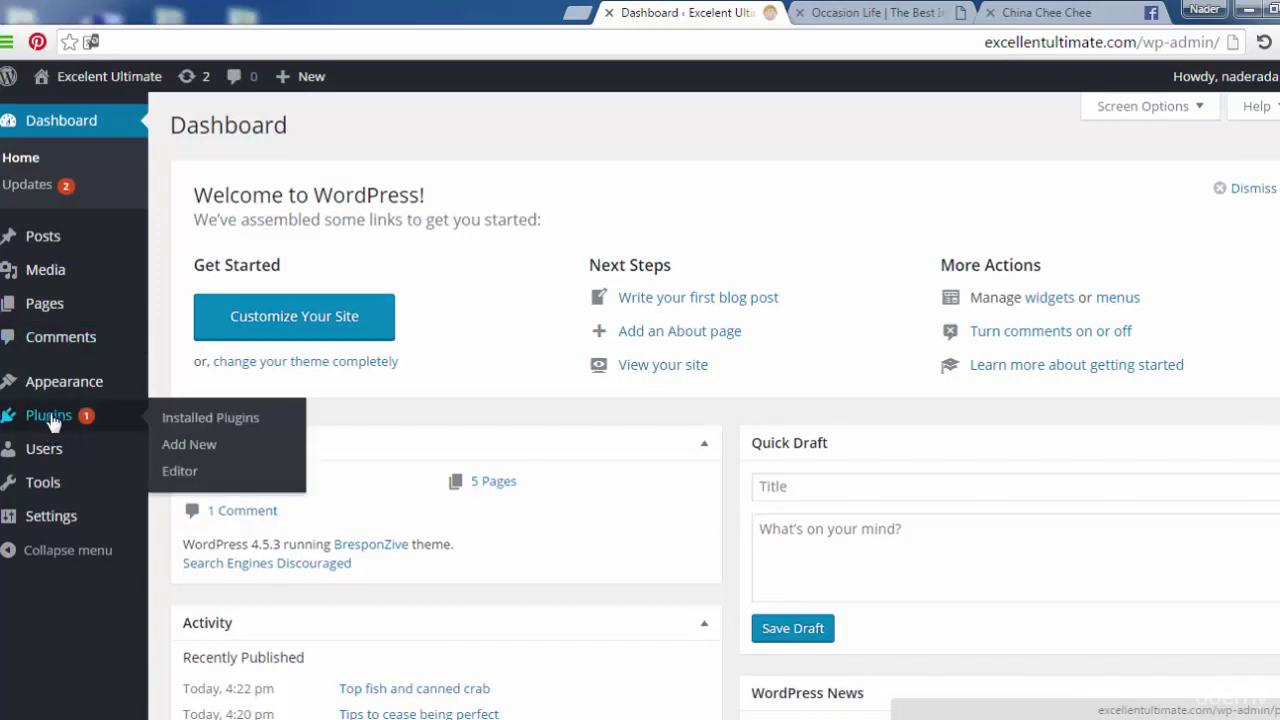
pyautogui.moveTo(60, 382)
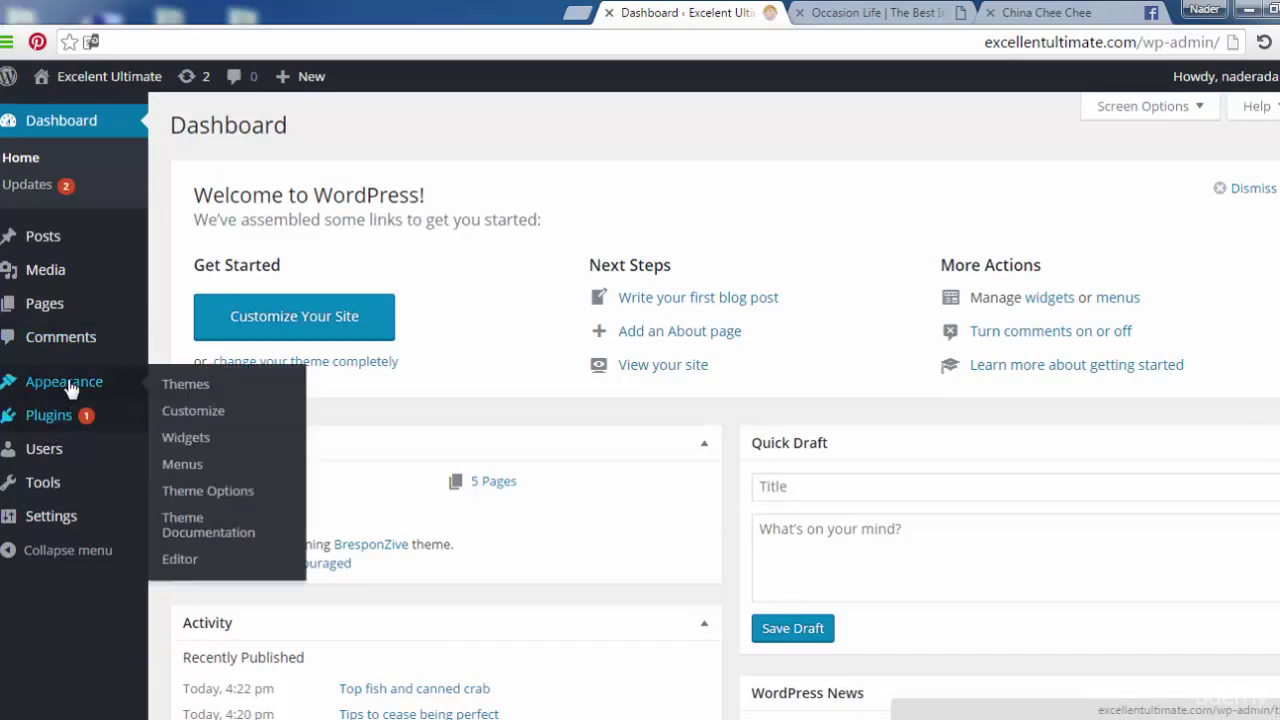
pyautogui.click(219, 491)
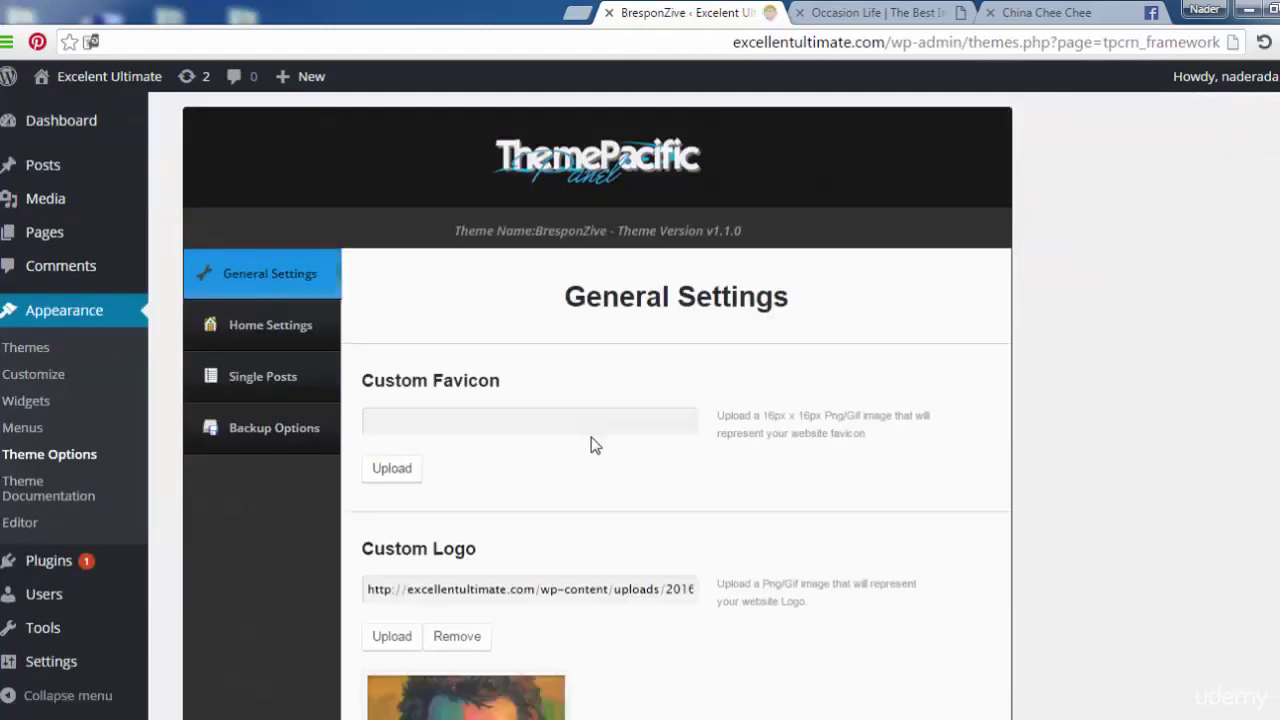
# Remove the portrait logo and upload the sketch 2.jpg from the Desktop's phones products folder as the custom logo.
pyautogui.scroll(-3, 1100, 414)
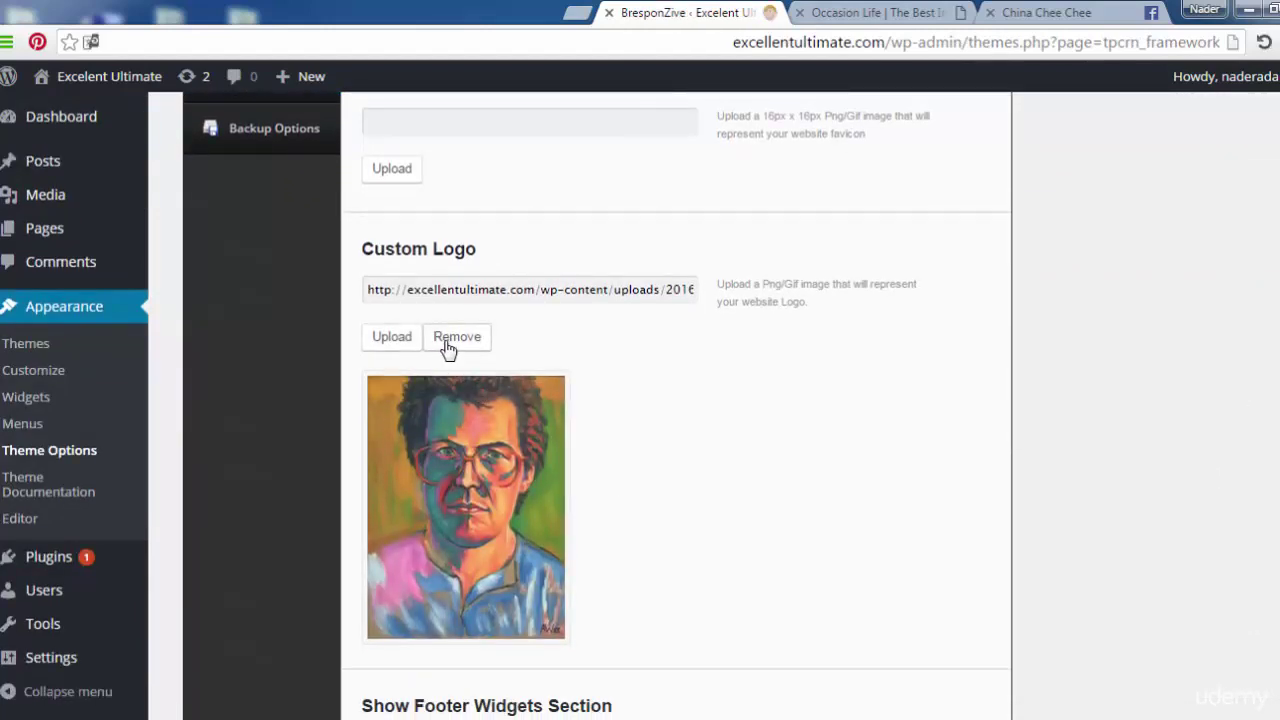
pyautogui.click(450, 345)
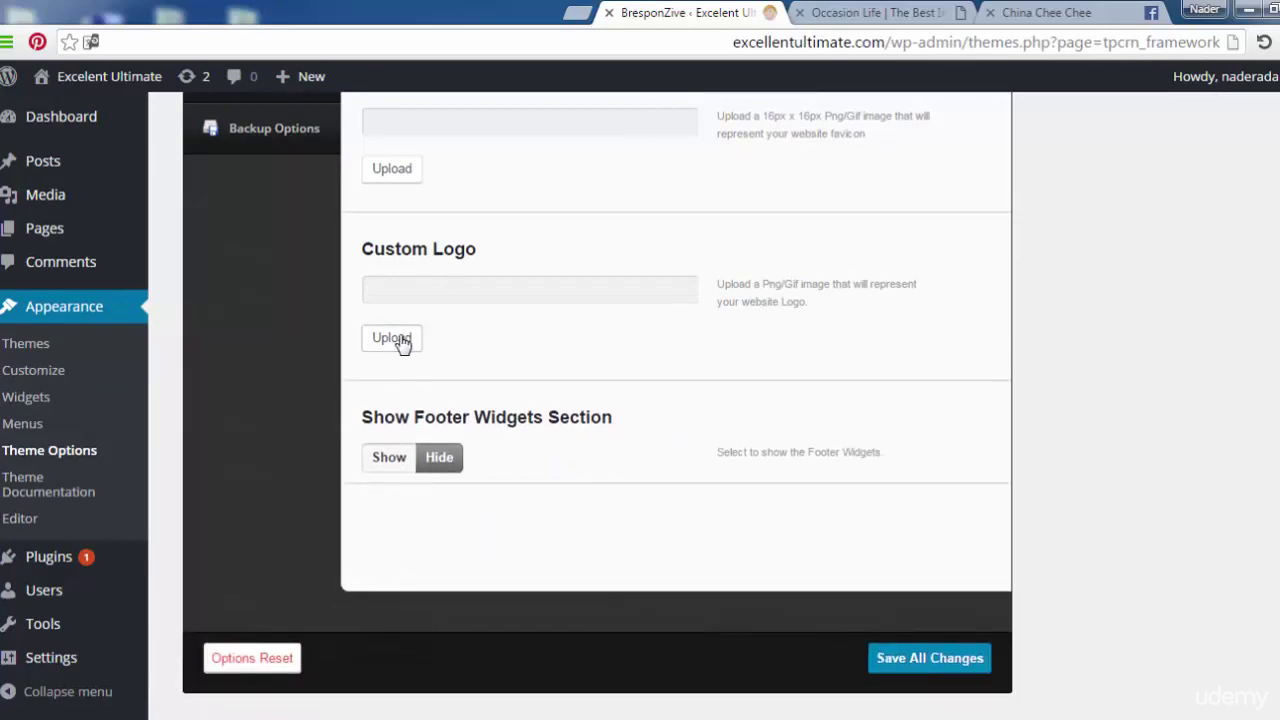
pyautogui.click(403, 340)
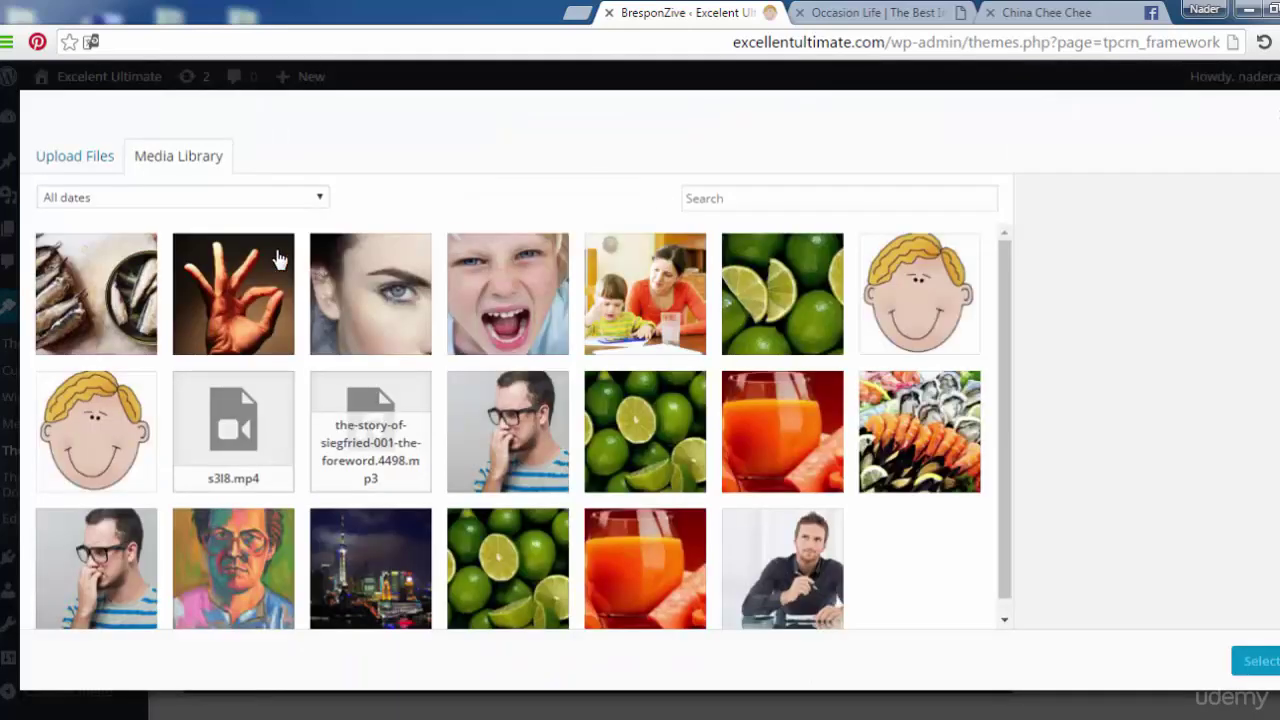
pyautogui.click(95, 166)
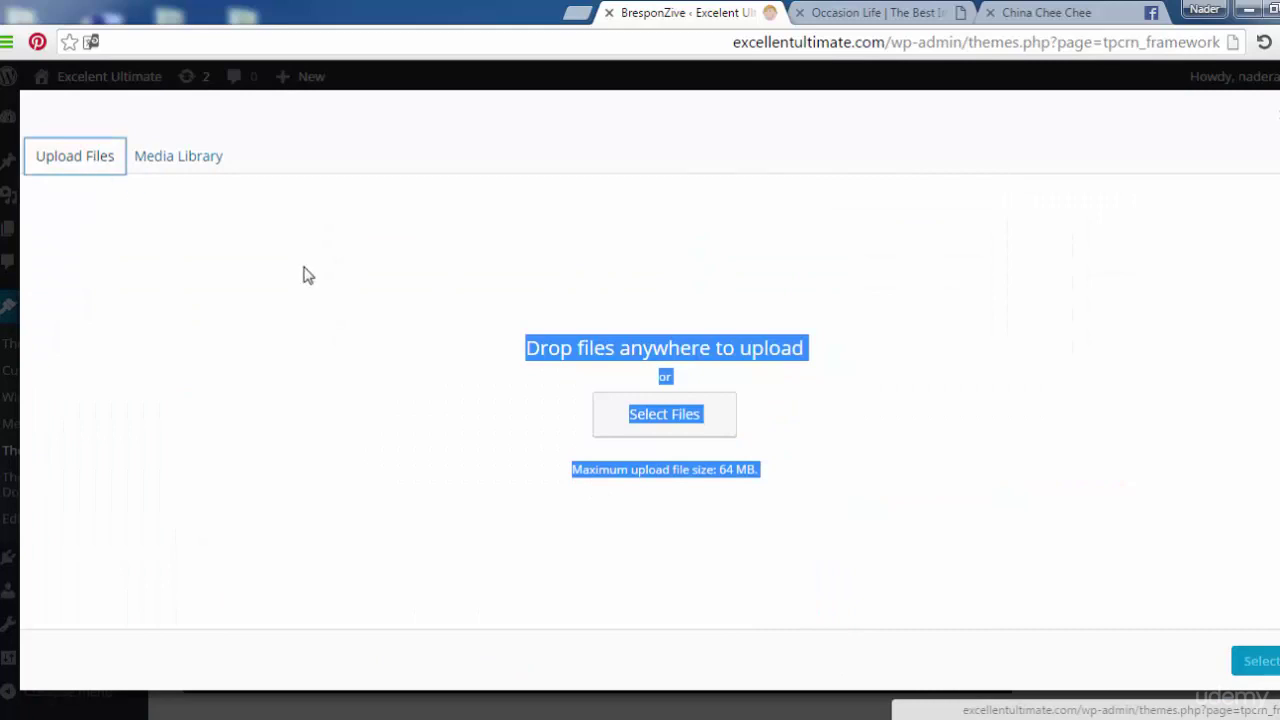
pyautogui.click(643, 414)
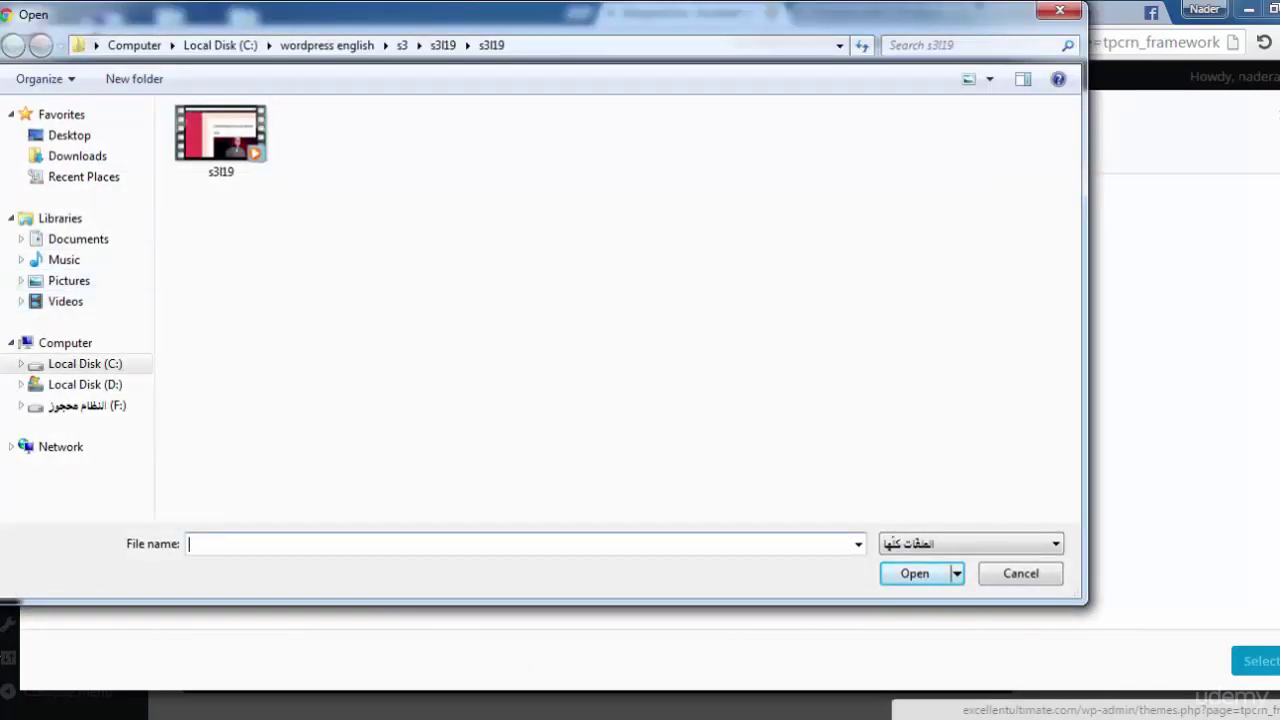
pyautogui.click(72, 140)
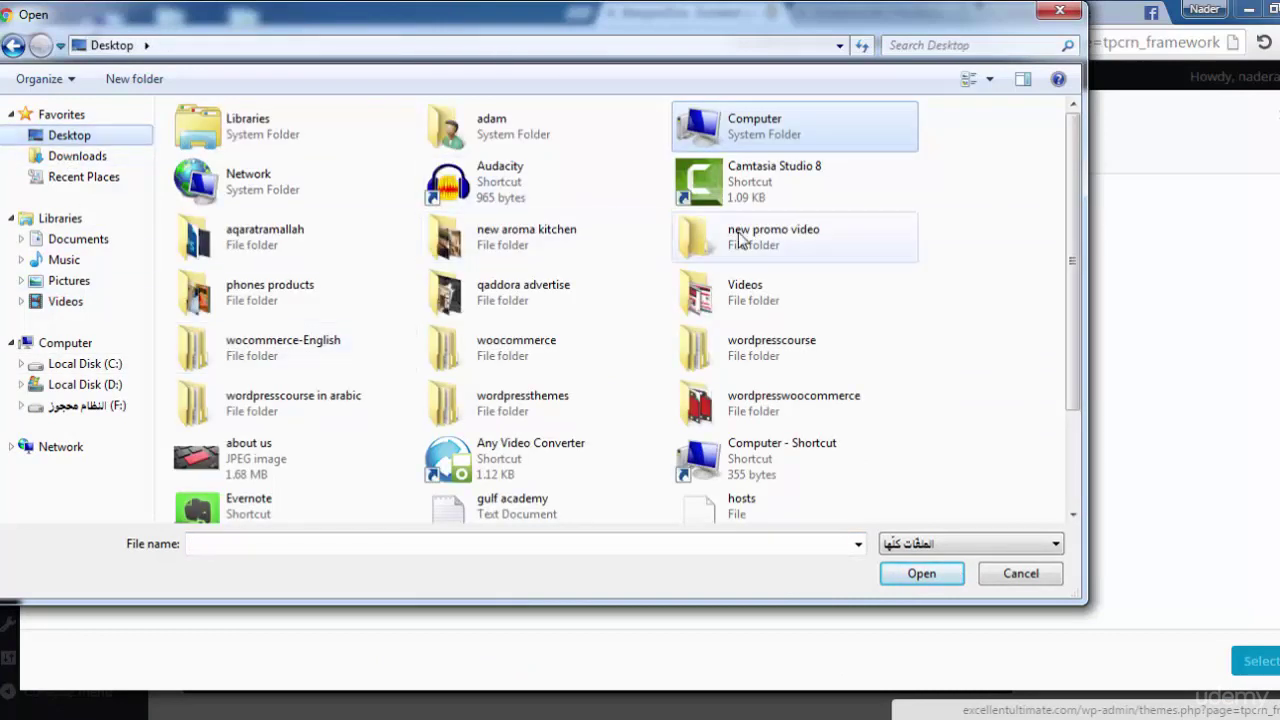
pyautogui.doubleClick(248, 306)
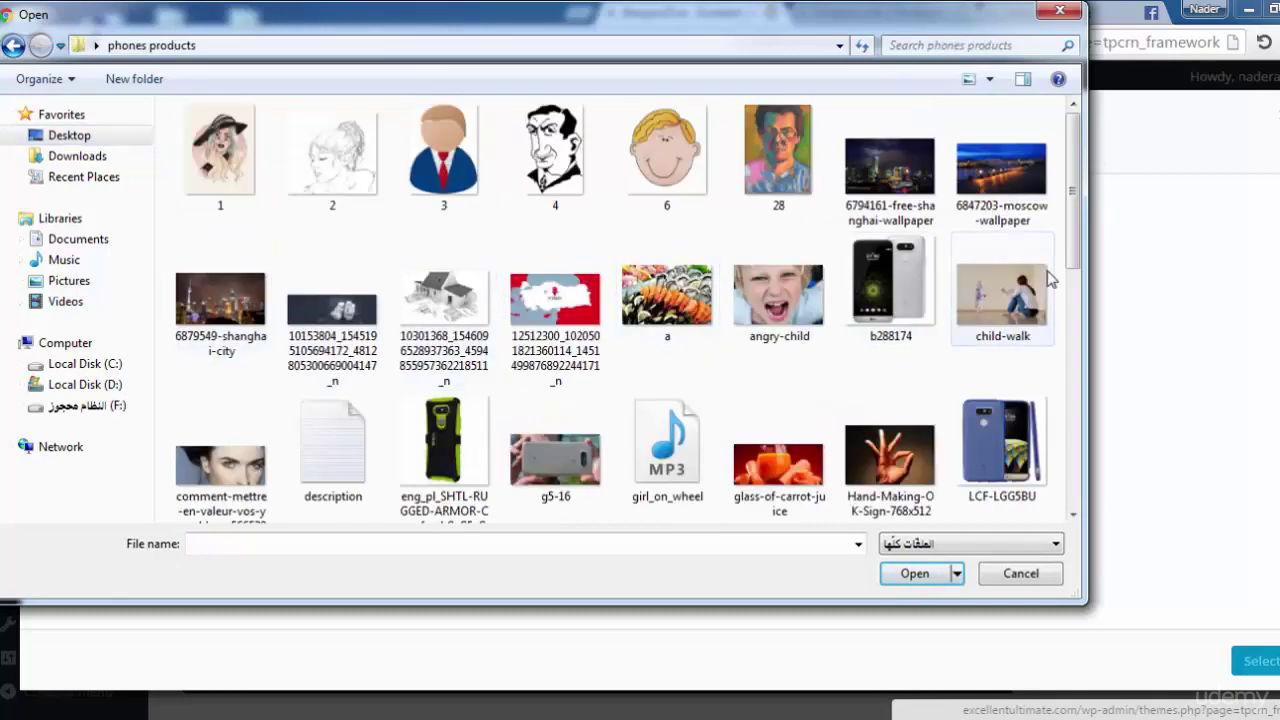
pyautogui.moveTo(1073, 248); pyautogui.dragTo(1096, 444)
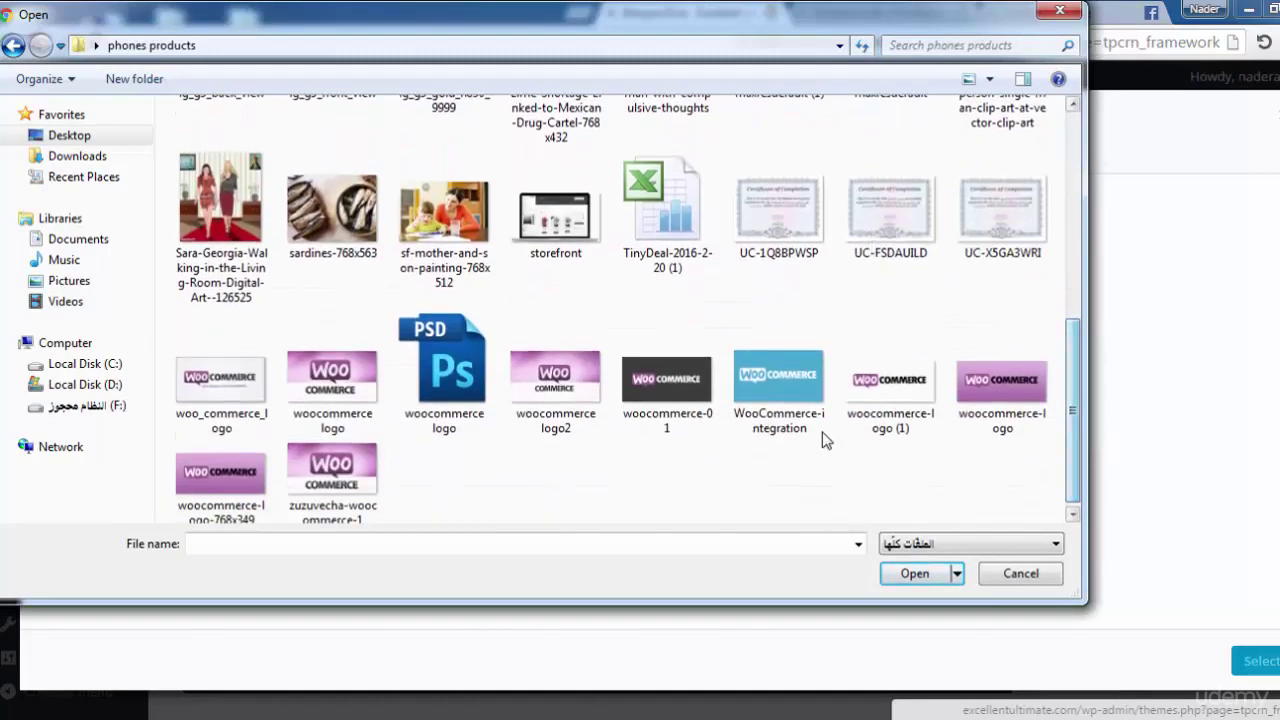
pyautogui.click(676, 392)
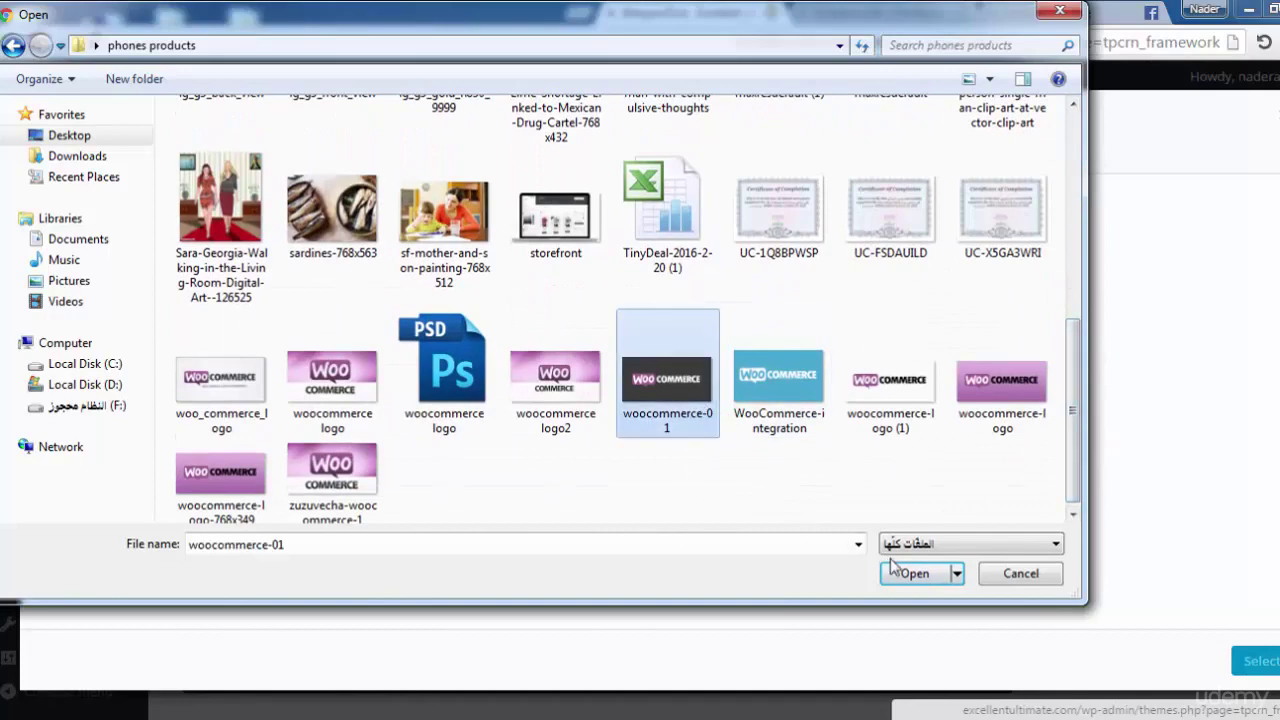
pyautogui.moveTo(1068, 476); pyautogui.dragTo(1072, 259)
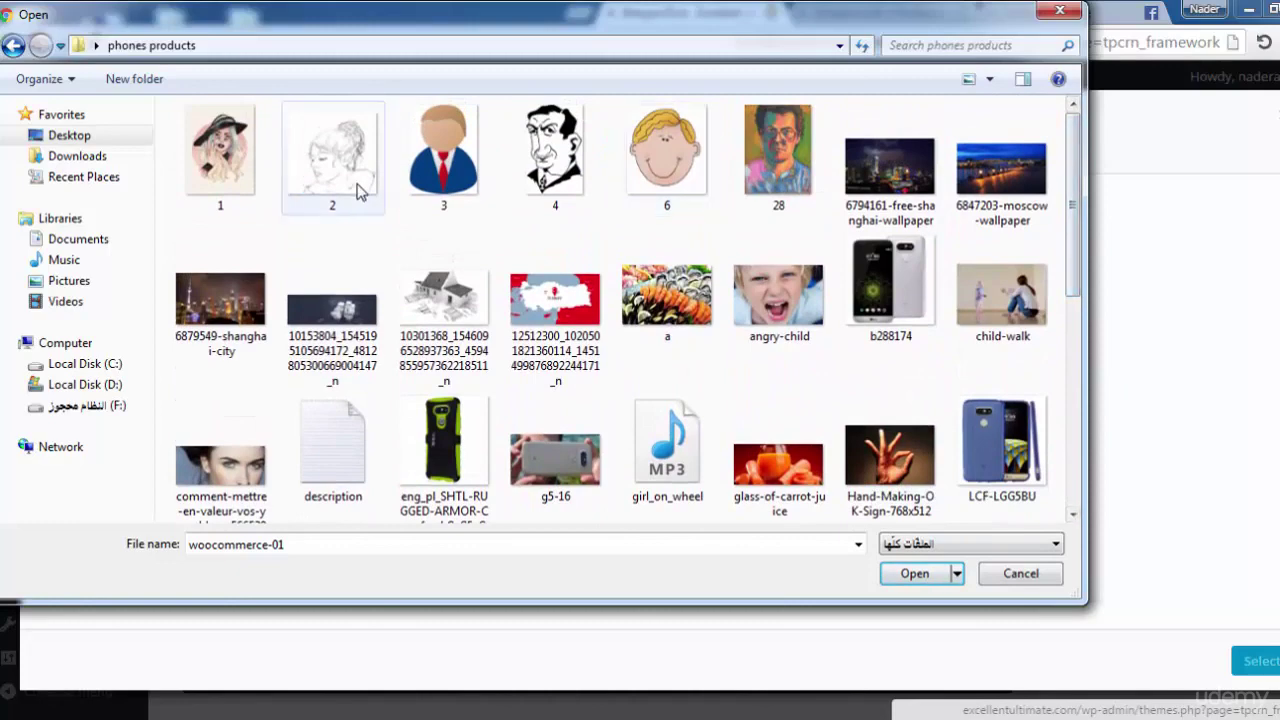
pyautogui.doubleClick(358, 190)
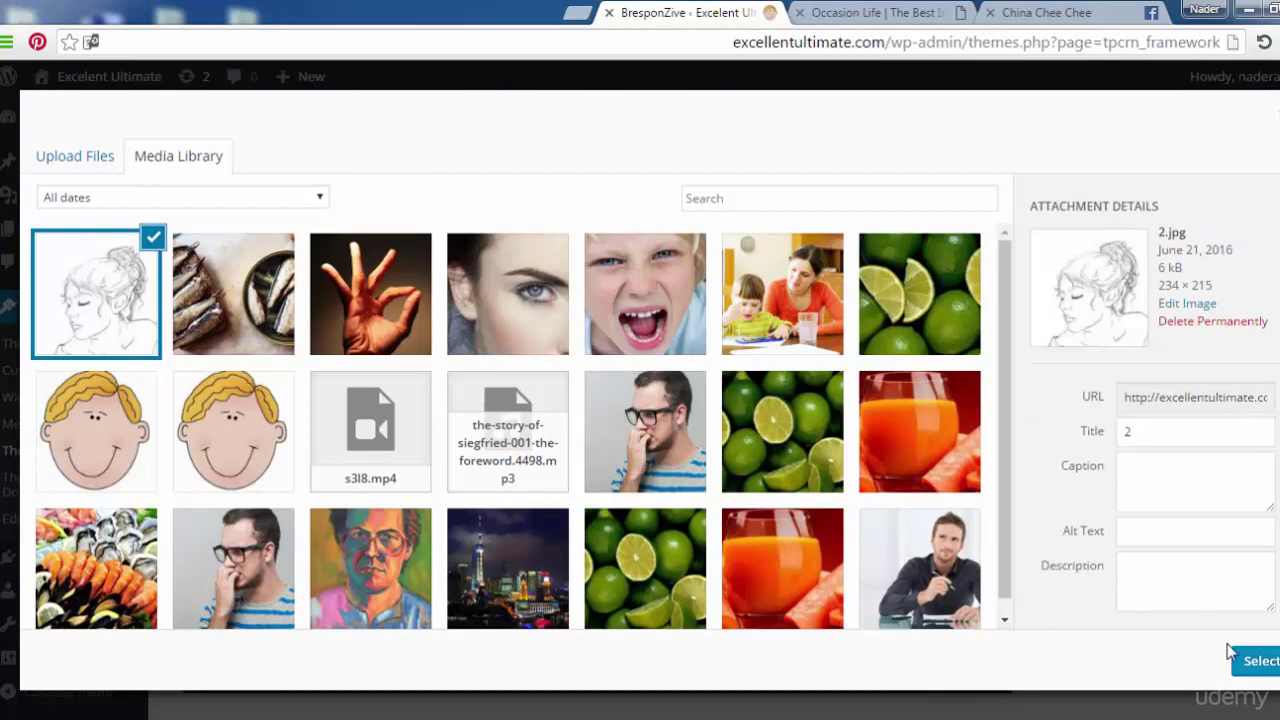
pyautogui.click(1259, 664)
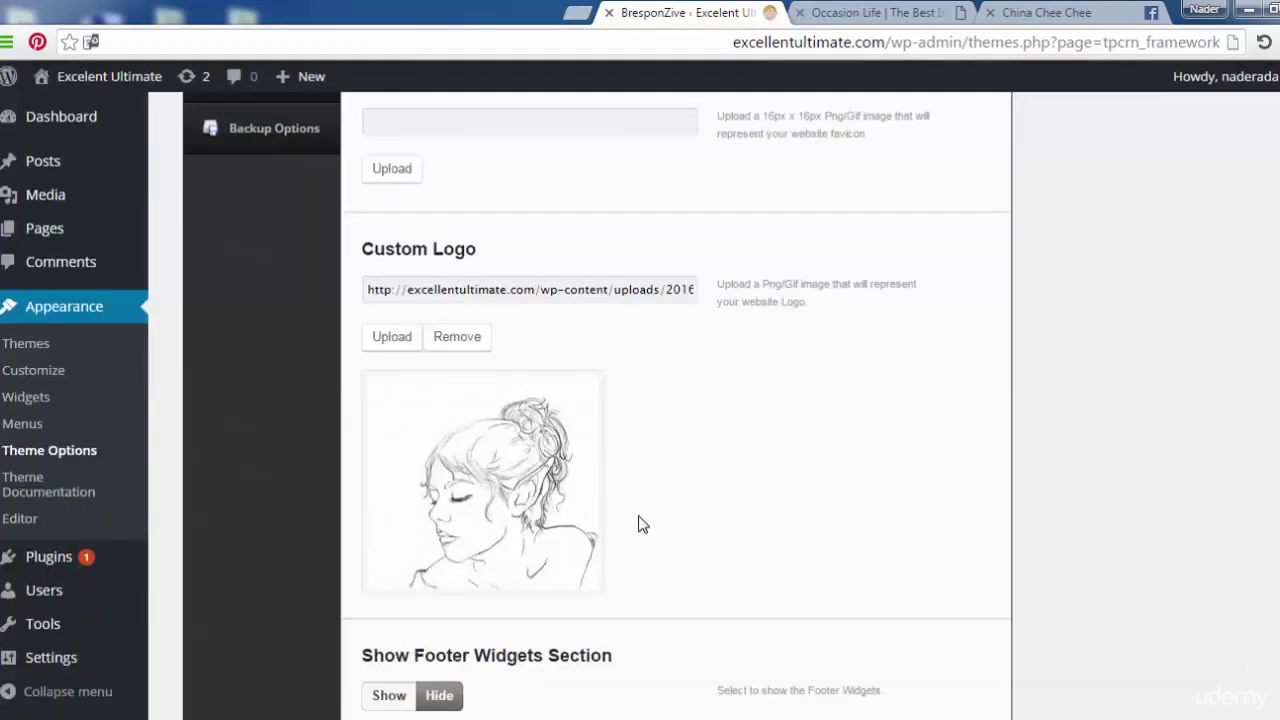
# Remove the sketch logo and set 6794161-free-shanghai-wallpaper.jpg from the Media Library as the custom logo.
pyautogui.click(465, 338)
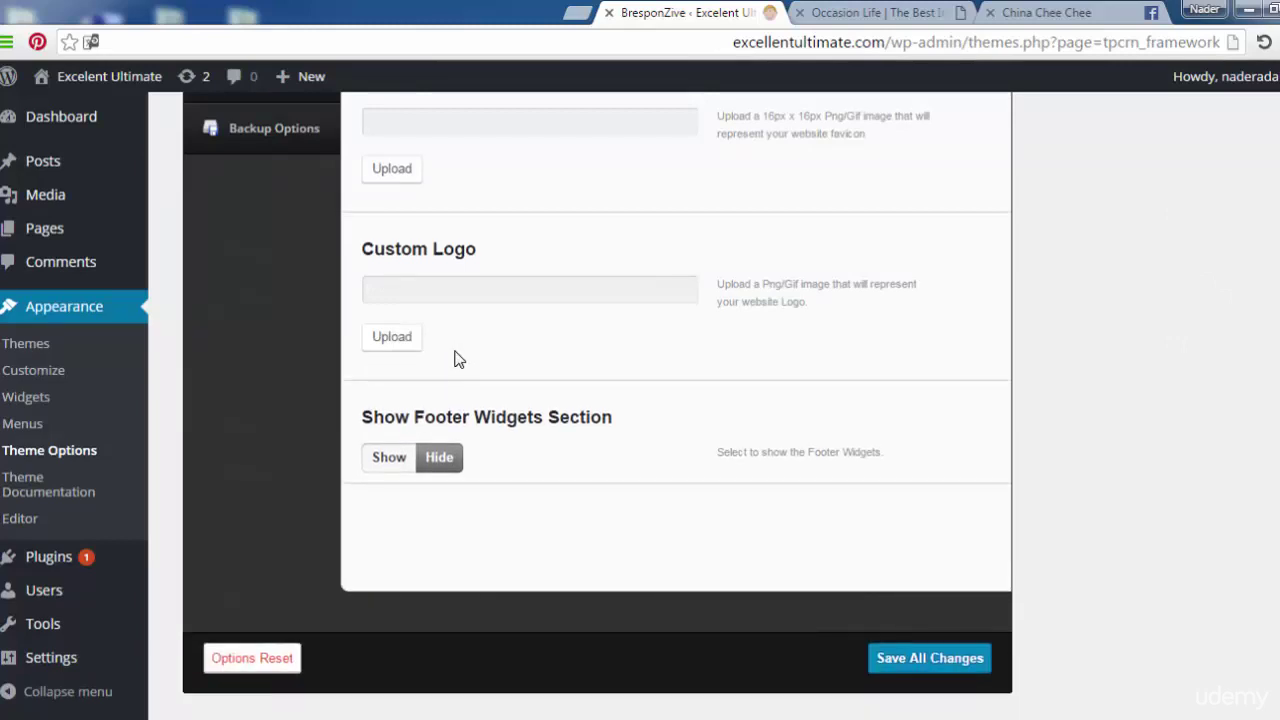
pyautogui.click(412, 338)
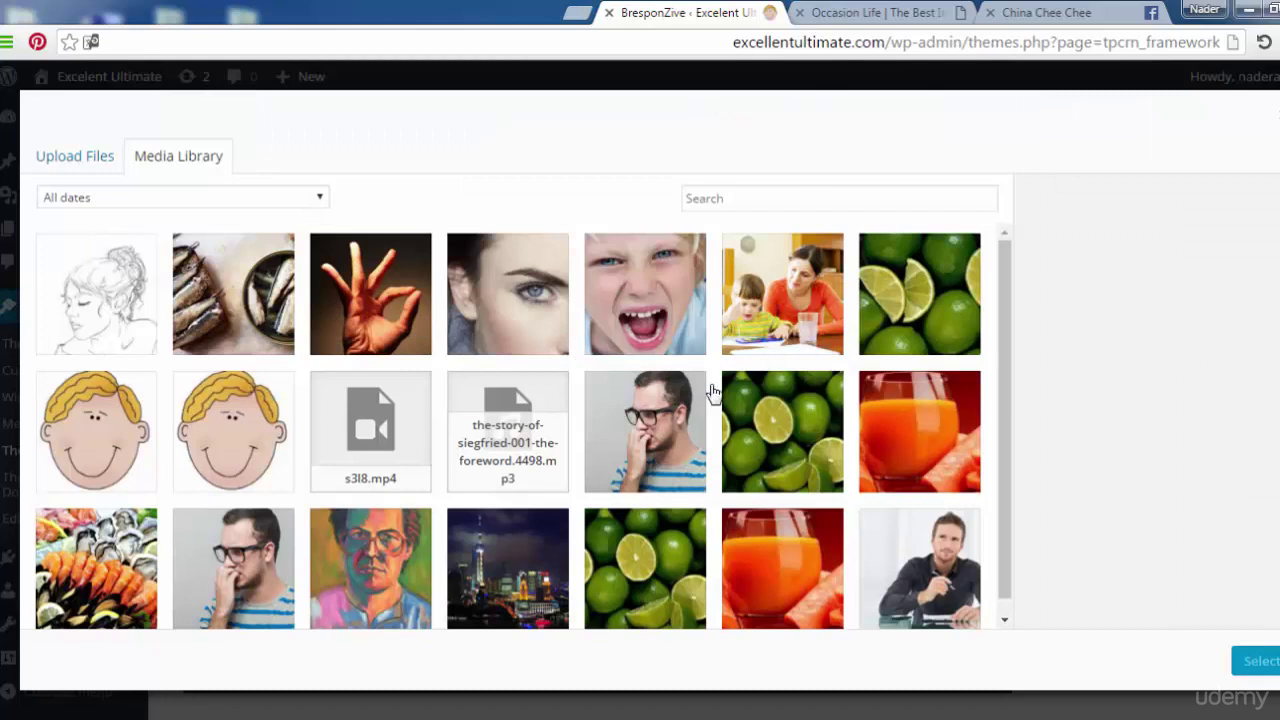
pyautogui.click(896, 456)
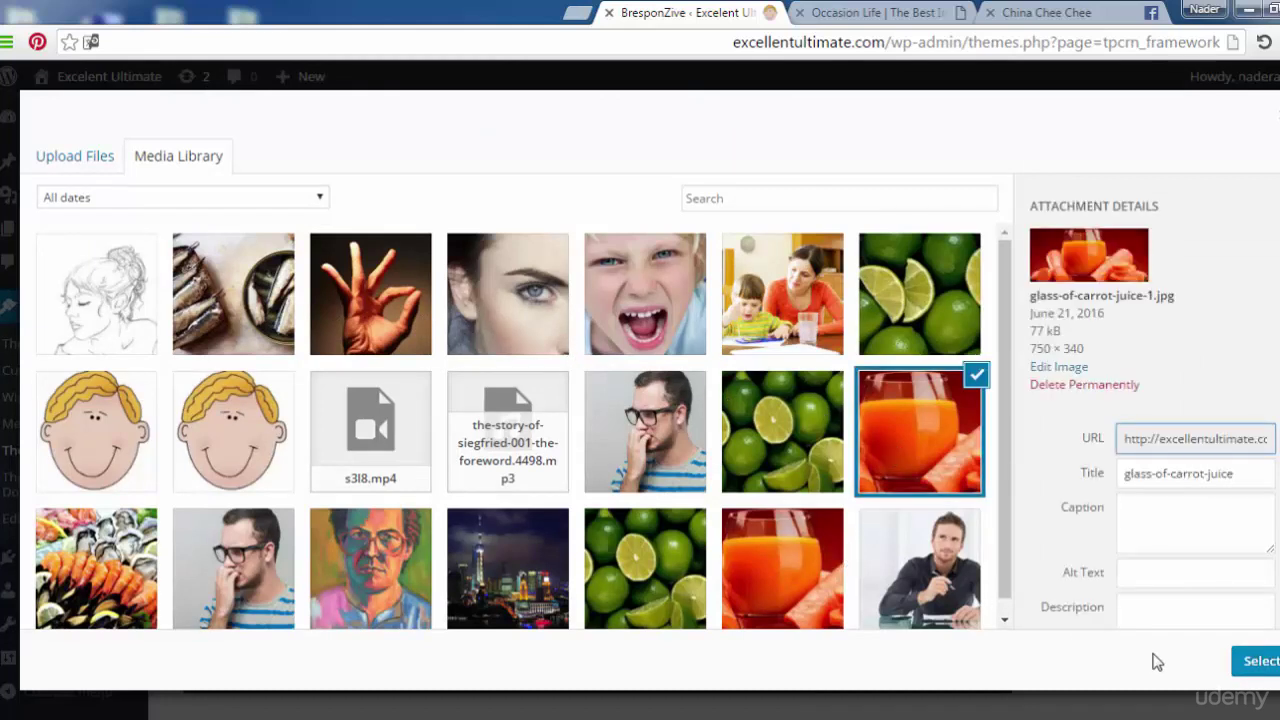
pyautogui.click(508, 560)
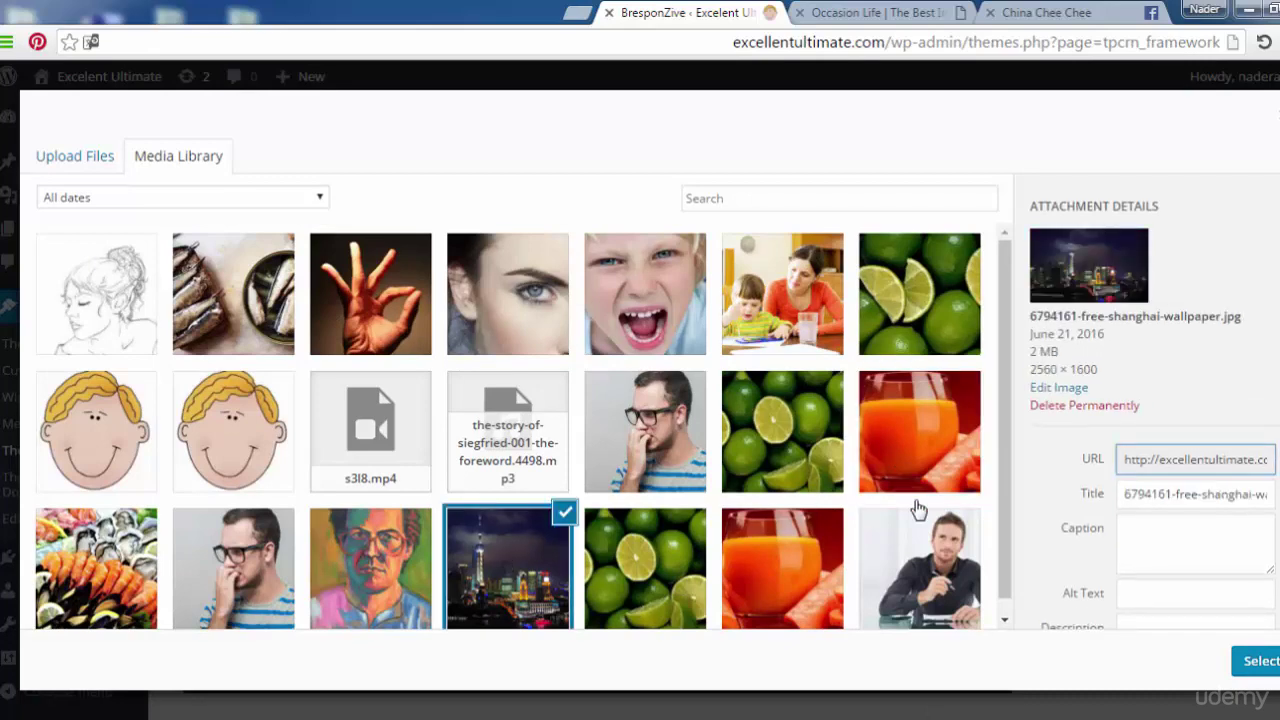
pyautogui.click(1268, 660)
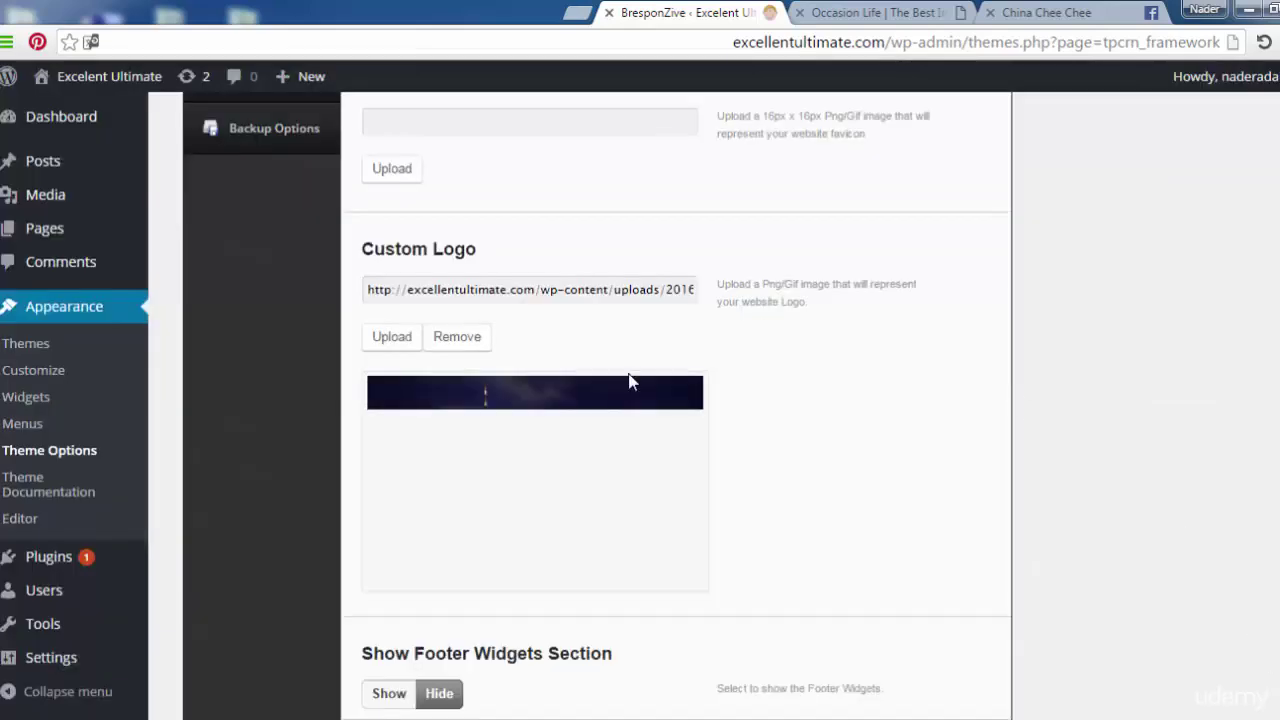
# Save all General Settings changes, reload the page, save once more and refresh.
pyautogui.scroll(-1, 843, 527)
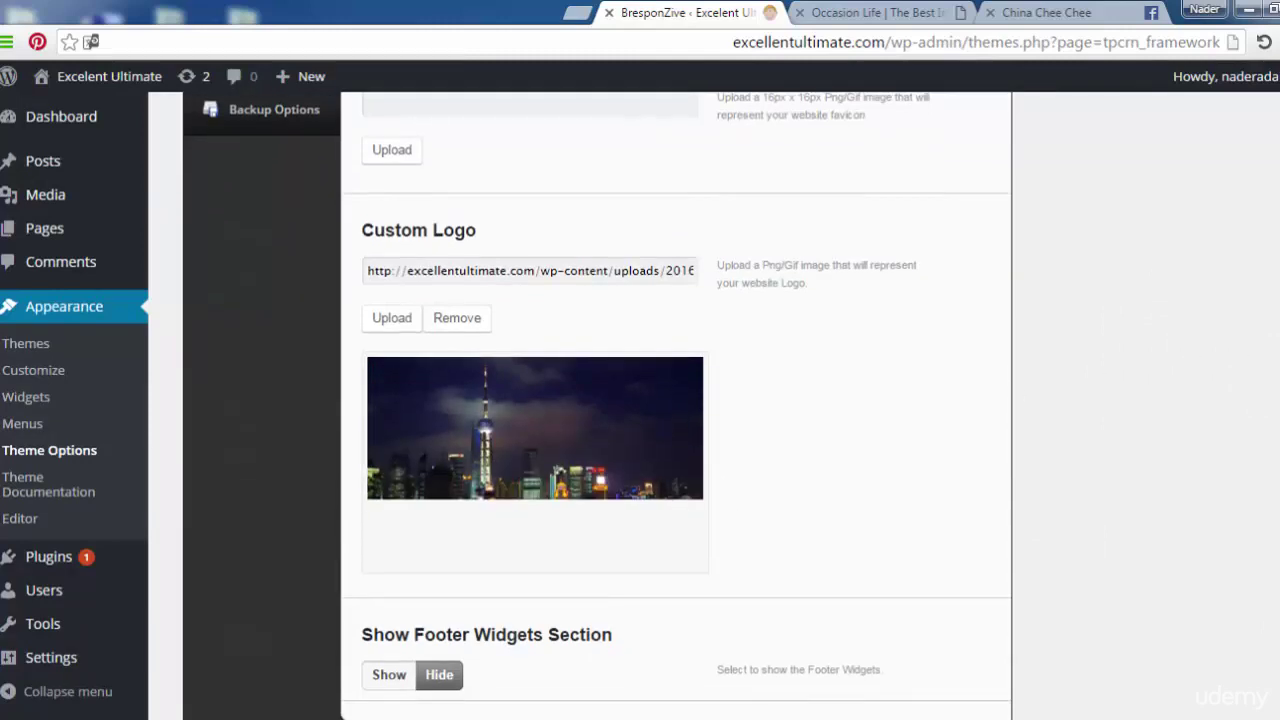
pyautogui.scroll(-2, 909, 452)
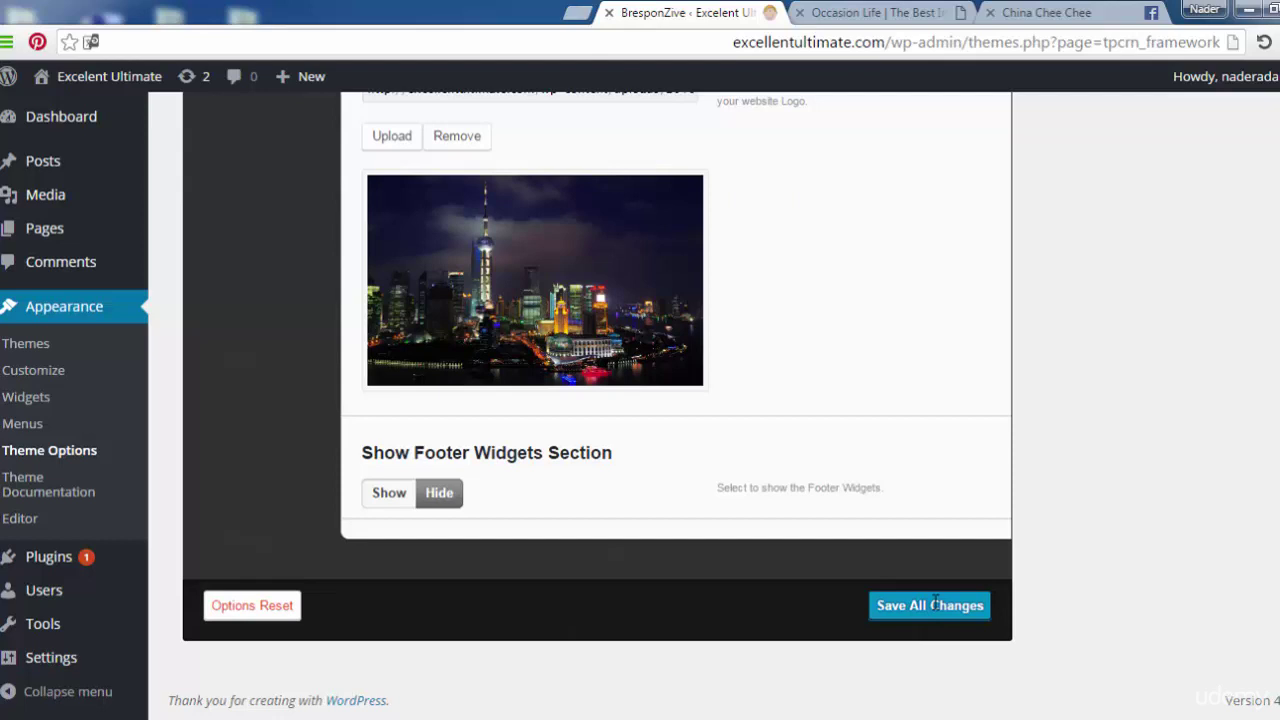
pyautogui.click(935, 604)
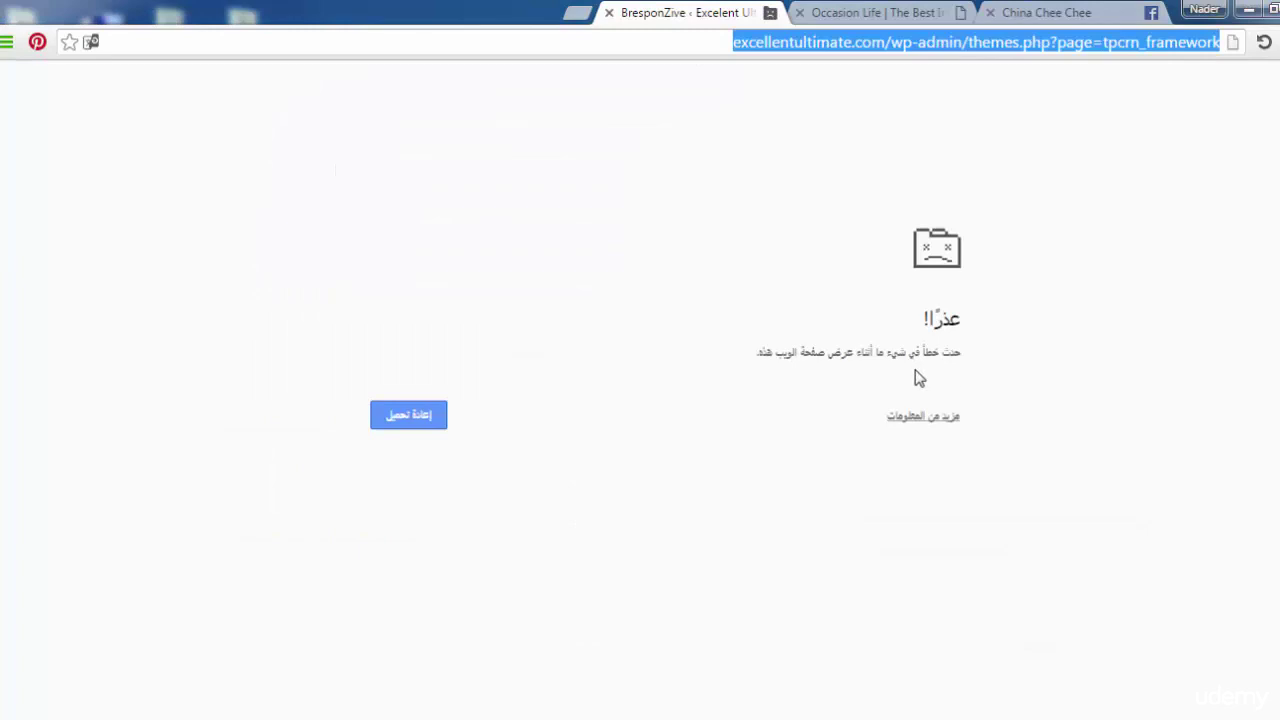
pyautogui.click(1264, 43)
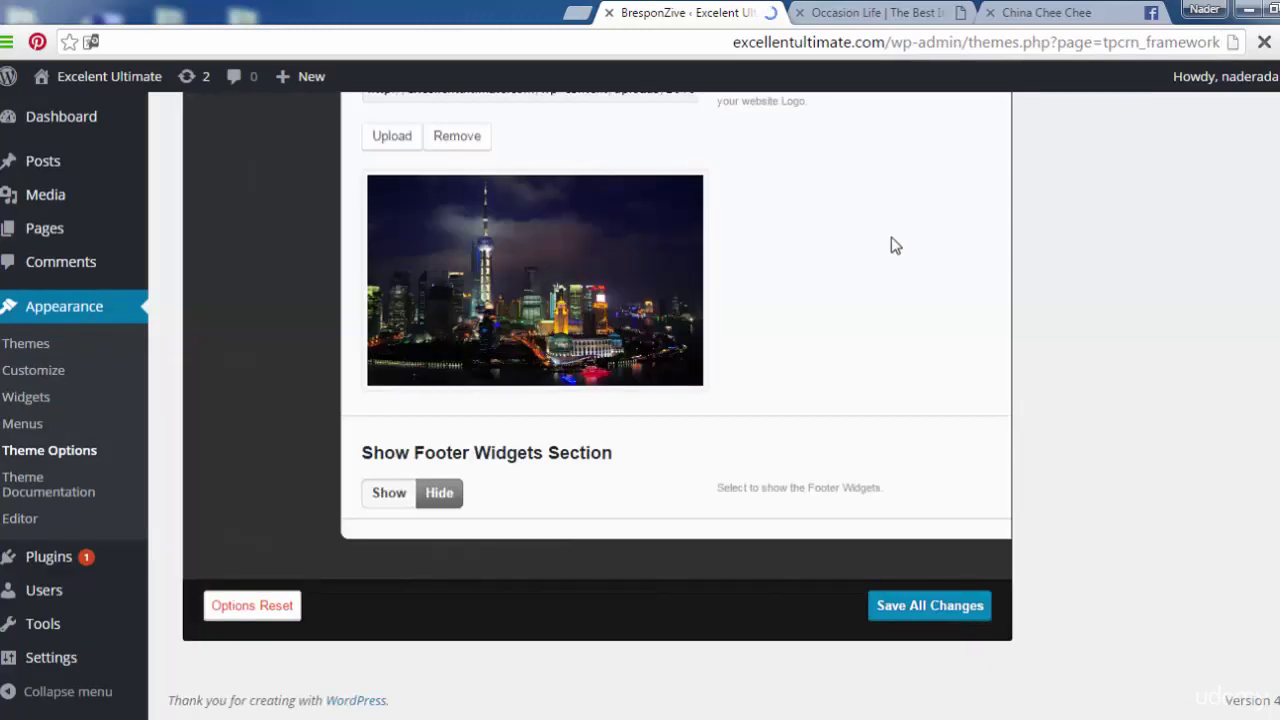
pyautogui.click(922, 607)
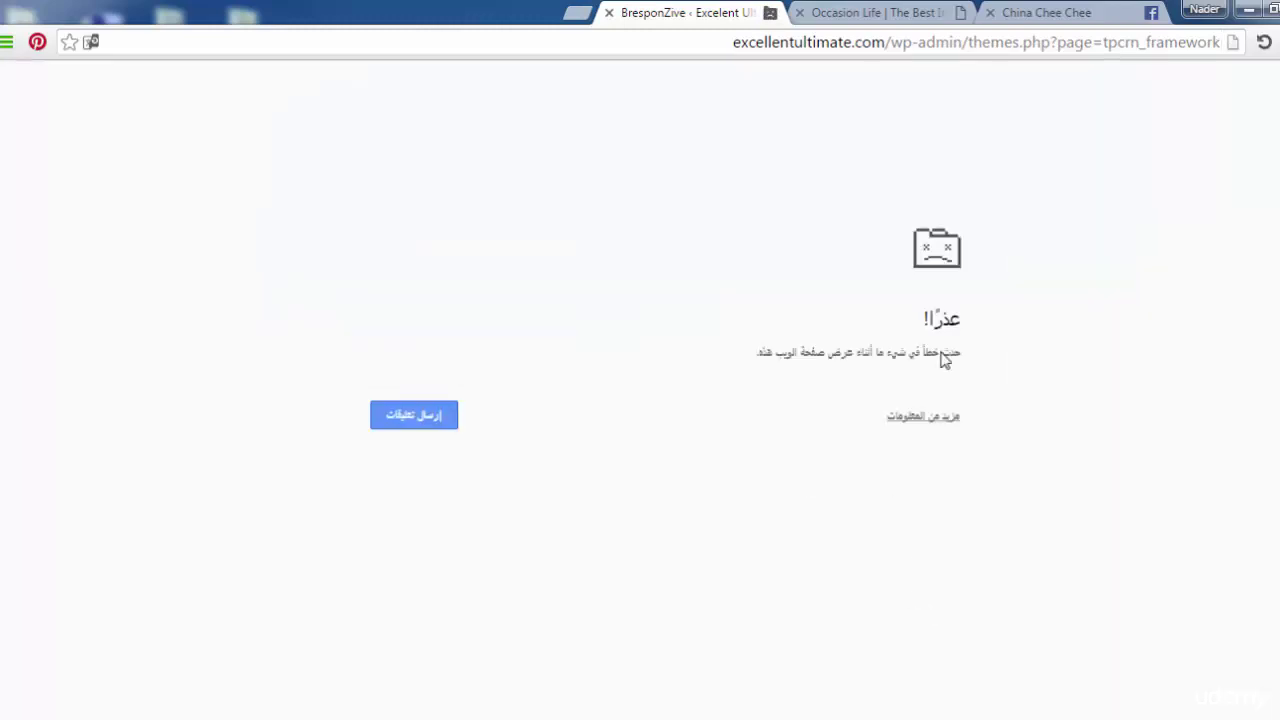
pyautogui.press('F5')
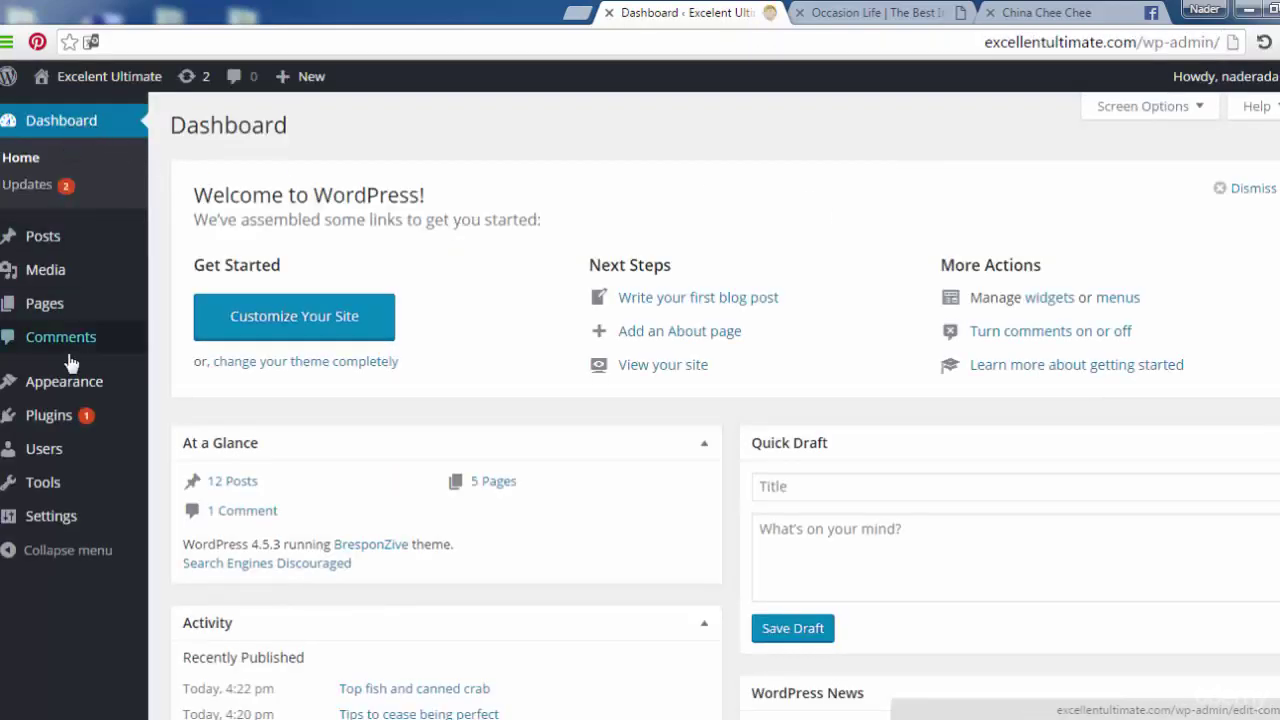
# Try to reopen the Theme Options from the dashboard and reload the page.
pyautogui.moveTo(88, 396)
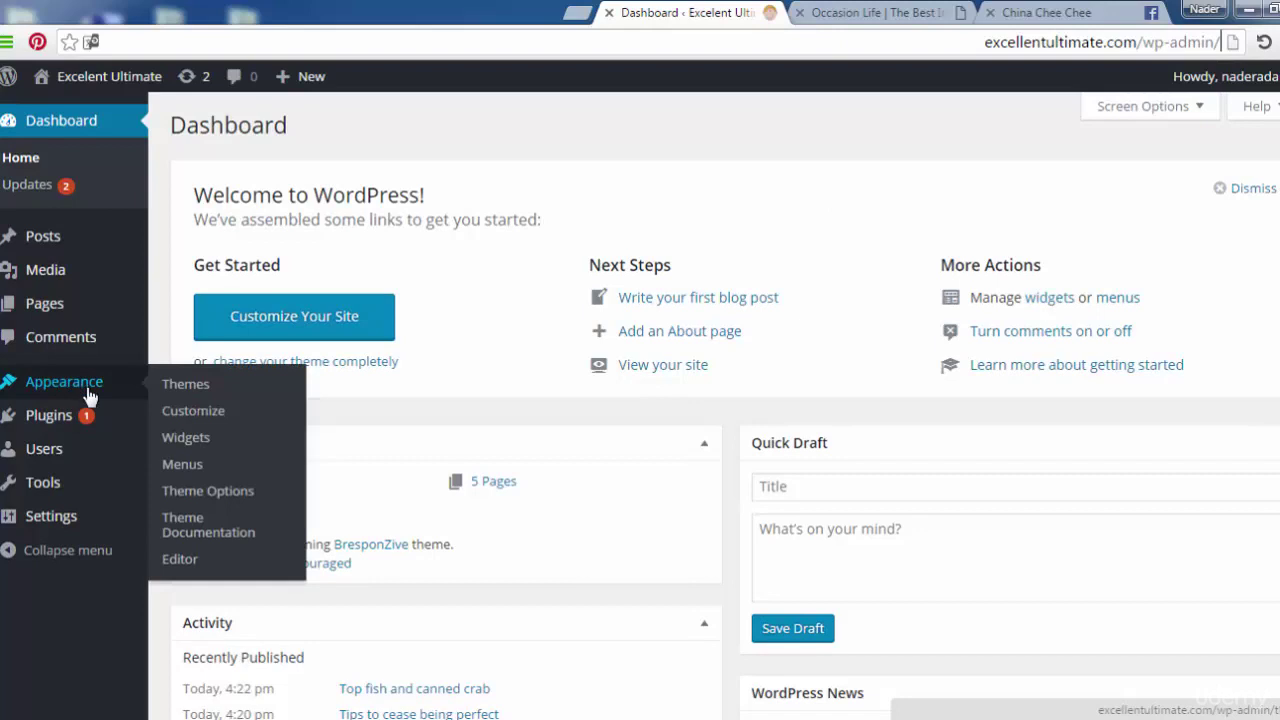
pyautogui.click(224, 497)
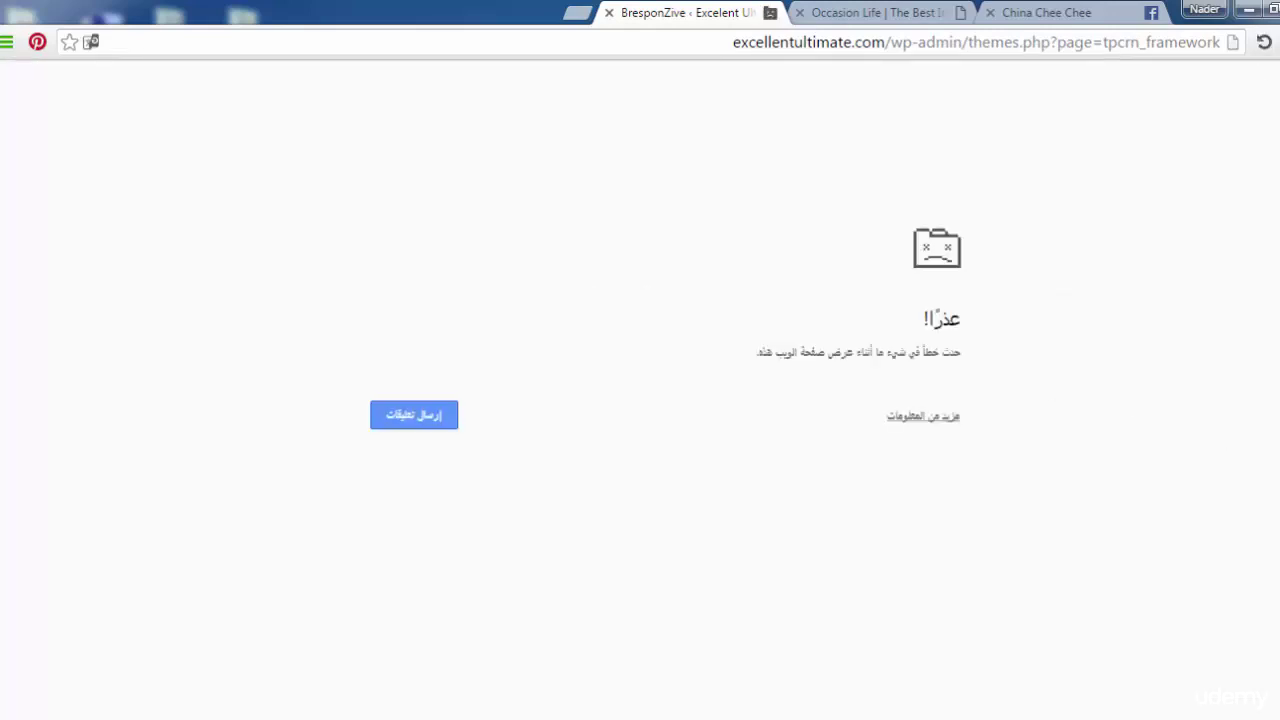
pyautogui.click(1264, 42)
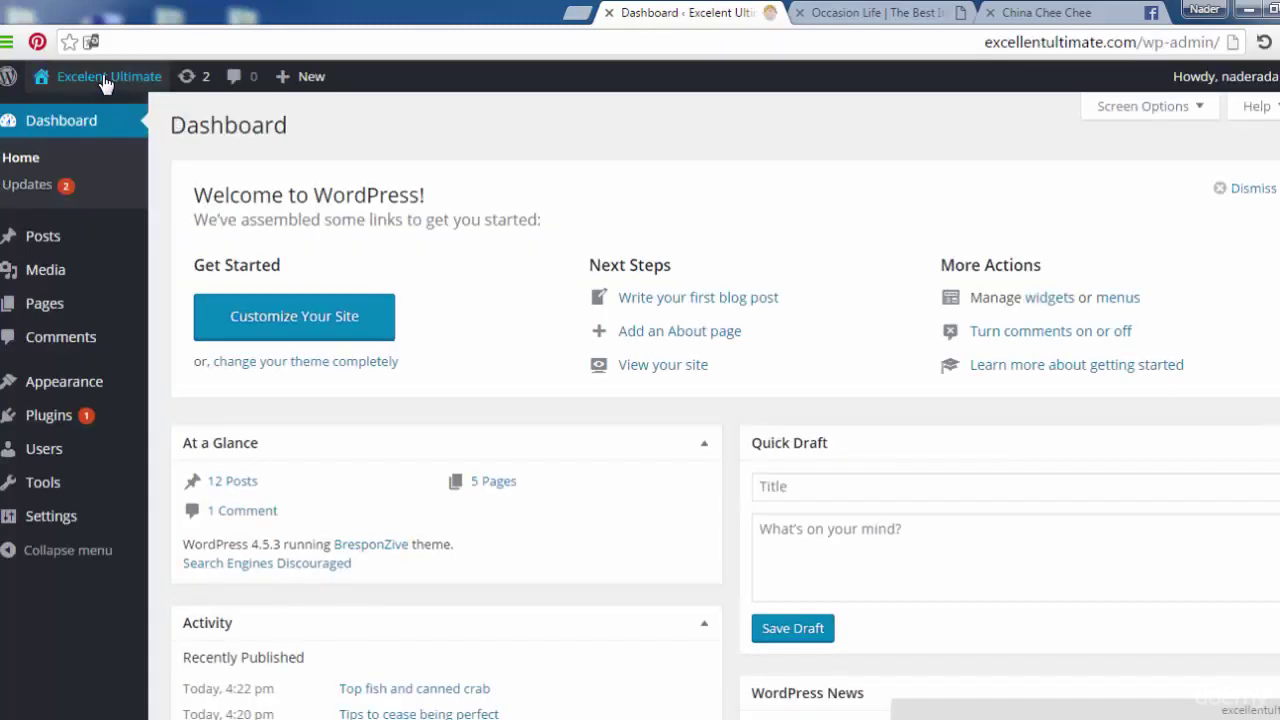
# Visit the live site and examine how the Shanghai skyline logo fits above the recent posts.
pyautogui.click(113, 84)
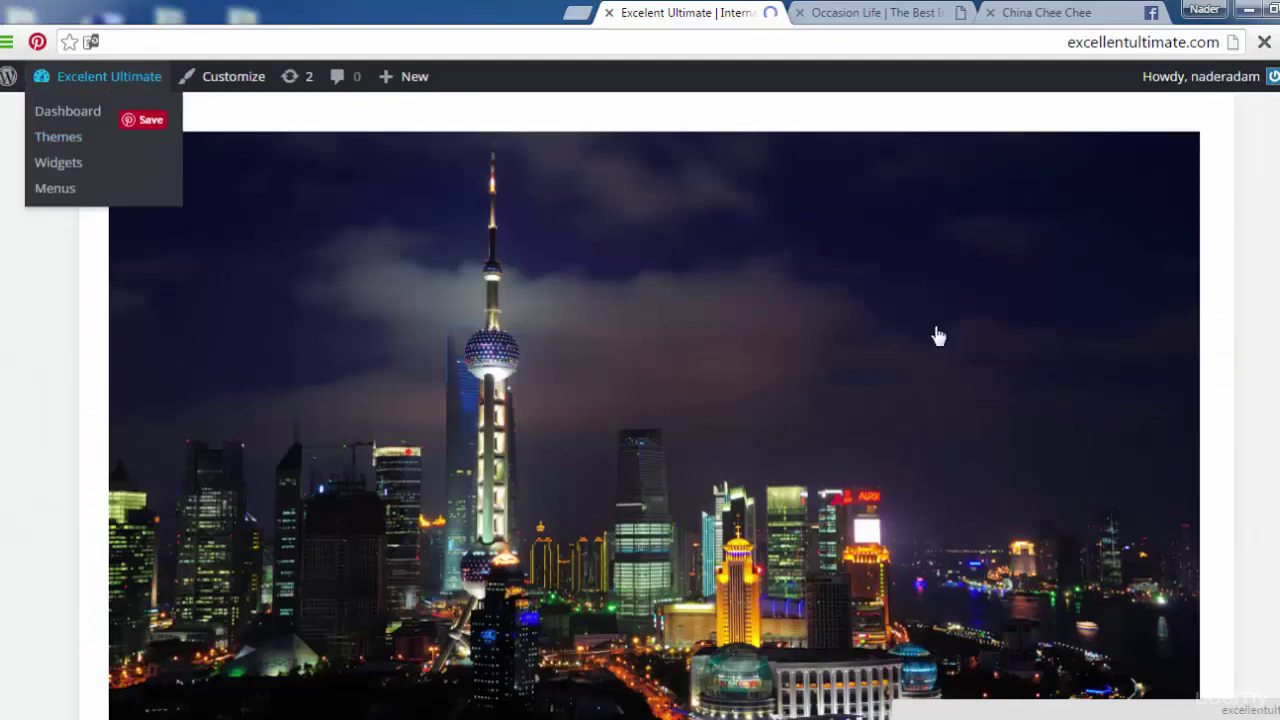
pyautogui.scroll(-6, 640, 400)
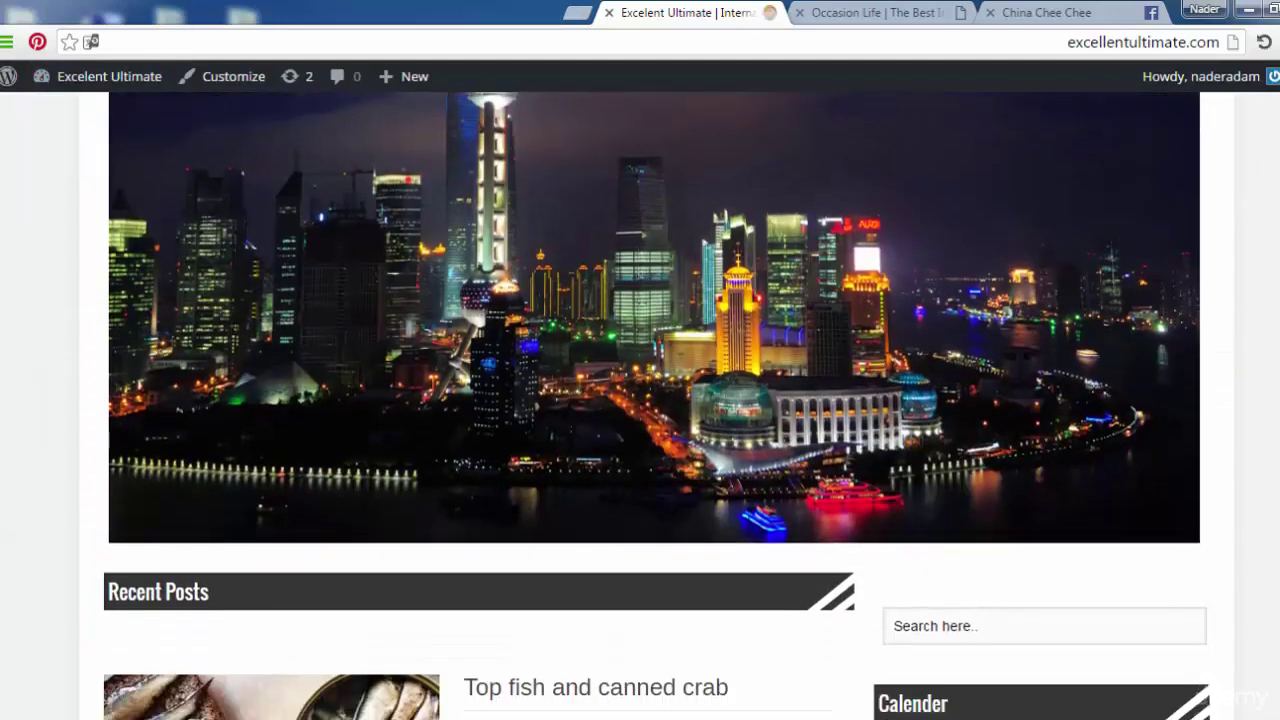
# Examine the live home page from the skyline logo down through the recent posts and sidebar widgets.
pyautogui.scroll(6, 640, 400)
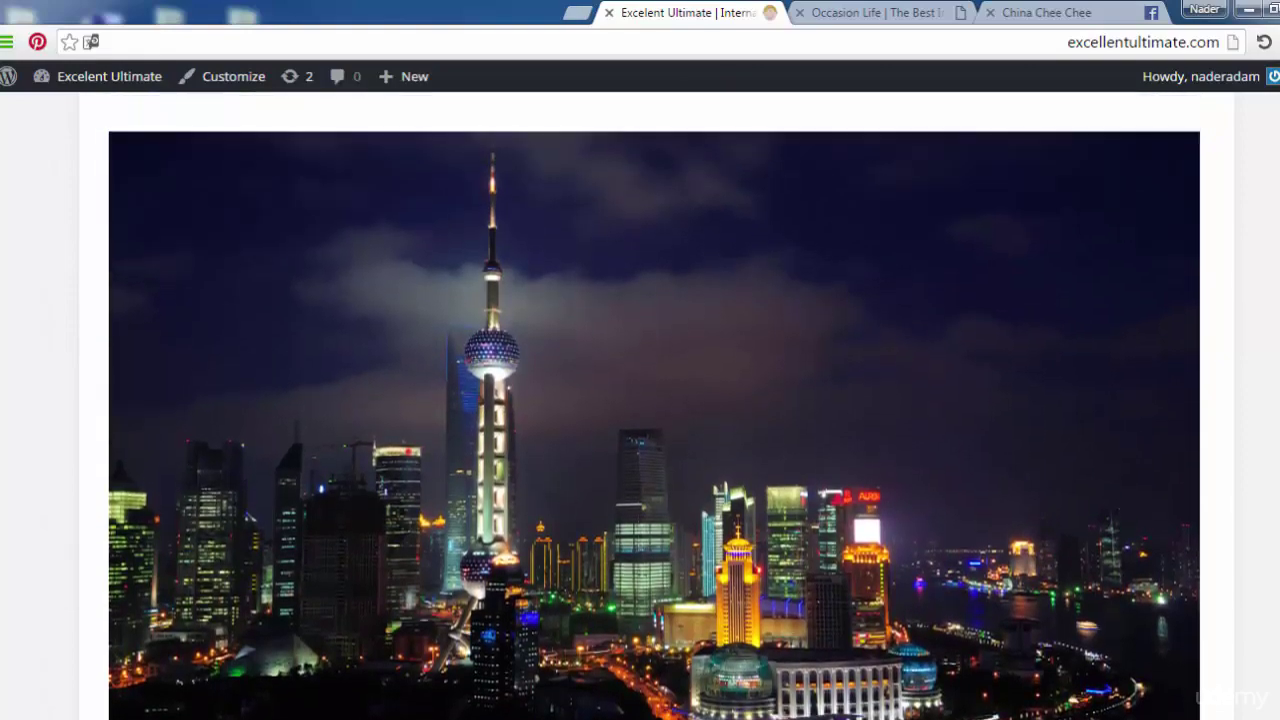
pyautogui.scroll(-4, 654, 405)
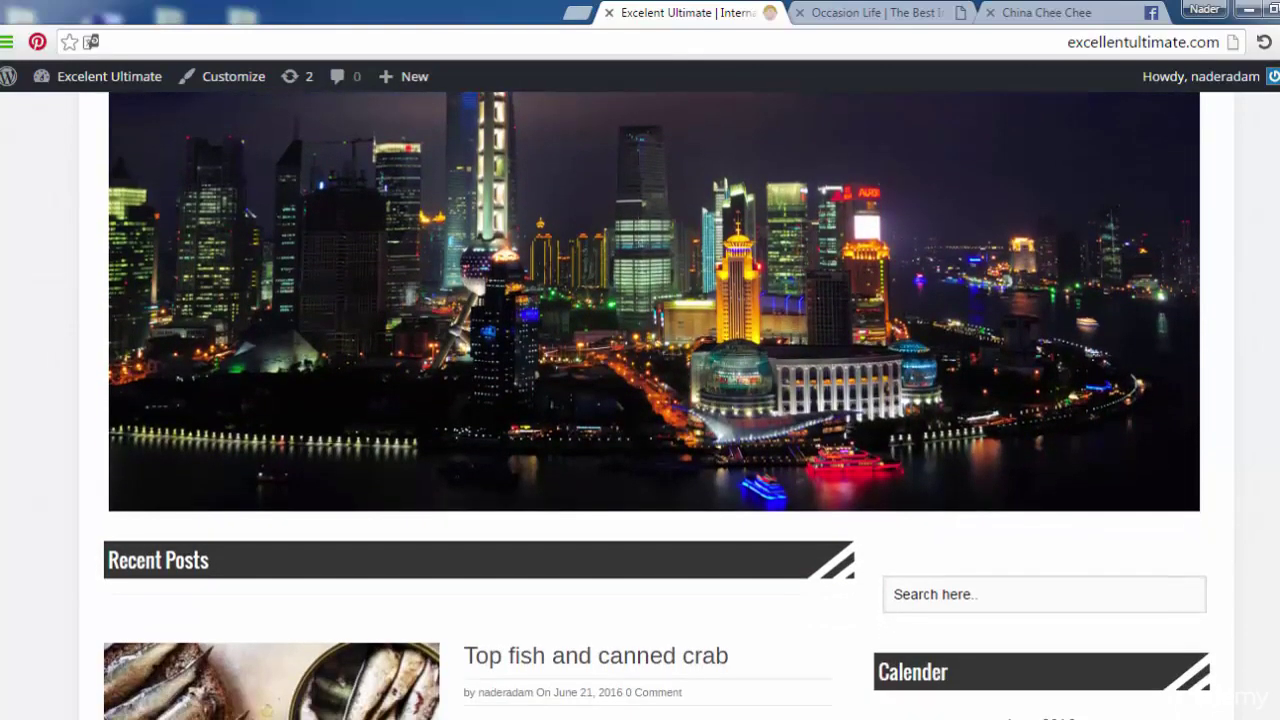
pyautogui.scroll(-1, 654, 405)
pyautogui.scroll(4, 654, 405)
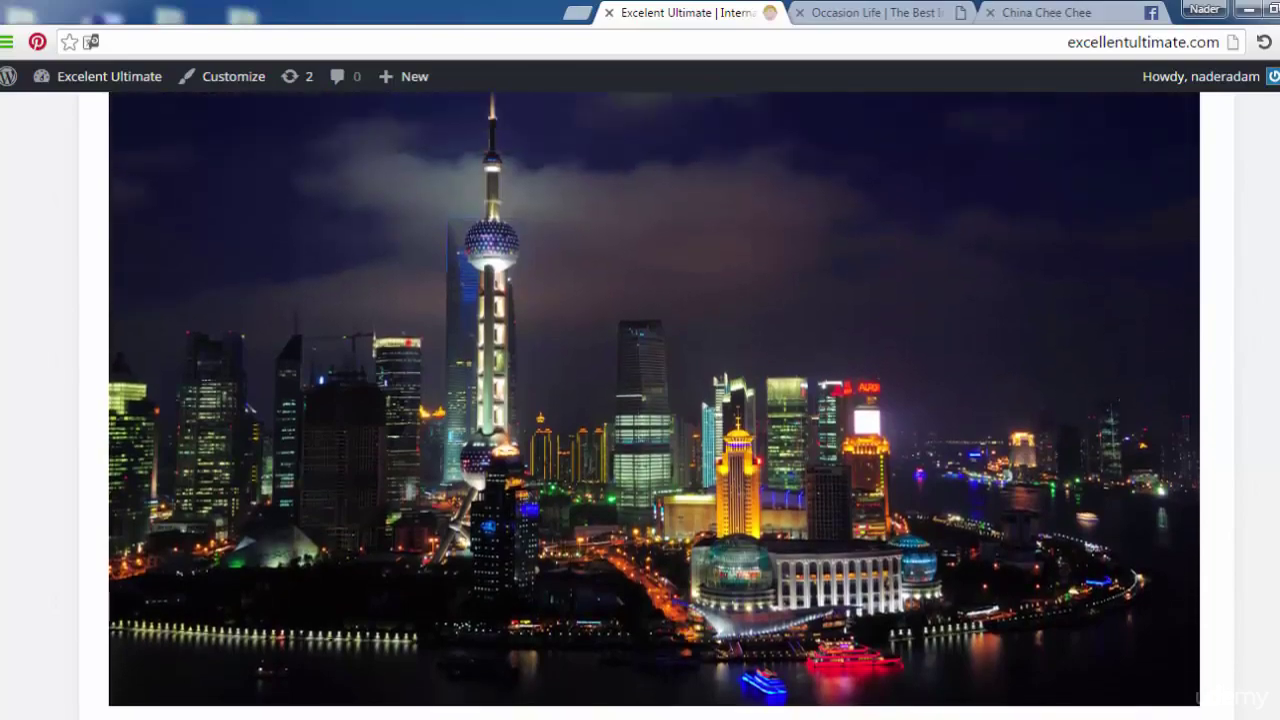
pyautogui.scroll(-9, 654, 405)
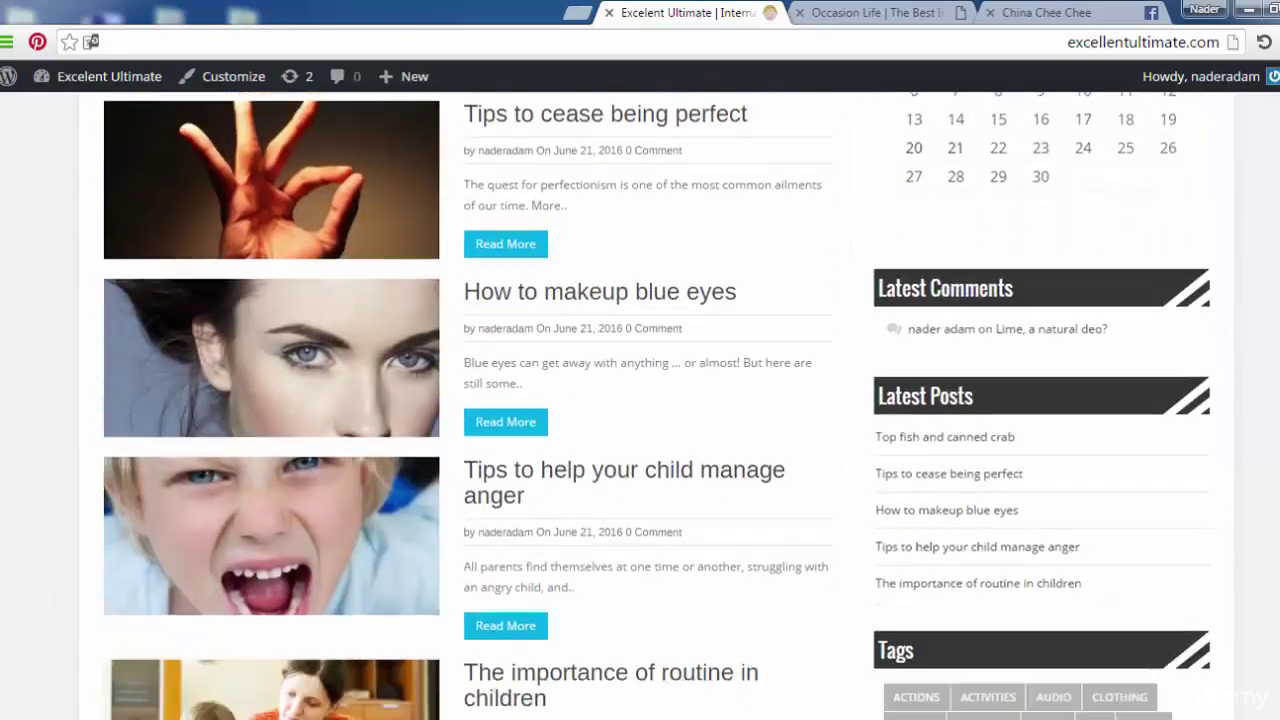
pyautogui.scroll(4, 654, 405)
pyautogui.scroll(6, 942, 173)
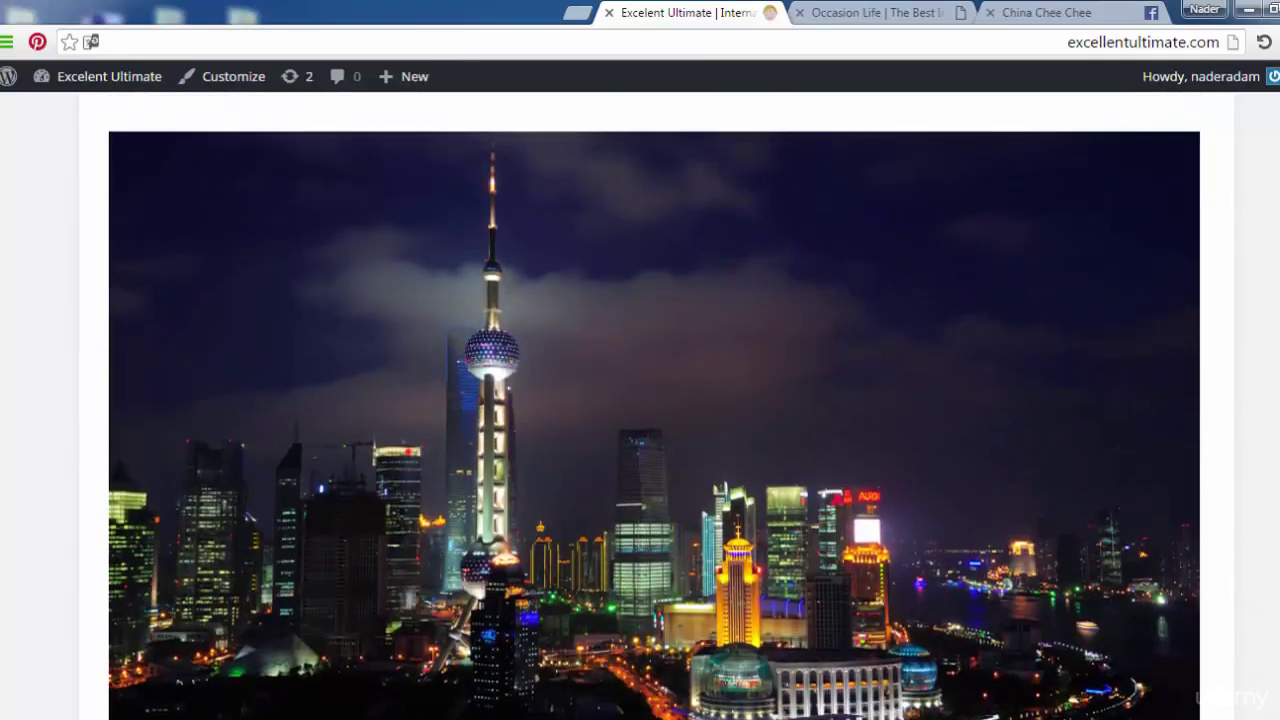
# Return to the WordPress dashboard and open the BresponZive Theme Options.
pyautogui.moveTo(118, 88)
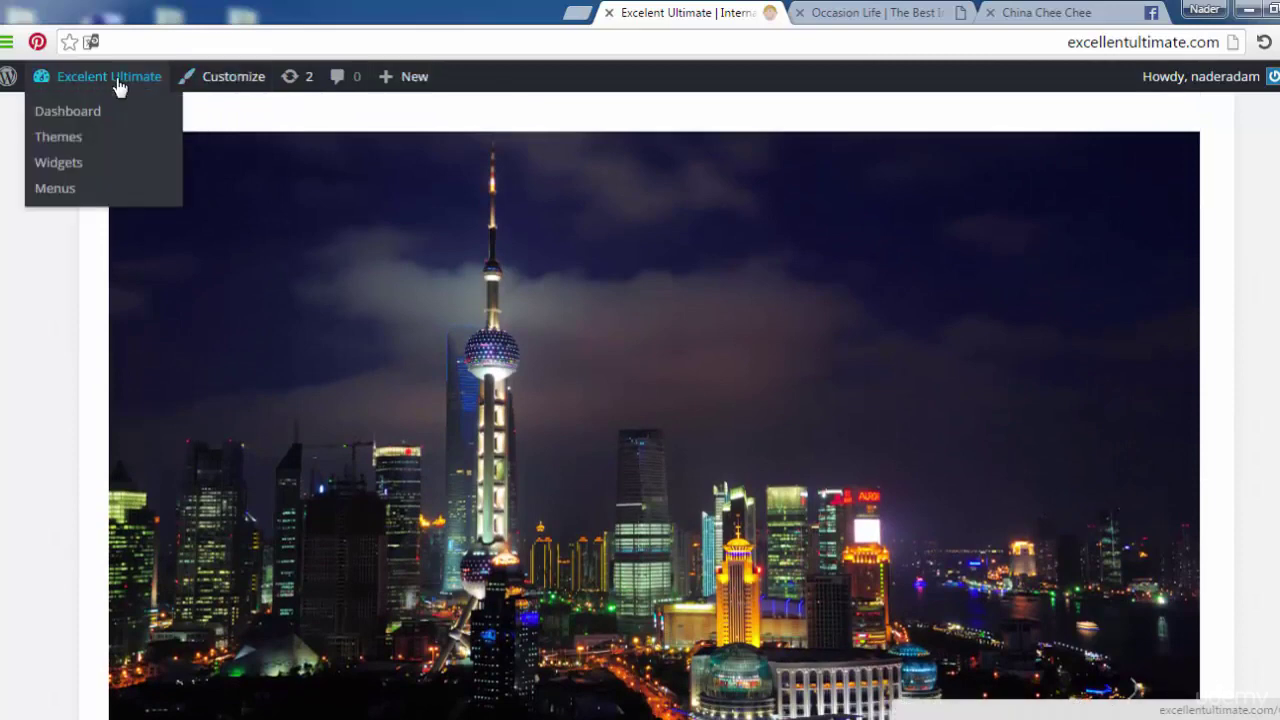
pyautogui.click(95, 114)
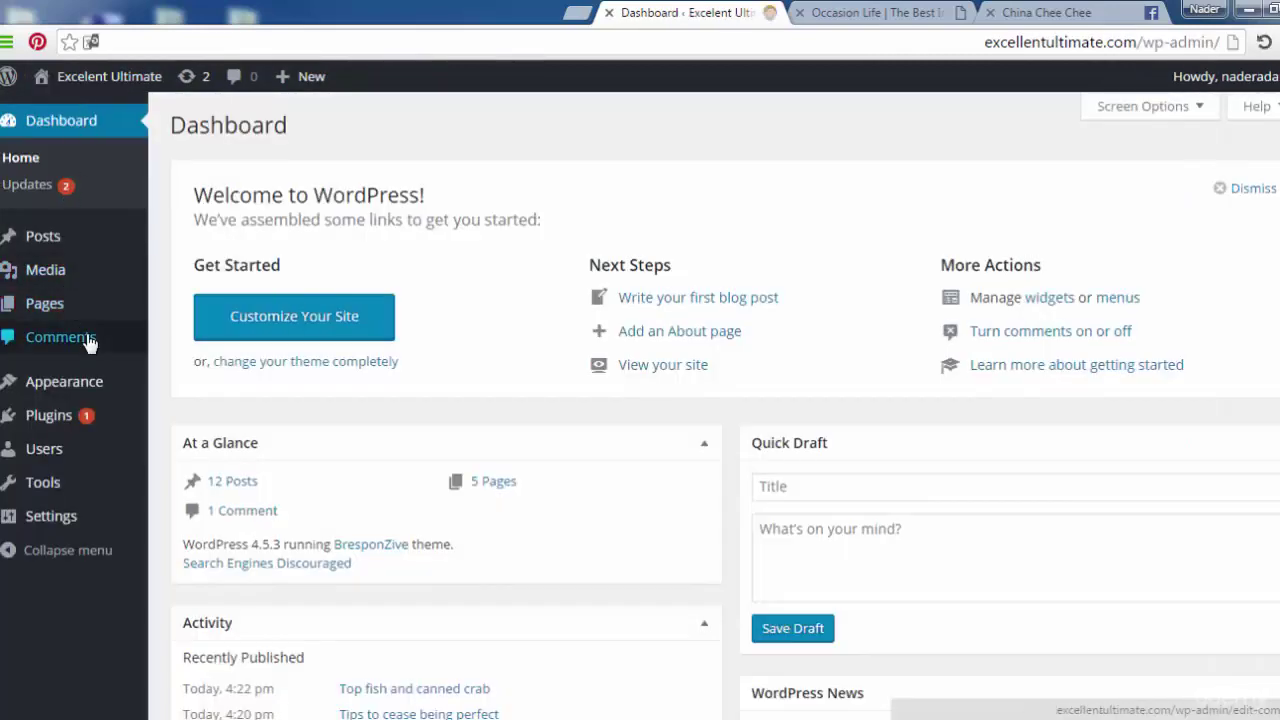
pyautogui.moveTo(88, 390)
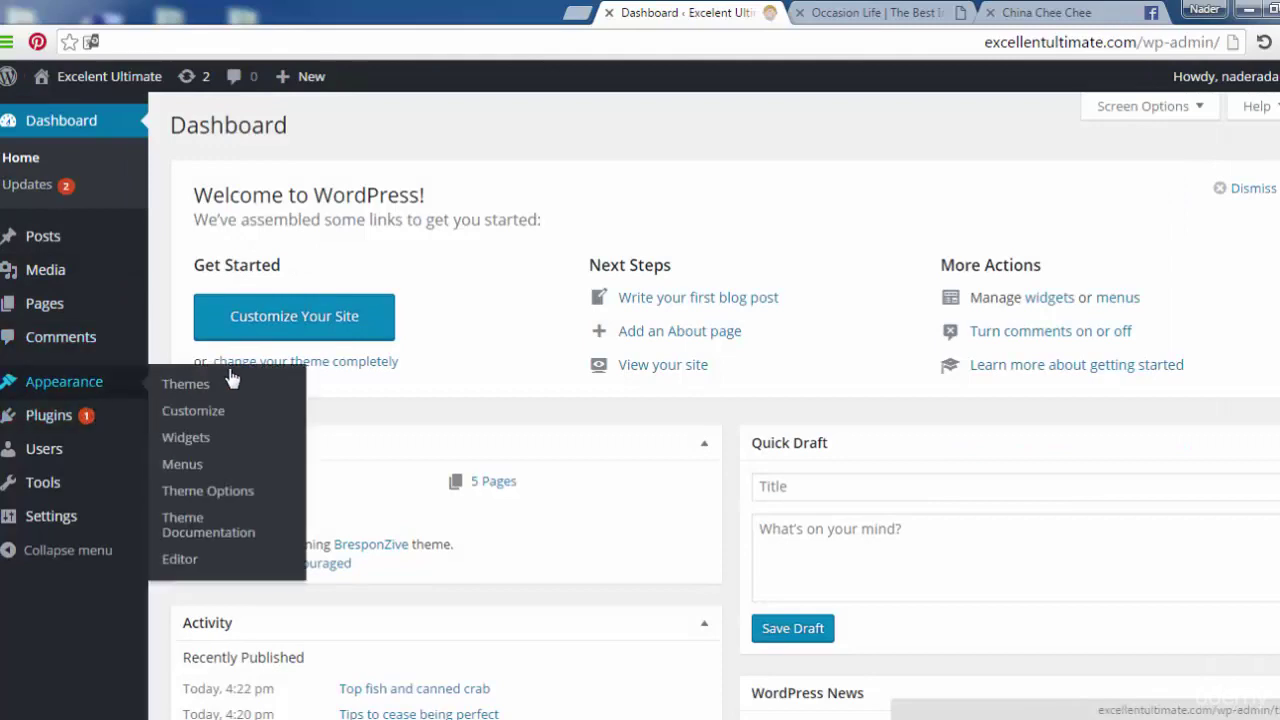
pyautogui.click(221, 498)
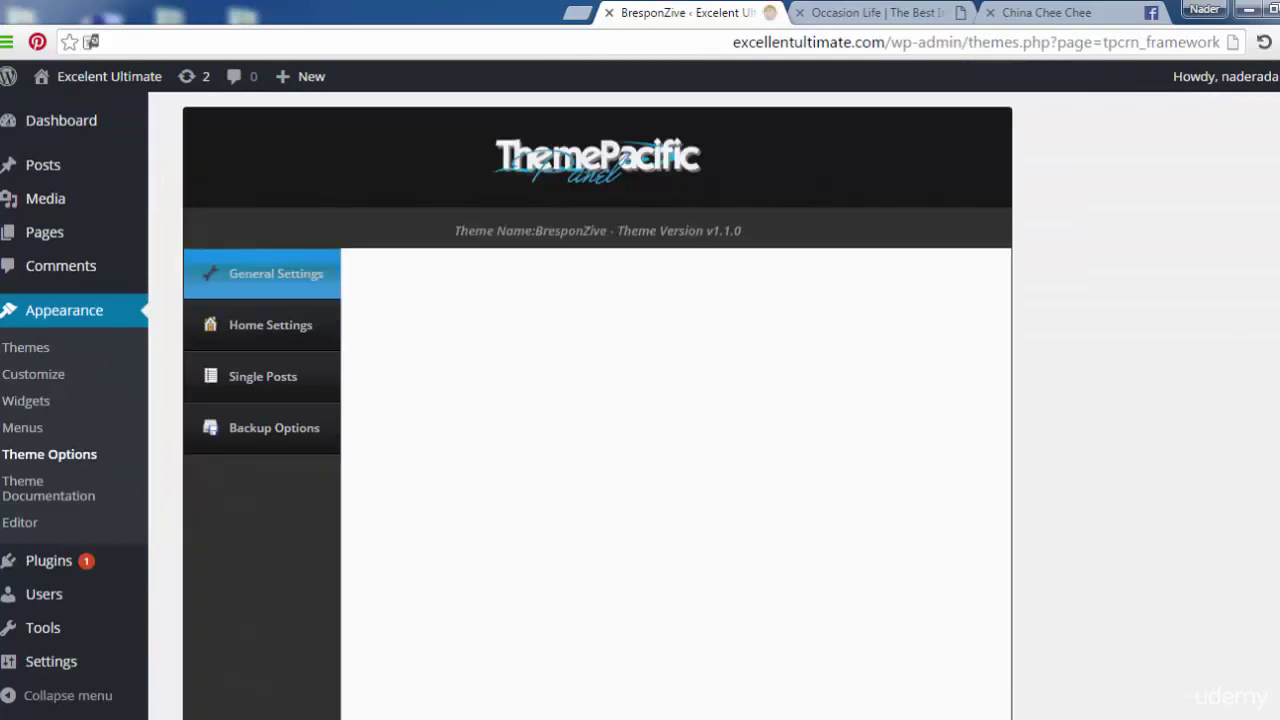
# Remove the Shanghai skyline custom logo from the General Settings and save all changes.
pyautogui.scroll(-2, 676, 400)
pyautogui.scroll(-2, 676, 400)
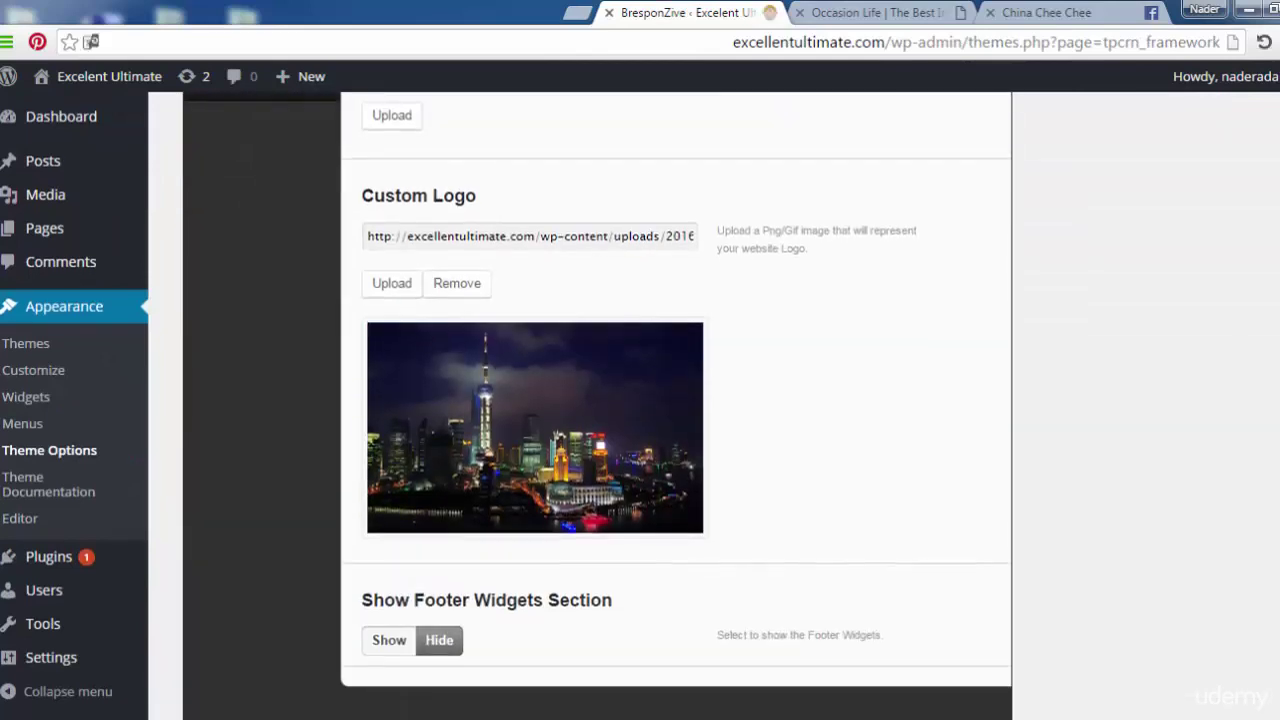
pyautogui.click(464, 288)
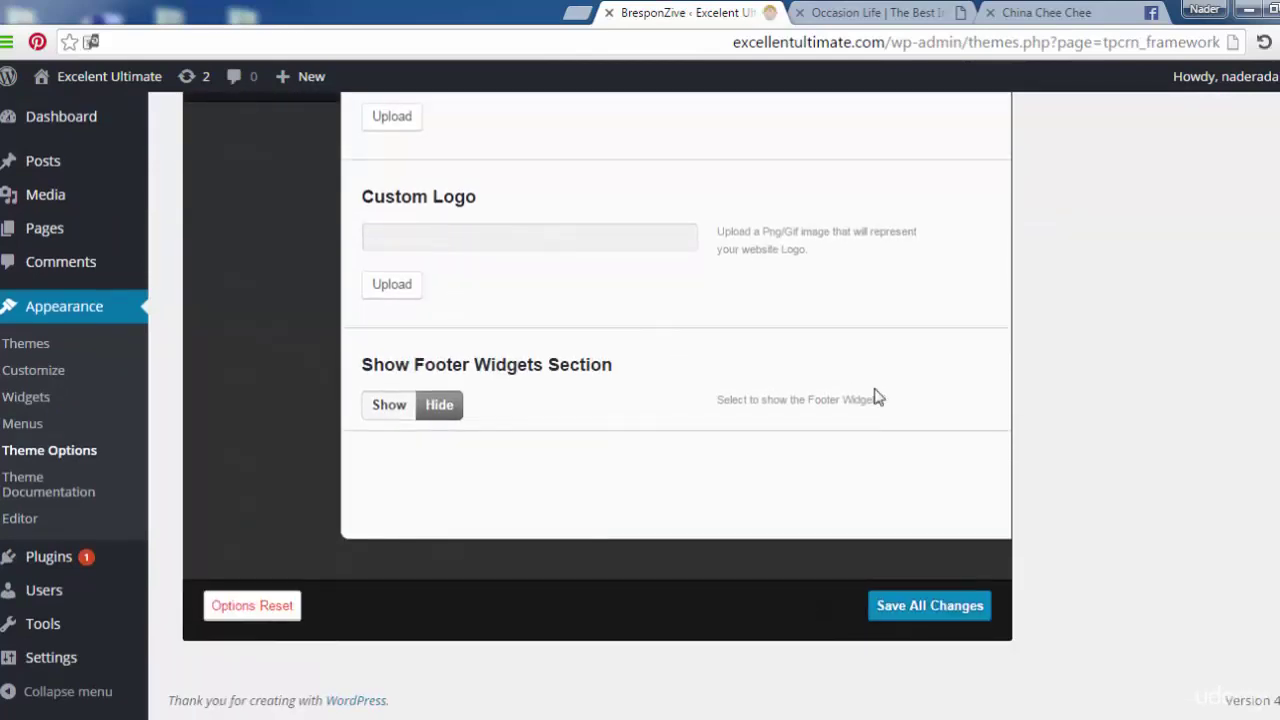
pyautogui.scroll(1, 1012, 505)
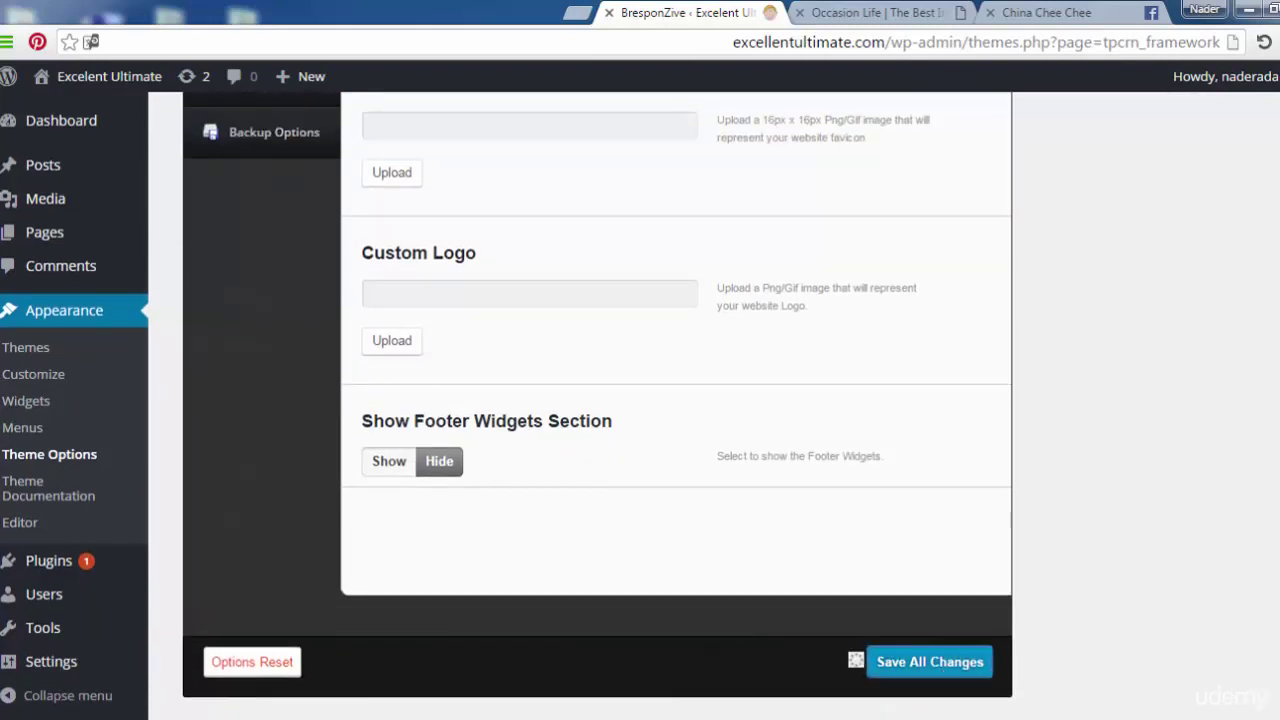
pyautogui.click(872, 662)
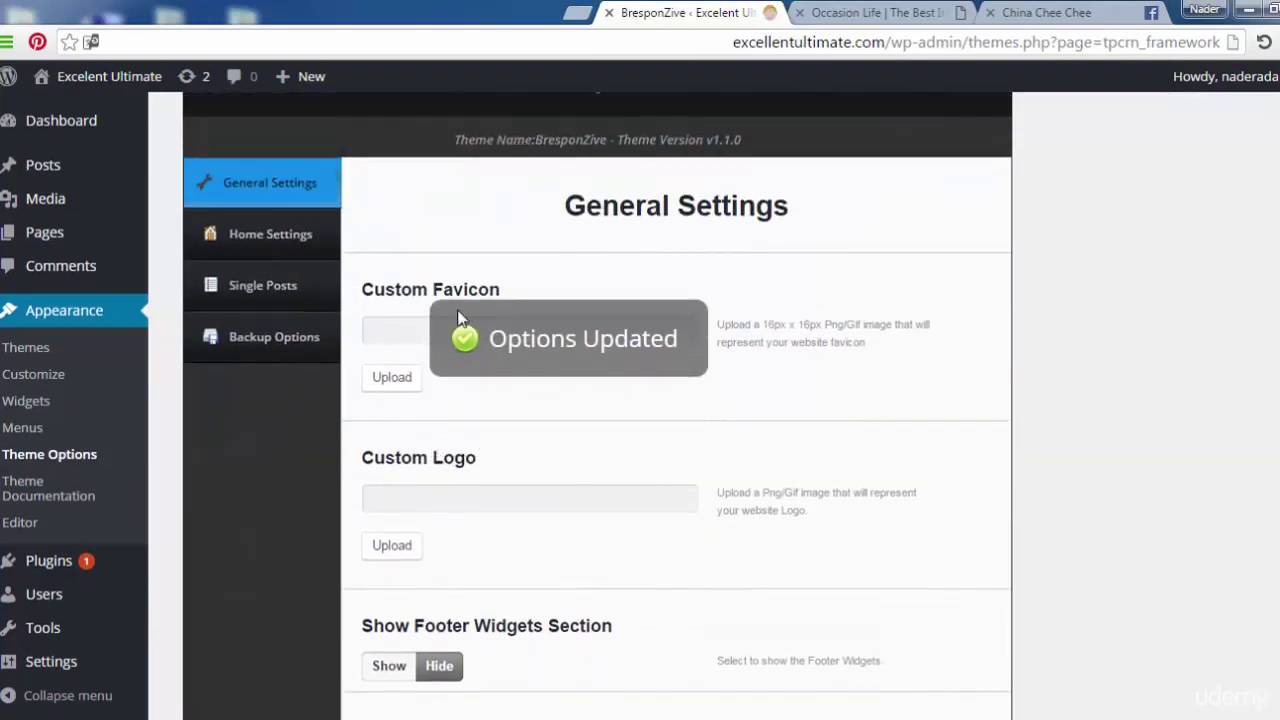
# Turn on the HomePage Slider in the Home Settings and set its category to Health.
pyautogui.click(277, 249)
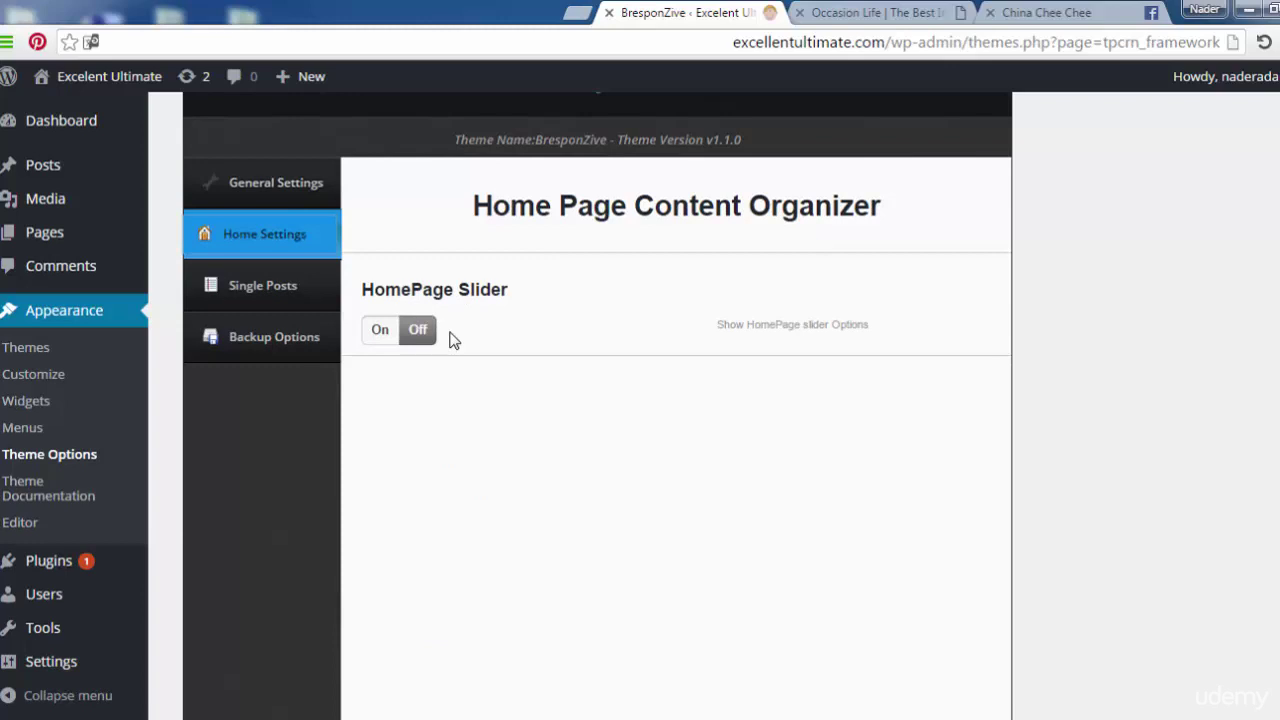
pyautogui.click(380, 333)
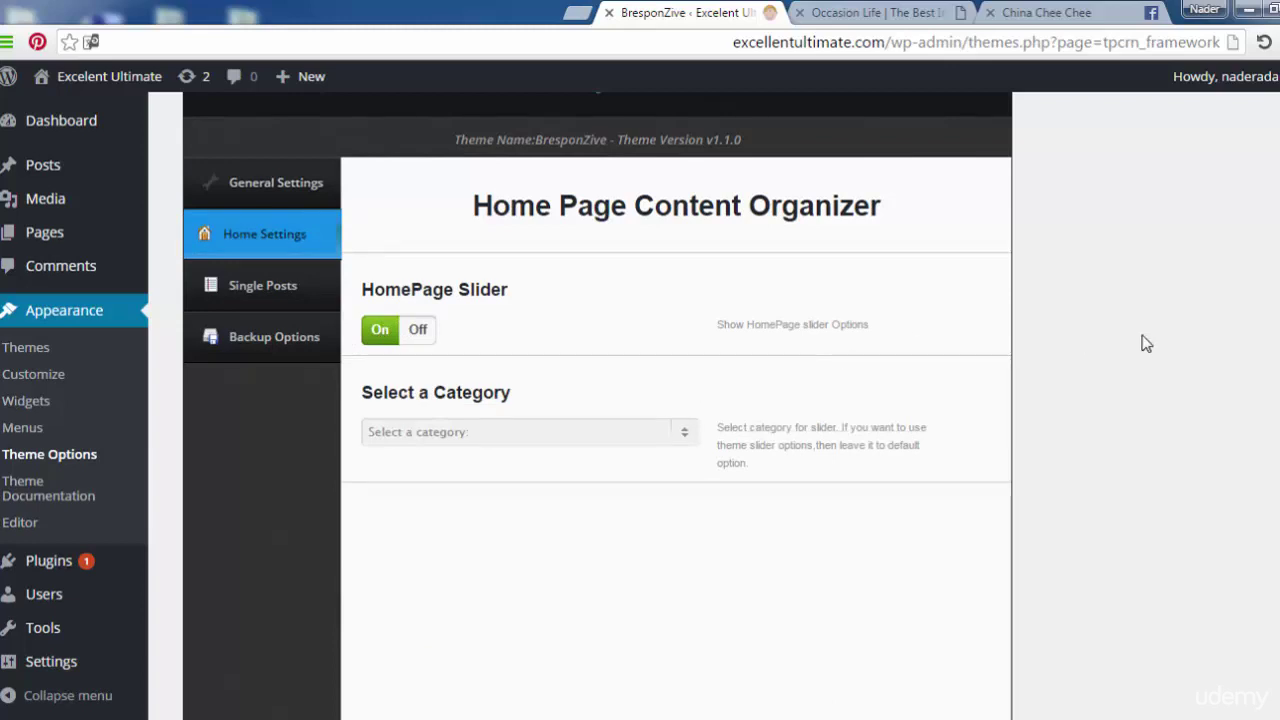
pyautogui.scroll(-3, 963, 357)
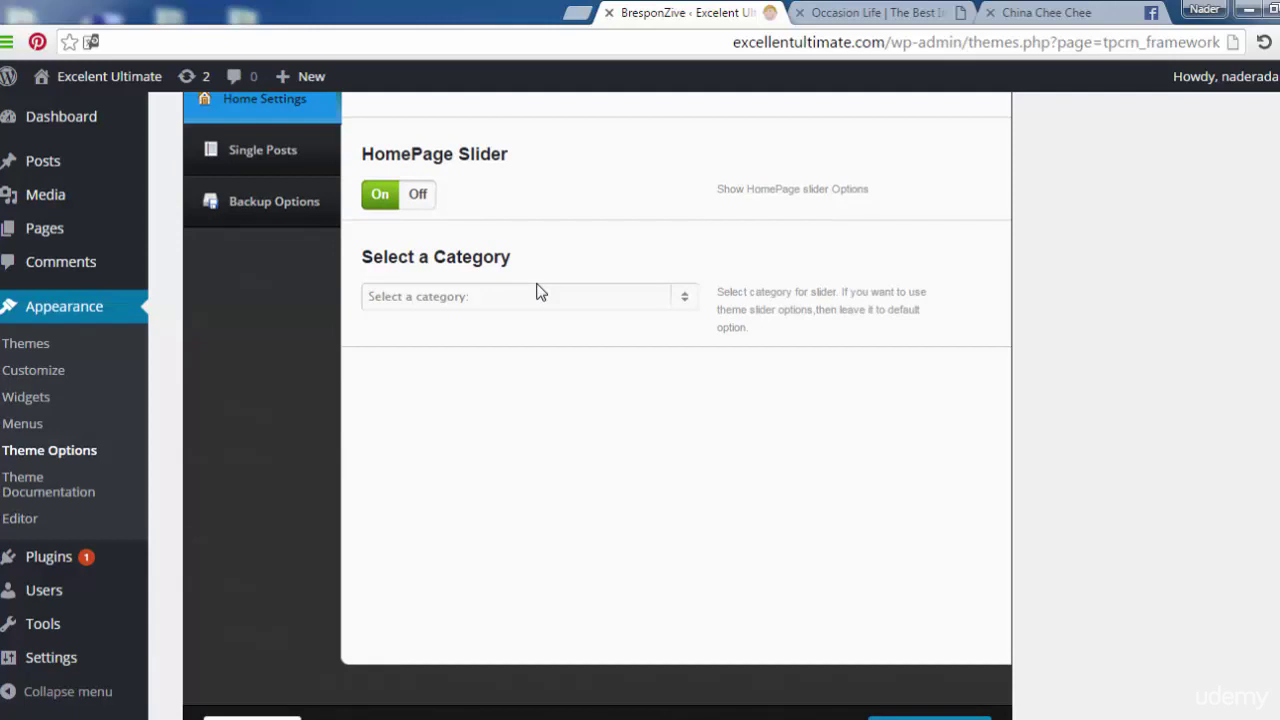
pyautogui.click(682, 306)
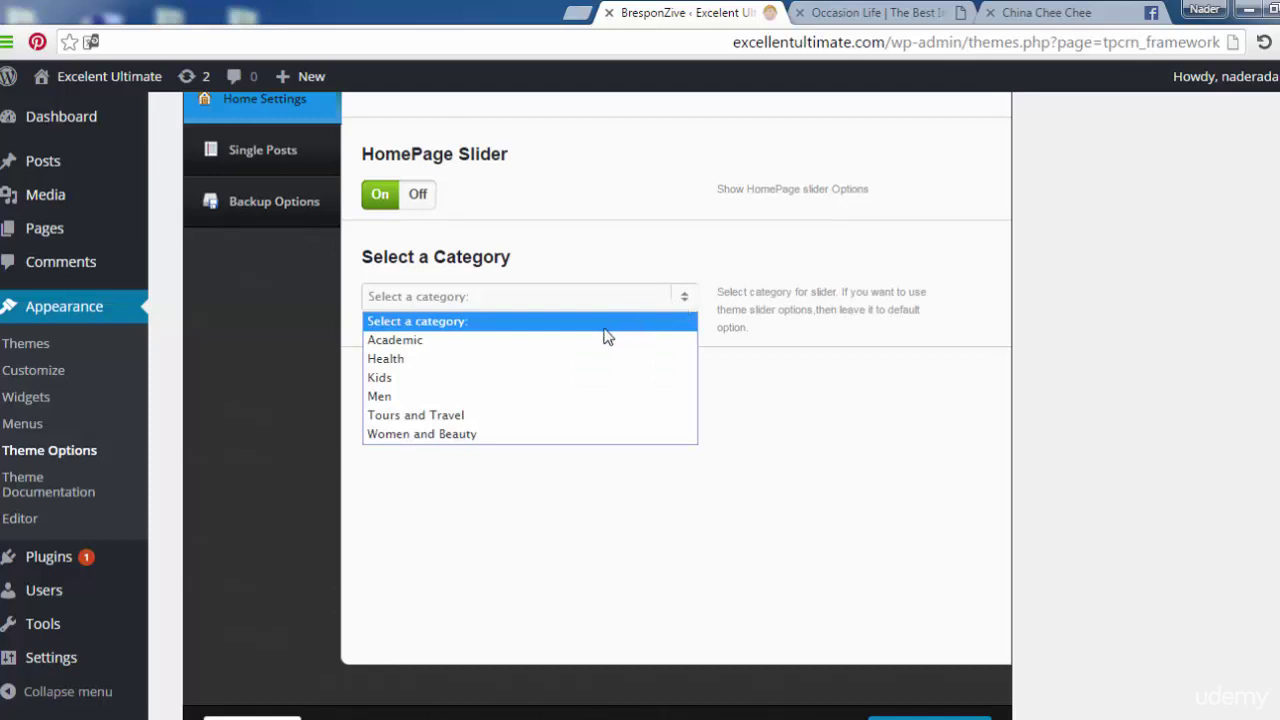
pyautogui.click(545, 360)
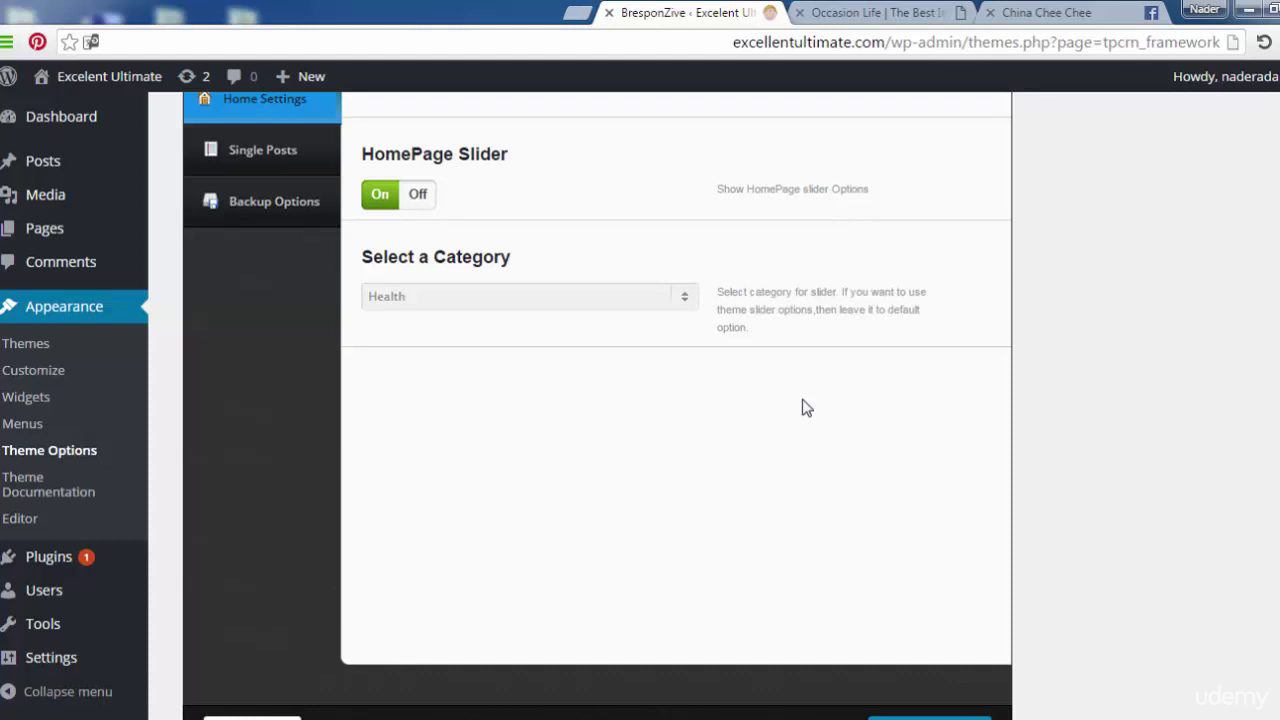
# Return the slider category to the default "Select a category:" option and choose Health again.
pyautogui.click(681, 300)
pyautogui.click(602, 322)
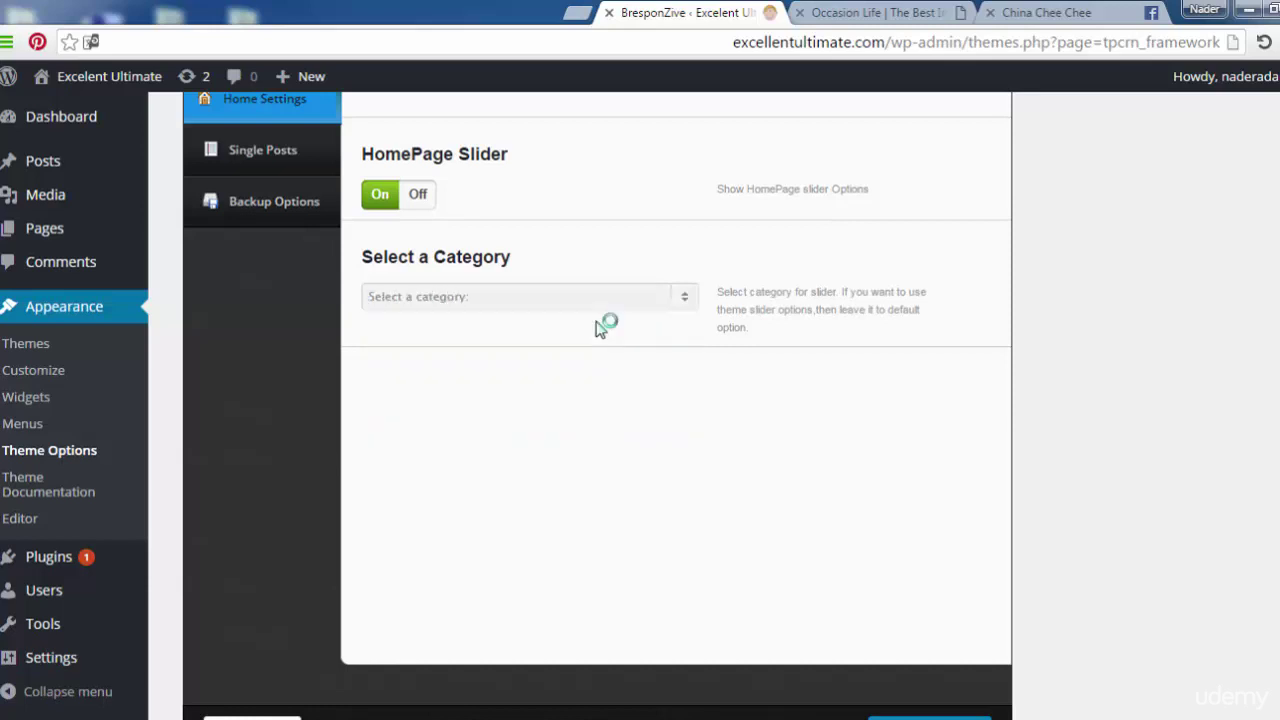
pyautogui.click(645, 311)
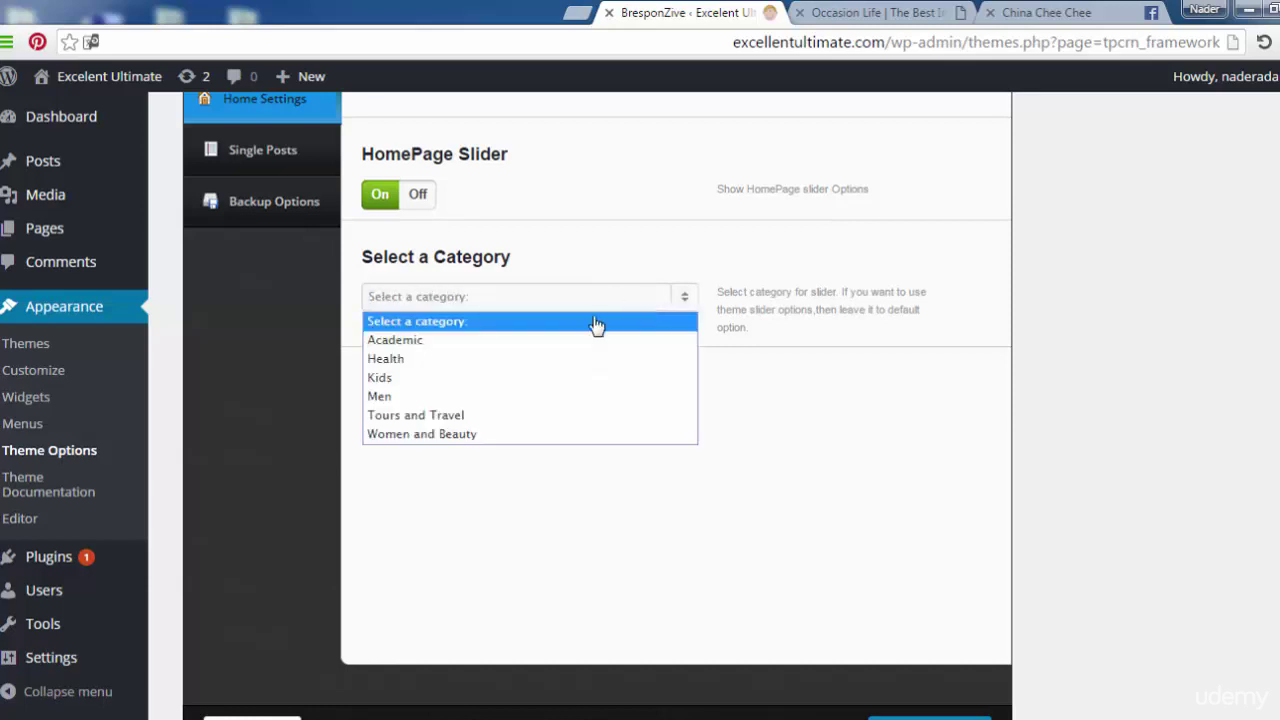
pyautogui.click(524, 364)
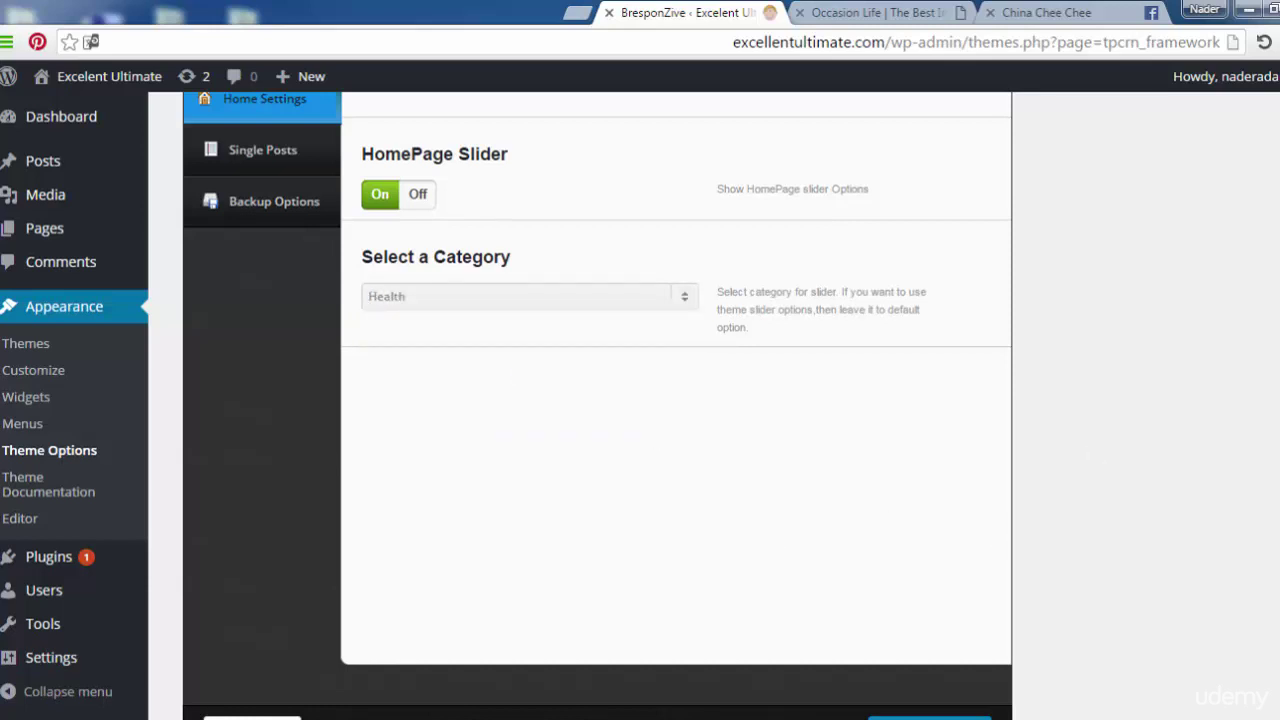
# Save all changes made to the home page slider settings.
pyautogui.scroll(-2, 597, 406)
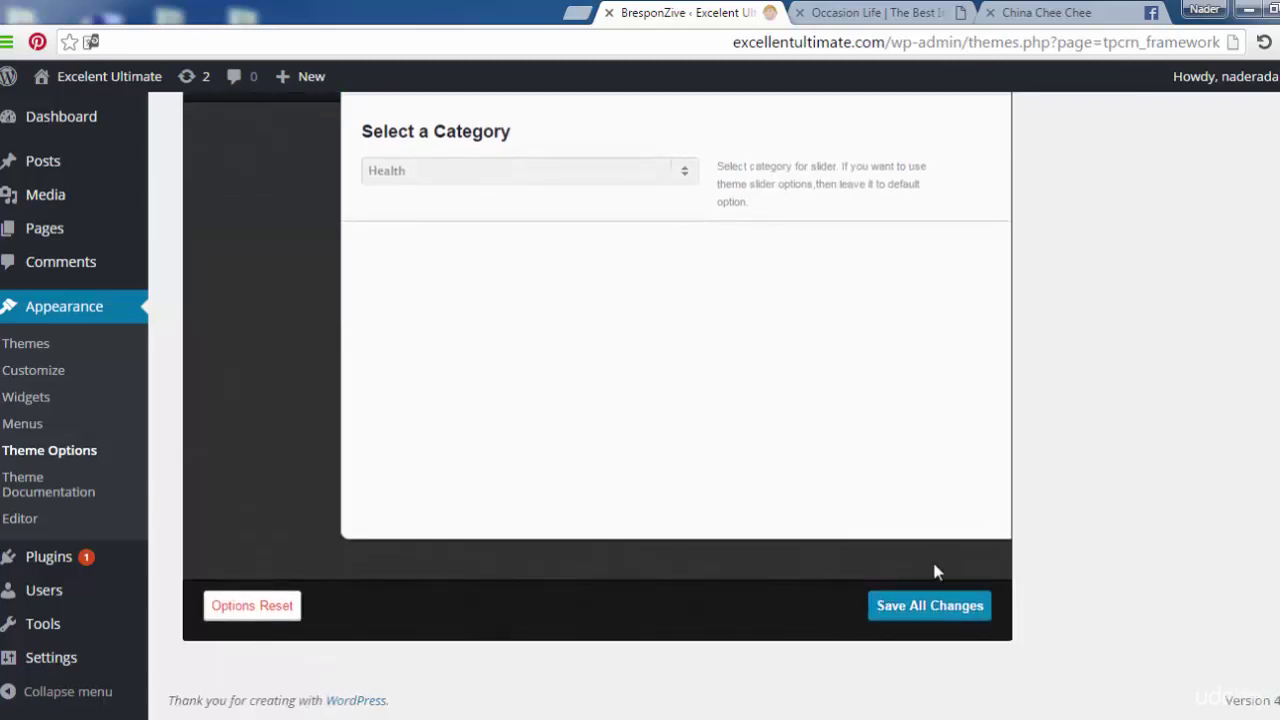
pyautogui.click(940, 606)
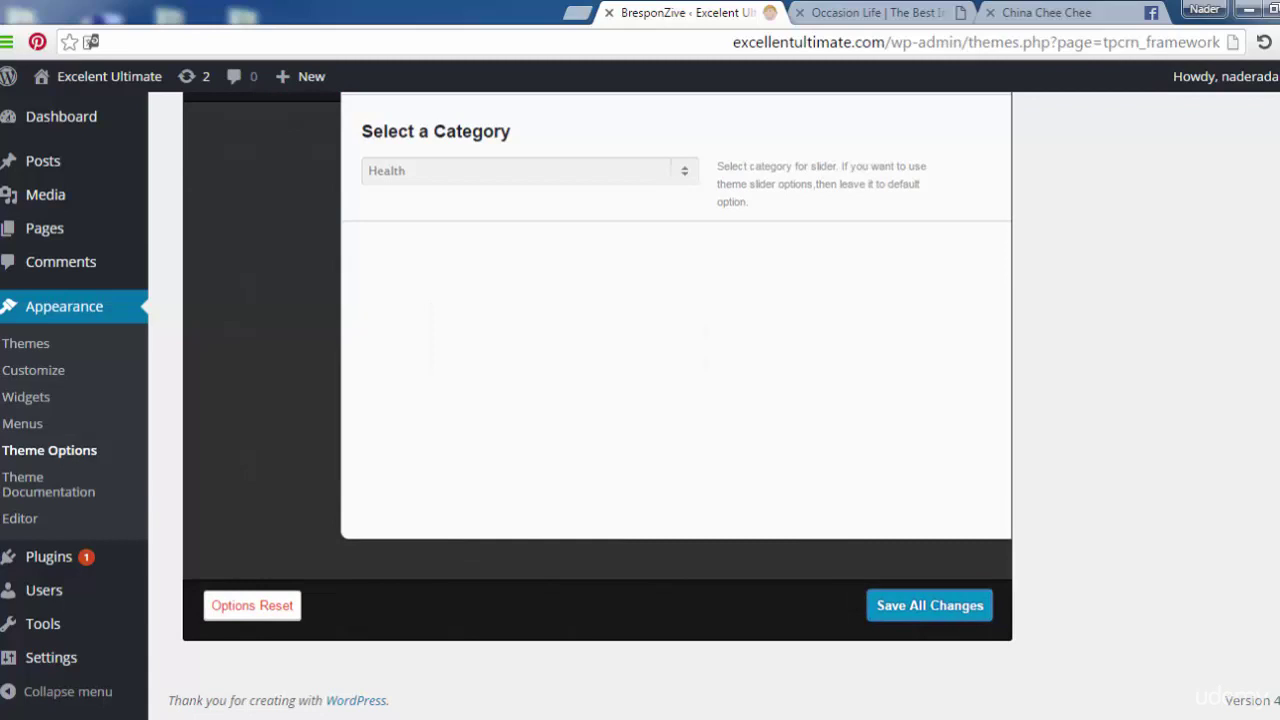
pyautogui.scroll(4, 914, 266)
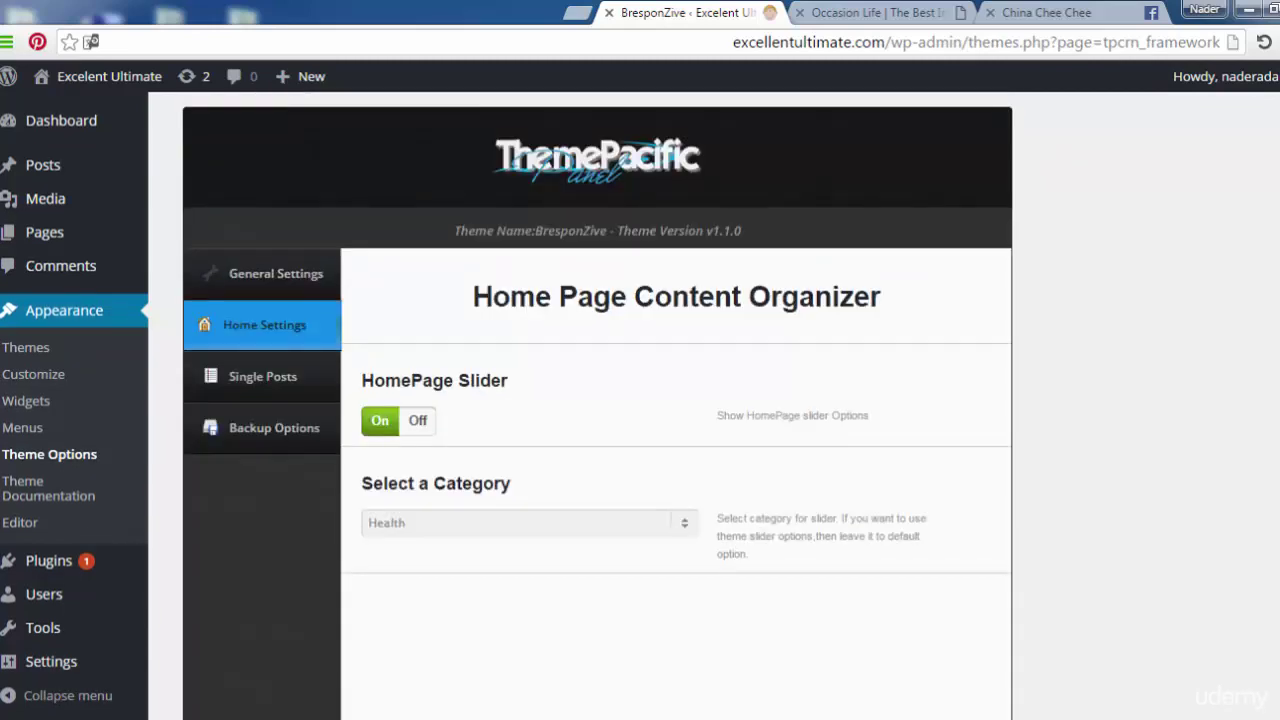
# Turn on Next/Prev navigation, breadcrumbs and tags in the Single Posts settings and save all changes.
pyautogui.click(286, 388)
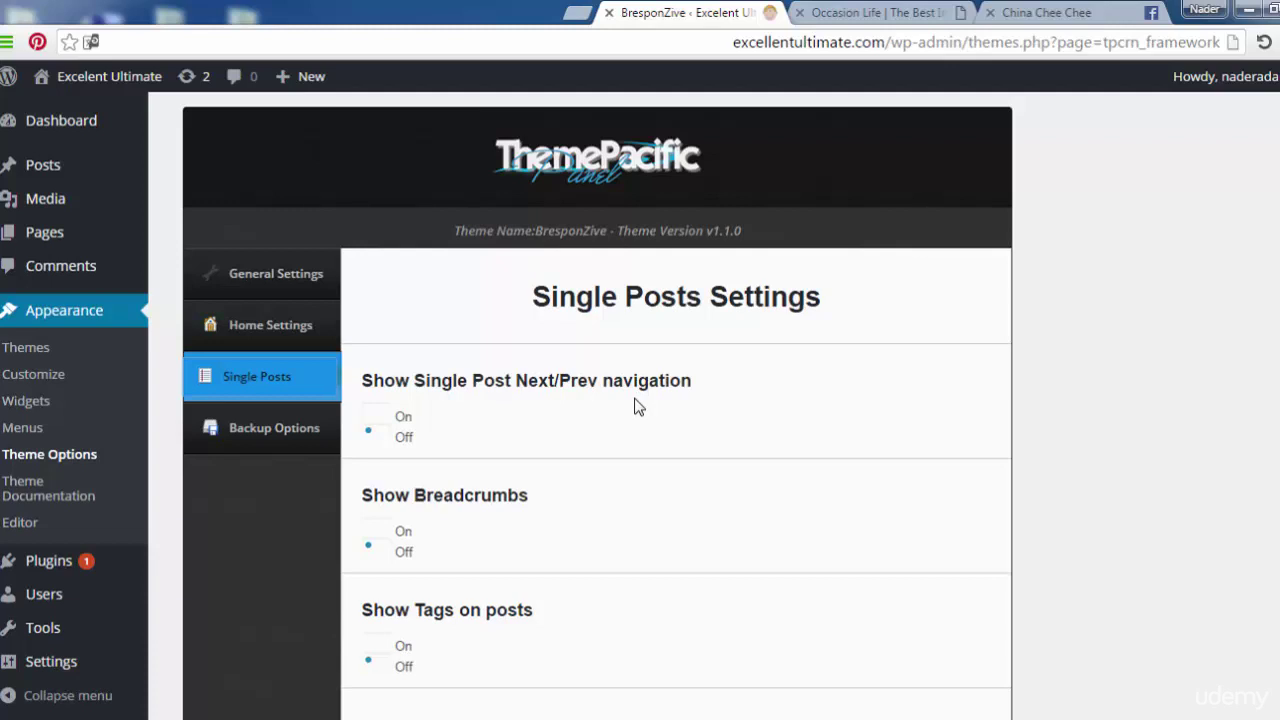
pyautogui.click(392, 418)
pyautogui.scroll(-3, 997, 413)
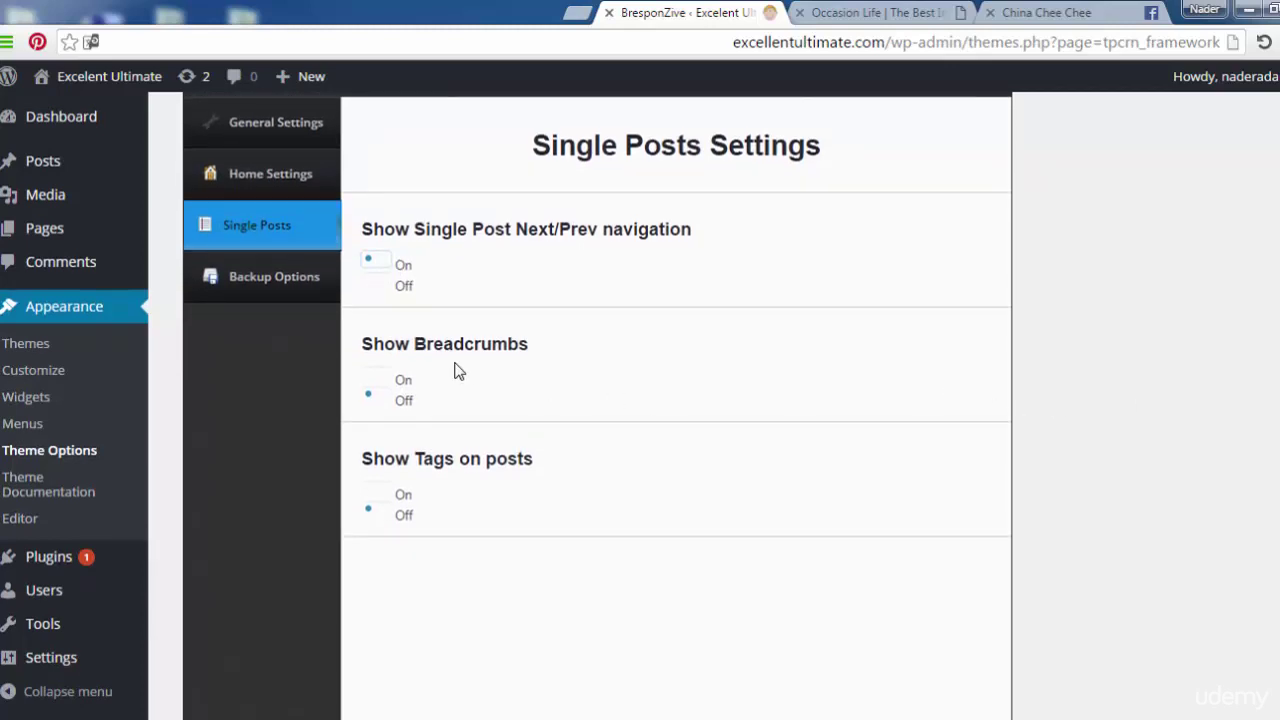
pyautogui.click(382, 382)
pyautogui.click(380, 494)
pyautogui.scroll(-2, 1072, 640)
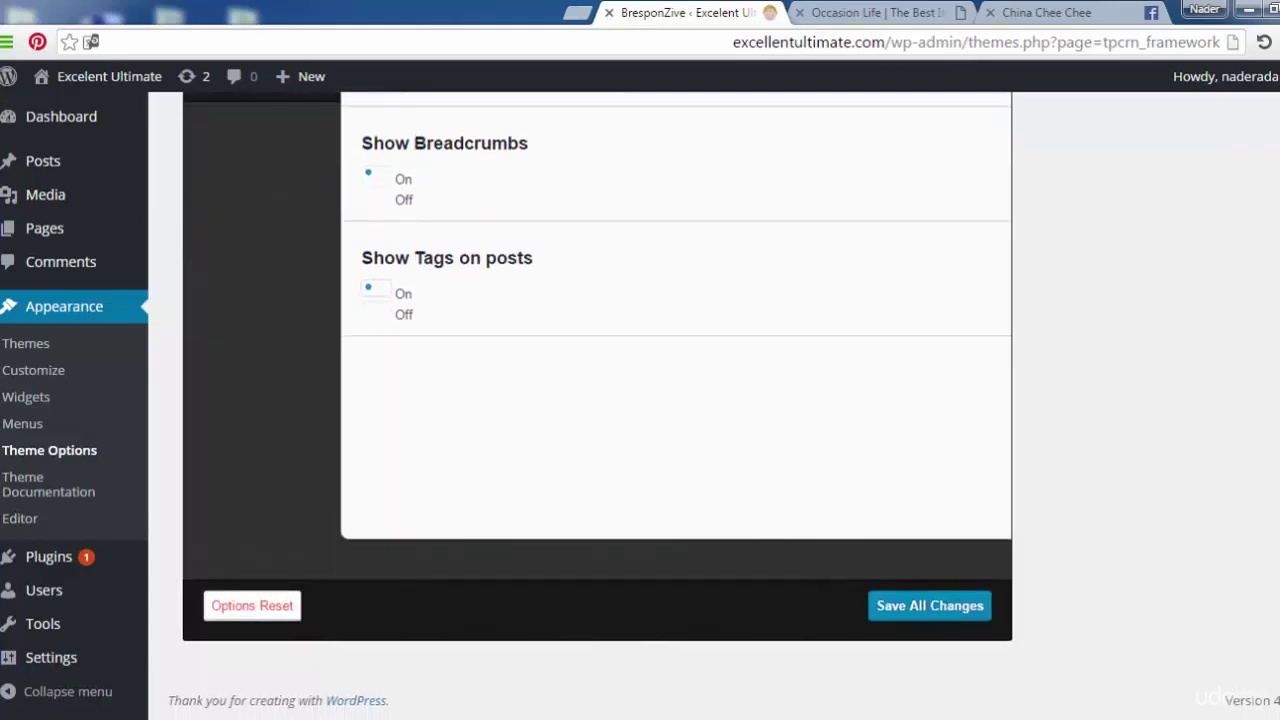
pyautogui.click(962, 614)
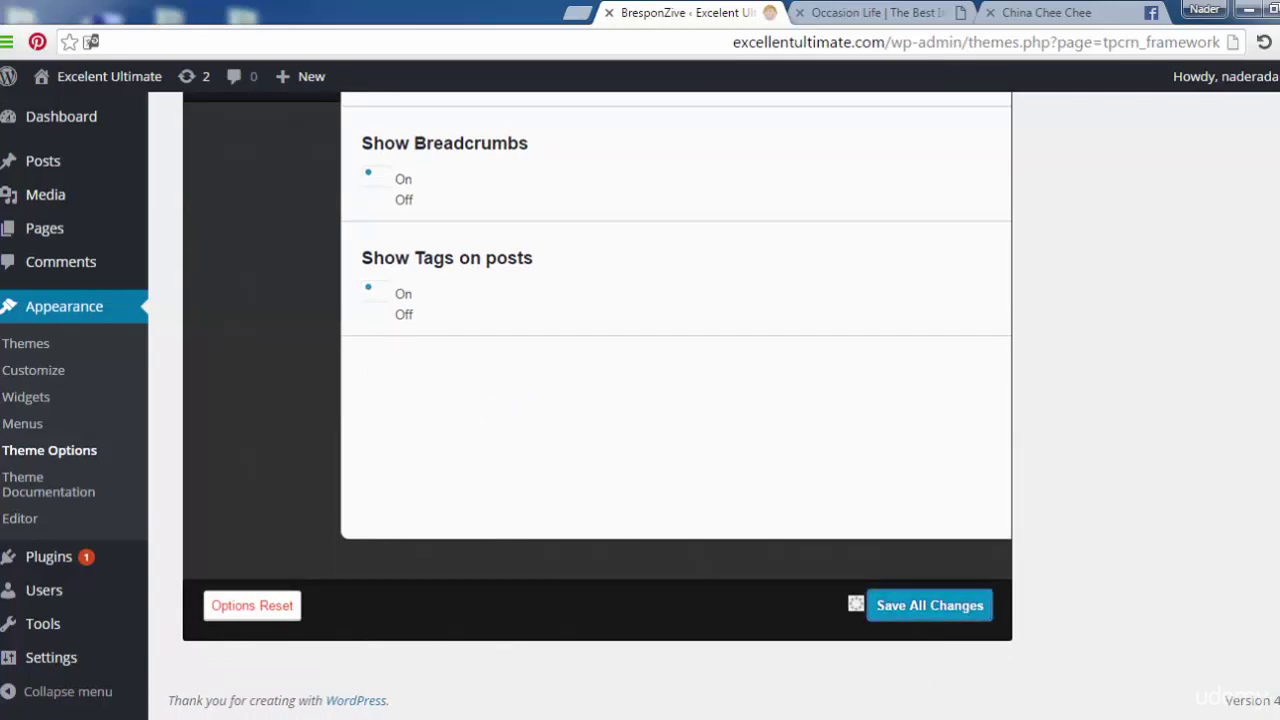
pyautogui.scroll(4, 889, 321)
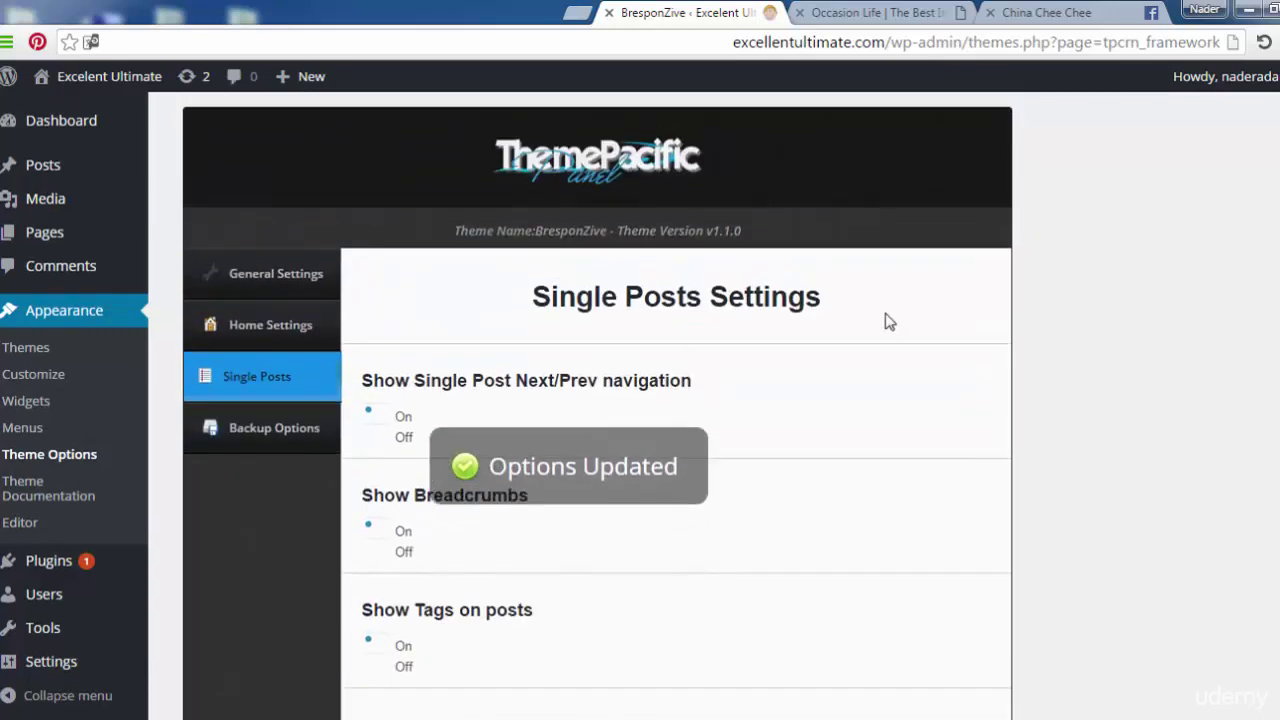
# Open the Backup Options and examine the backup, restore and theme options data transfer sections.
pyautogui.click(243, 438)
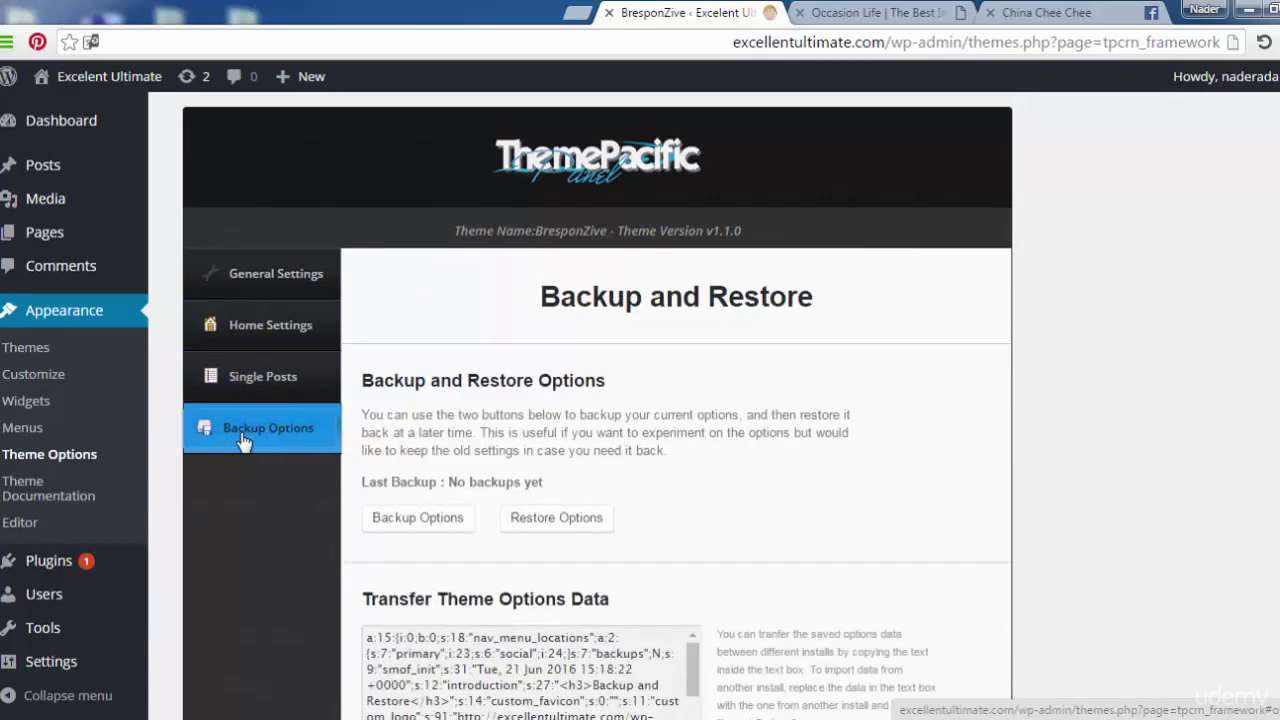
pyautogui.scroll(-2, 1063, 520)
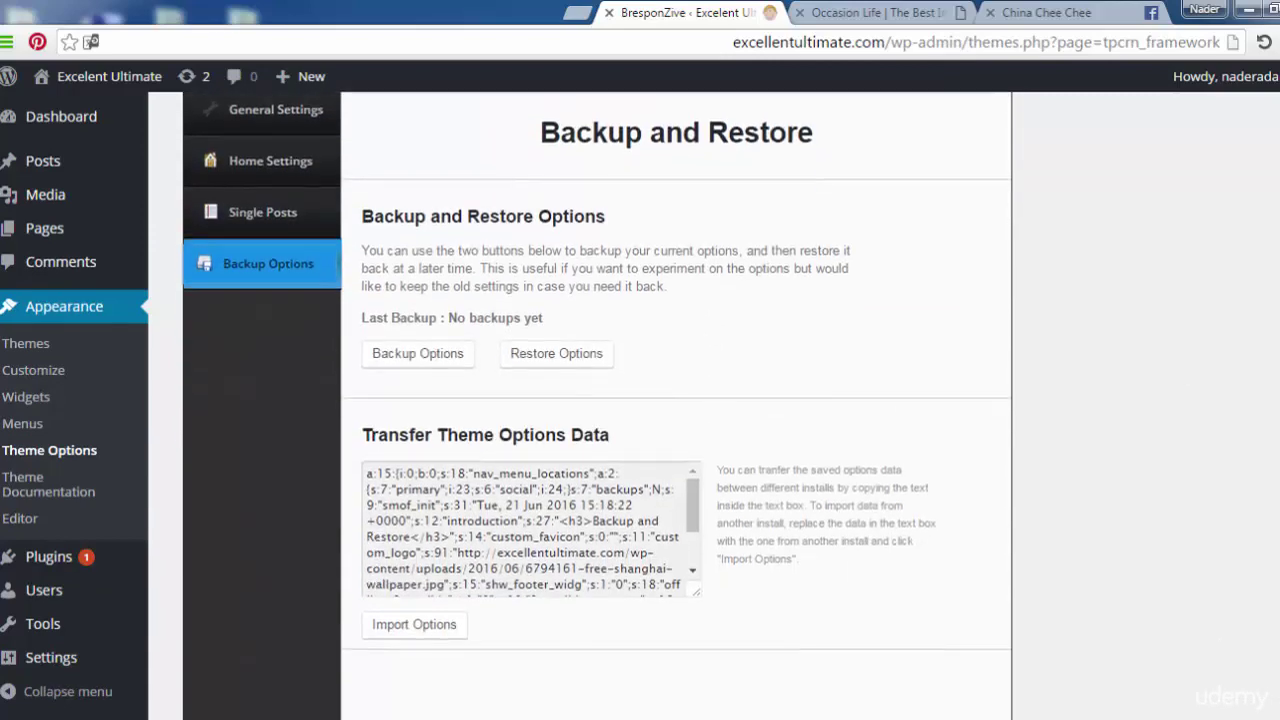
pyautogui.scroll(-1, 676, 400)
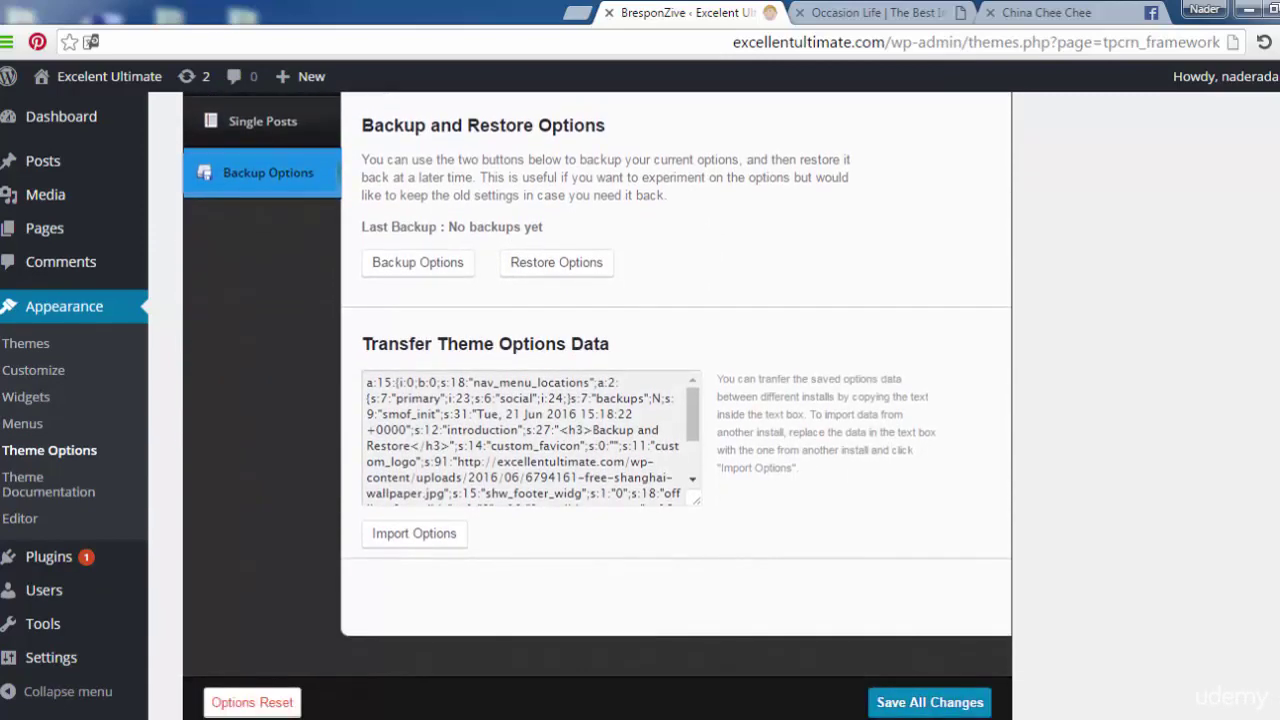
pyautogui.scroll(-1, 597, 406)
pyautogui.scroll(1, 640, 400)
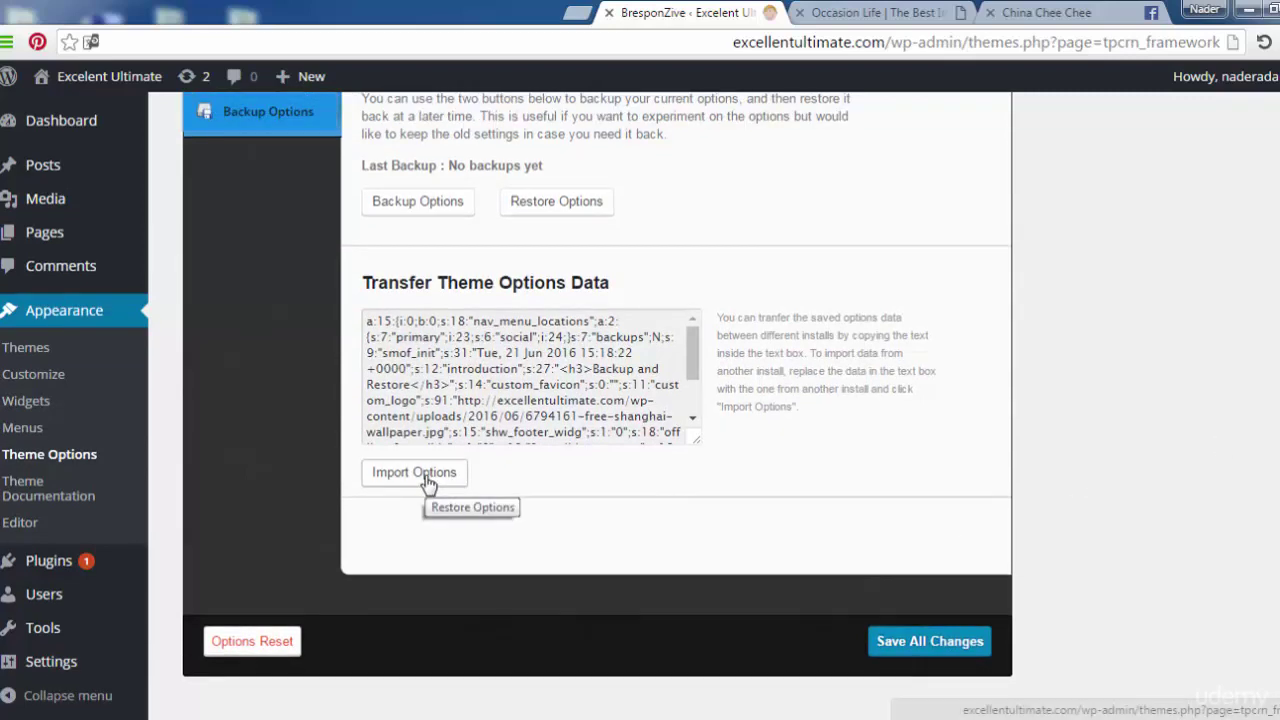
pyautogui.scroll(3, 1180, 511)
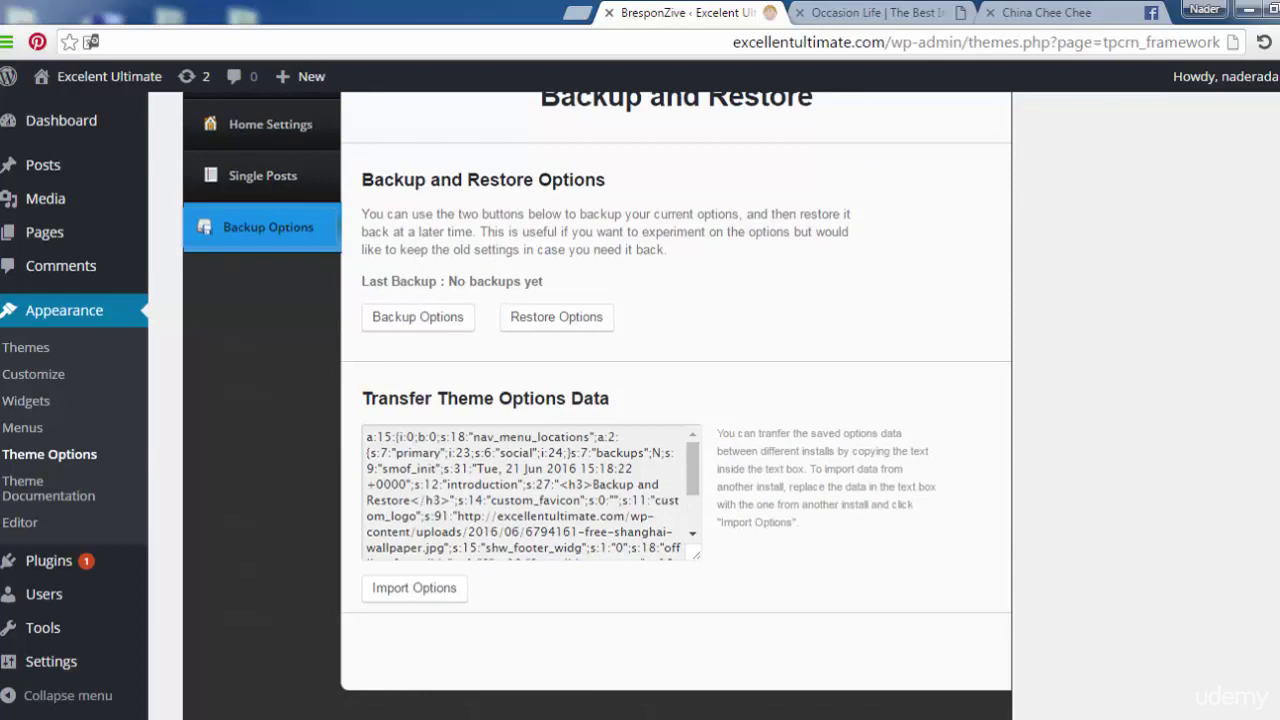
pyautogui.scroll(-3, 676, 400)
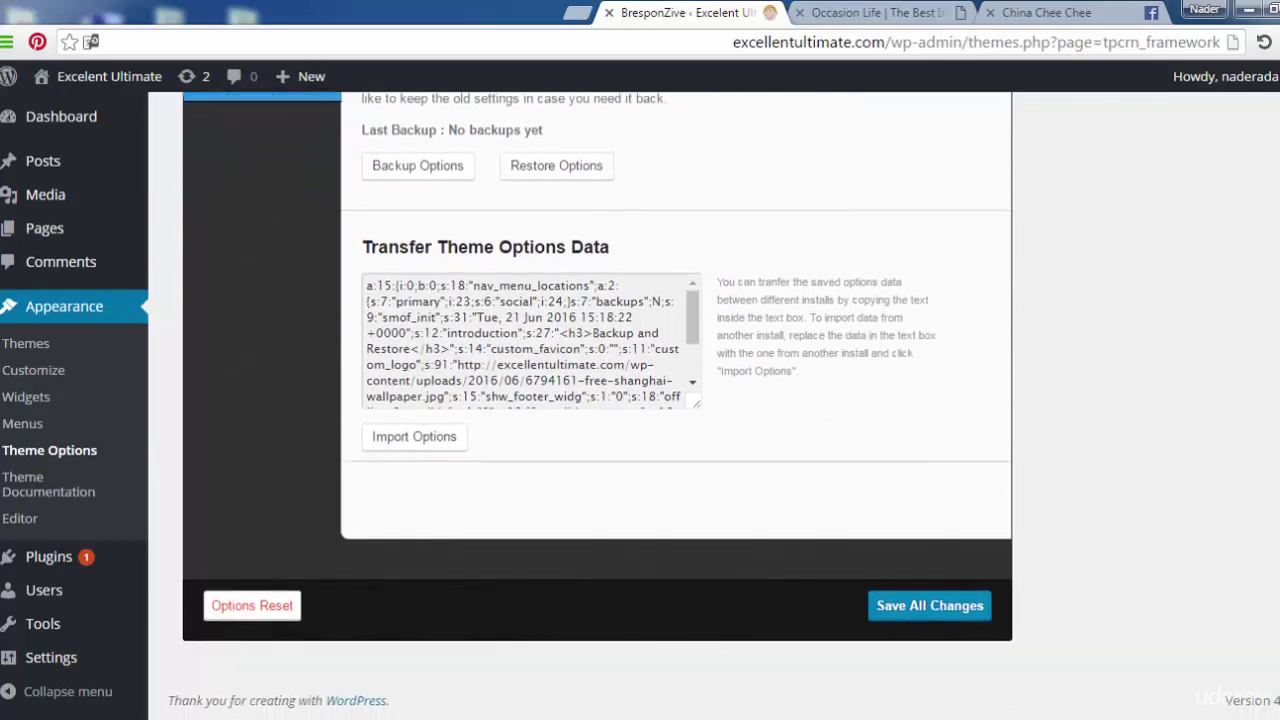
# Save all changes to the theme options and visit the site's front end.
pyautogui.click(950, 617)
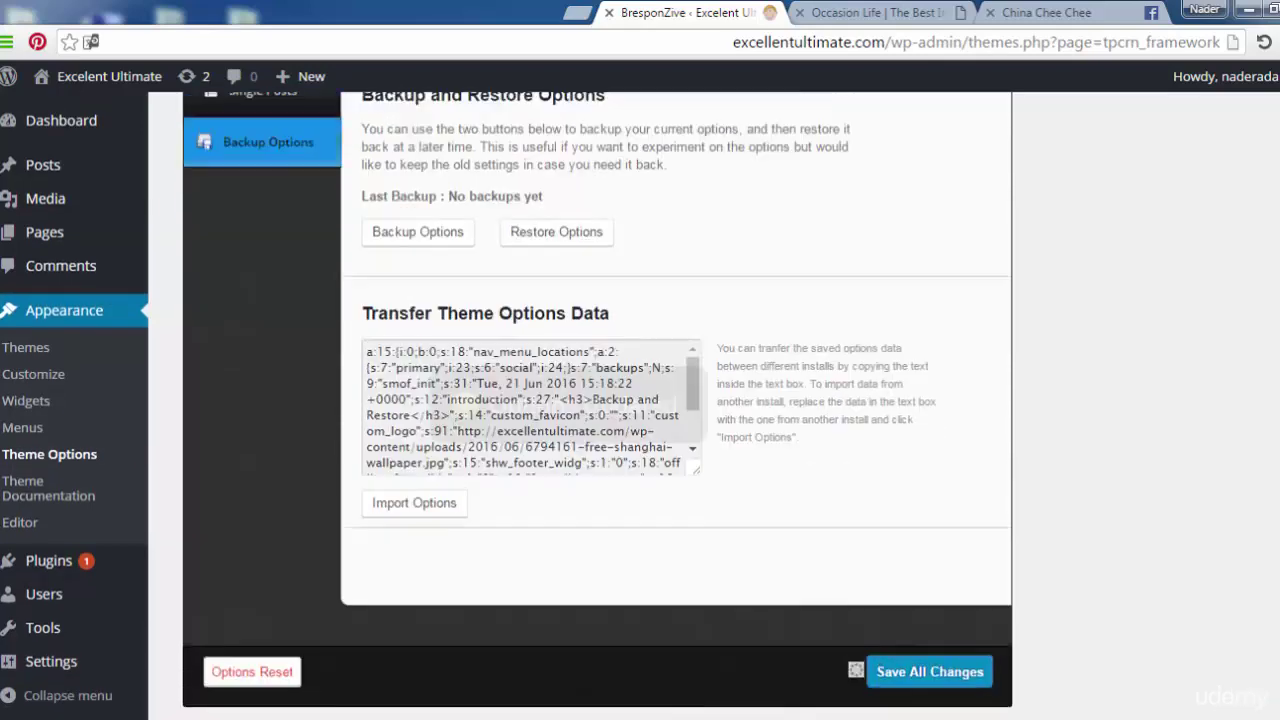
pyautogui.moveTo(130, 85)
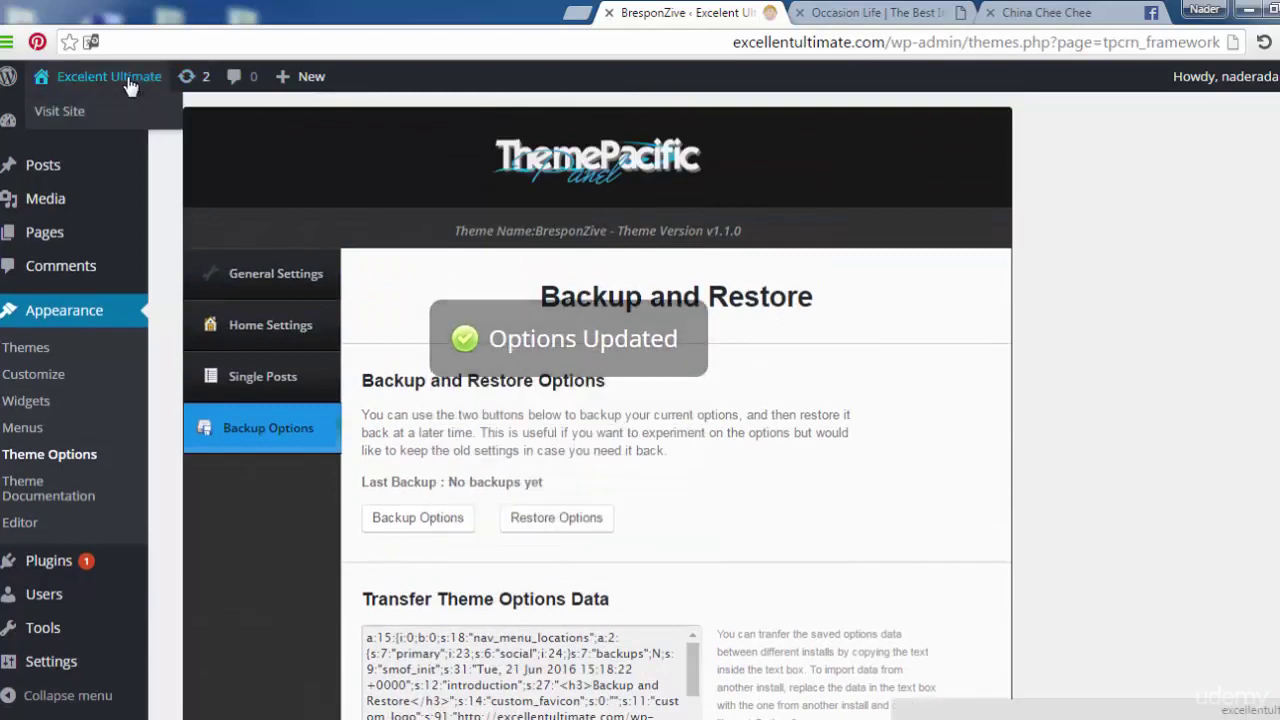
pyautogui.click(52, 115)
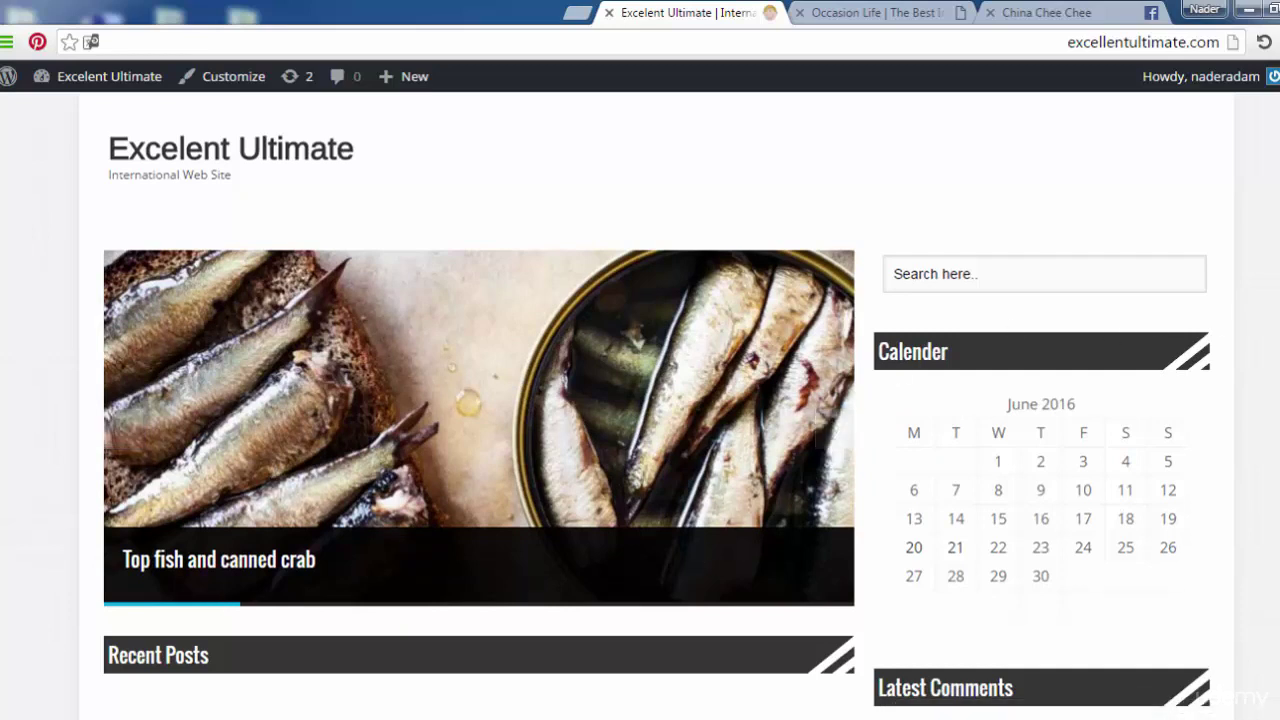
# Step forward through the posts in the home page slider to check how it displays the chosen category.
pyautogui.scroll(-1, 870, 380)
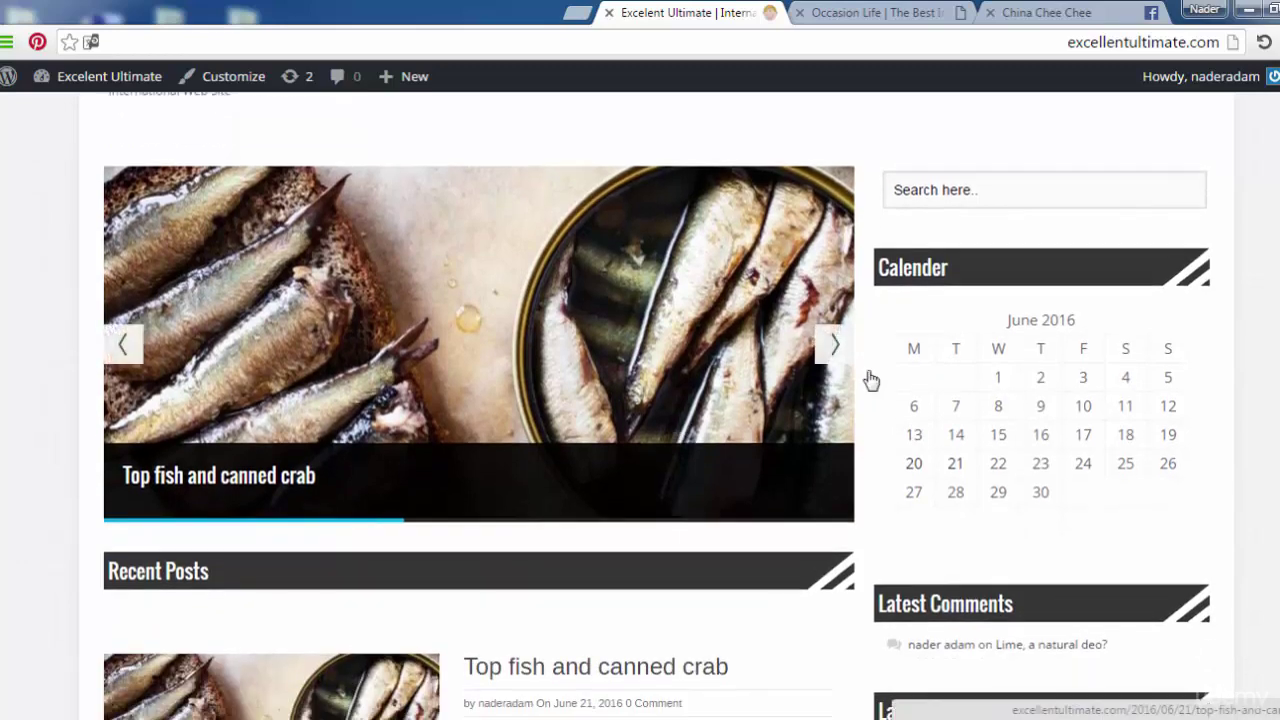
pyautogui.click(837, 356)
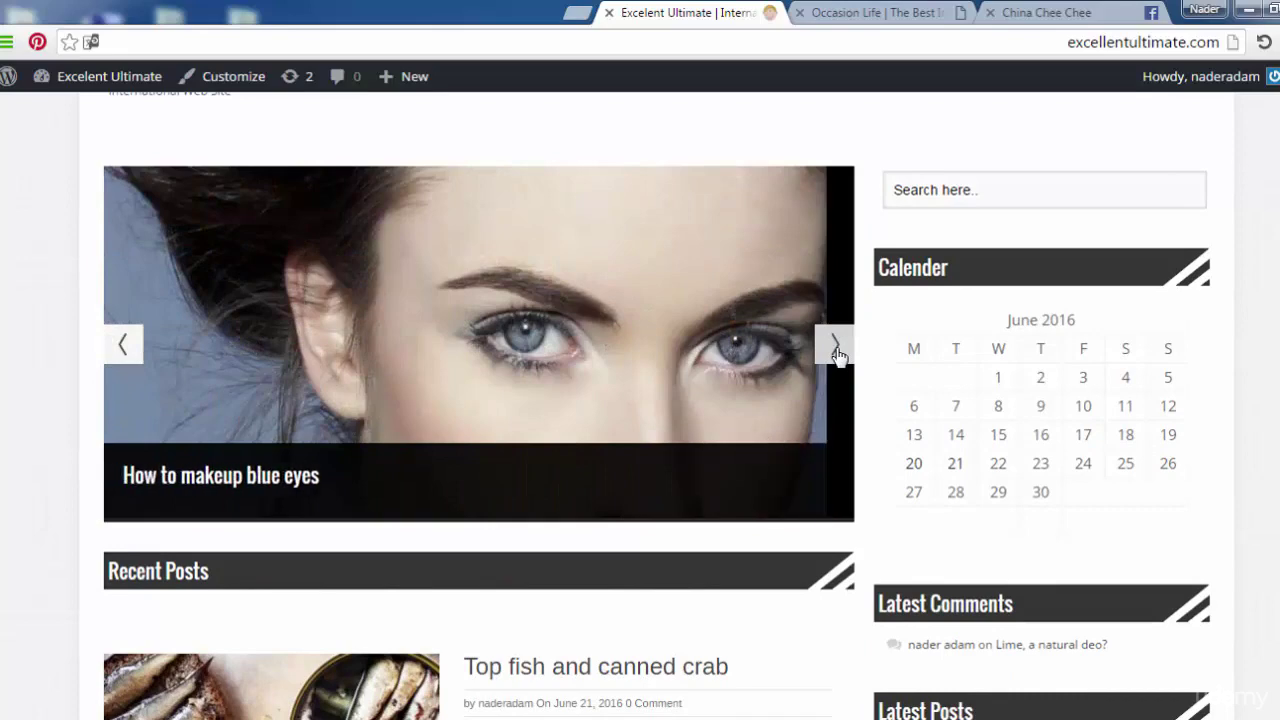
pyautogui.click(837, 356)
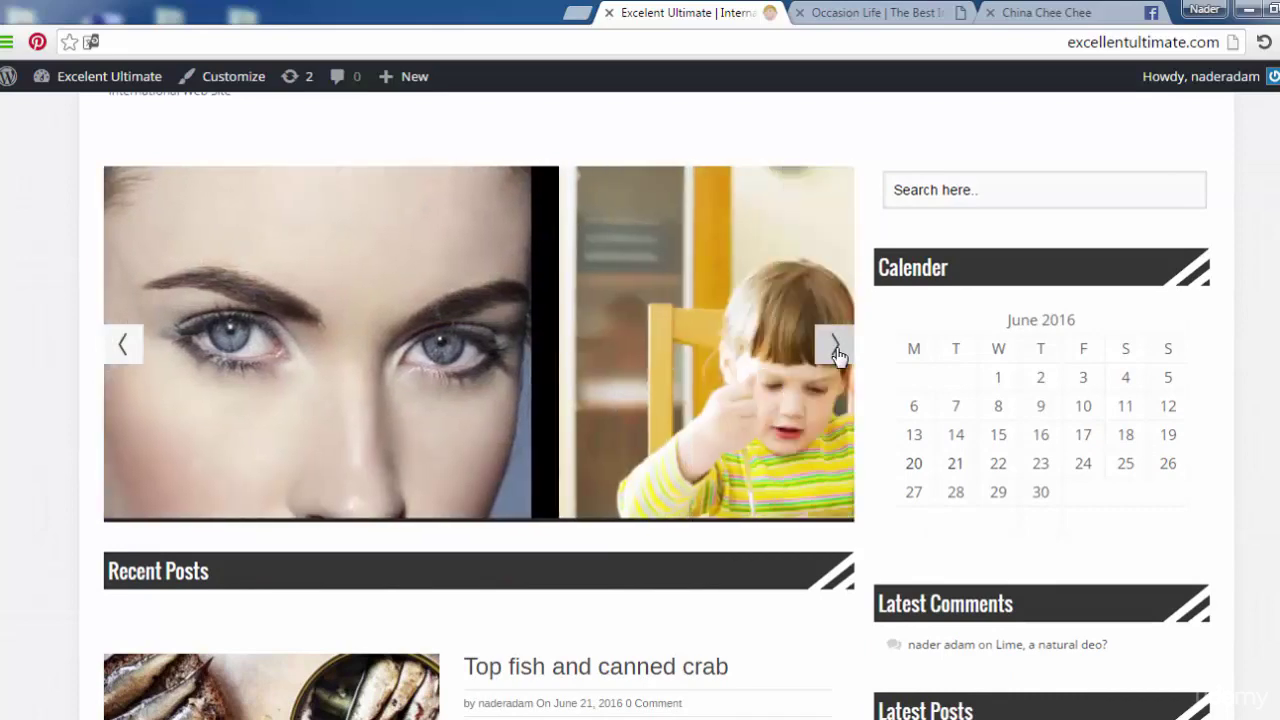
pyautogui.click(837, 356)
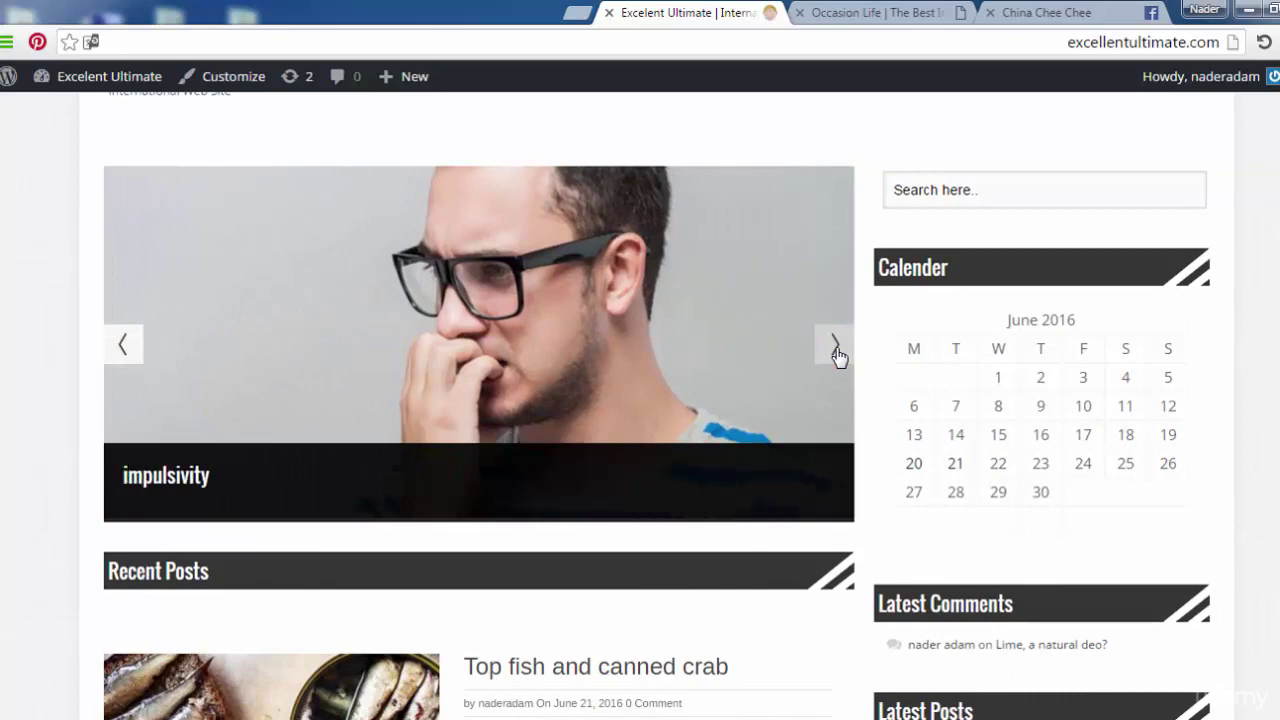
pyautogui.click(837, 356)
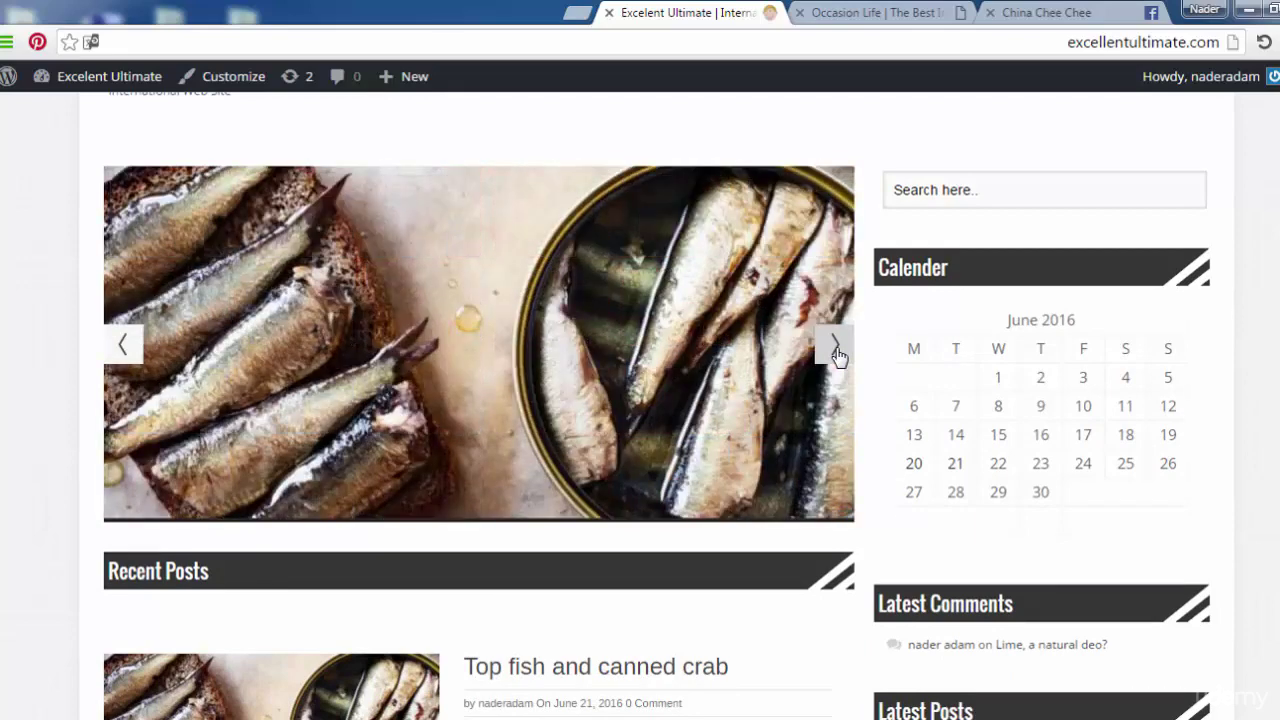
pyautogui.click(837, 356)
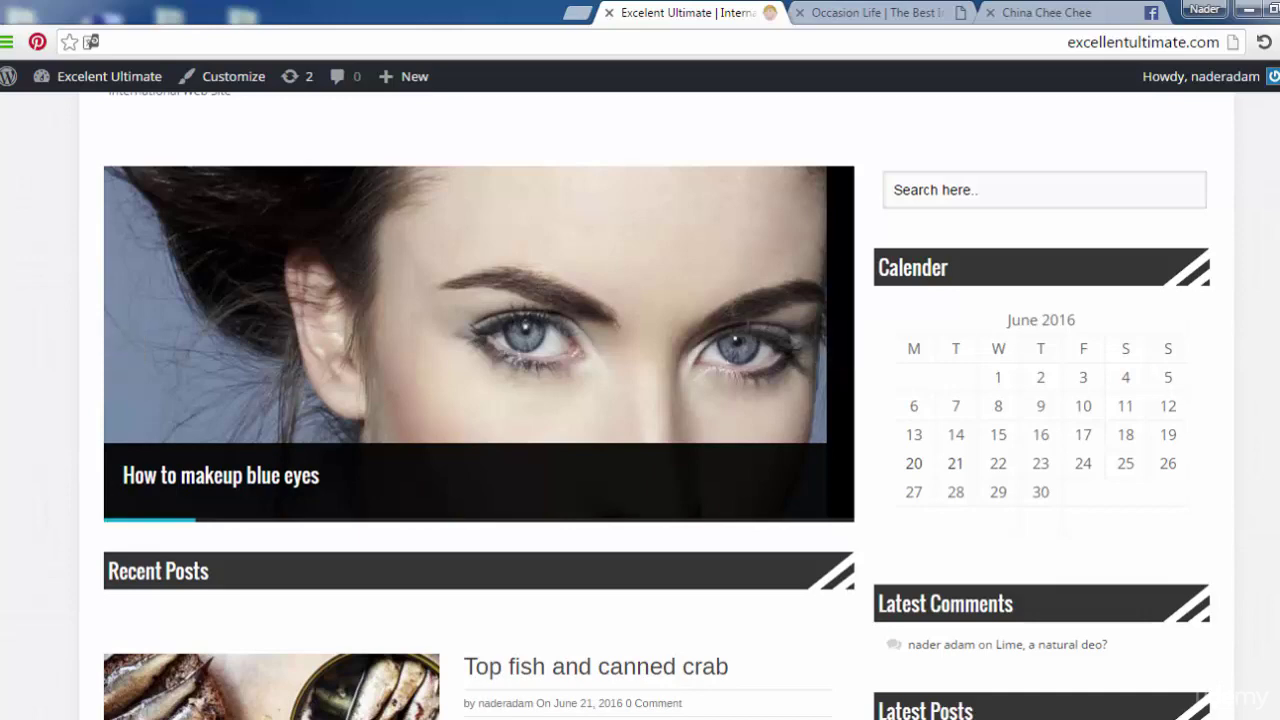
# Open the "Top fish and canned crab" post and check its breadcrumbs, topic tags and post navigation.
pyautogui.scroll(-3, 1155, 380)
pyautogui.scroll(-1, 1141, 243)
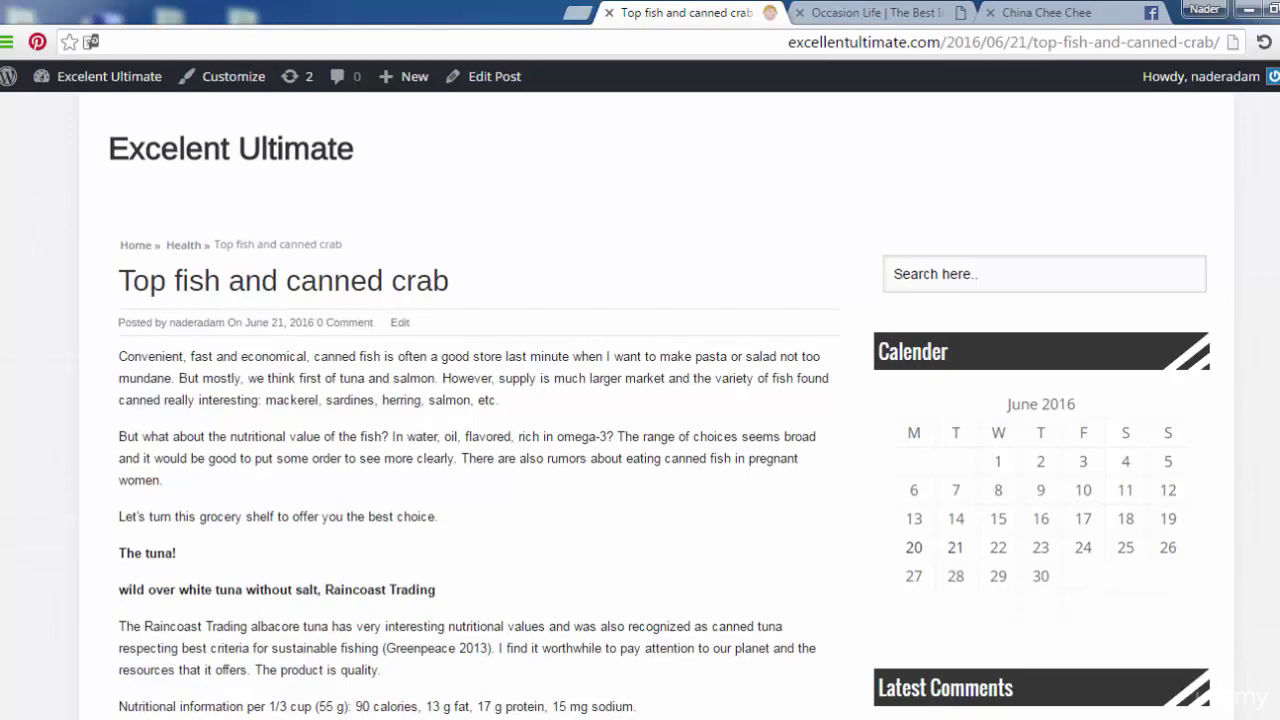
pyautogui.scroll(-13, 640, 400)
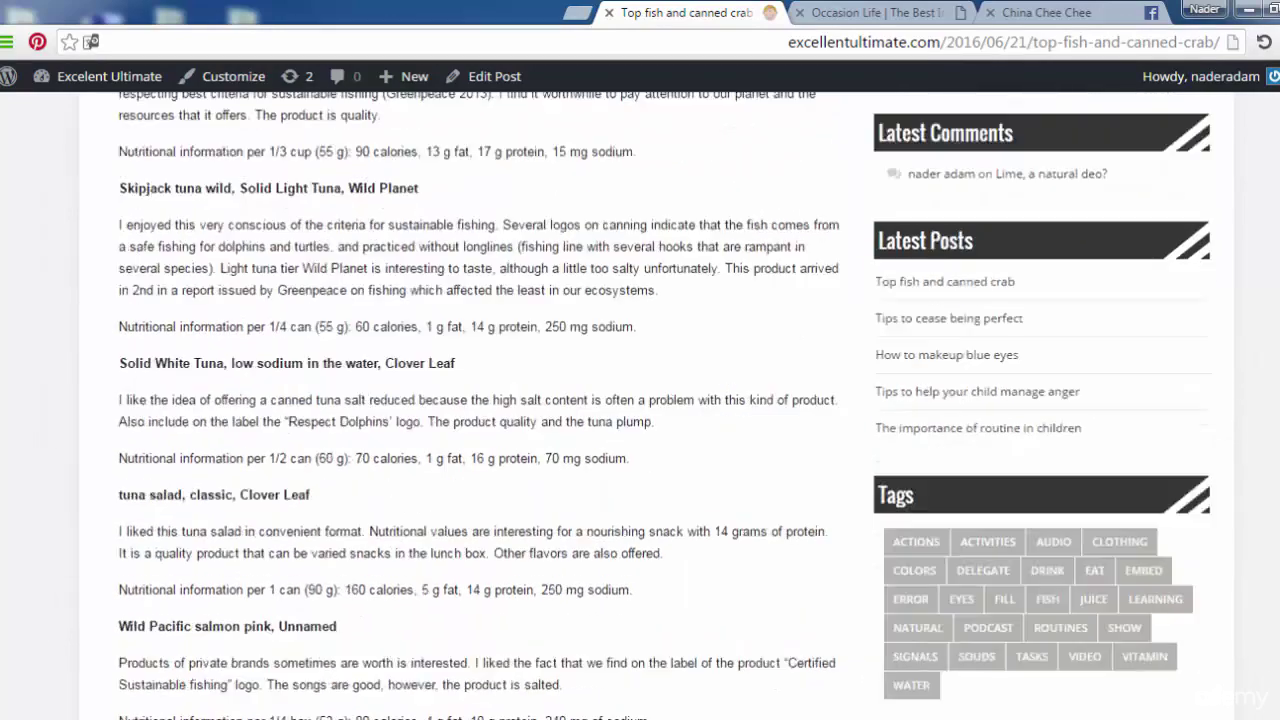
pyautogui.scroll(-10, 476, 400)
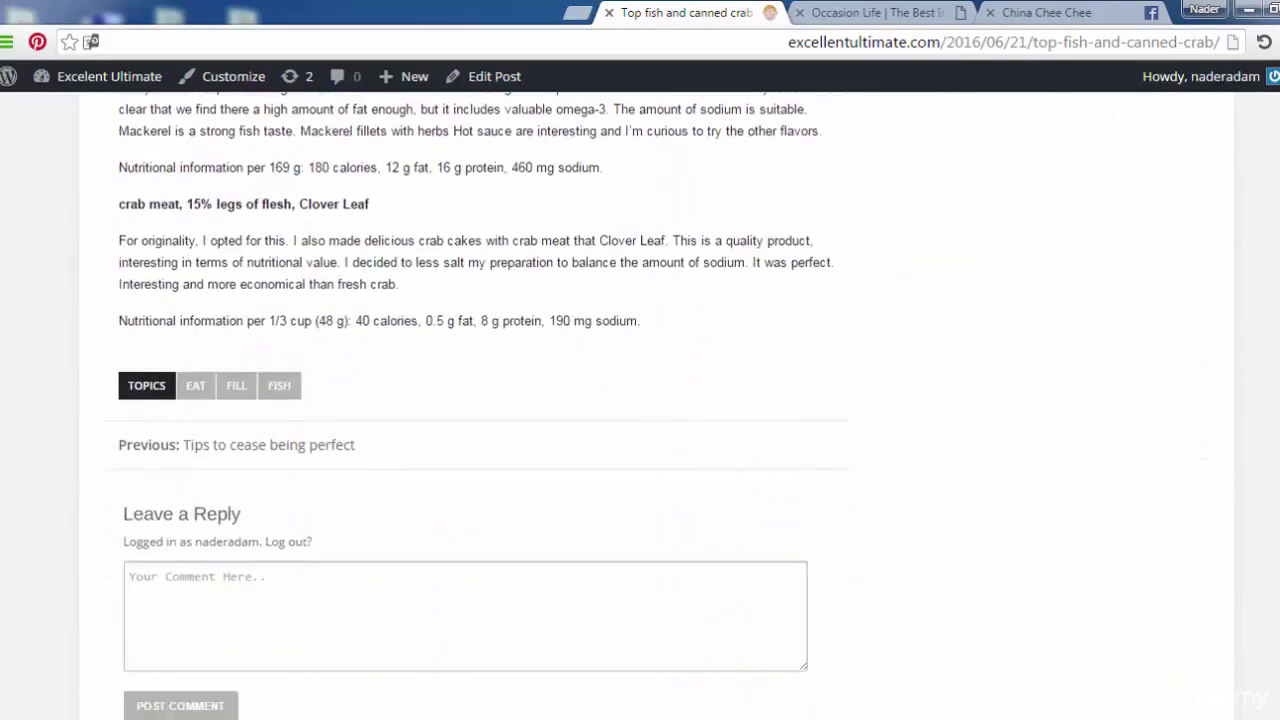
pyautogui.scroll(-1, 1008, 400)
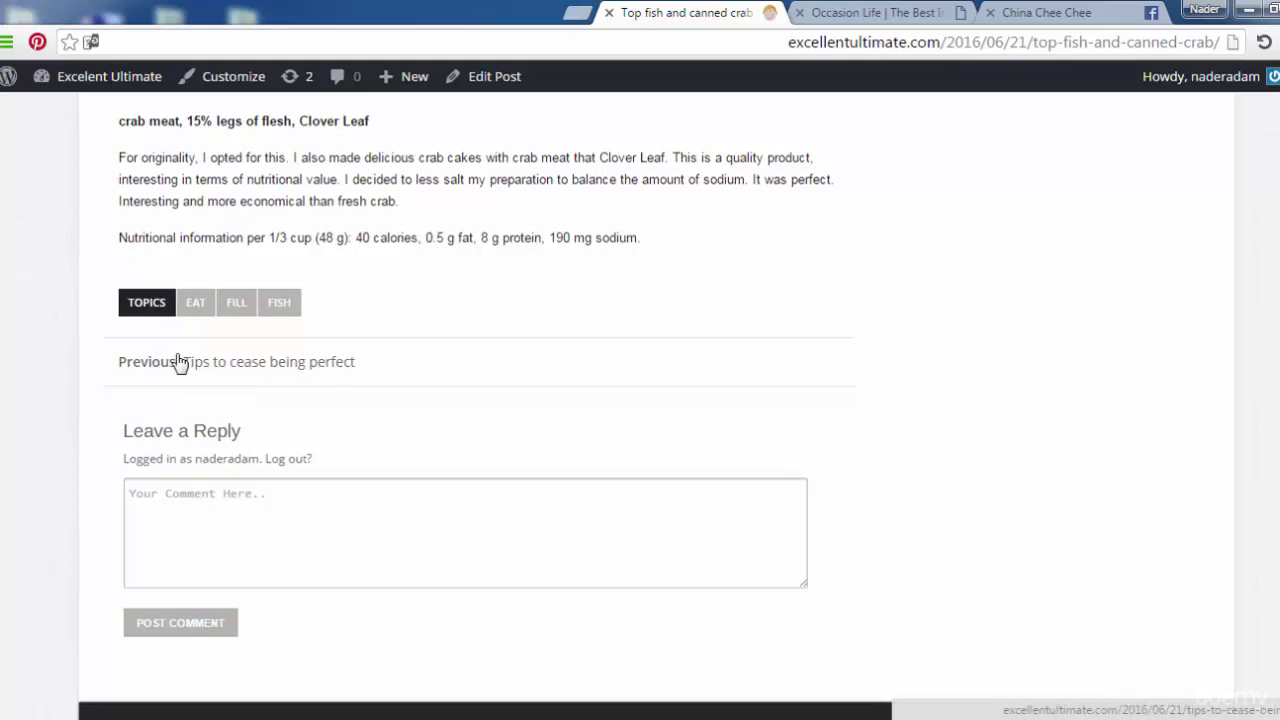
# Go to the previous post, "Tips to cease being perfect", and check its tags and Previous/Next links.
pyautogui.click(248, 366)
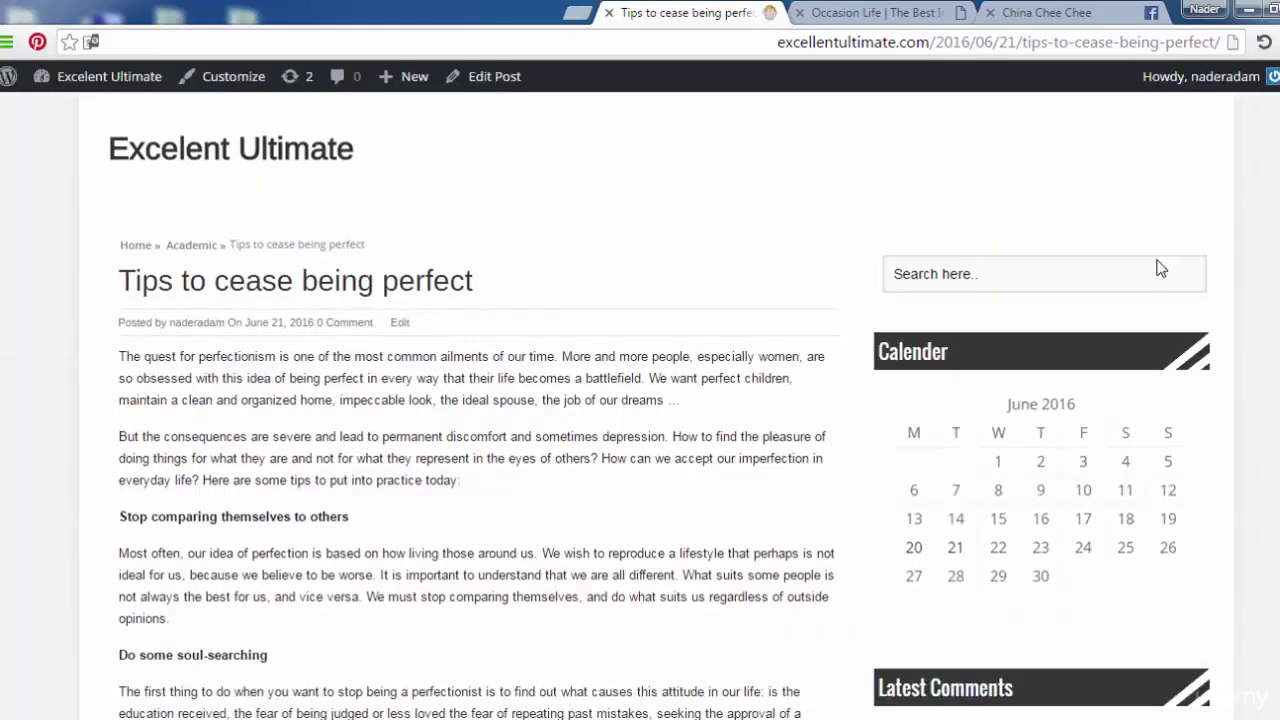
pyautogui.scroll(-15, 660, 400)
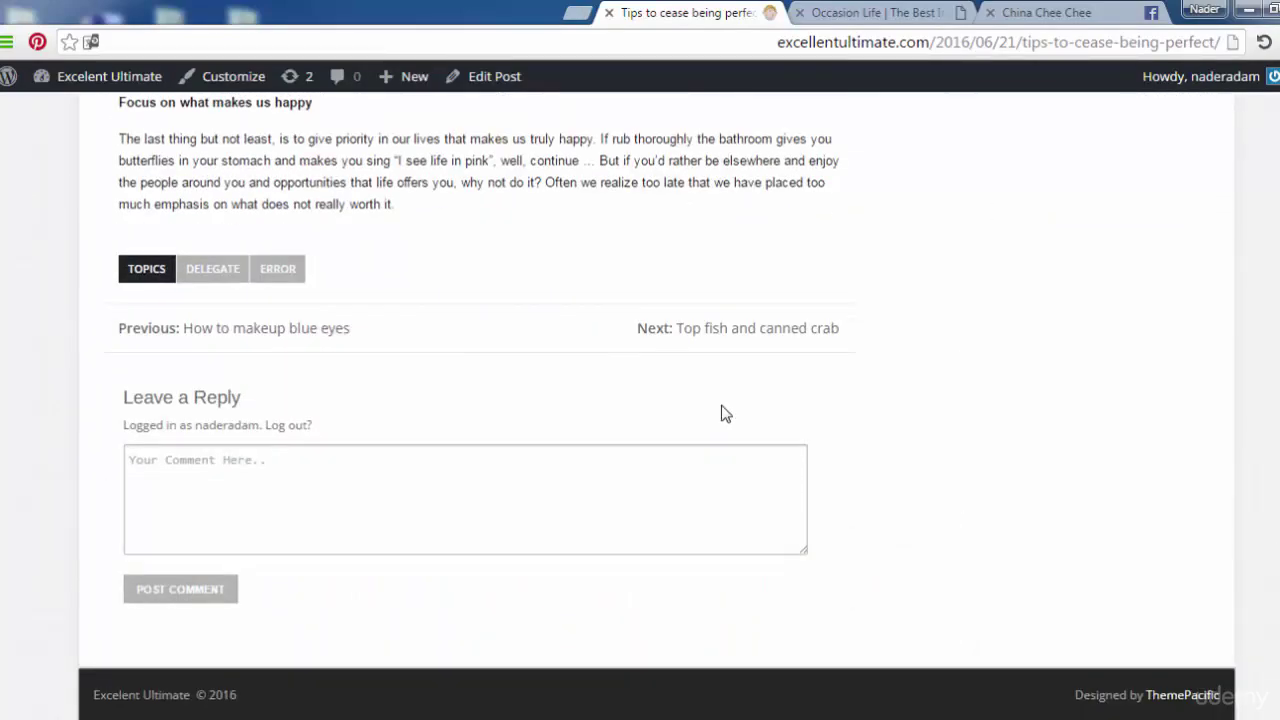
pyautogui.scroll(15, 640, 400)
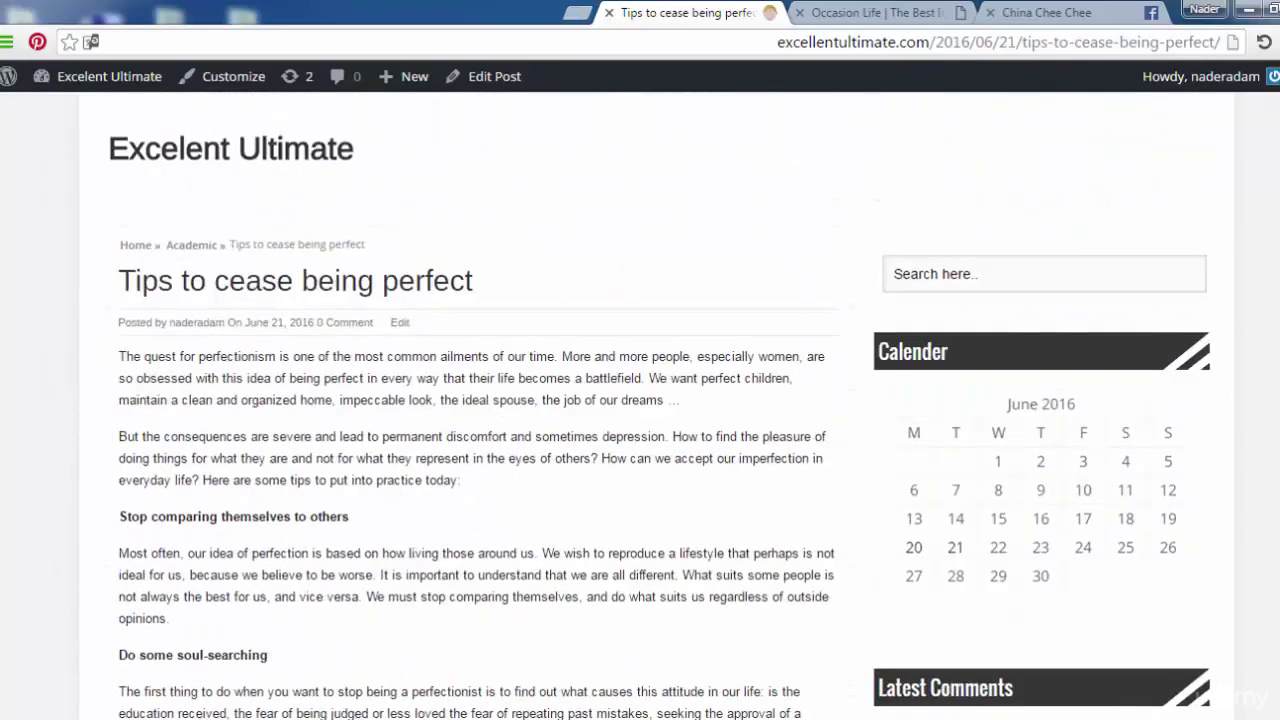
# Return to the WordPress dashboard and open the Customizer for the active BresponZive theme.
pyautogui.moveTo(135, 78)
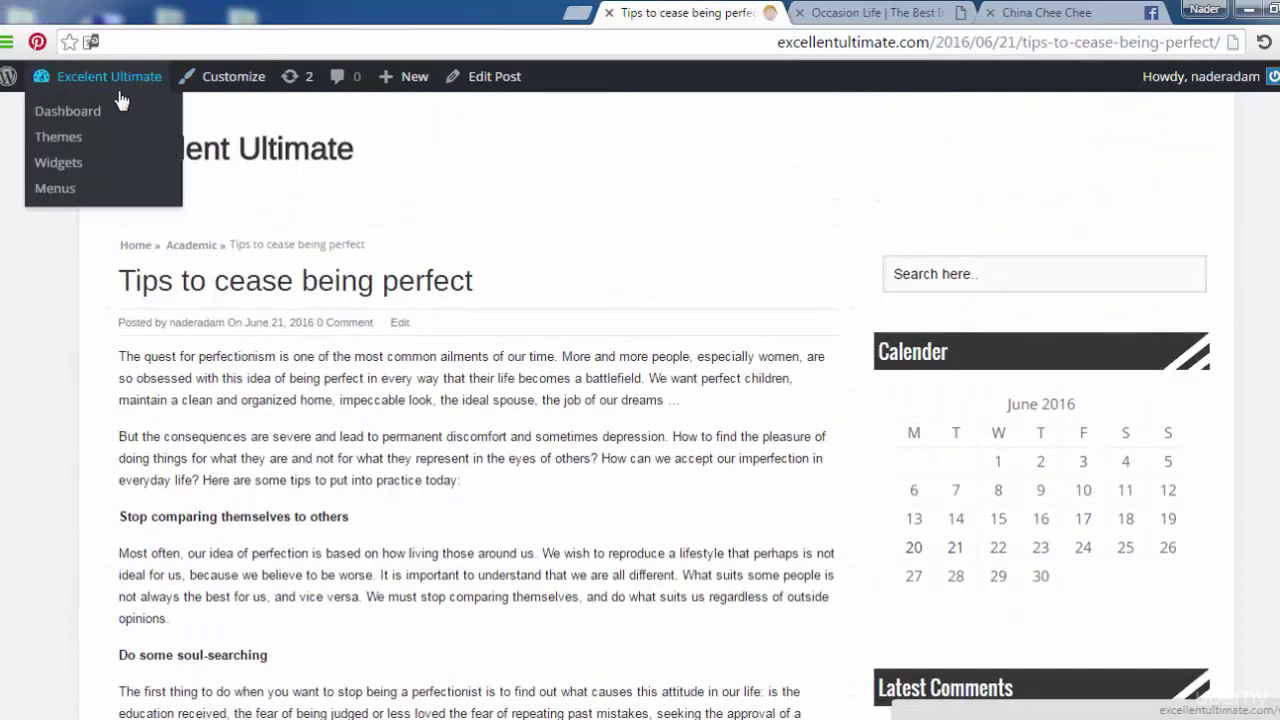
pyautogui.click(77, 111)
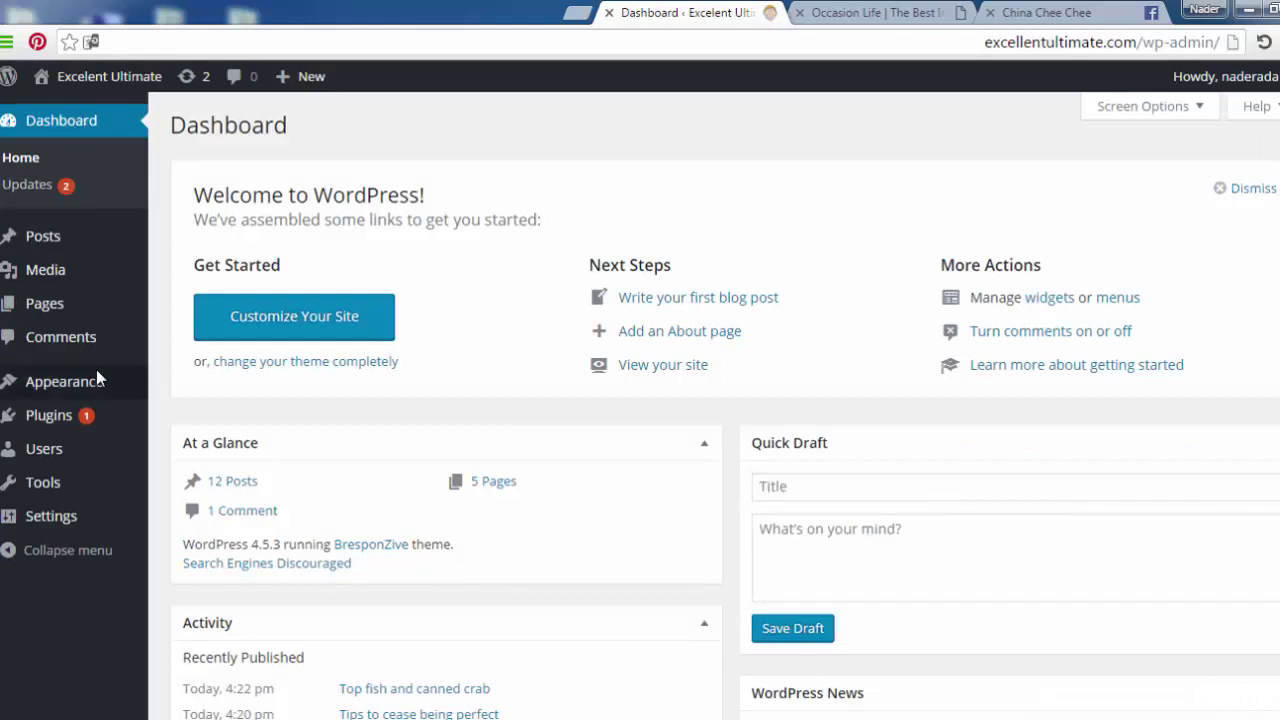
pyautogui.moveTo(98, 386)
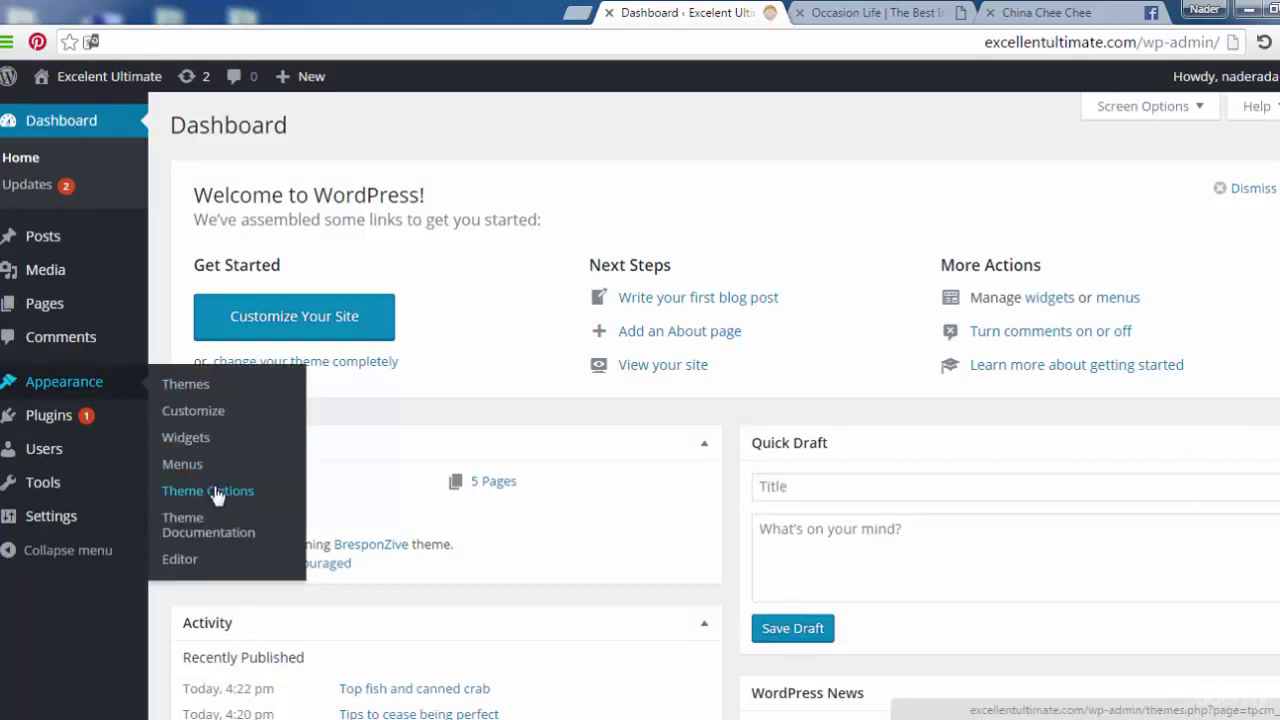
pyautogui.click(197, 384)
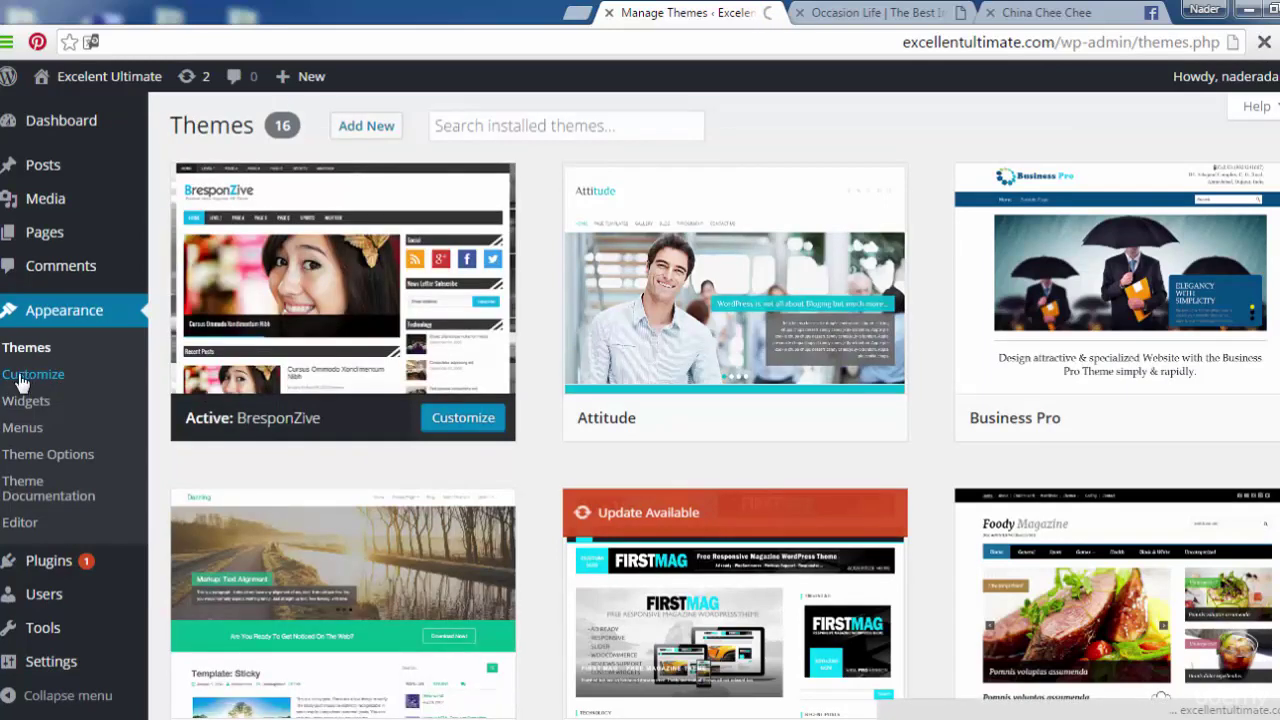
pyautogui.click(20, 380)
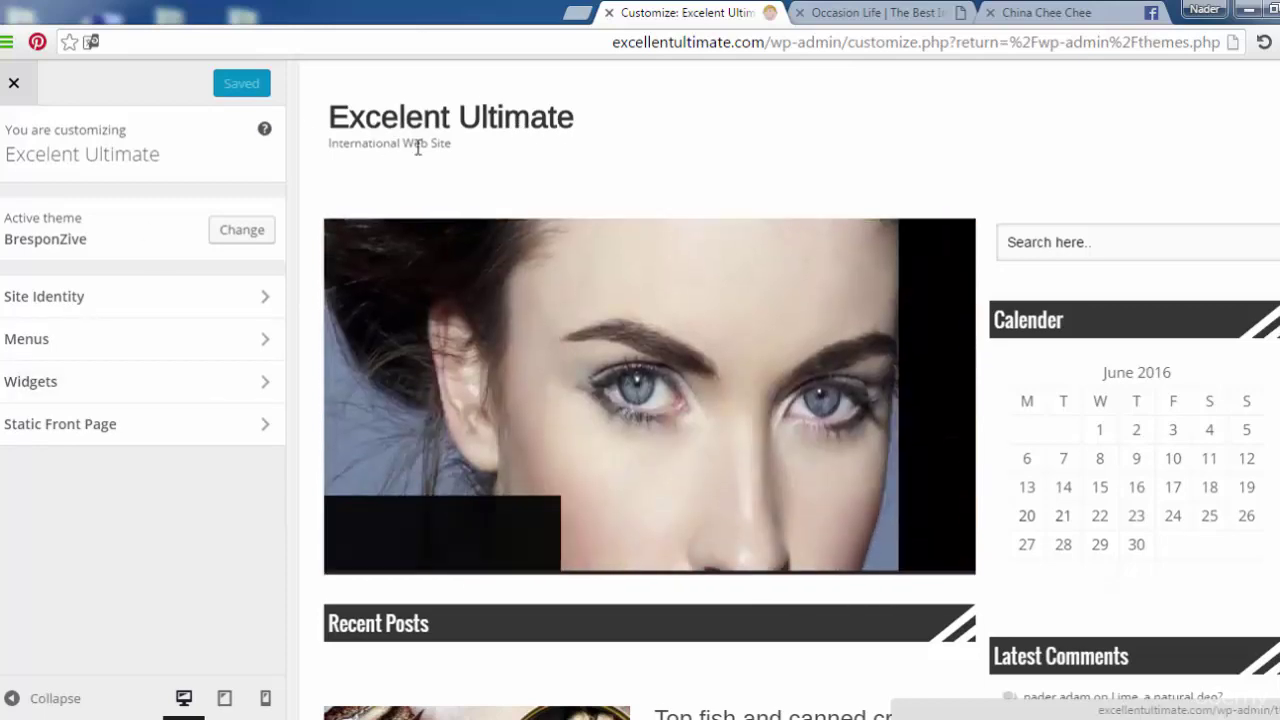
# Examine the site title, tagline and site icon in the Site Identity settings, then return to the main customization options.
pyautogui.moveTo(356, 145); pyautogui.dragTo(401, 145)
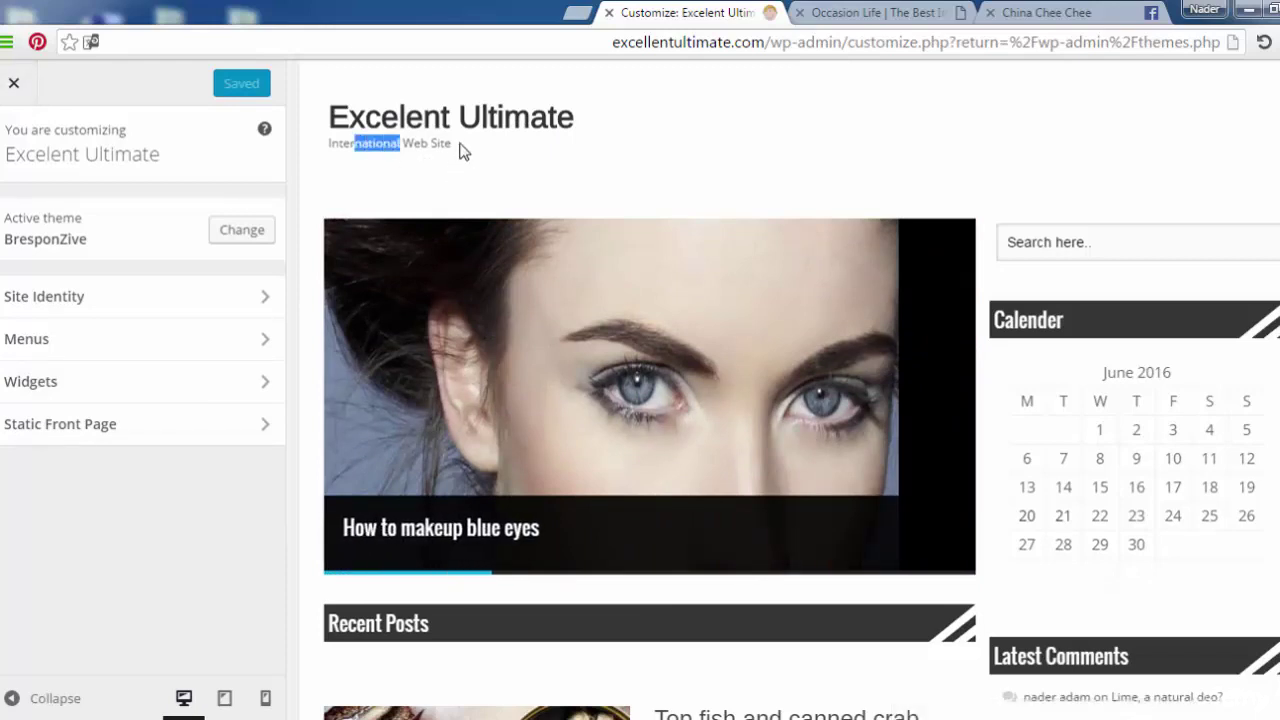
pyautogui.click(461, 152)
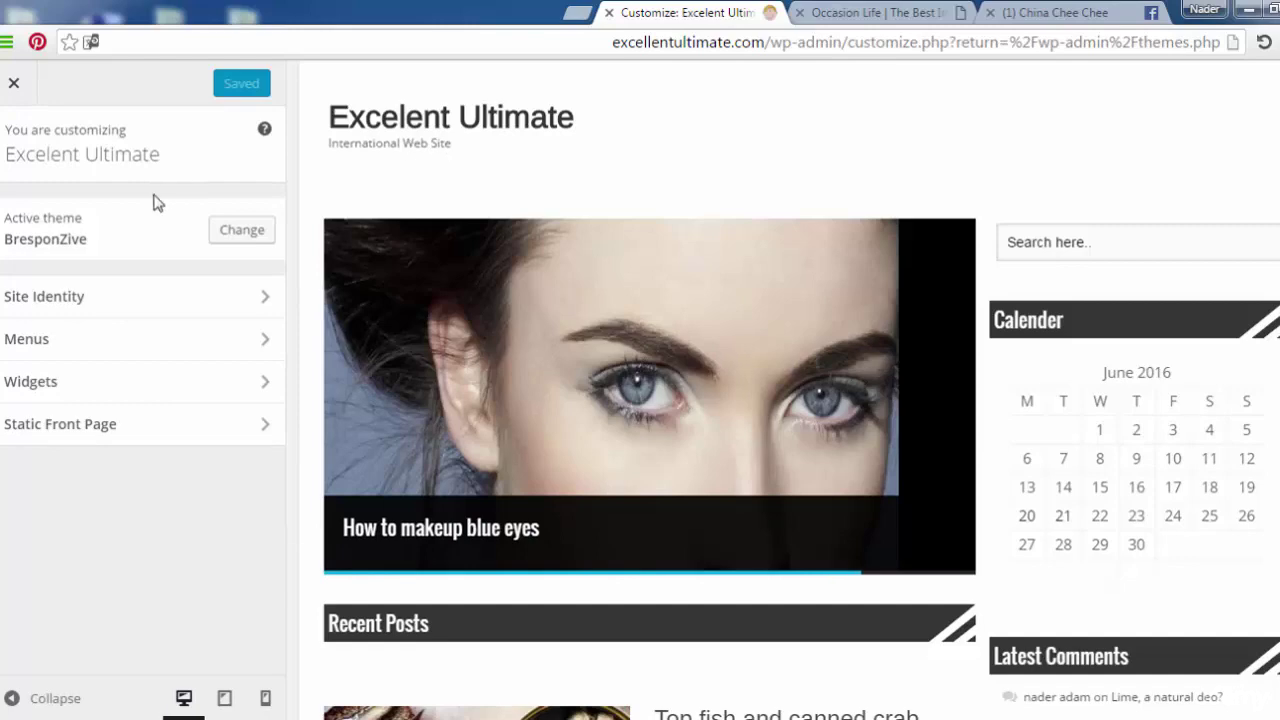
pyautogui.click(134, 299)
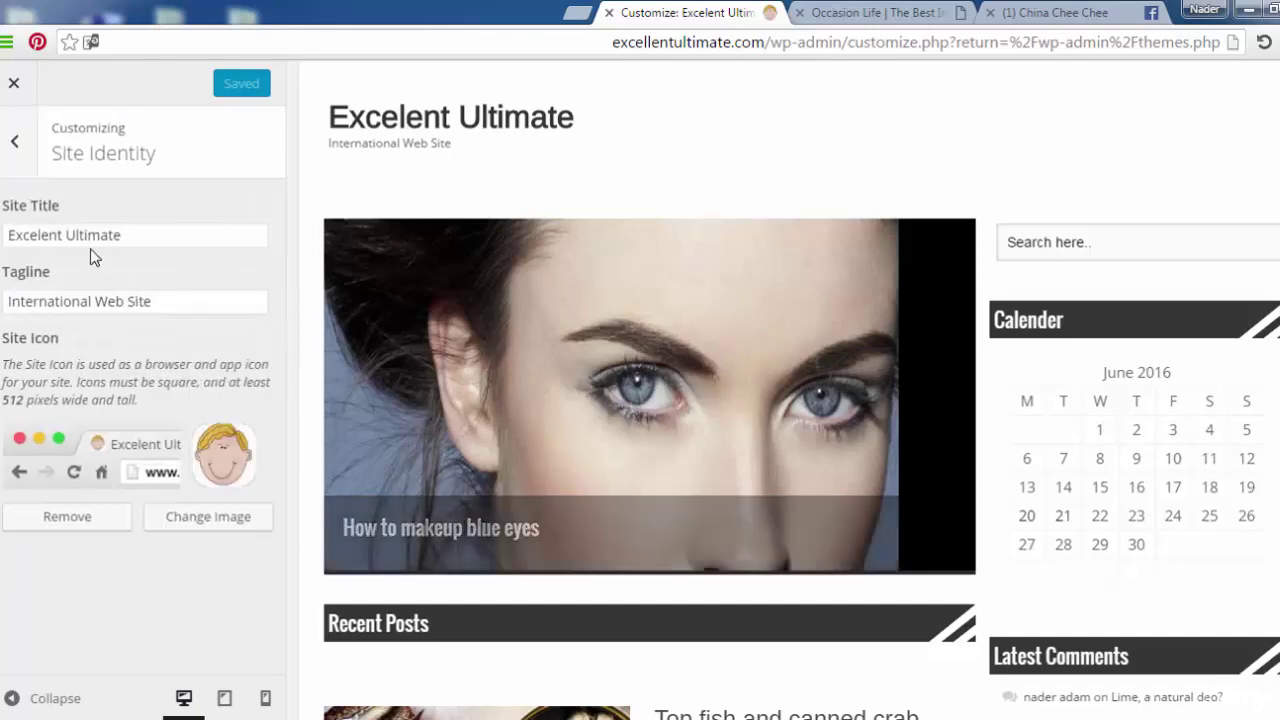
pyautogui.click(19, 145)
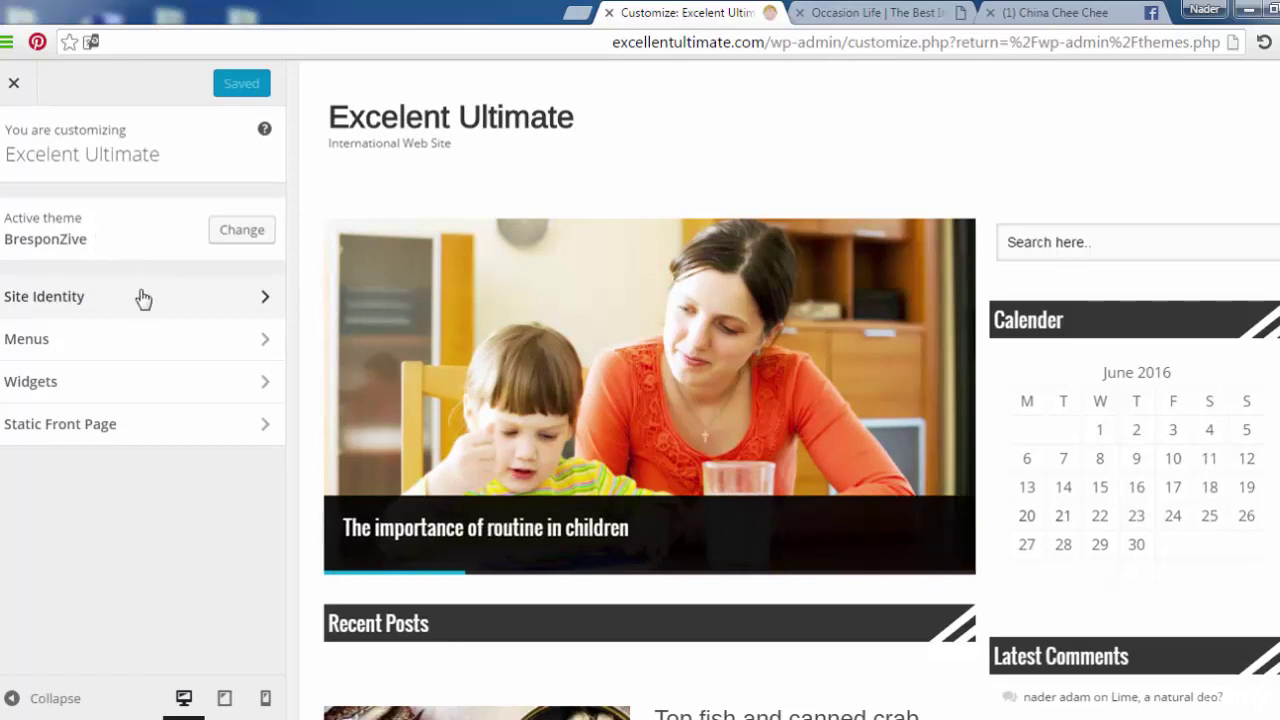
pyautogui.click(149, 309)
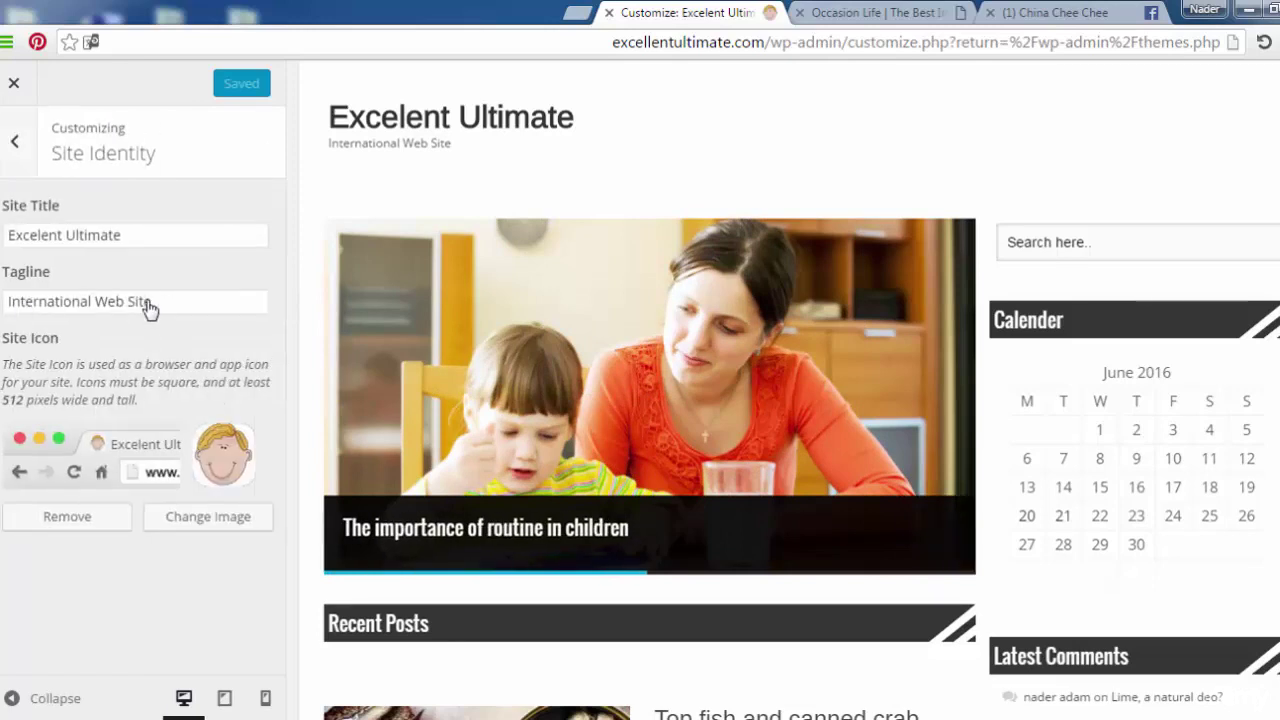
pyautogui.click(155, 235)
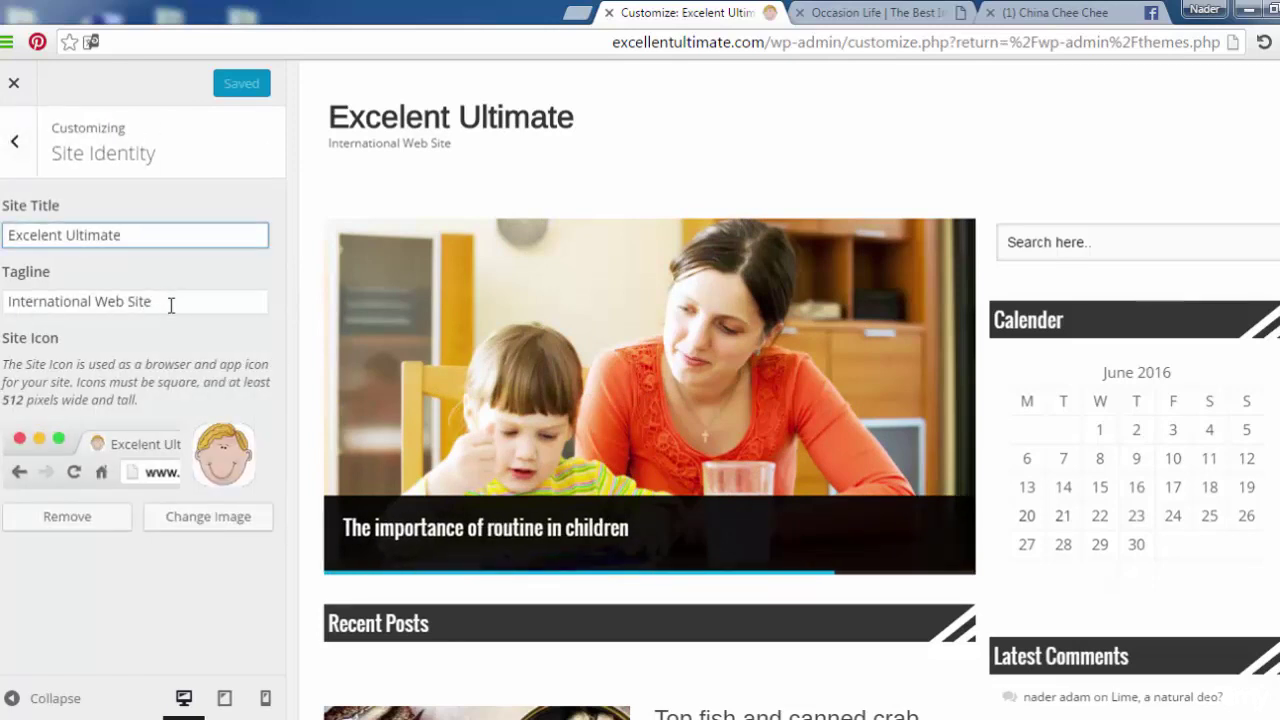
pyautogui.click(171, 305)
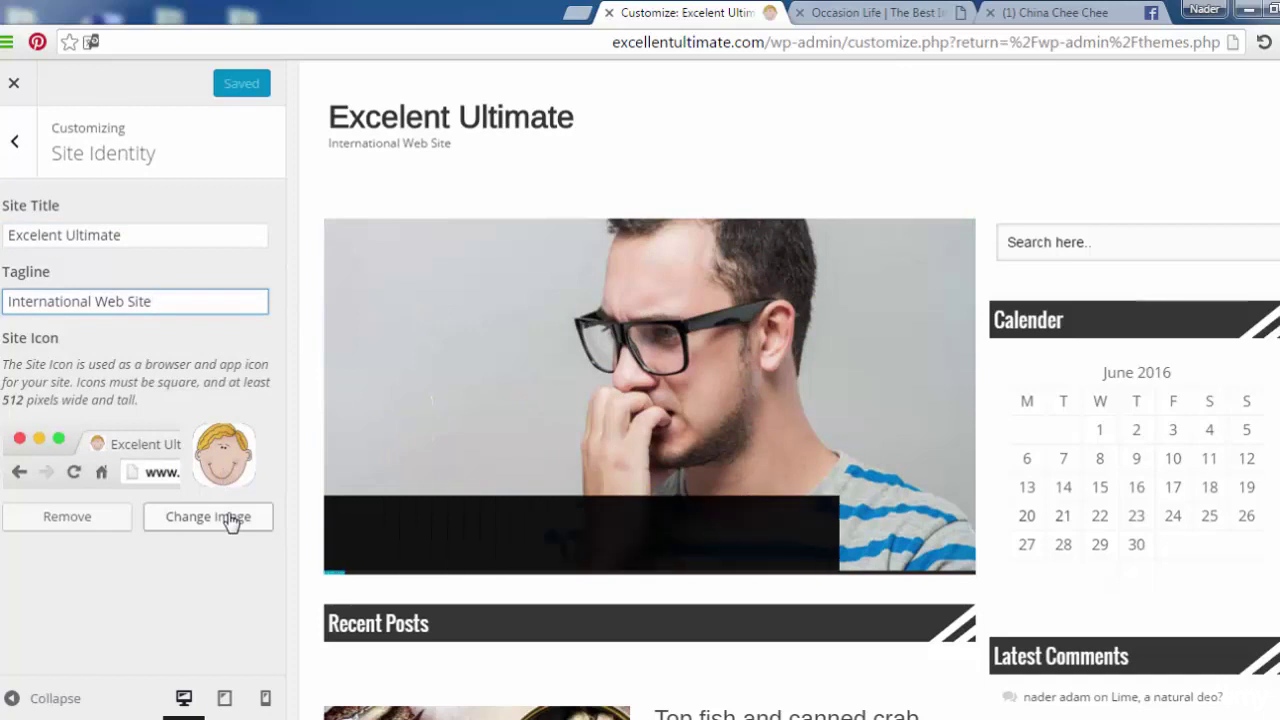
pyautogui.click(14, 155)
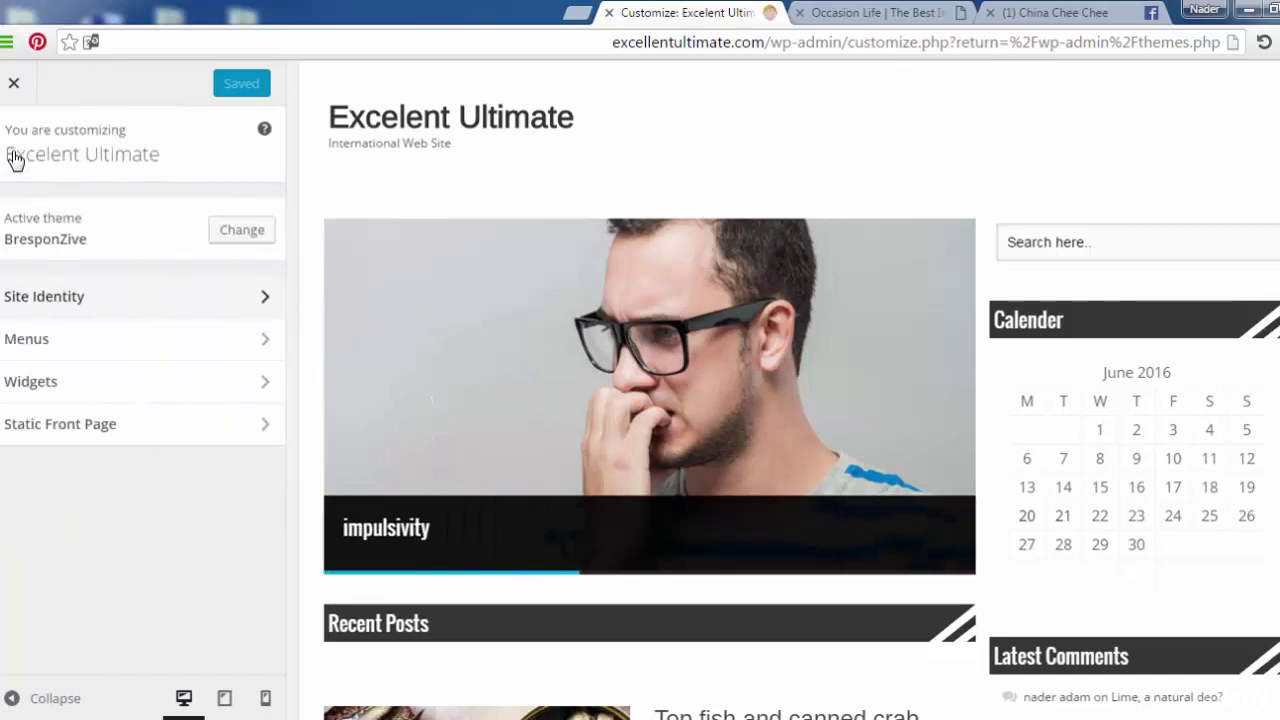
# Assign Main_menu to the Top Menu location in the Customizer's menu settings.
pyautogui.click(170, 353)
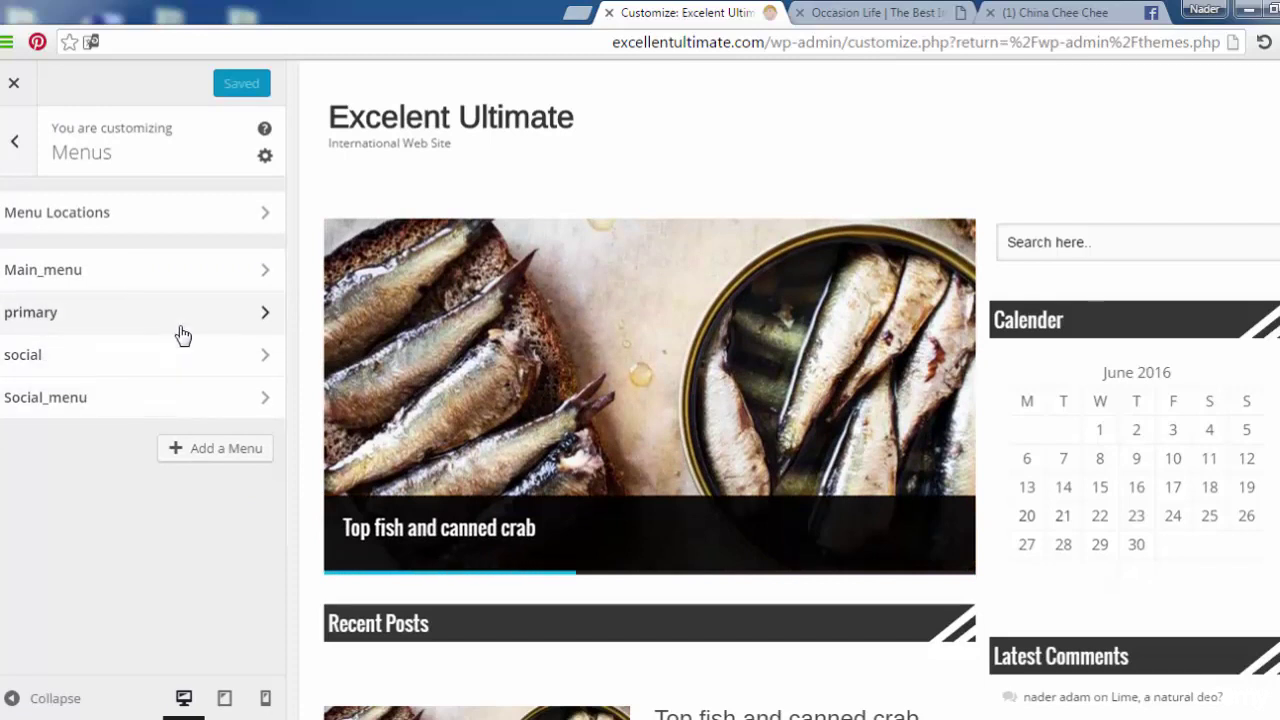
pyautogui.click(200, 275)
pyautogui.click(24, 162)
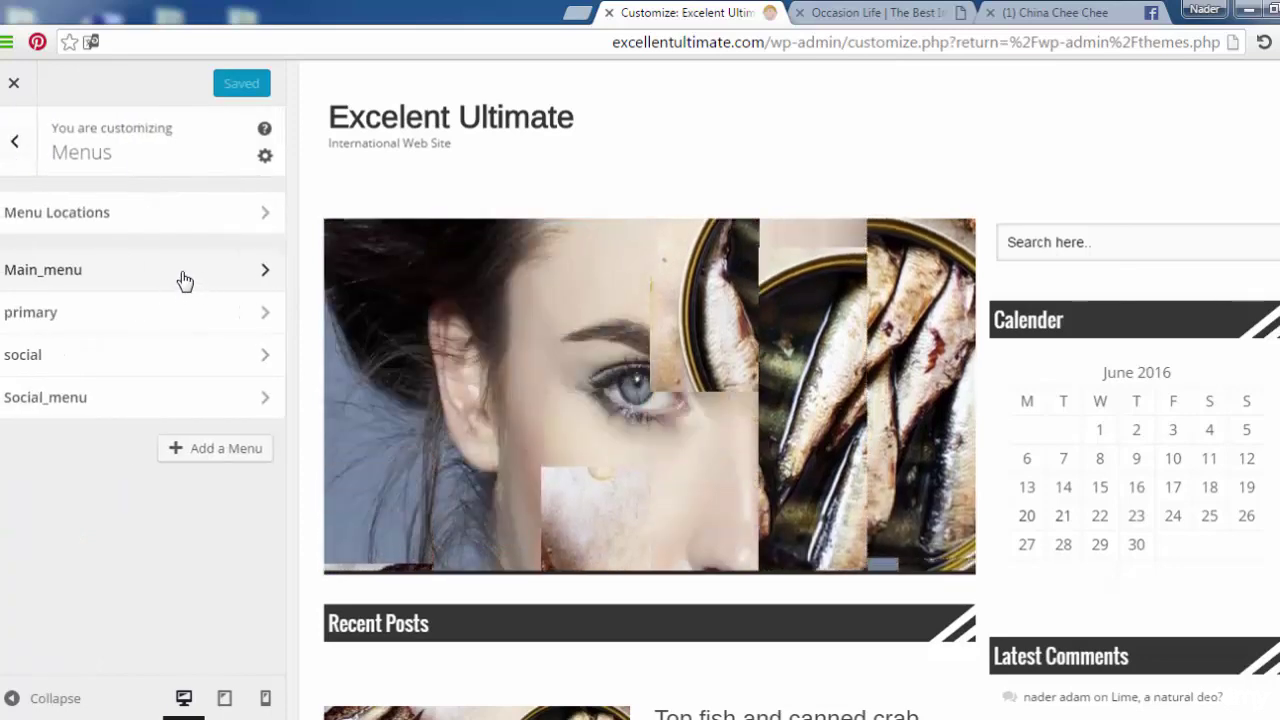
pyautogui.click(145, 284)
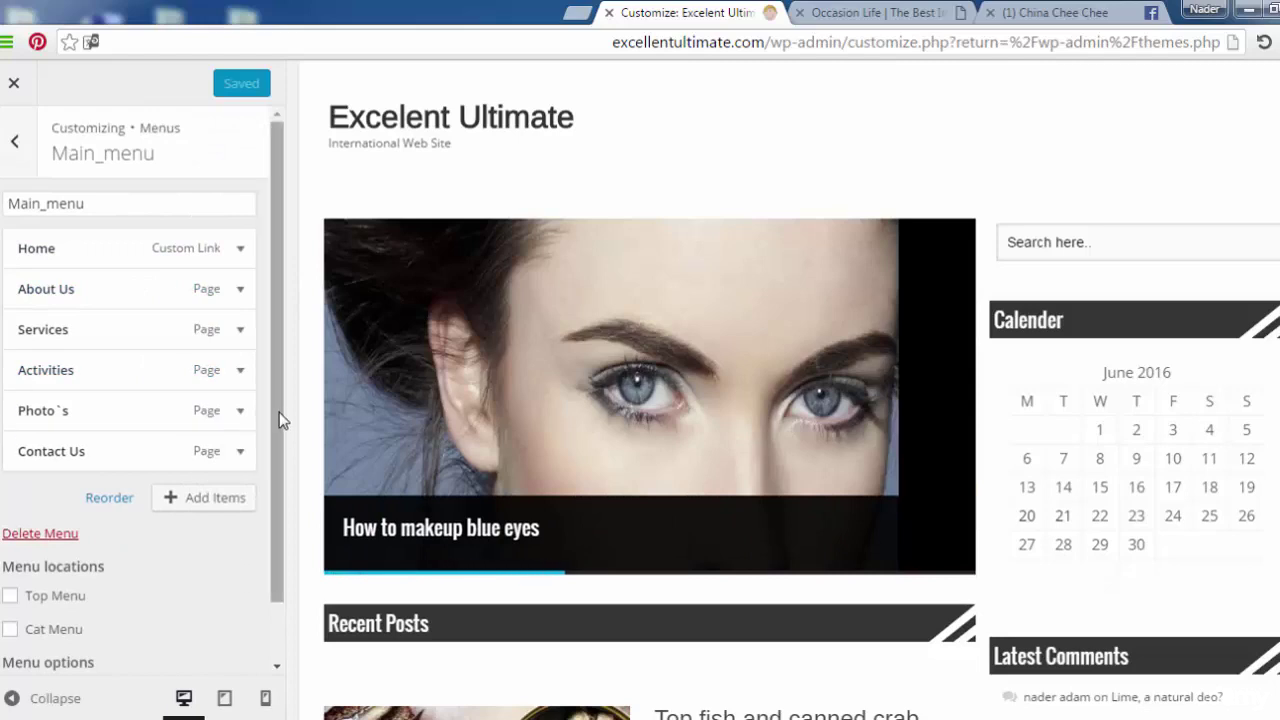
pyautogui.moveTo(279, 412); pyautogui.dragTo(274, 555)
pyautogui.scroll(1, 275, 510)
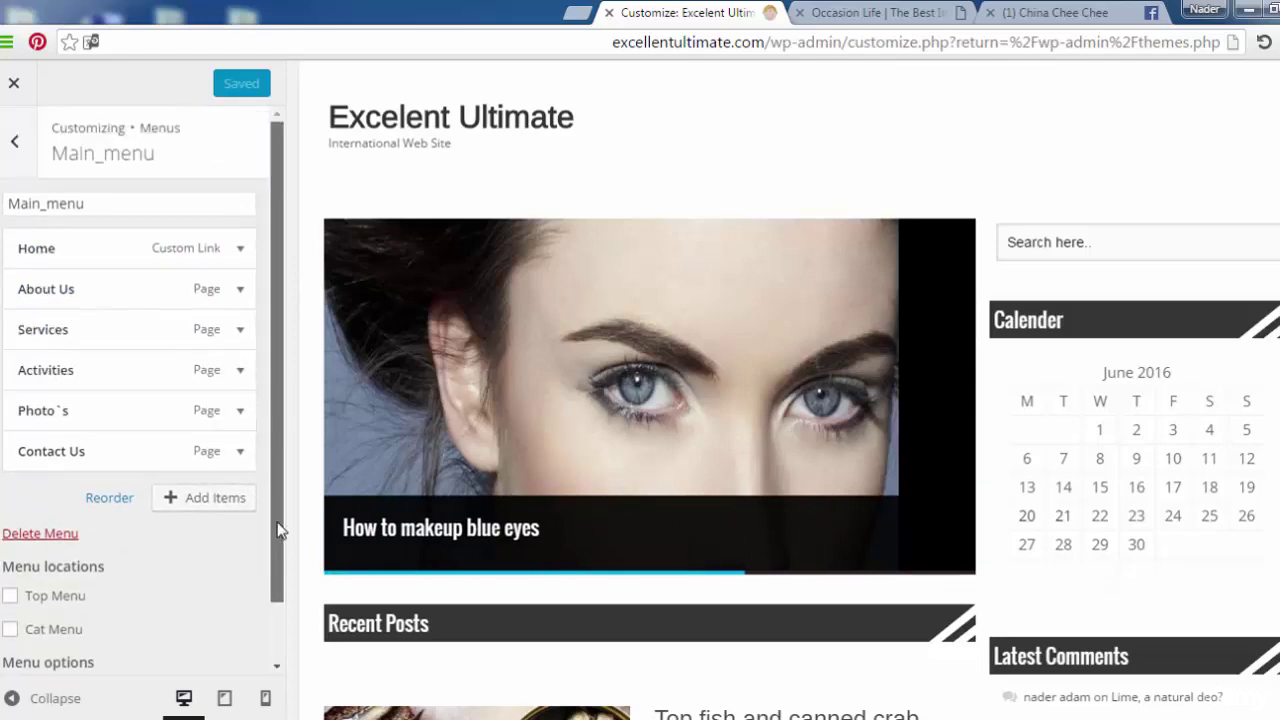
pyautogui.scroll(-1, 277, 528)
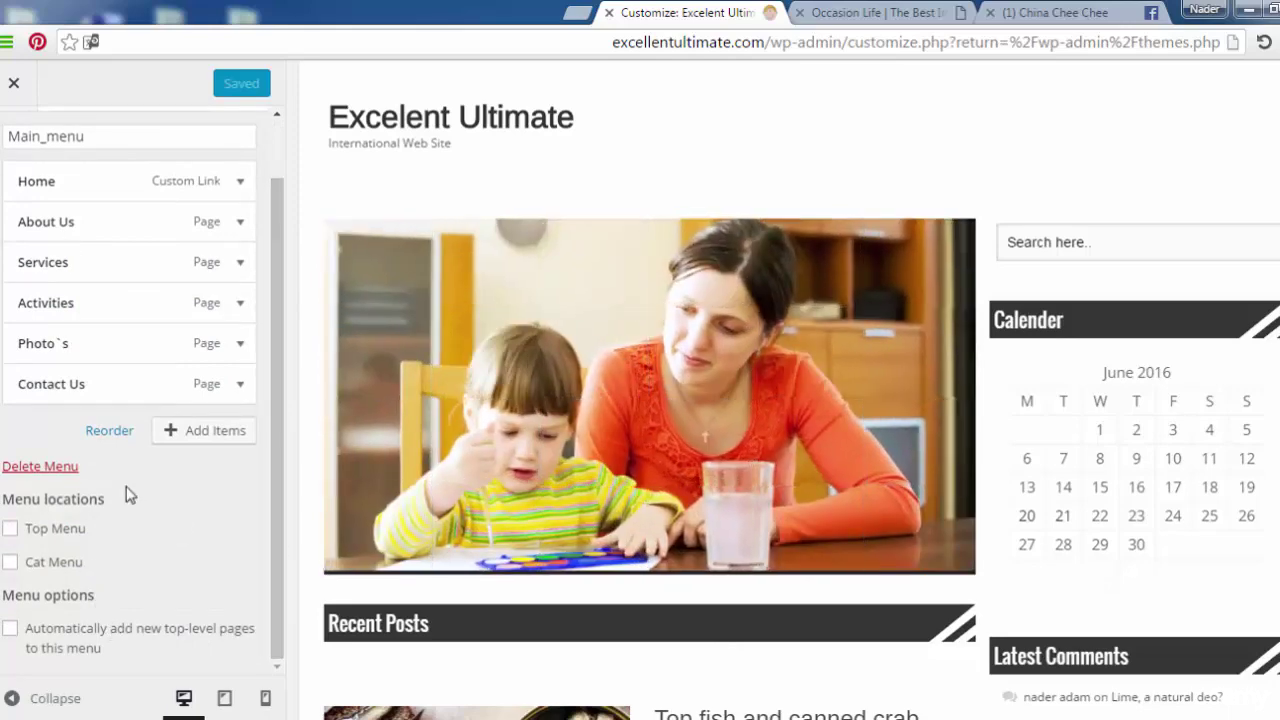
pyautogui.click(11, 530)
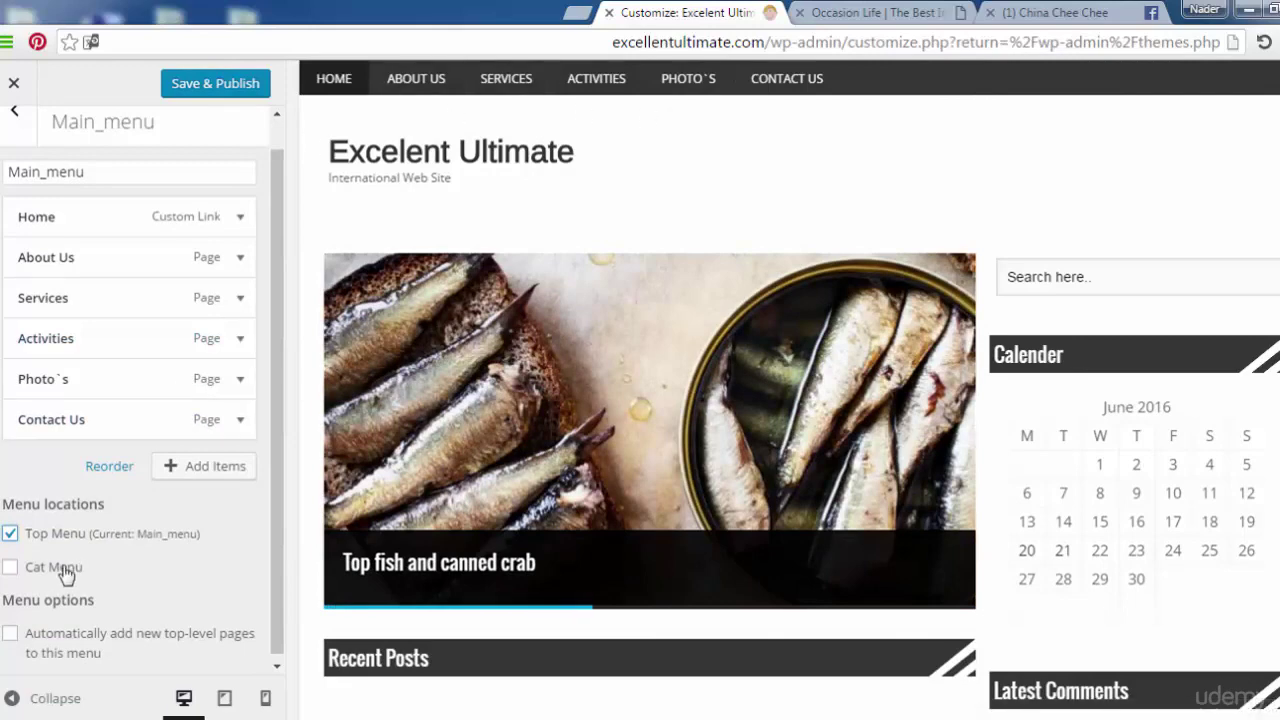
# Move Main_menu from the Top Menu location to the Cat Menu location and publish the change.
pyautogui.click(11, 568)
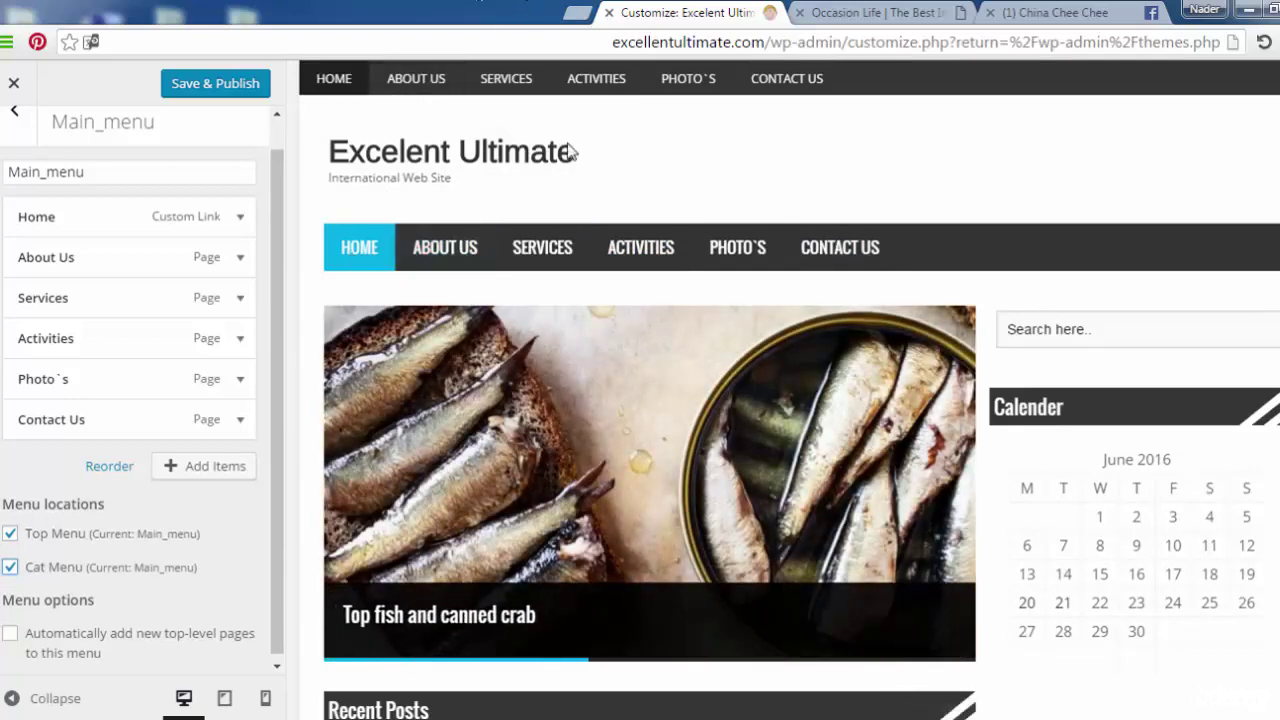
pyautogui.click(10, 535)
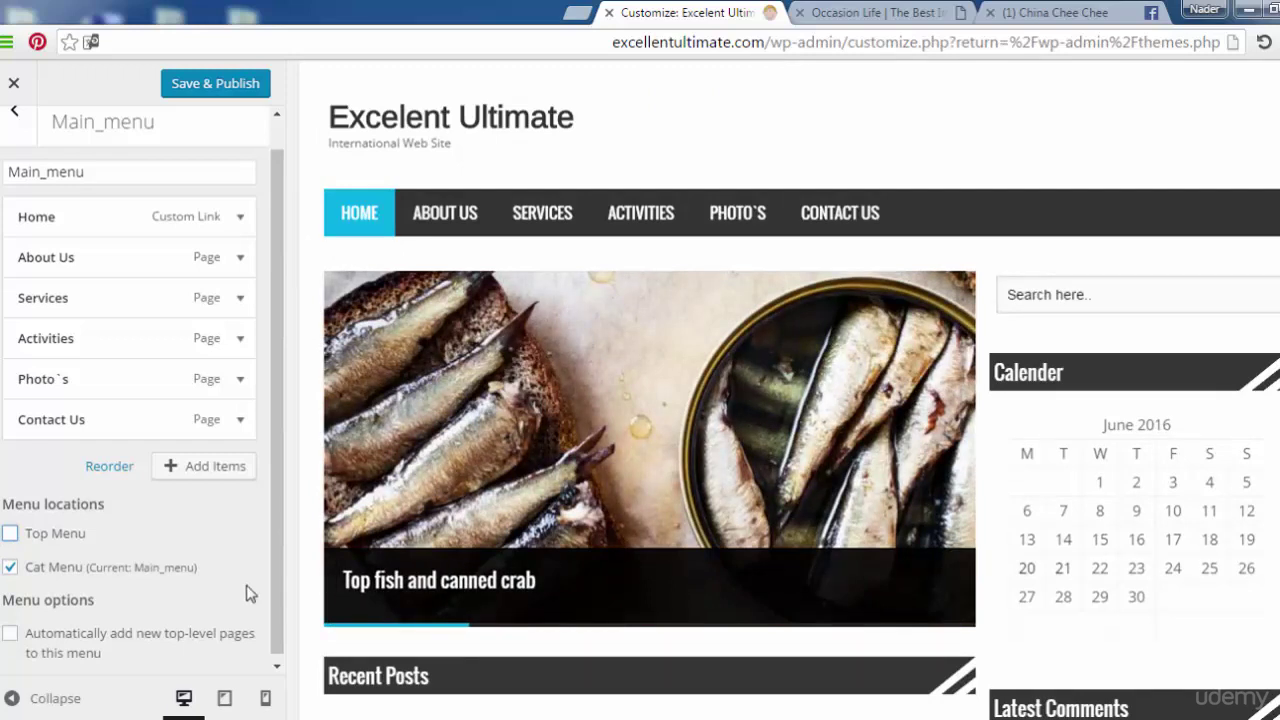
pyautogui.moveTo(282, 583); pyautogui.dragTo(283, 555)
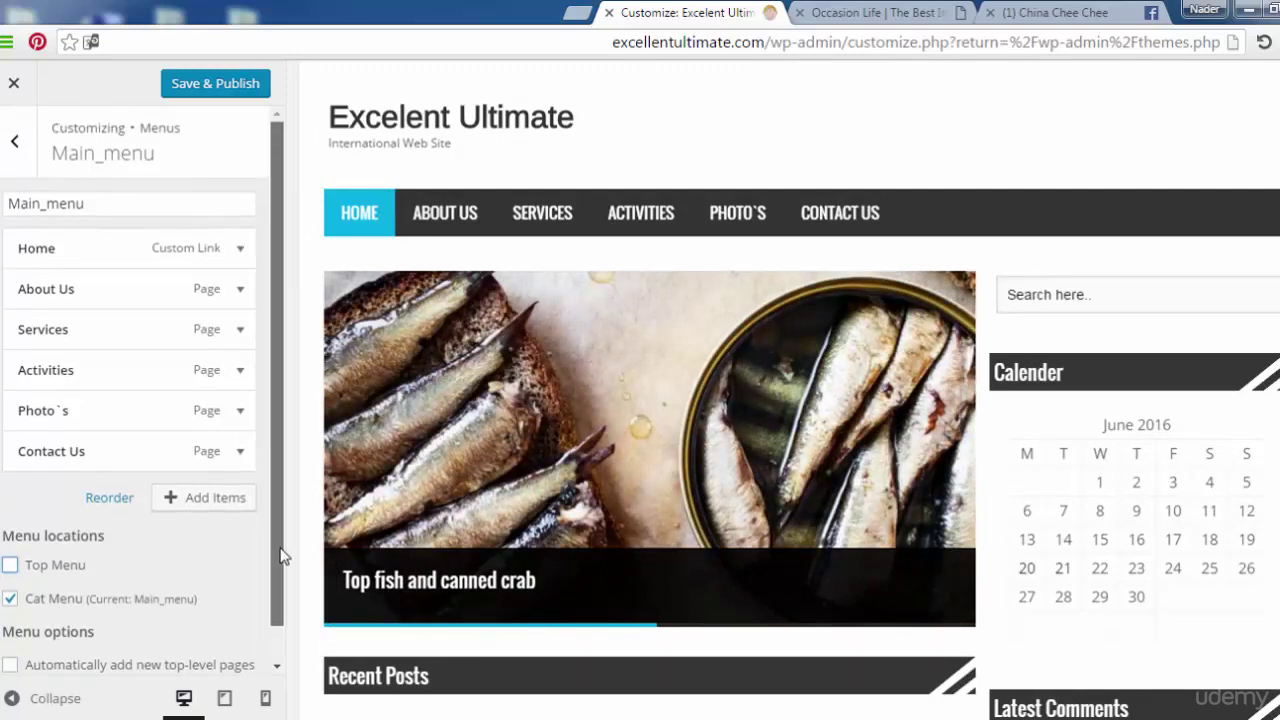
pyautogui.click(228, 90)
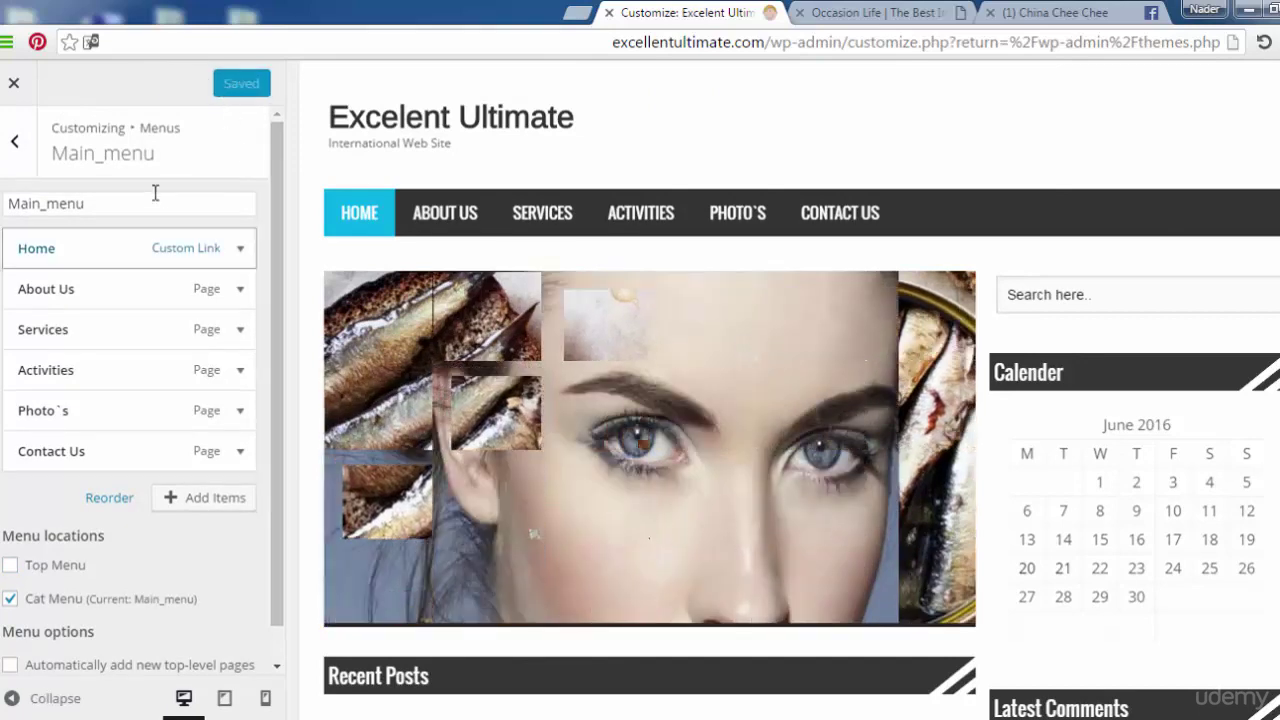
# Assign the primary menu to the Top Menu location and publish the change.
pyautogui.click(15, 142)
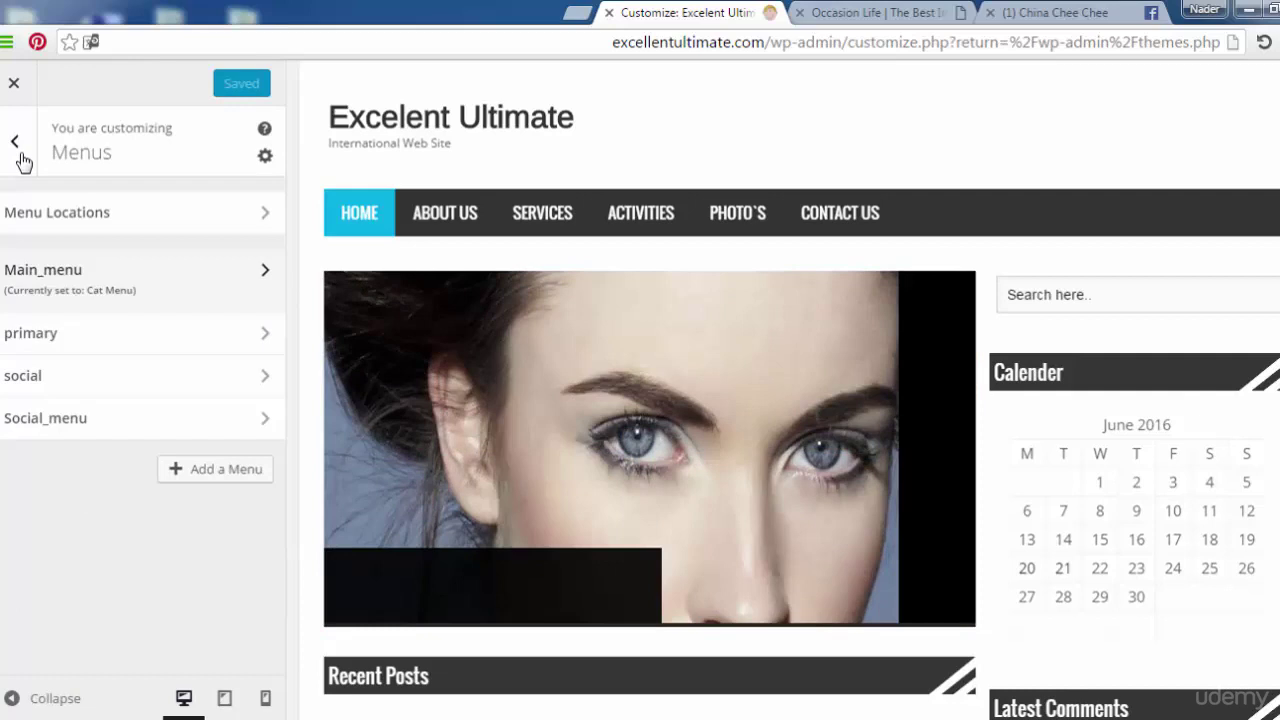
pyautogui.click(175, 347)
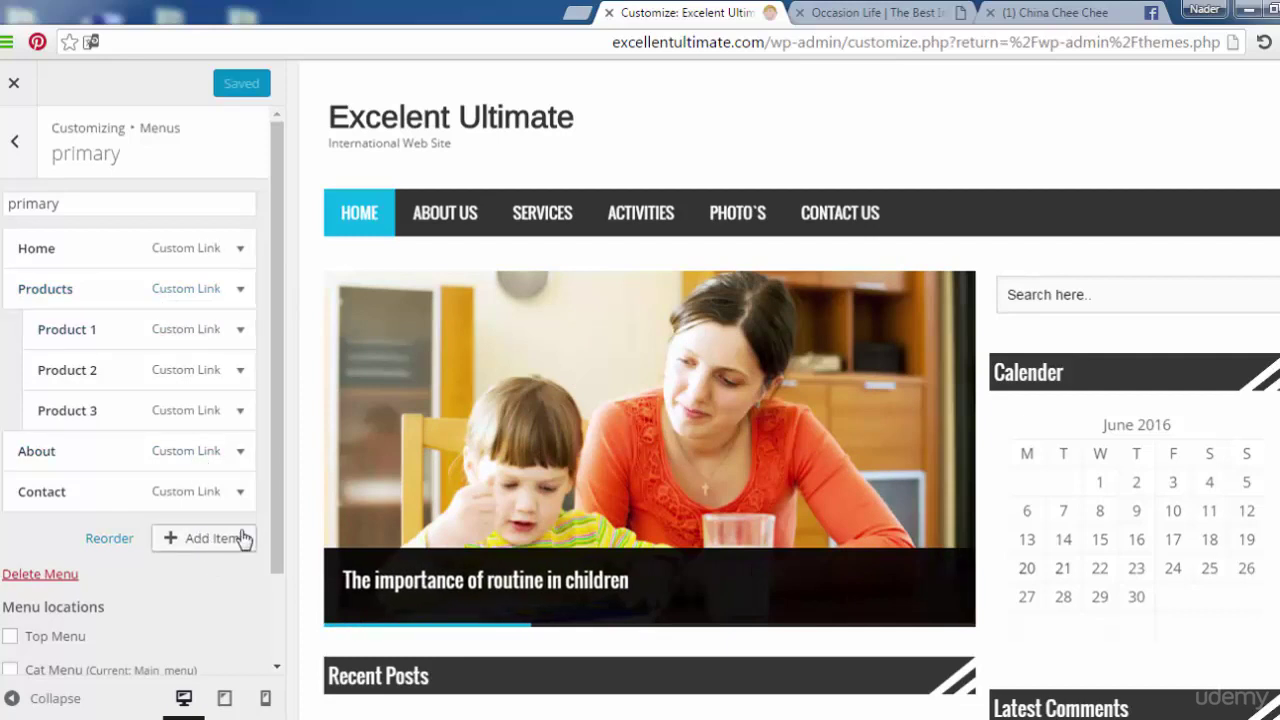
pyautogui.moveTo(278, 517); pyautogui.dragTo(130, 563)
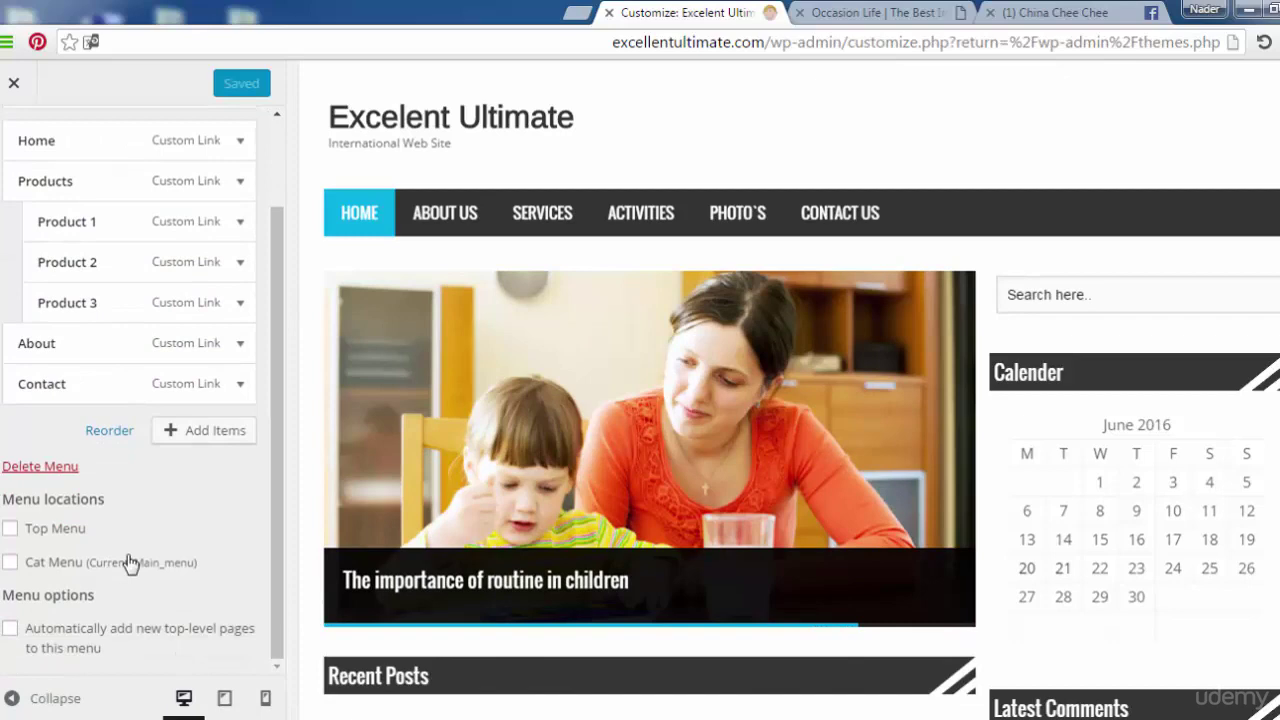
pyautogui.click(10, 530)
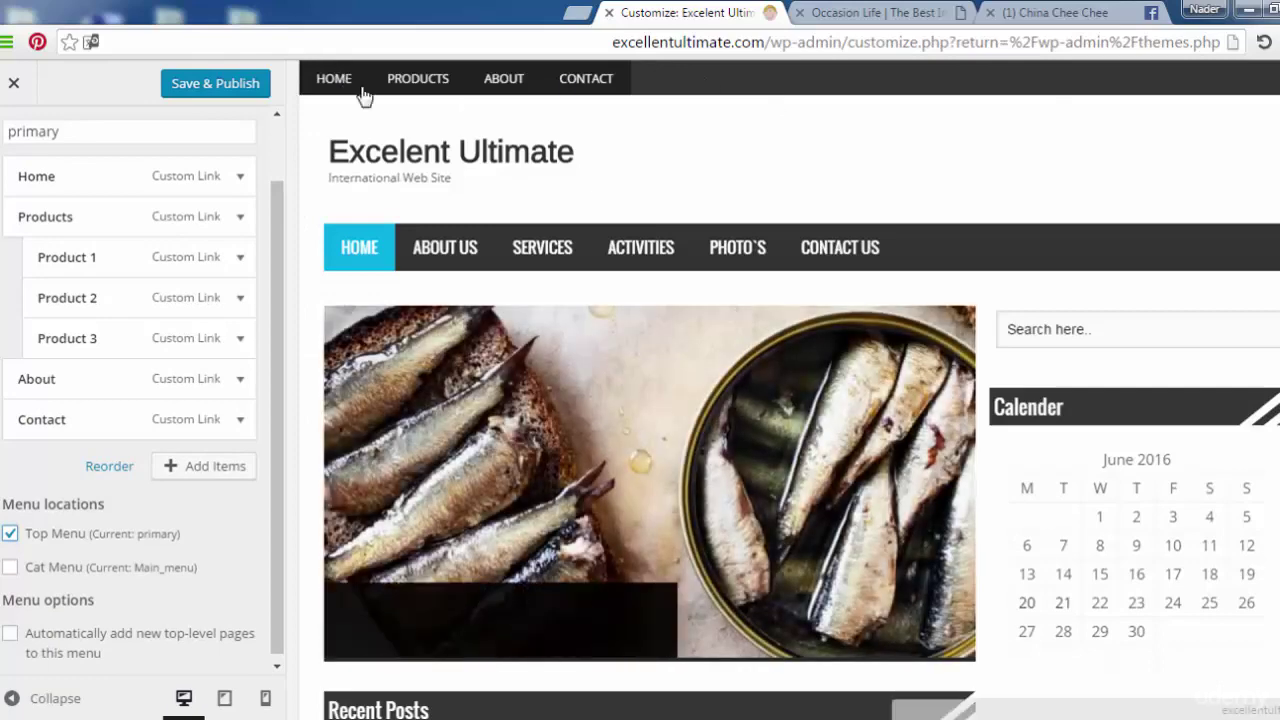
pyautogui.moveTo(435, 95)
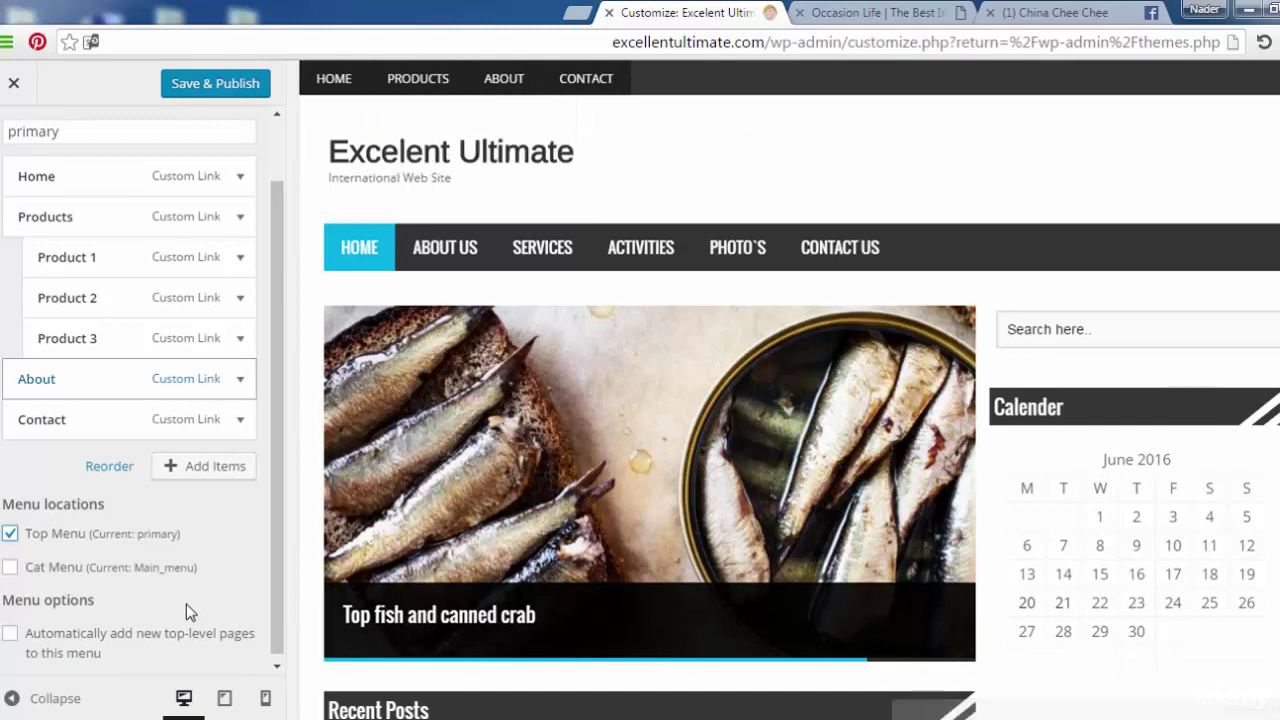
pyautogui.click(219, 92)
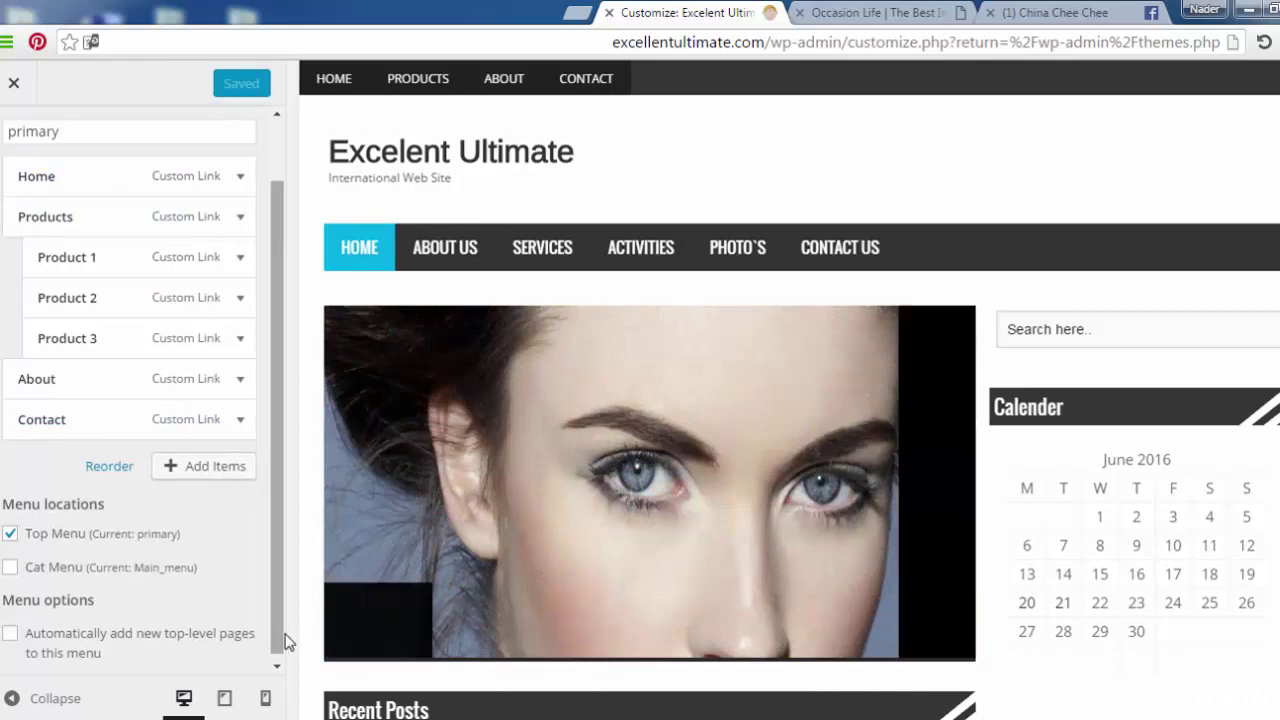
pyautogui.scroll(1, 251, 584)
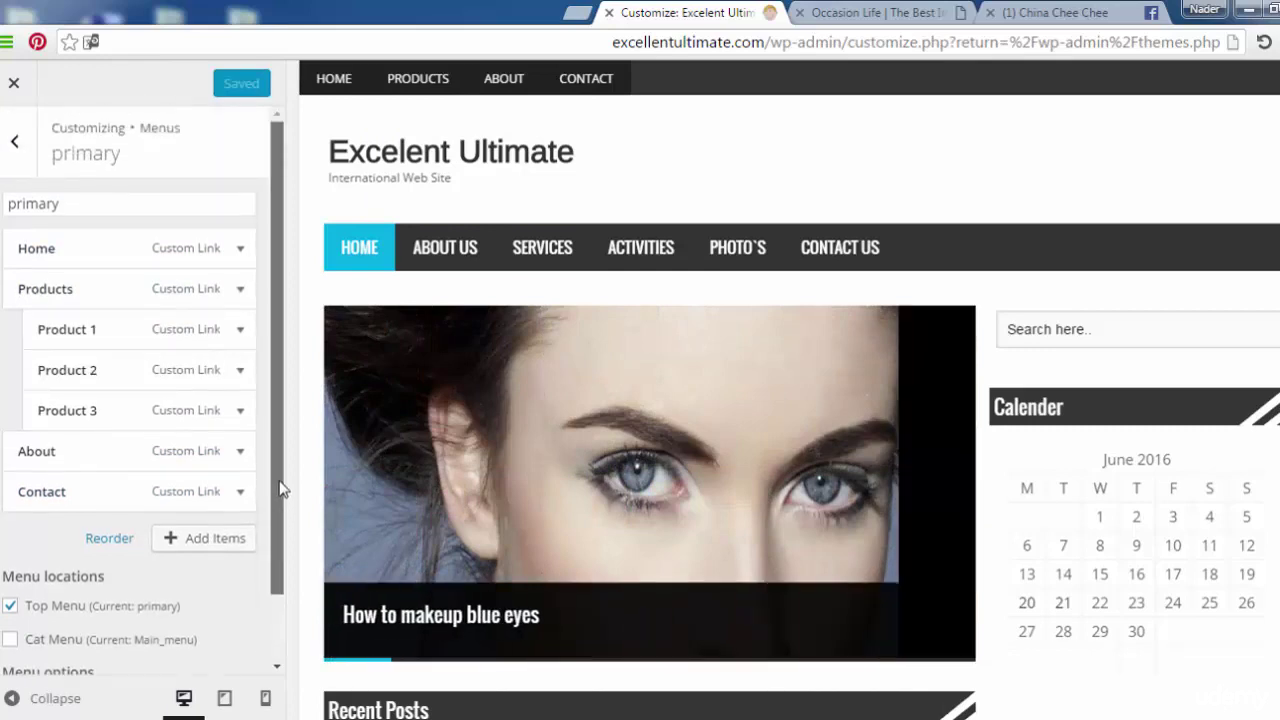
# Try the social menu in the Cat Menu and Top Menu locations in turn, leaving it assigned to neither.
pyautogui.click(16, 143)
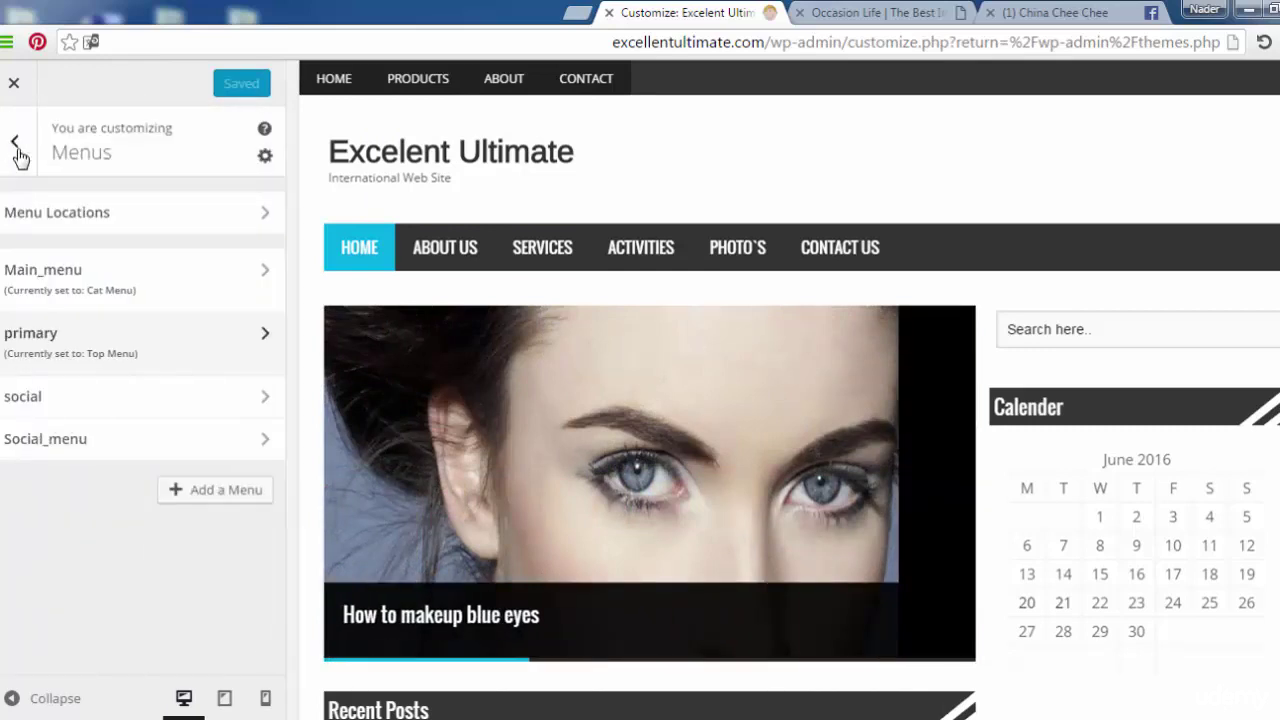
pyautogui.click(145, 406)
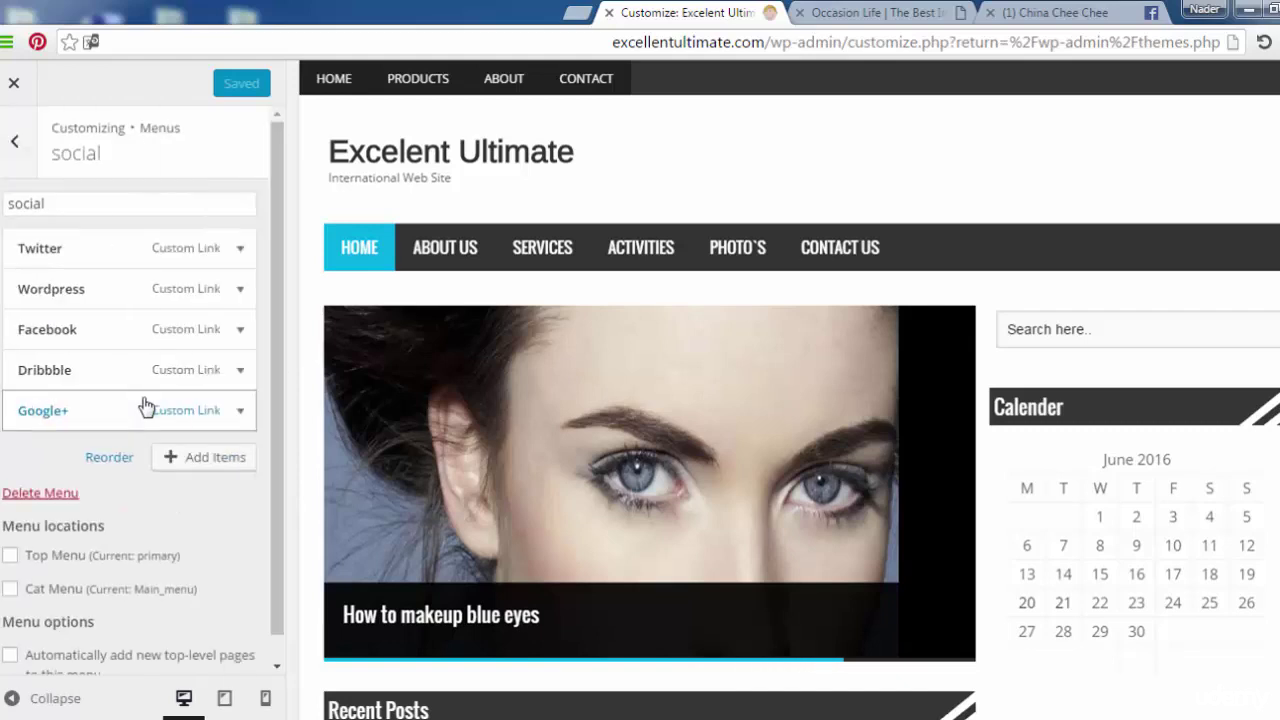
pyautogui.moveTo(271, 556); pyautogui.dragTo(268, 635)
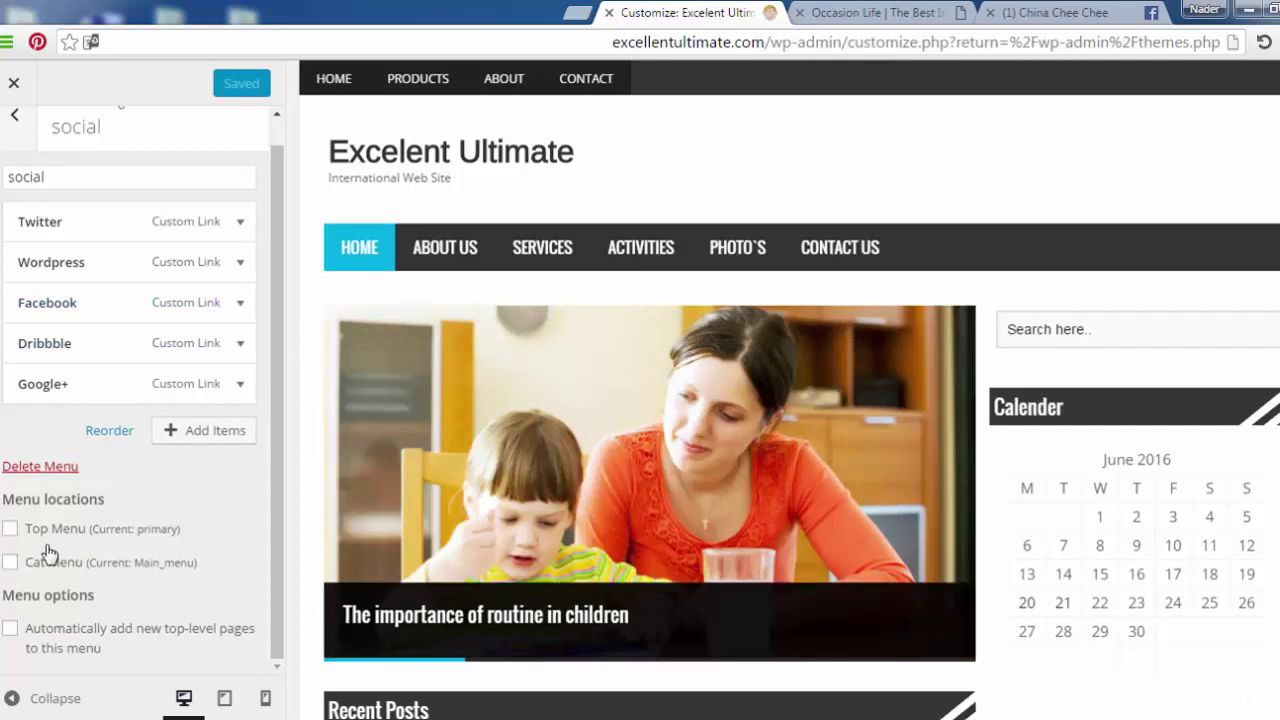
pyautogui.click(10, 562)
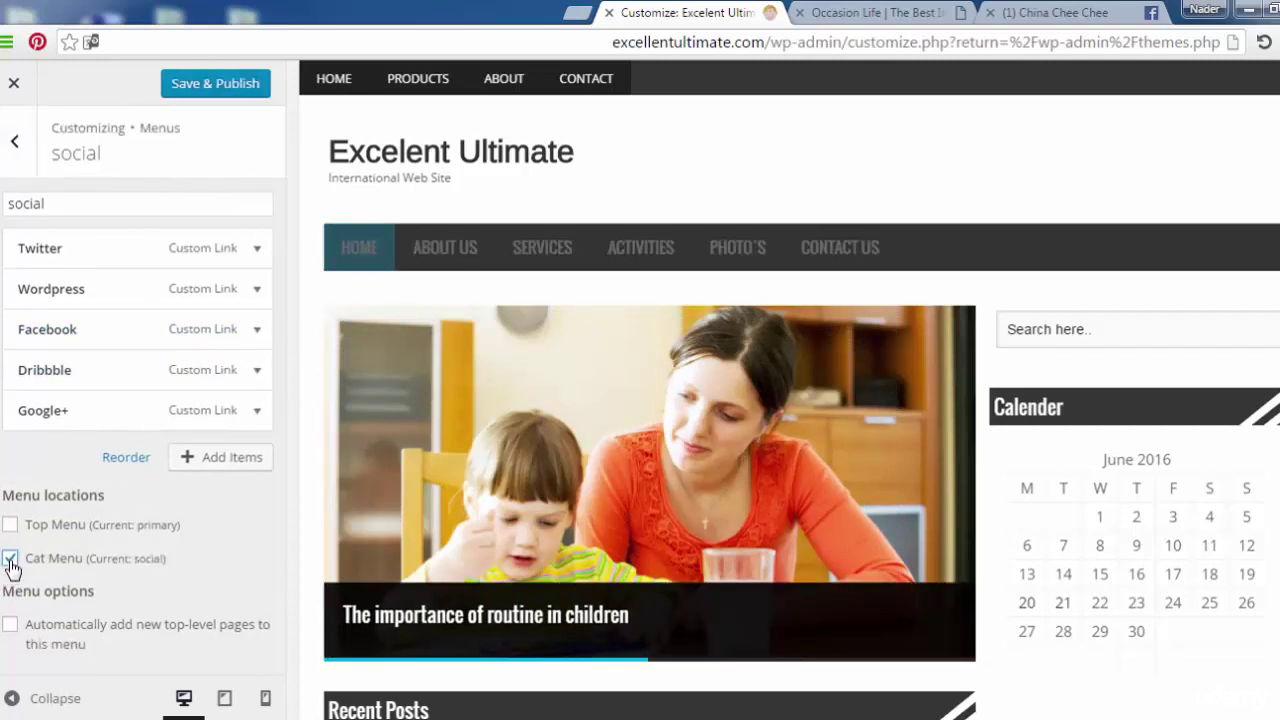
pyautogui.click(10, 560)
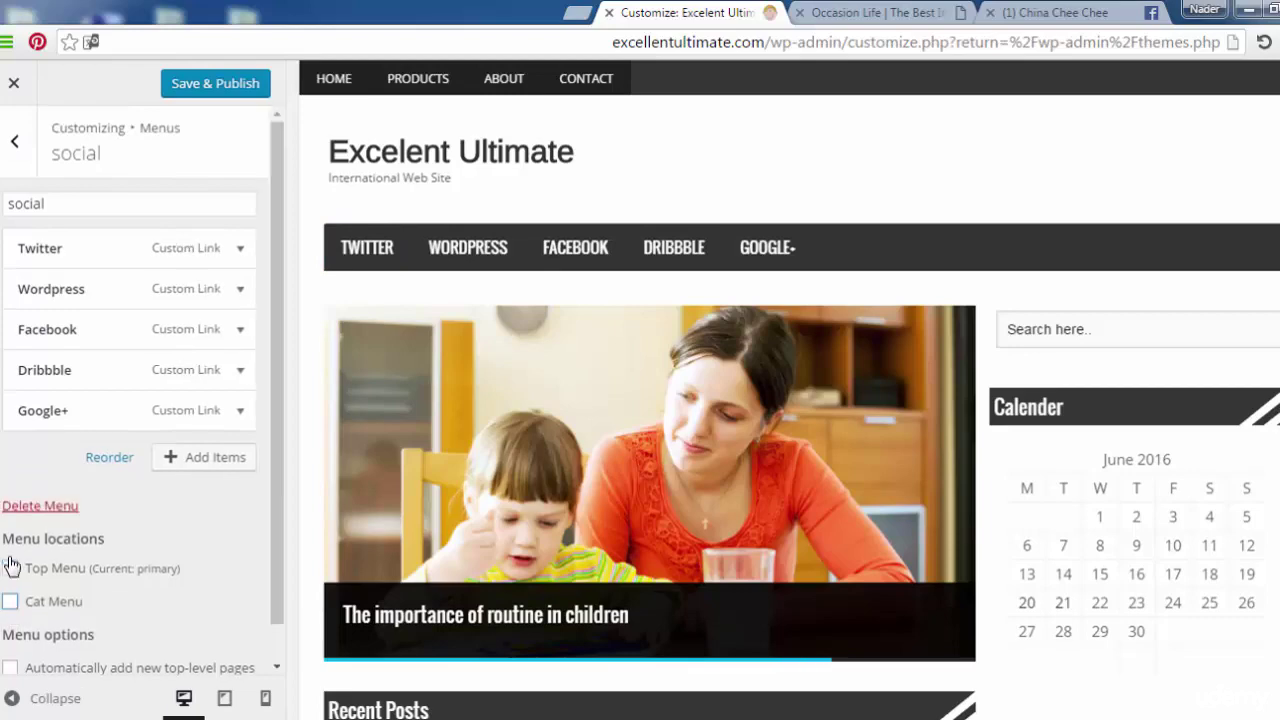
pyautogui.click(11, 556)
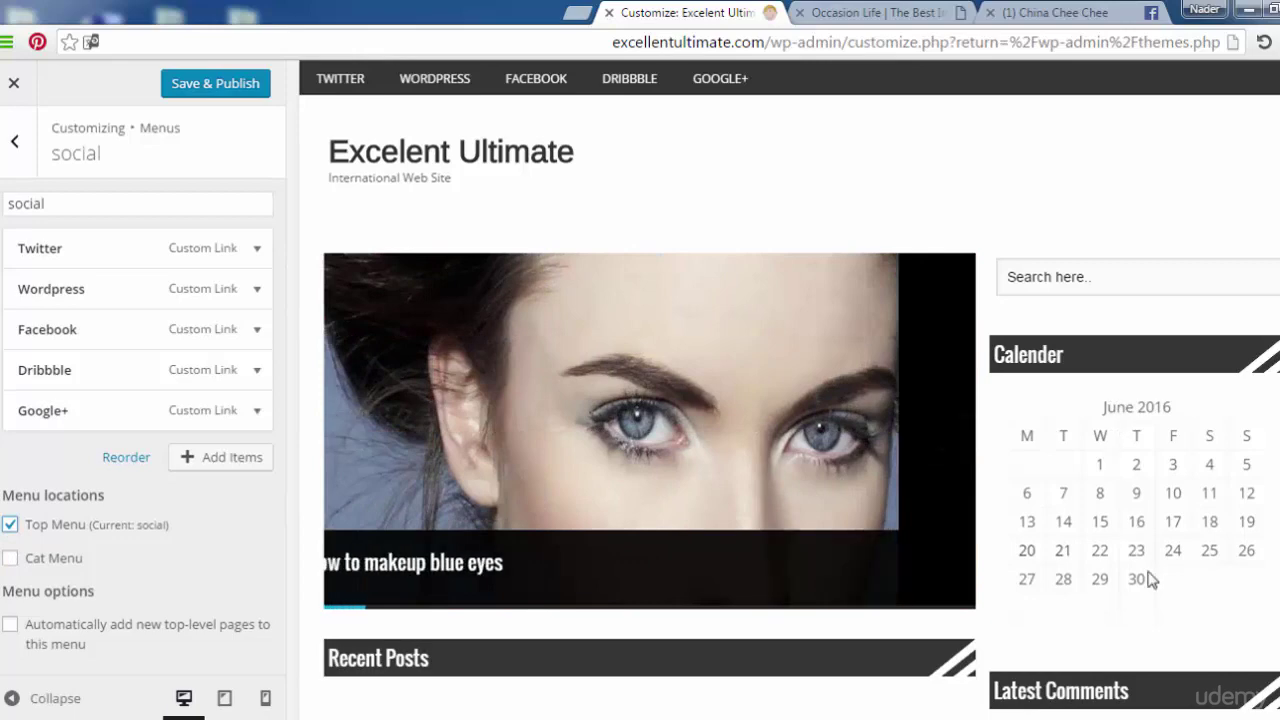
pyautogui.click(10, 525)
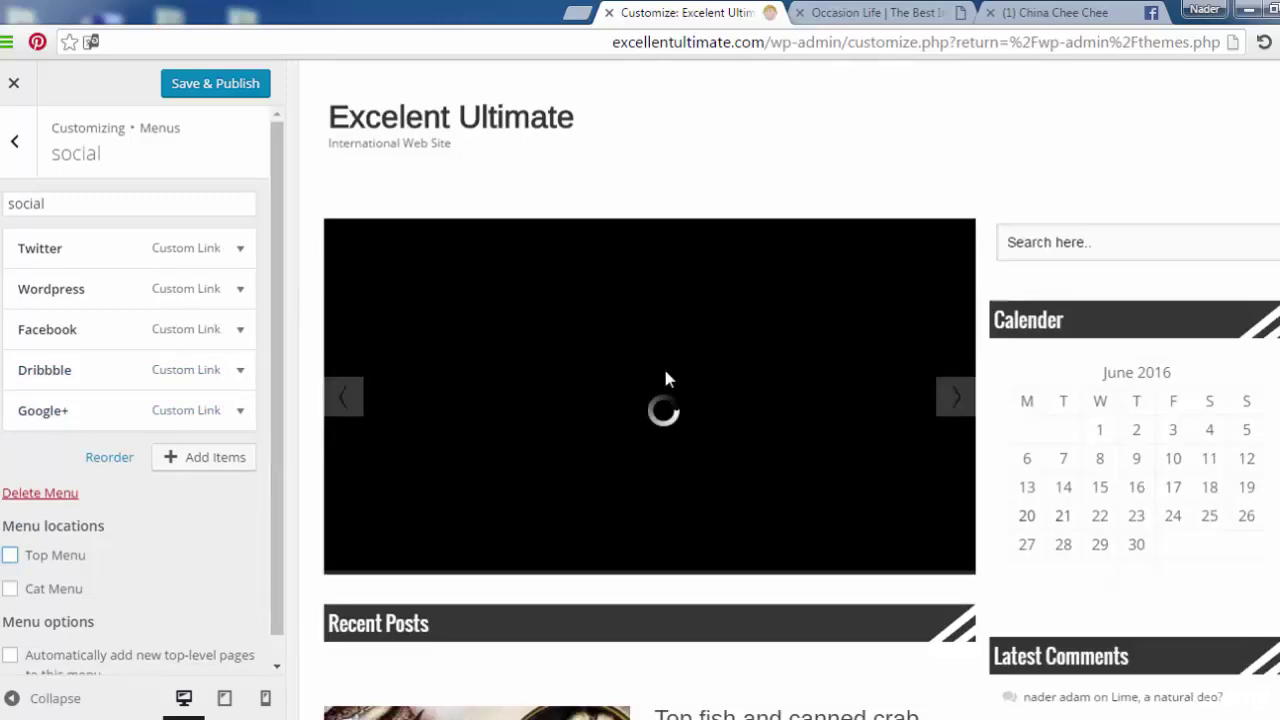
pyautogui.click(10, 556)
pyautogui.click(11, 527)
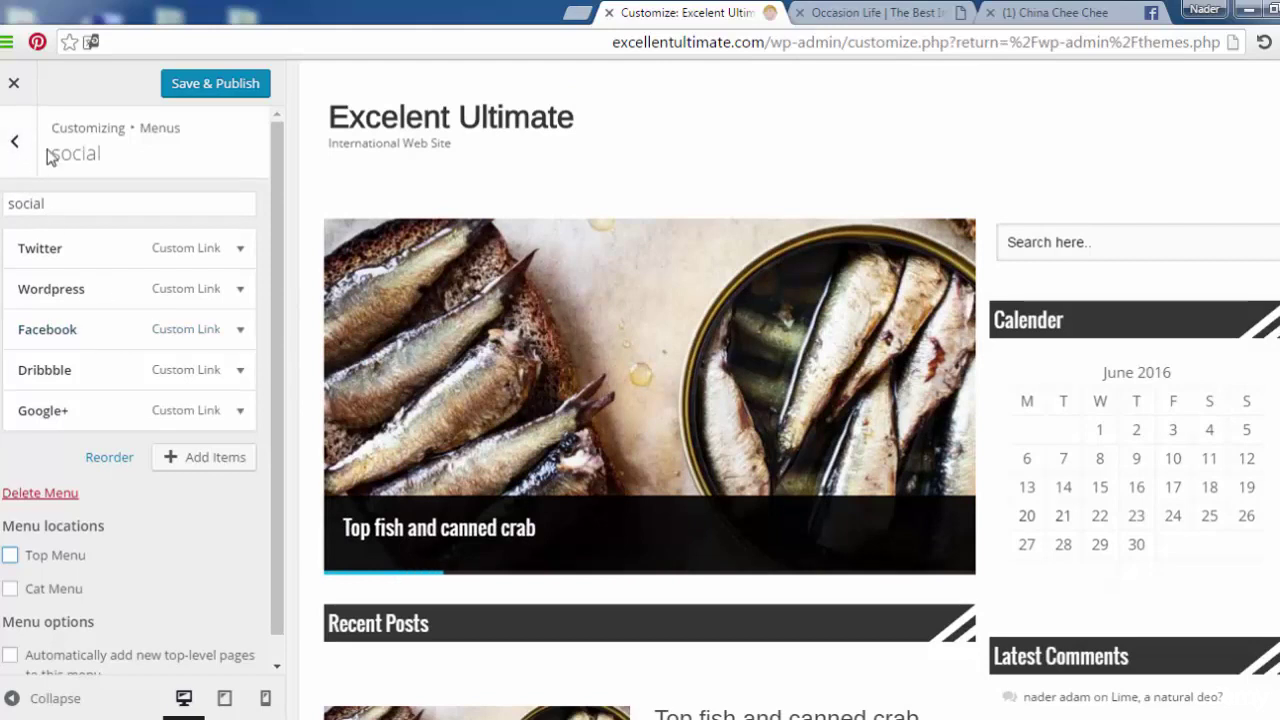
# Reassign Main_menu to the Cat Menu location only and publish the change.
pyautogui.click(9, 163)
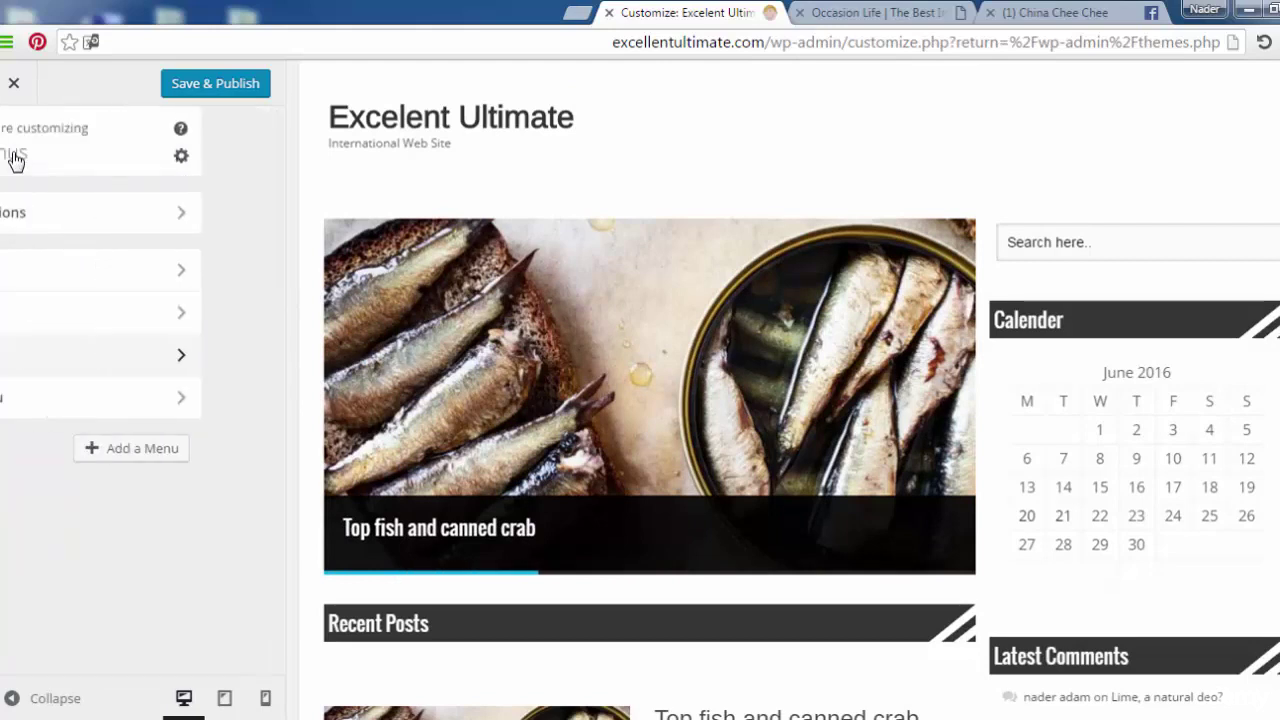
pyautogui.click(150, 284)
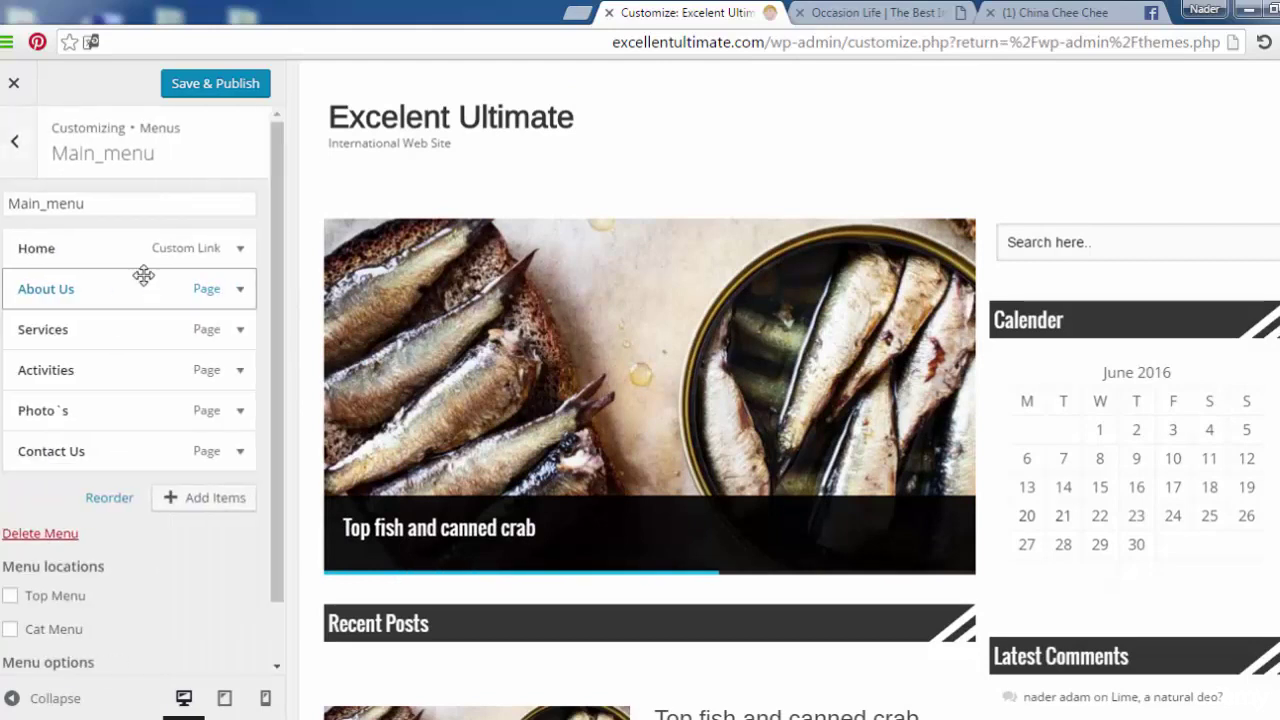
pyautogui.click(12, 598)
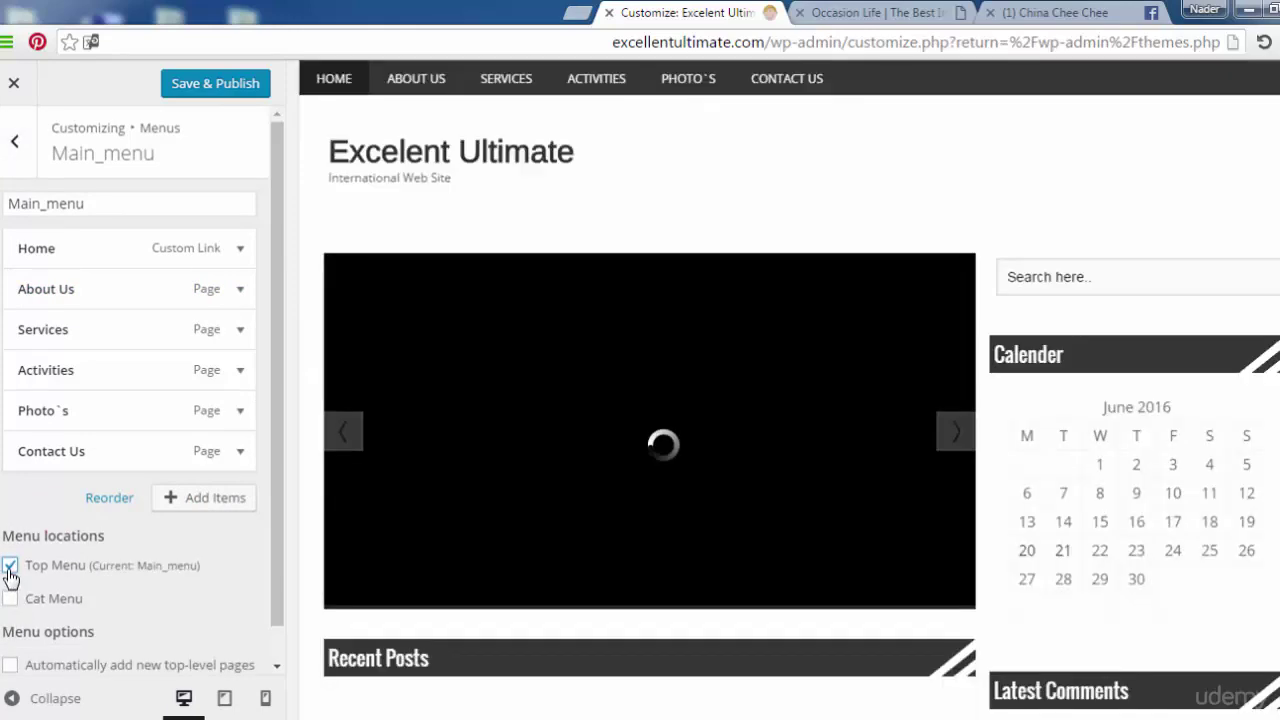
pyautogui.click(10, 568)
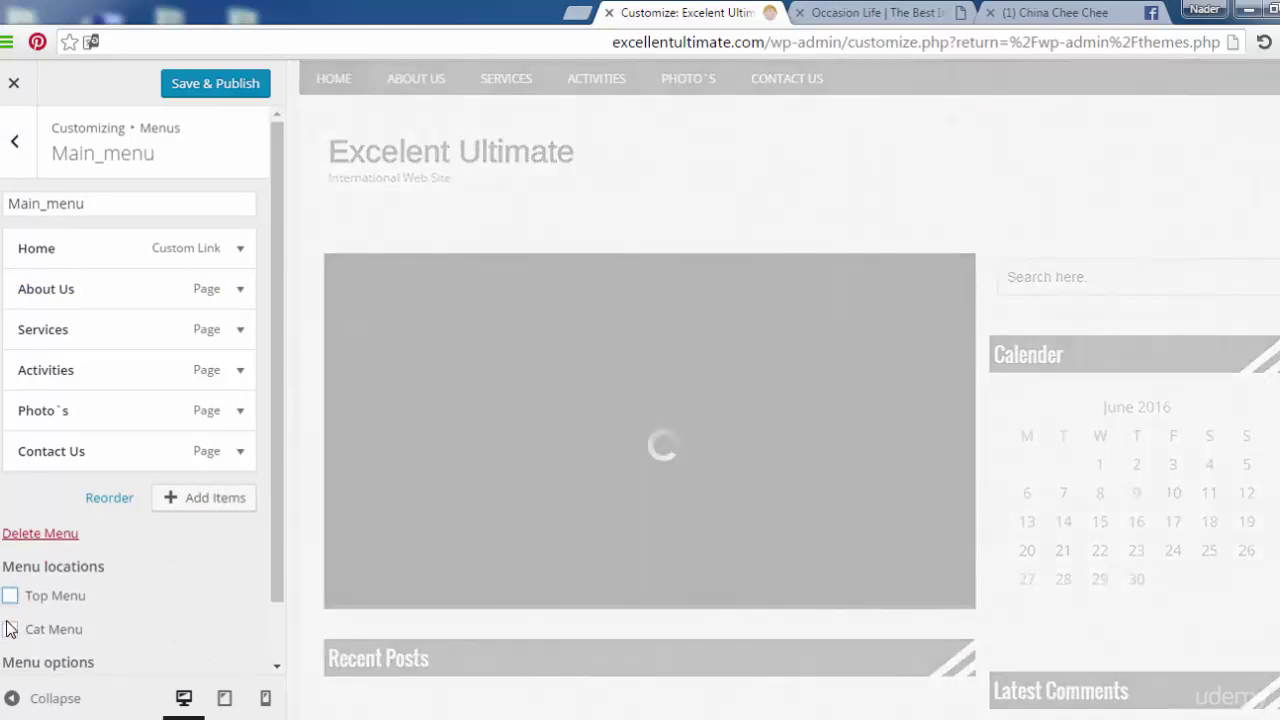
pyautogui.click(10, 628)
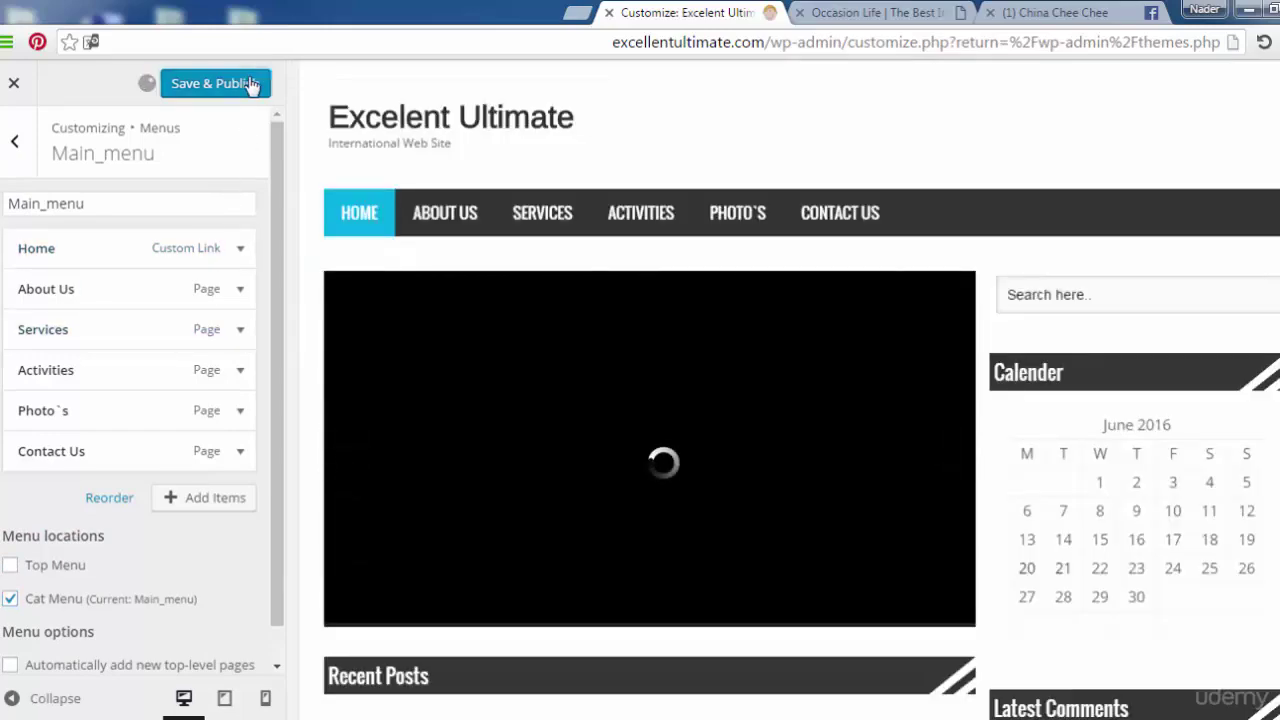
pyautogui.click(251, 86)
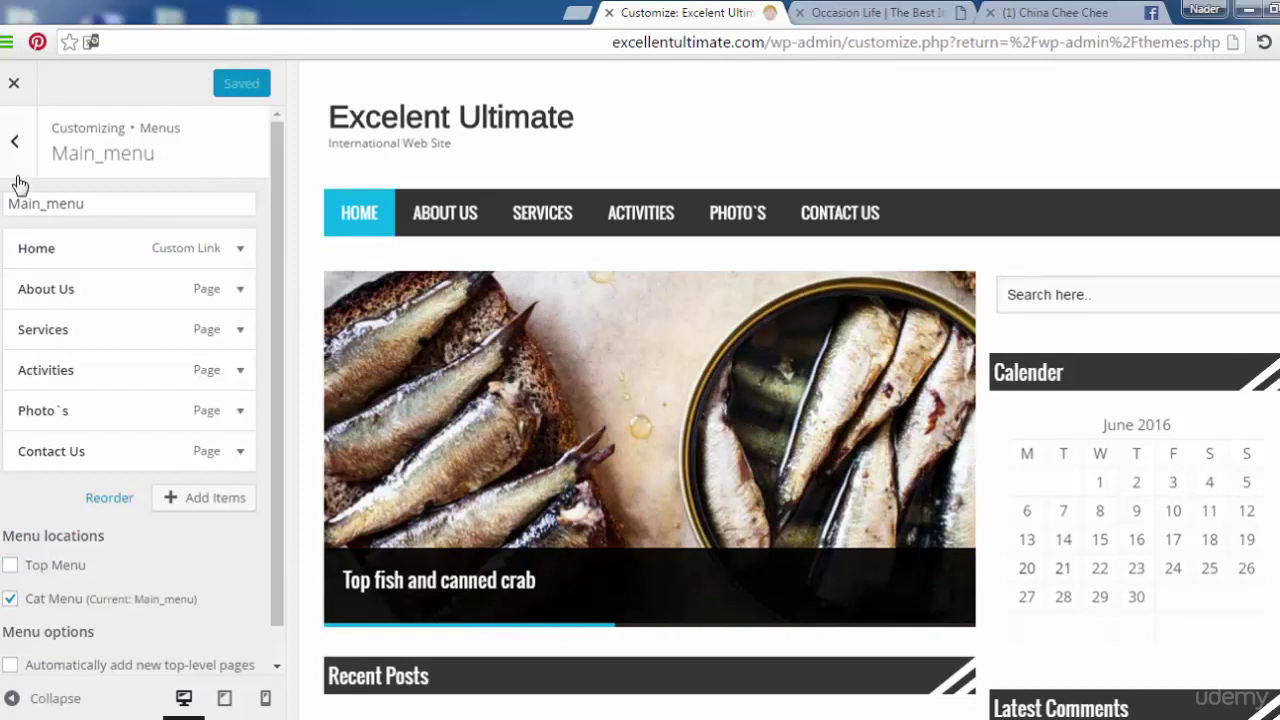
# Set the primary menu as the Top Menu again and publish the change.
pyautogui.click(15, 146)
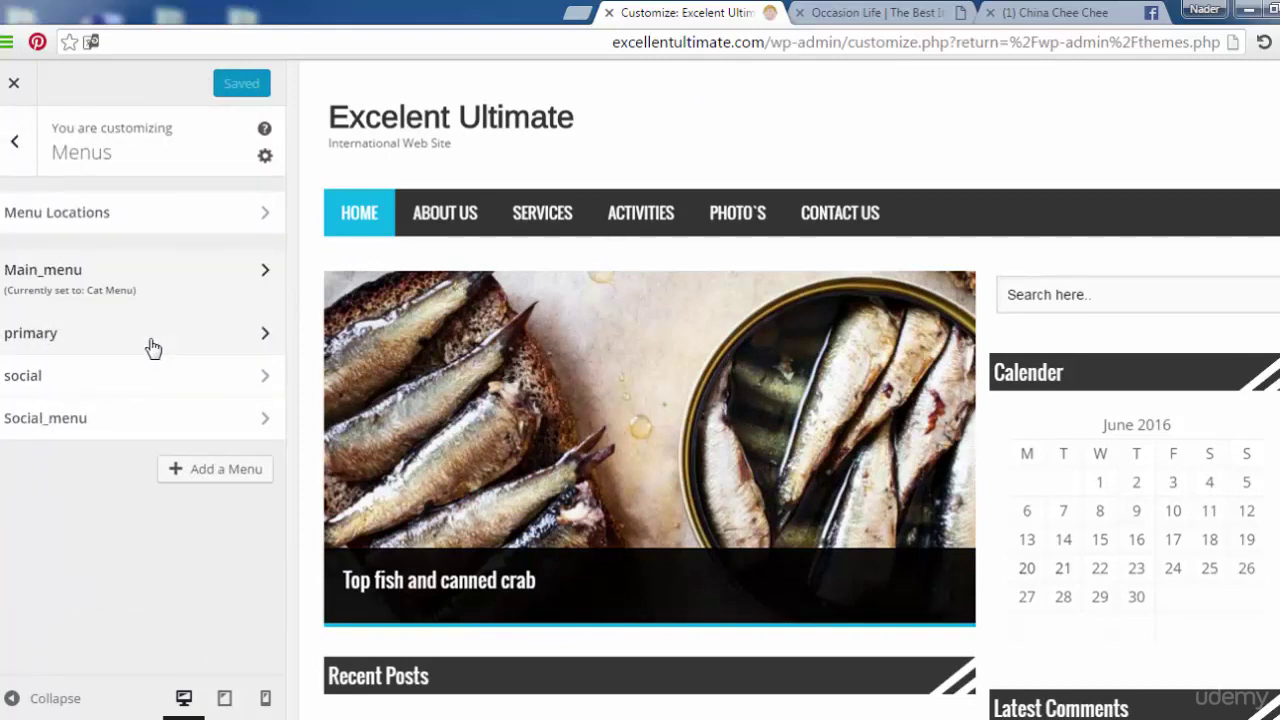
pyautogui.click(153, 347)
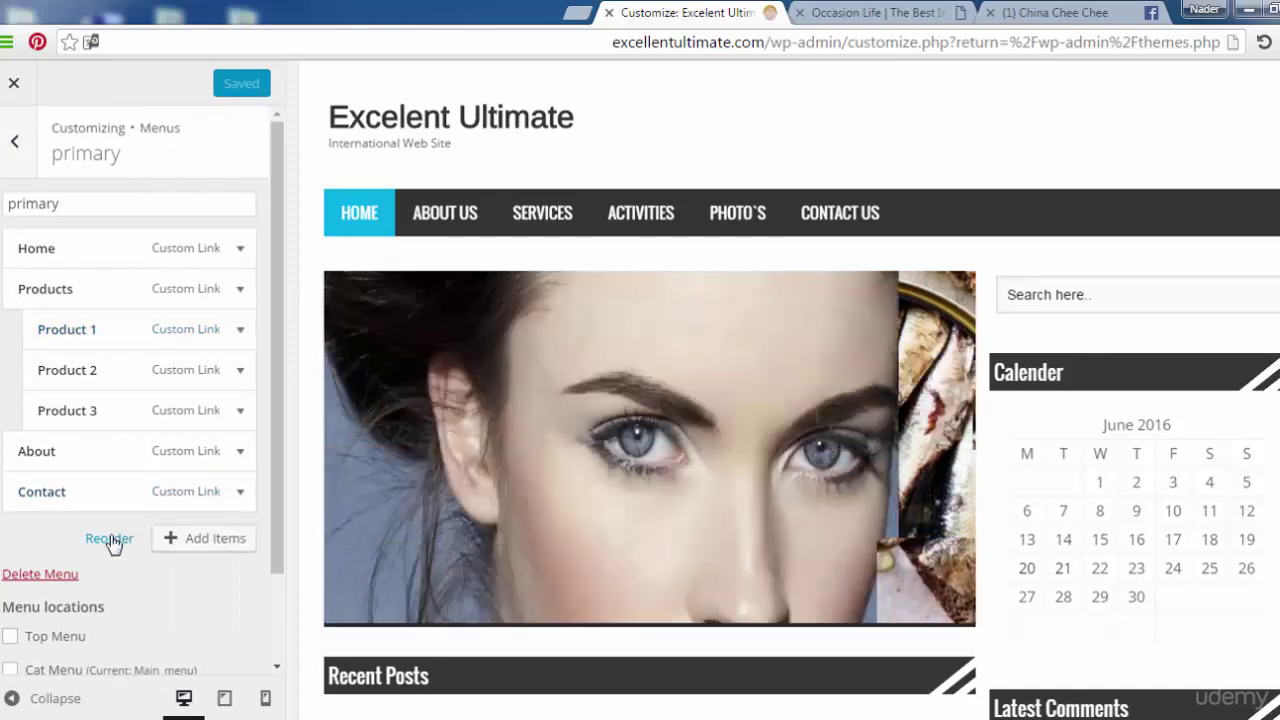
pyautogui.click(33, 641)
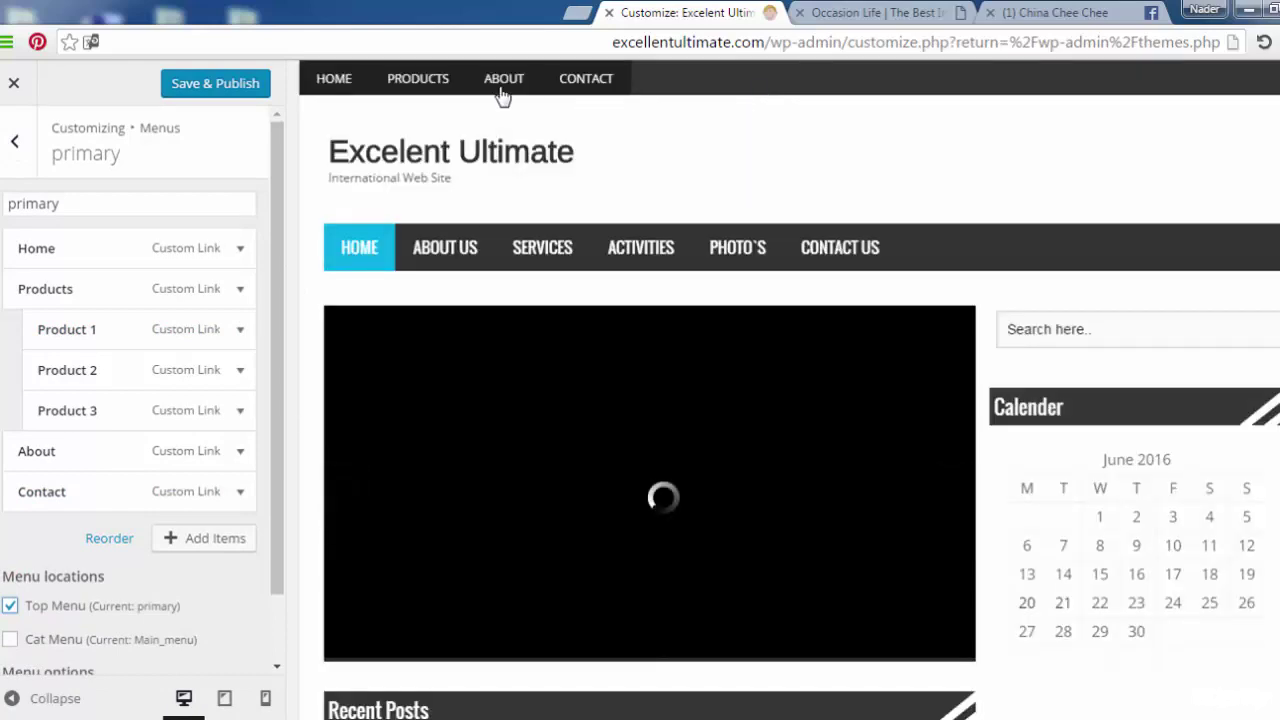
pyautogui.click(190, 85)
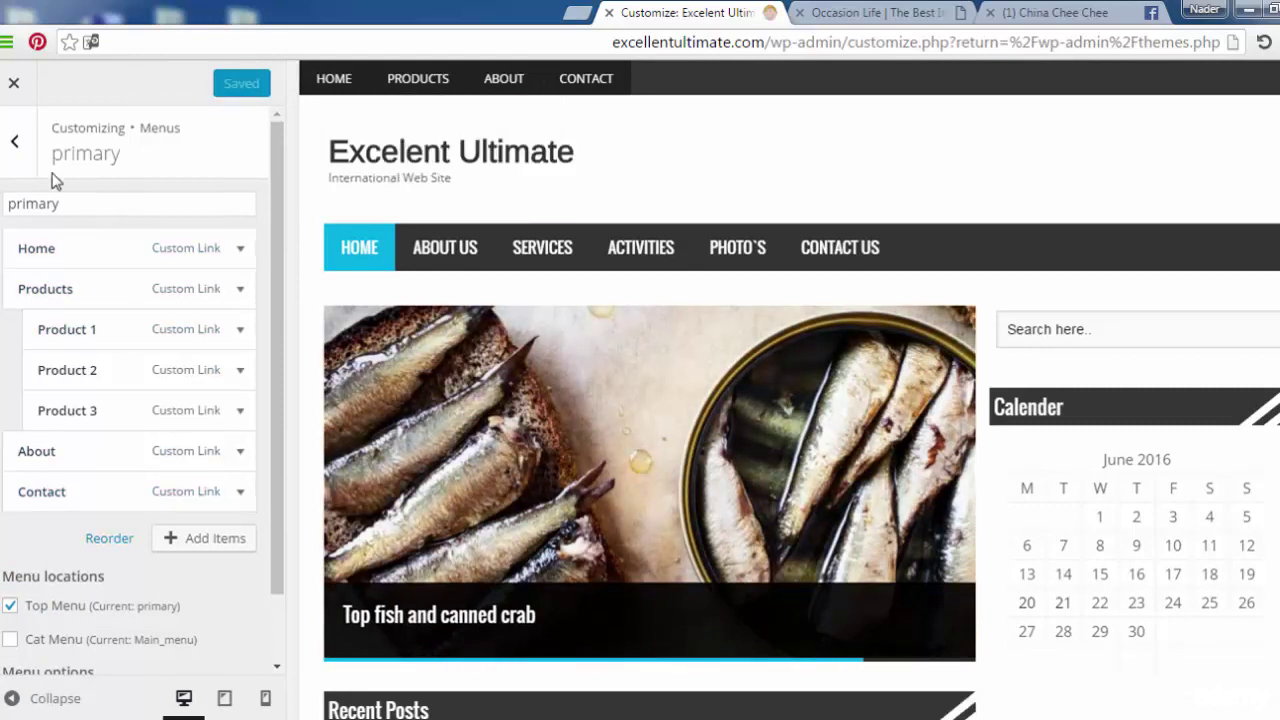
# Leave the menu settings, open the Default Sidebar widget area and compare its widgets with the sidebar in the site preview.
pyautogui.click(16, 145)
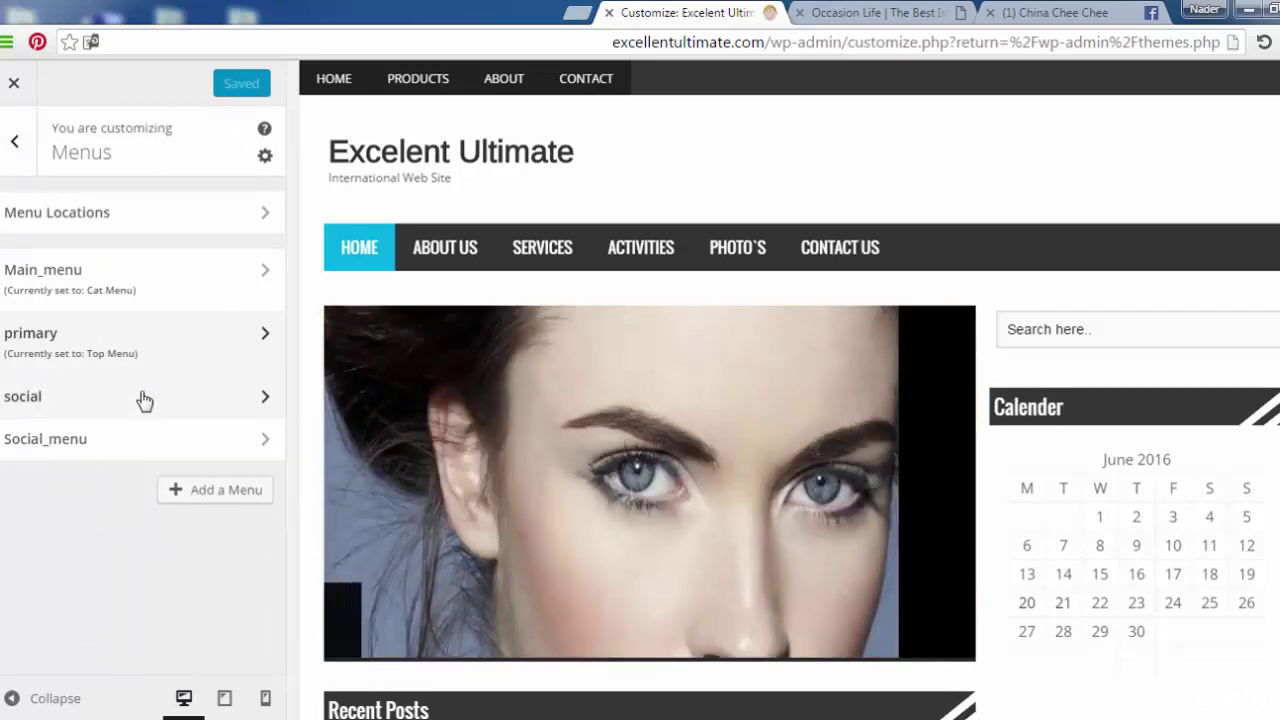
pyautogui.click(23, 149)
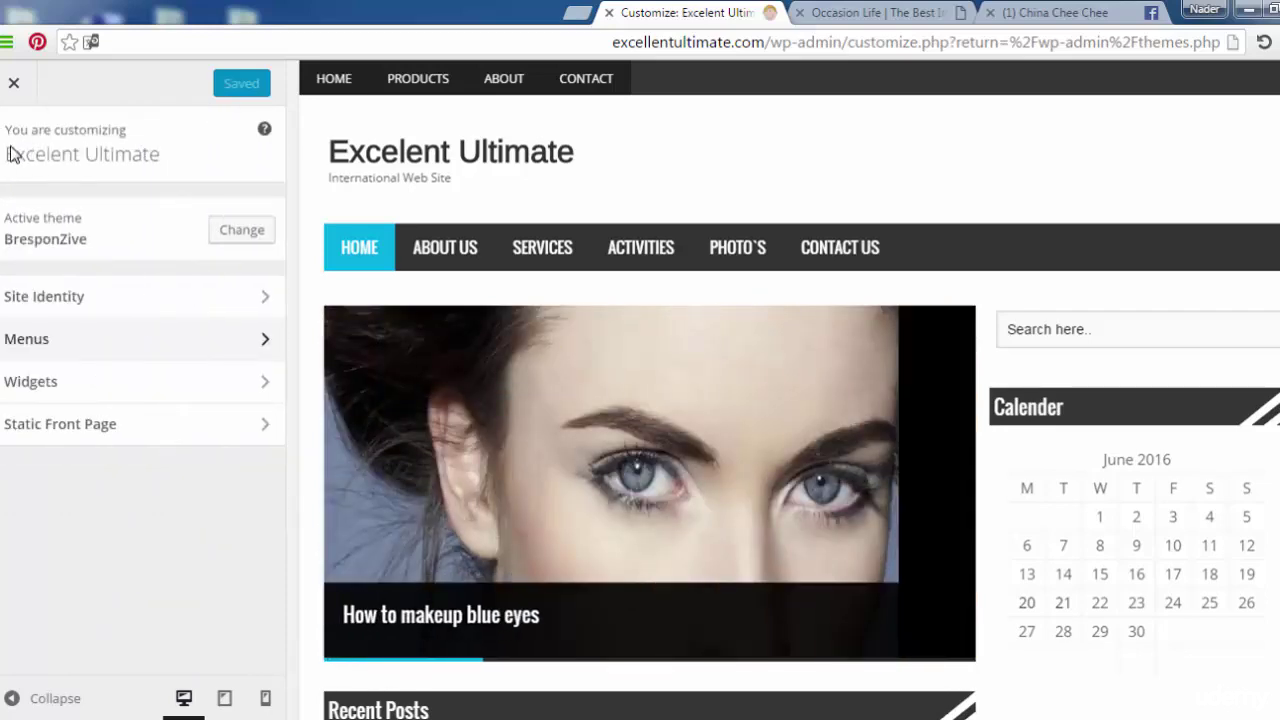
pyautogui.click(144, 381)
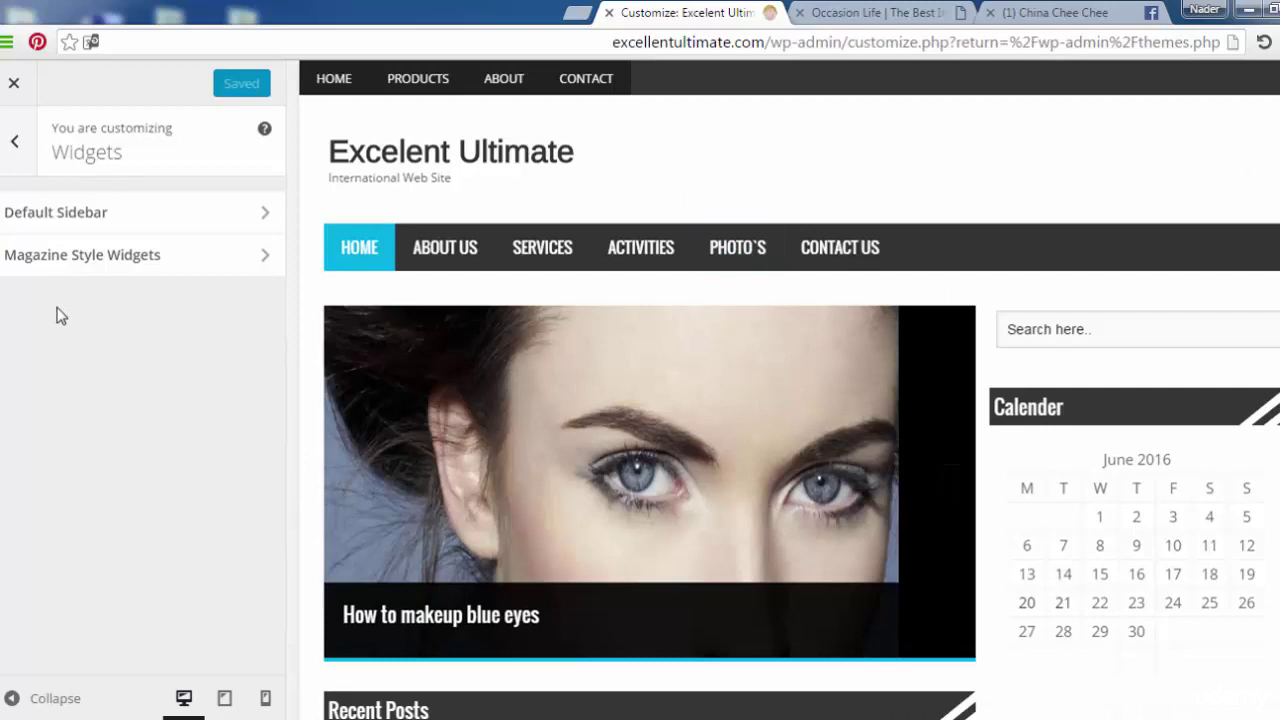
pyautogui.click(176, 211)
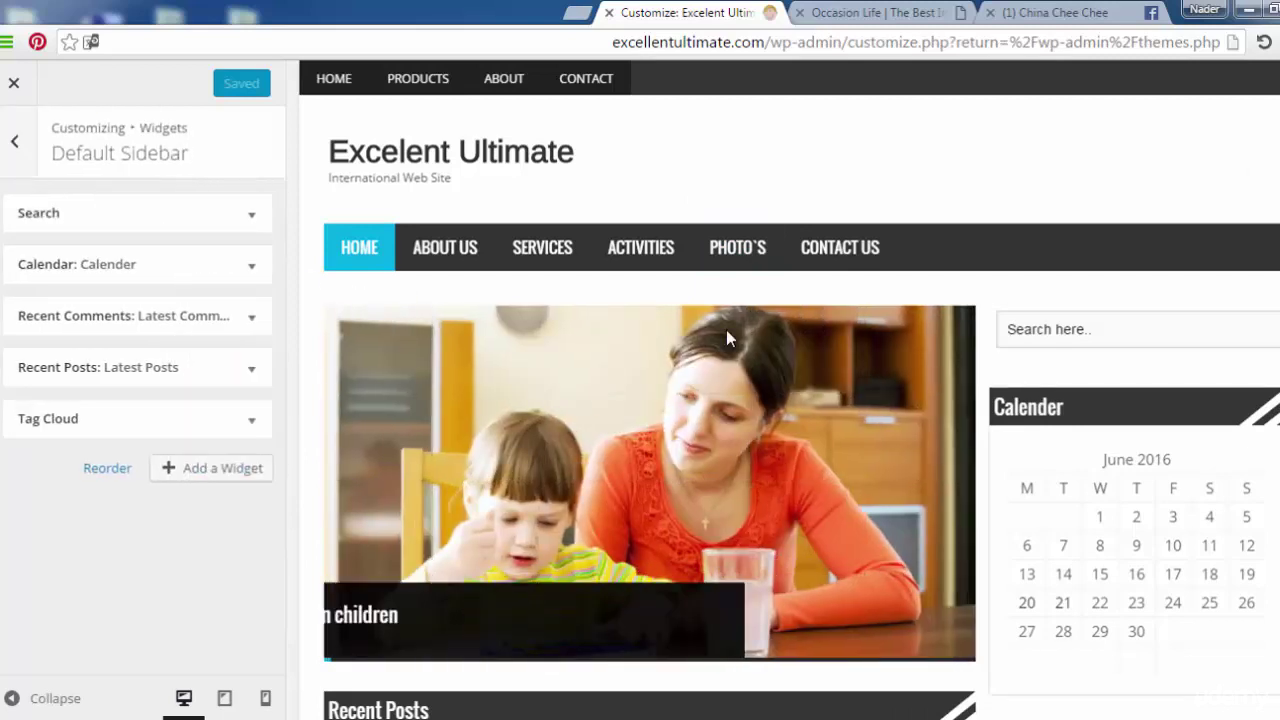
pyautogui.scroll(-10, 726, 330)
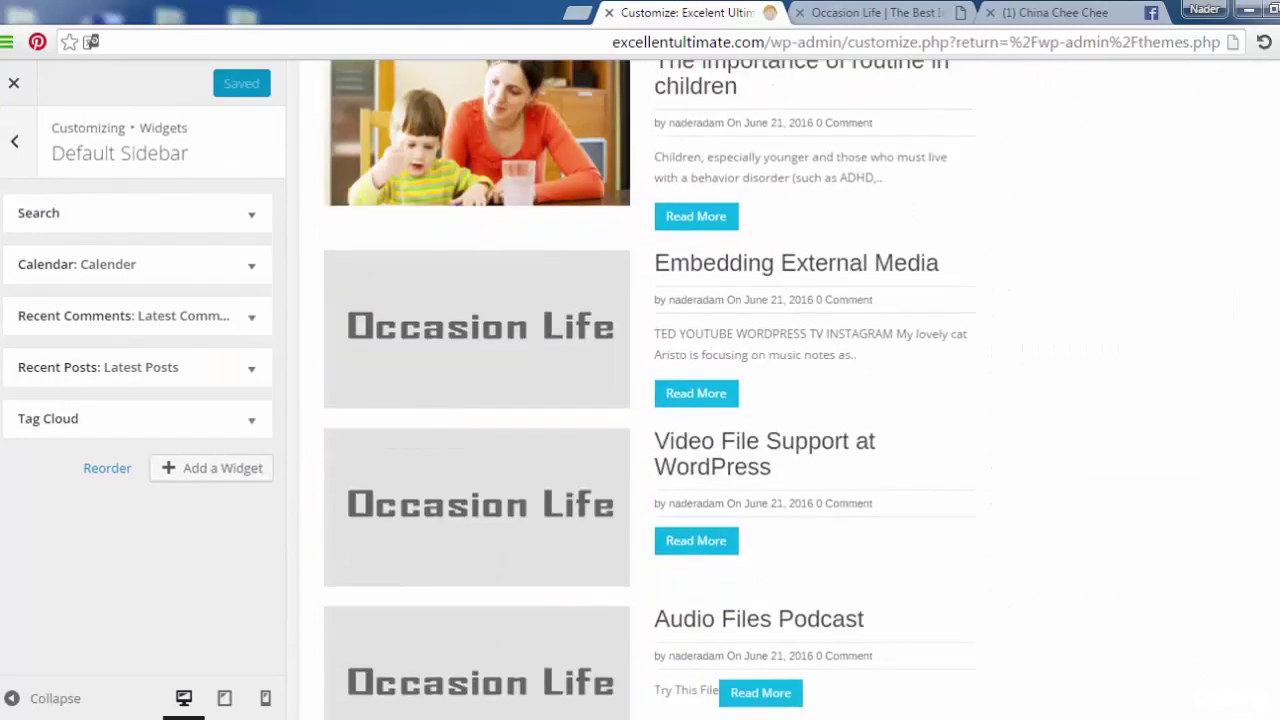
pyautogui.scroll(15, 293, 212)
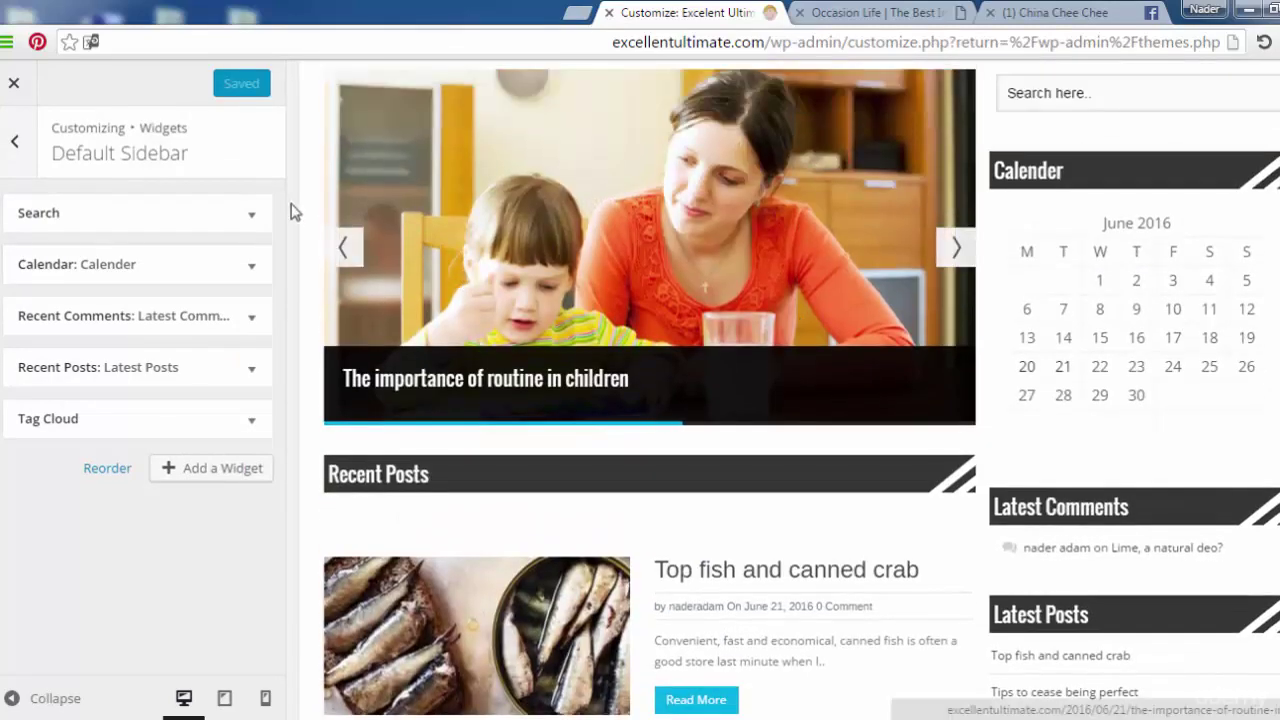
# Add a Categories widget to the Magazine Style Widgets area and enable its dropdown display, post counts and hierarchy.
pyautogui.click(17, 141)
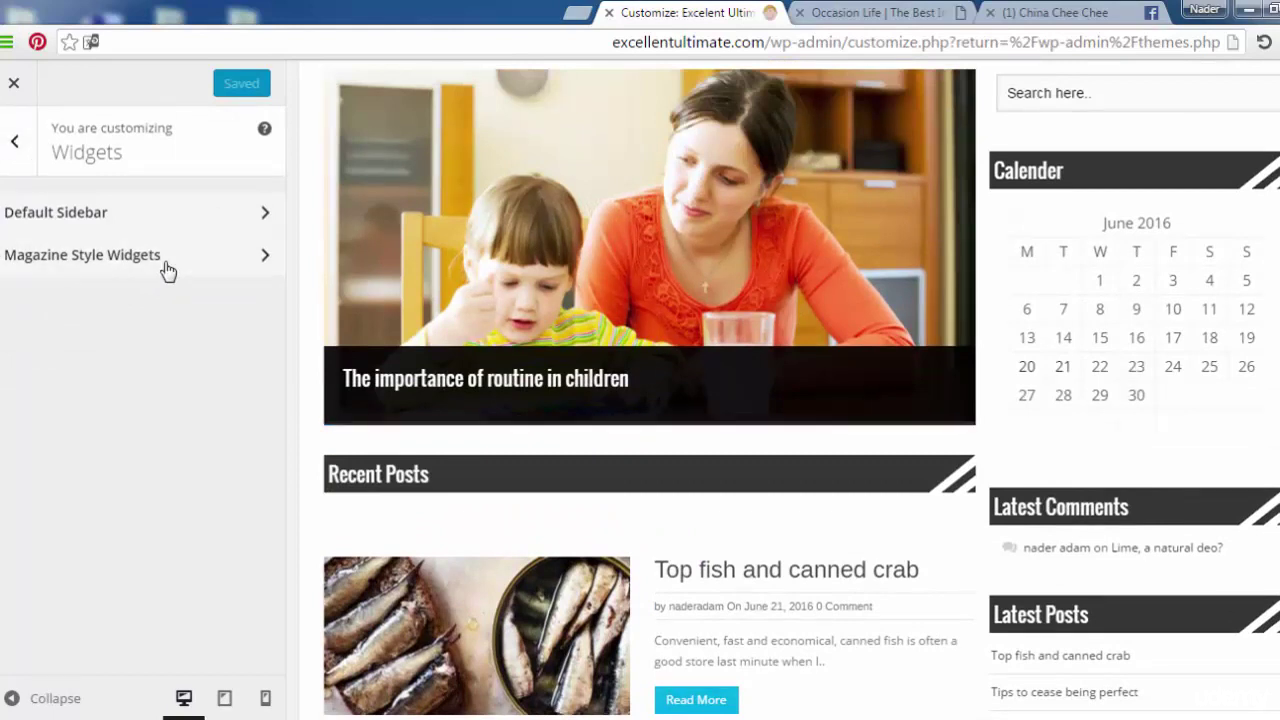
pyautogui.click(100, 258)
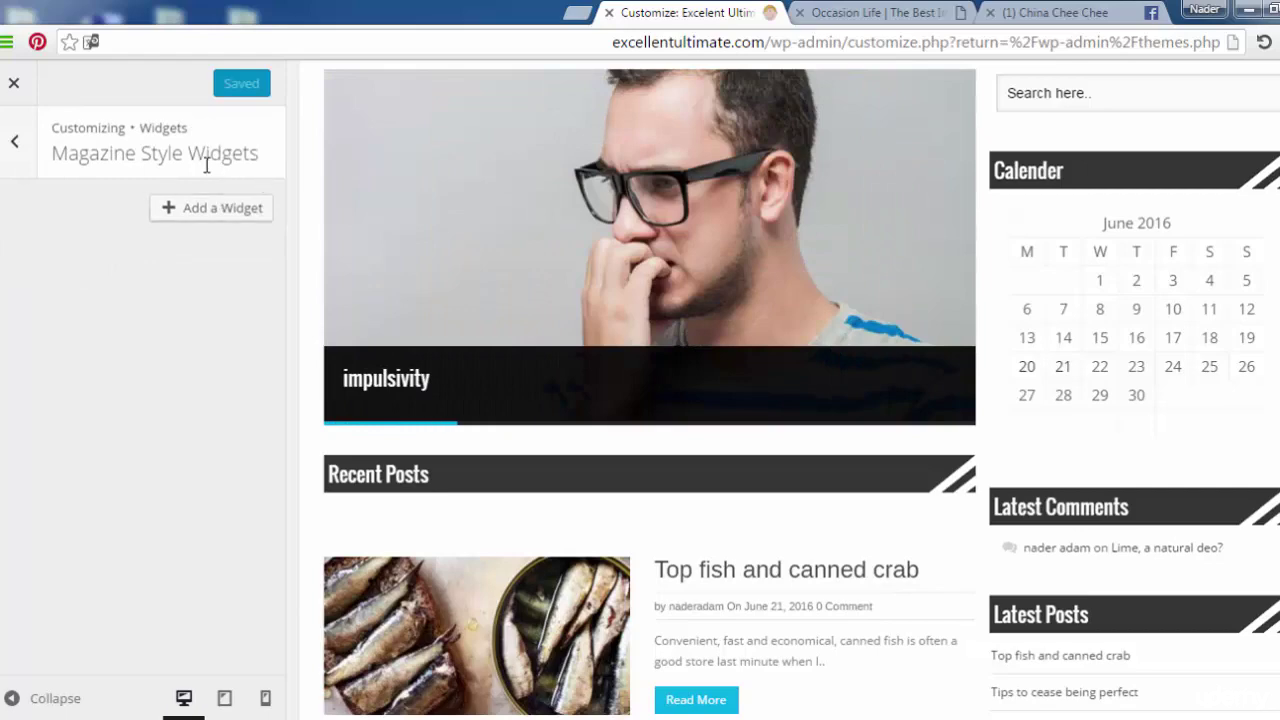
pyautogui.click(201, 212)
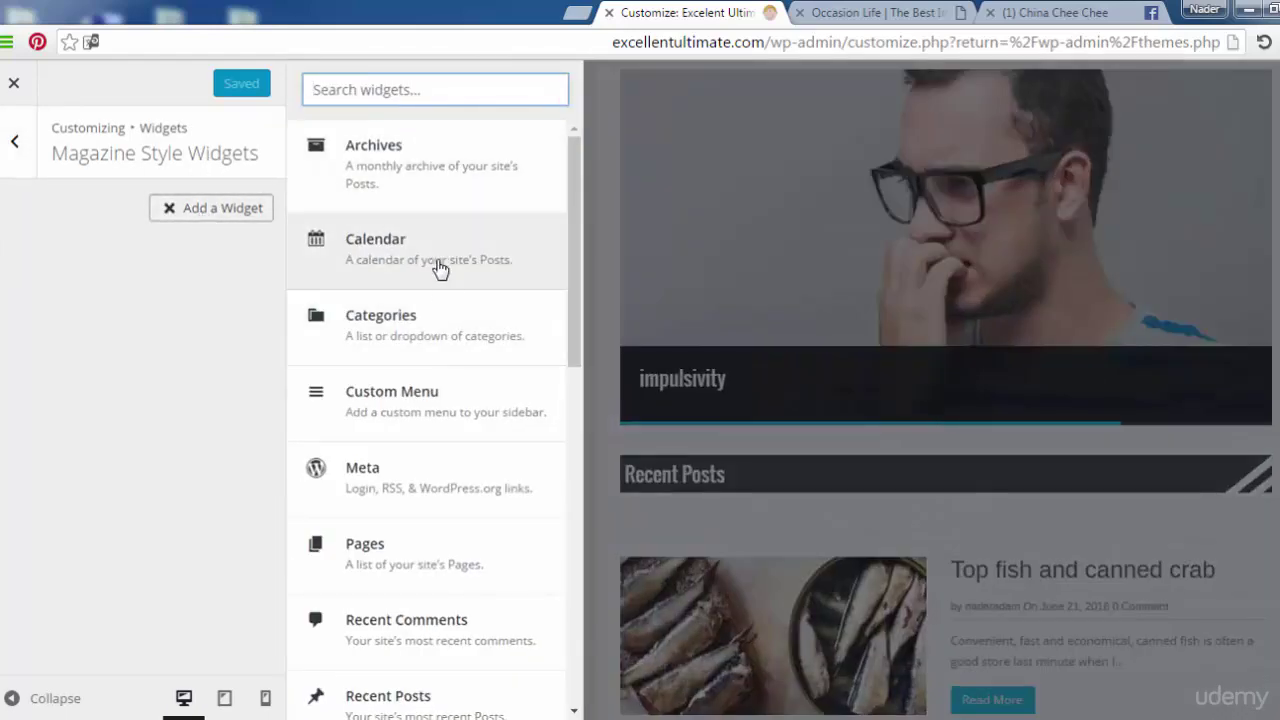
pyautogui.click(450, 334)
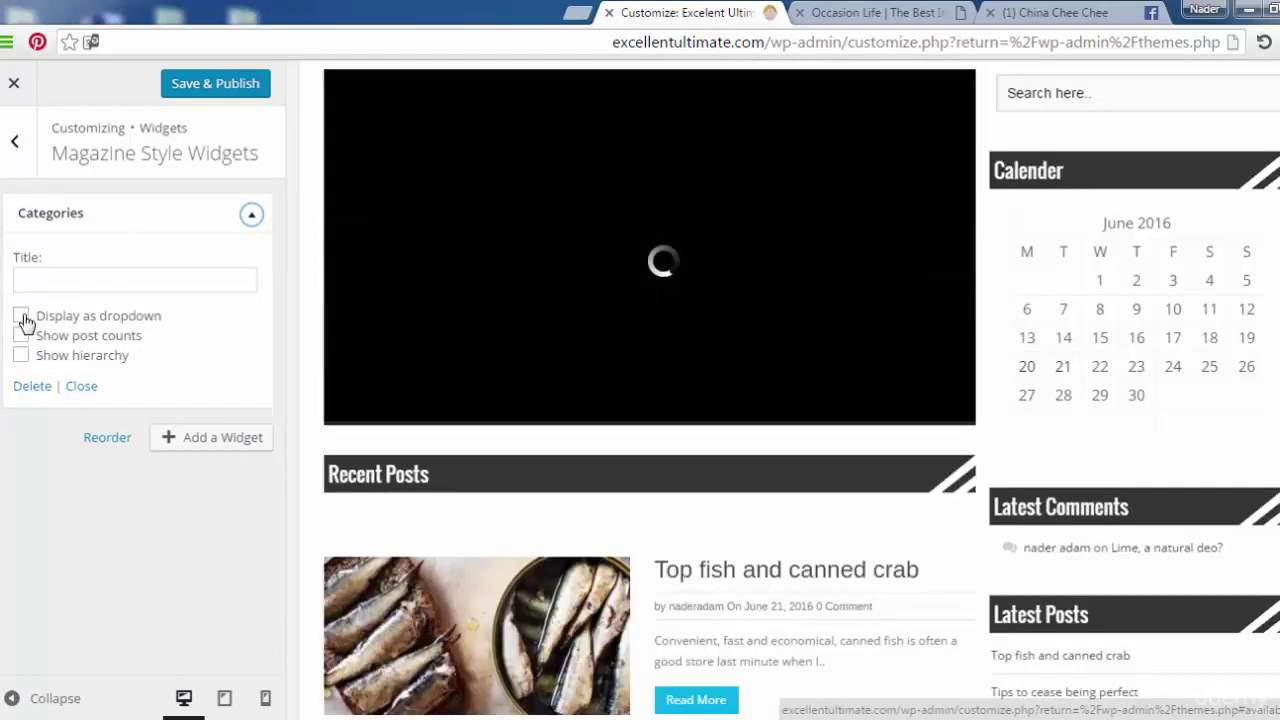
pyautogui.click(21, 317)
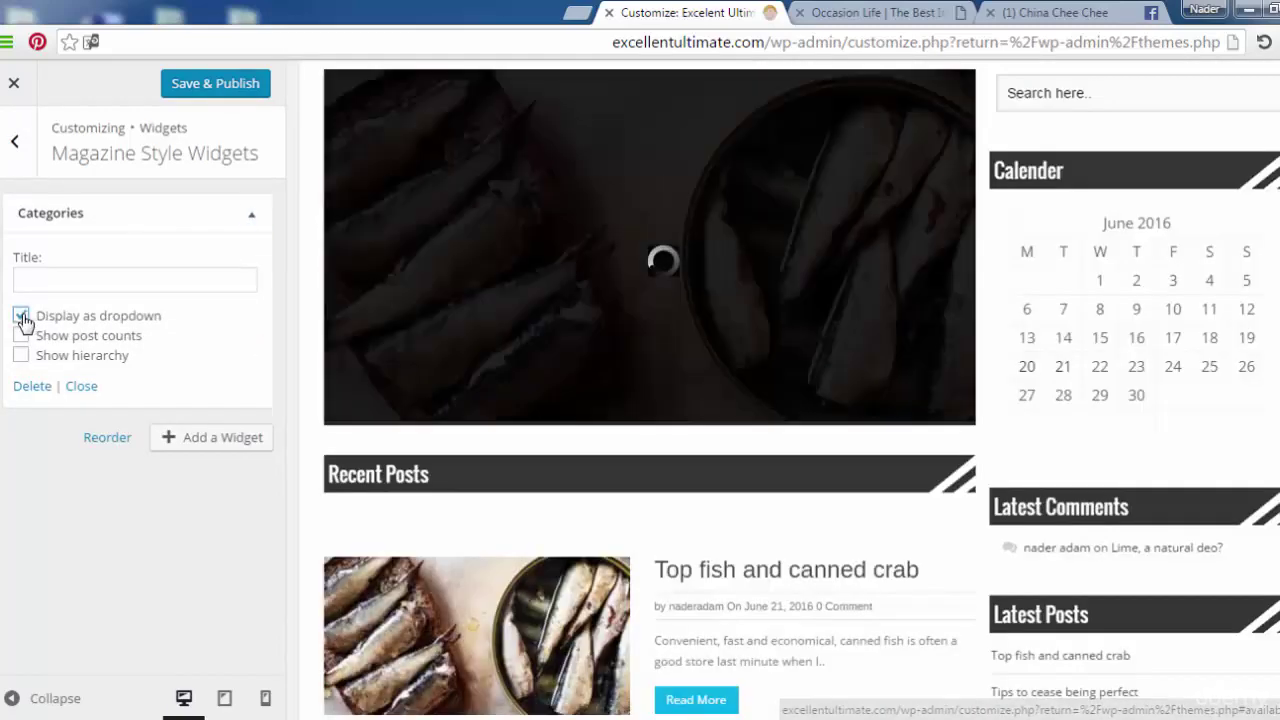
pyautogui.click(22, 337)
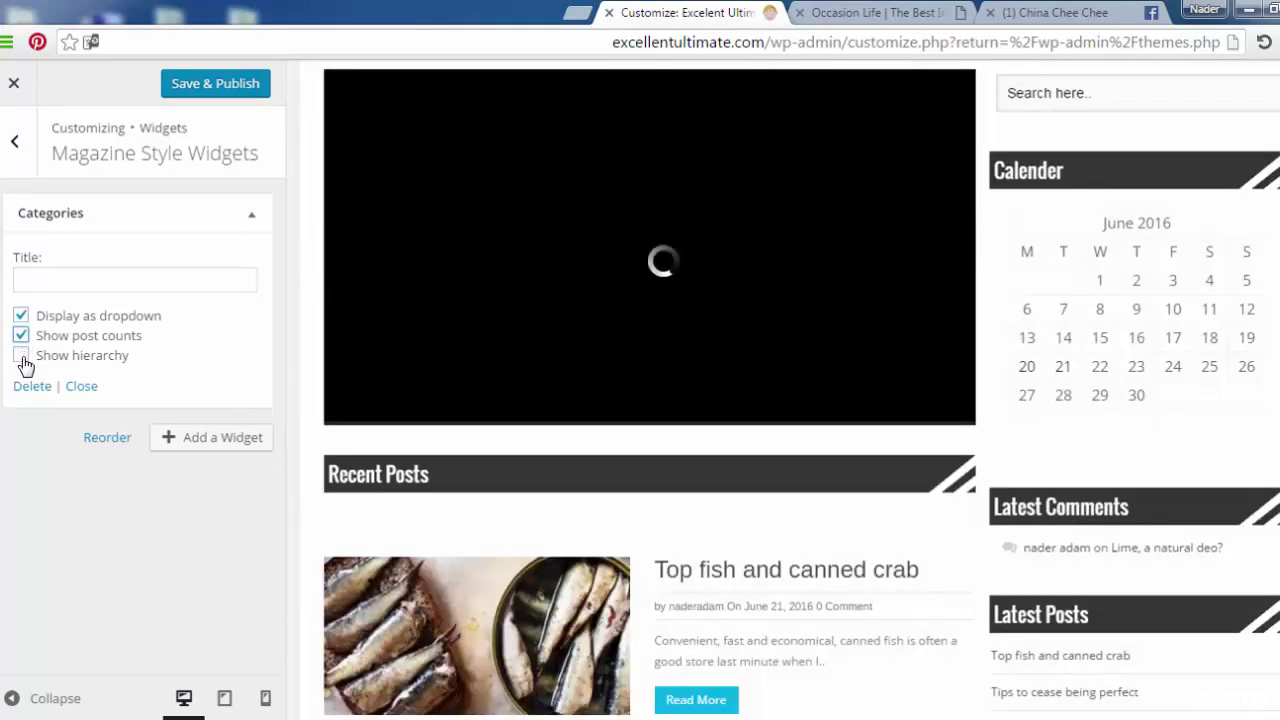
pyautogui.click(21, 356)
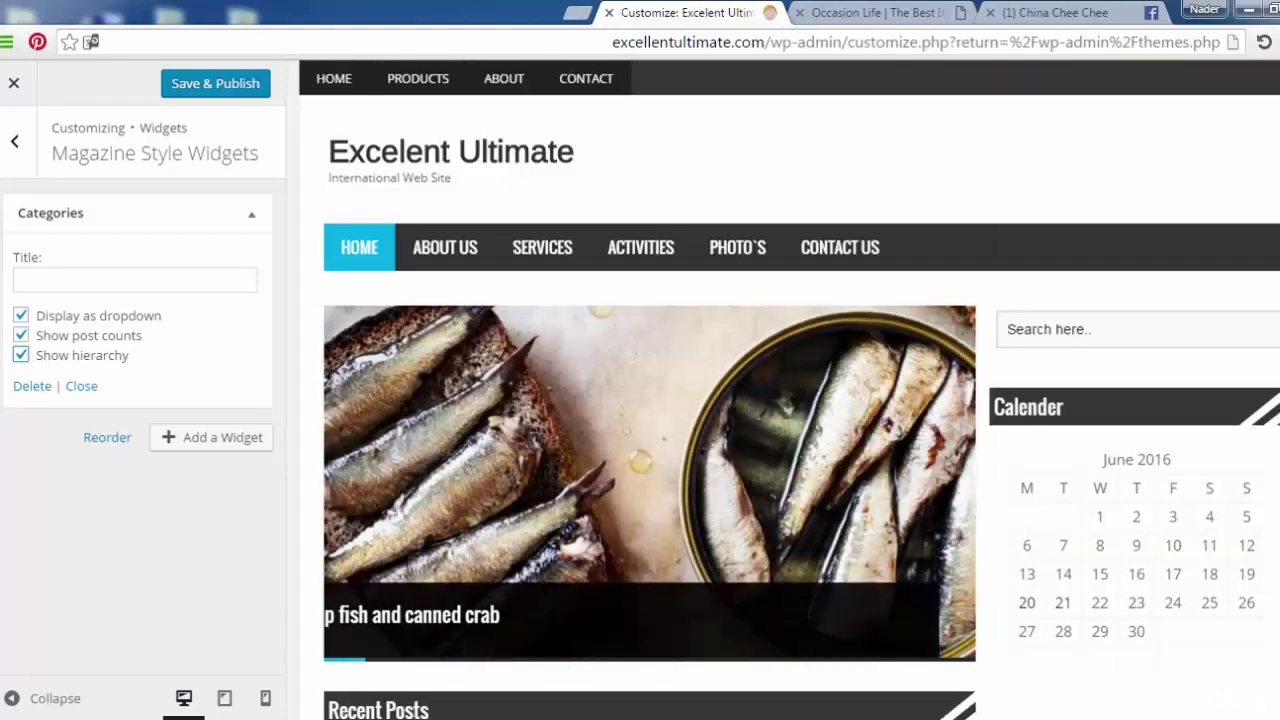
# Check the Categories widget at the end of the preview page, turn off its dropdown display and title it "Categories".
pyautogui.scroll(-1, 790, 390)
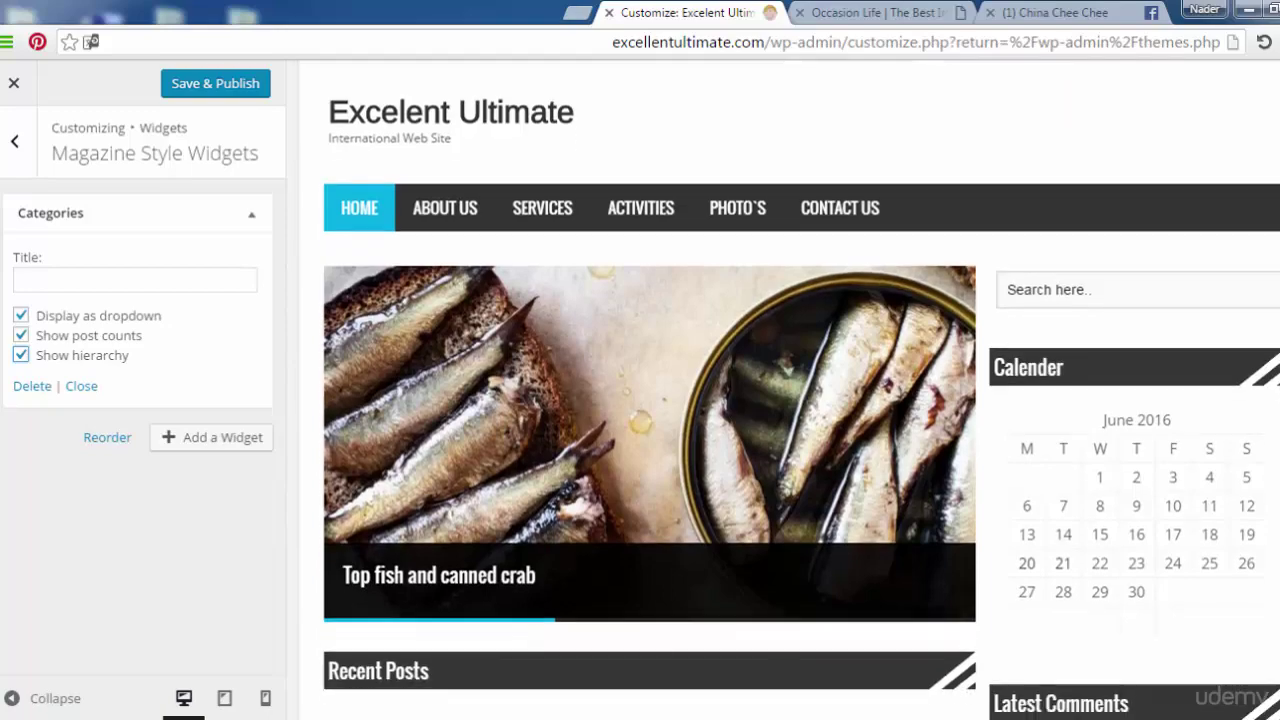
pyautogui.scroll(-9, 790, 390)
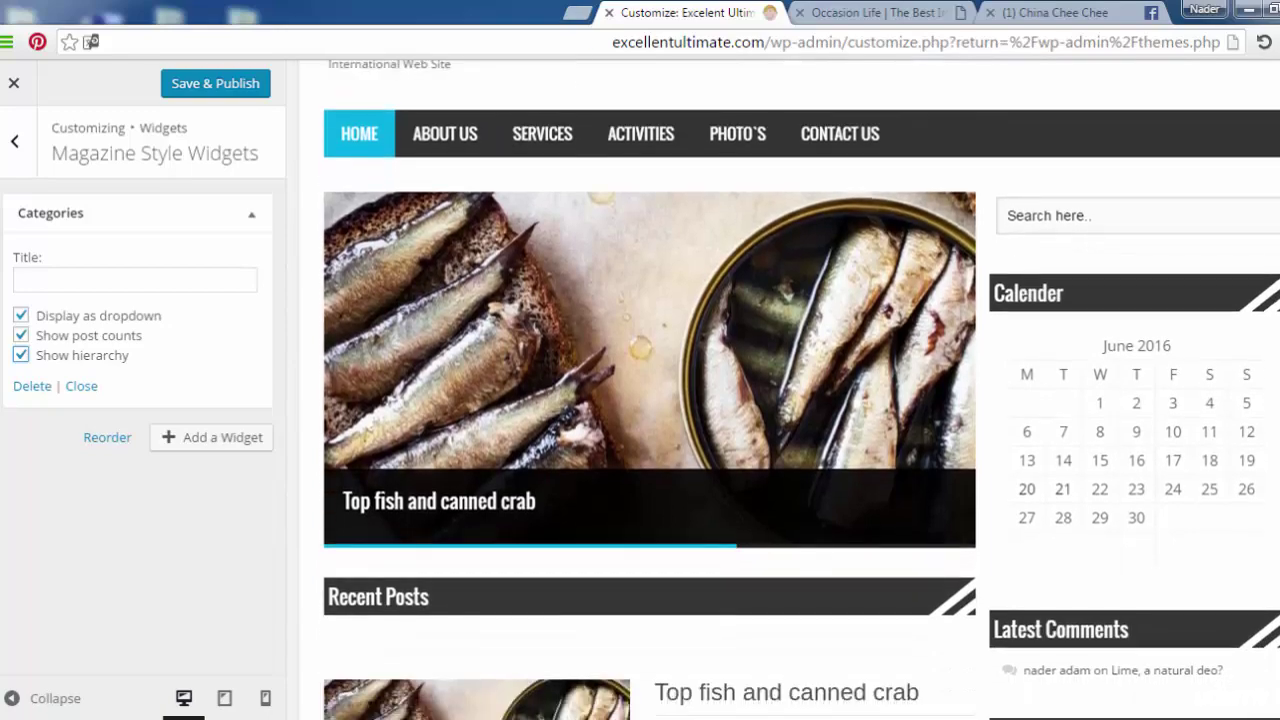
pyautogui.scroll(-10, 790, 390)
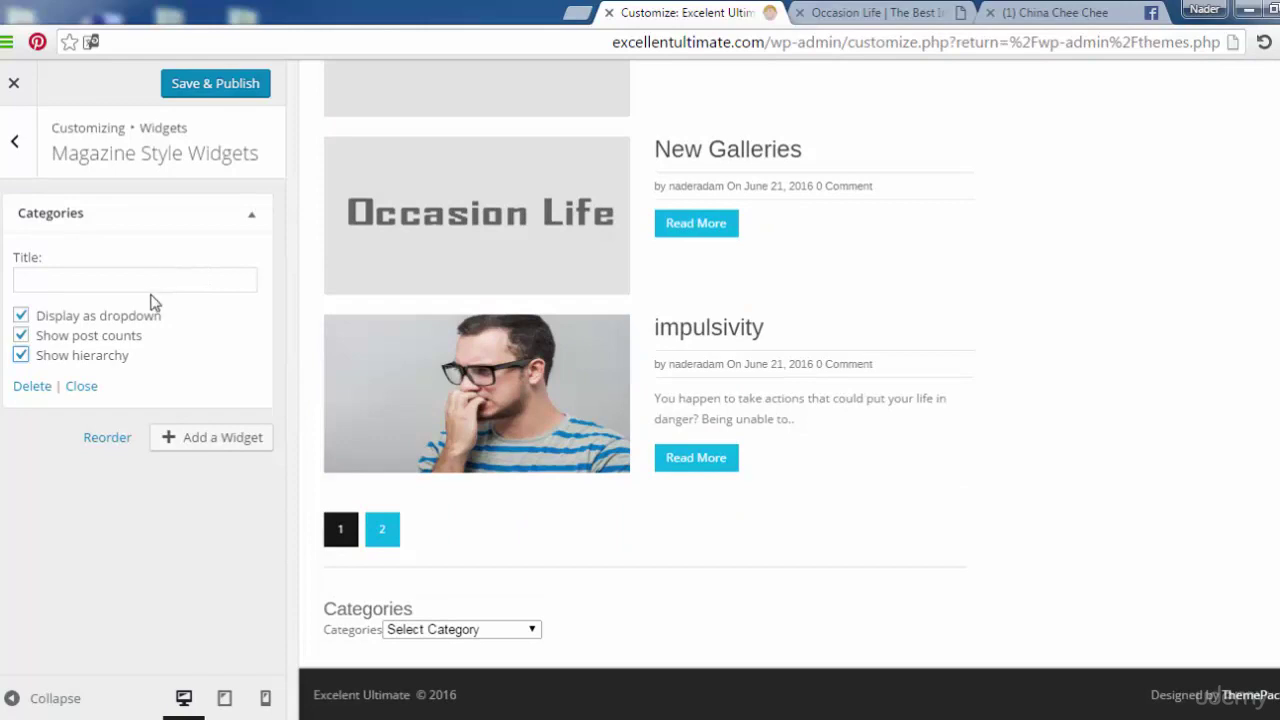
pyautogui.click(22, 317)
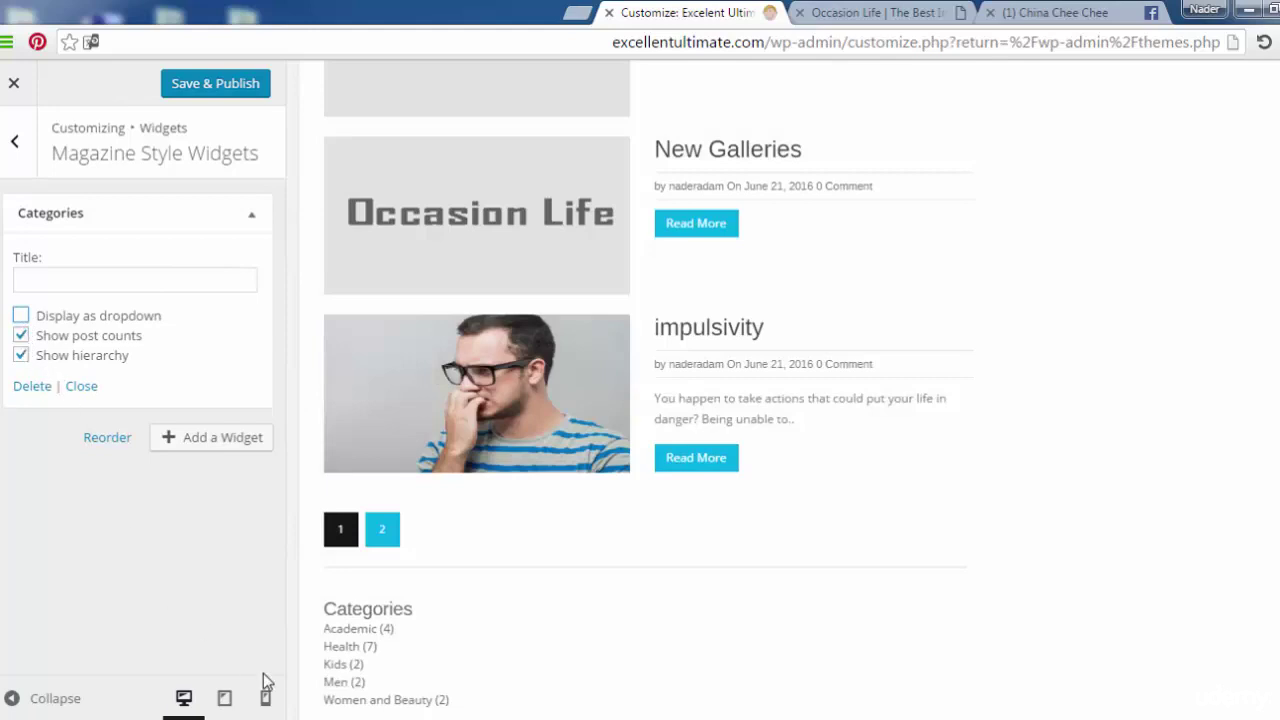
pyautogui.click(184, 284)
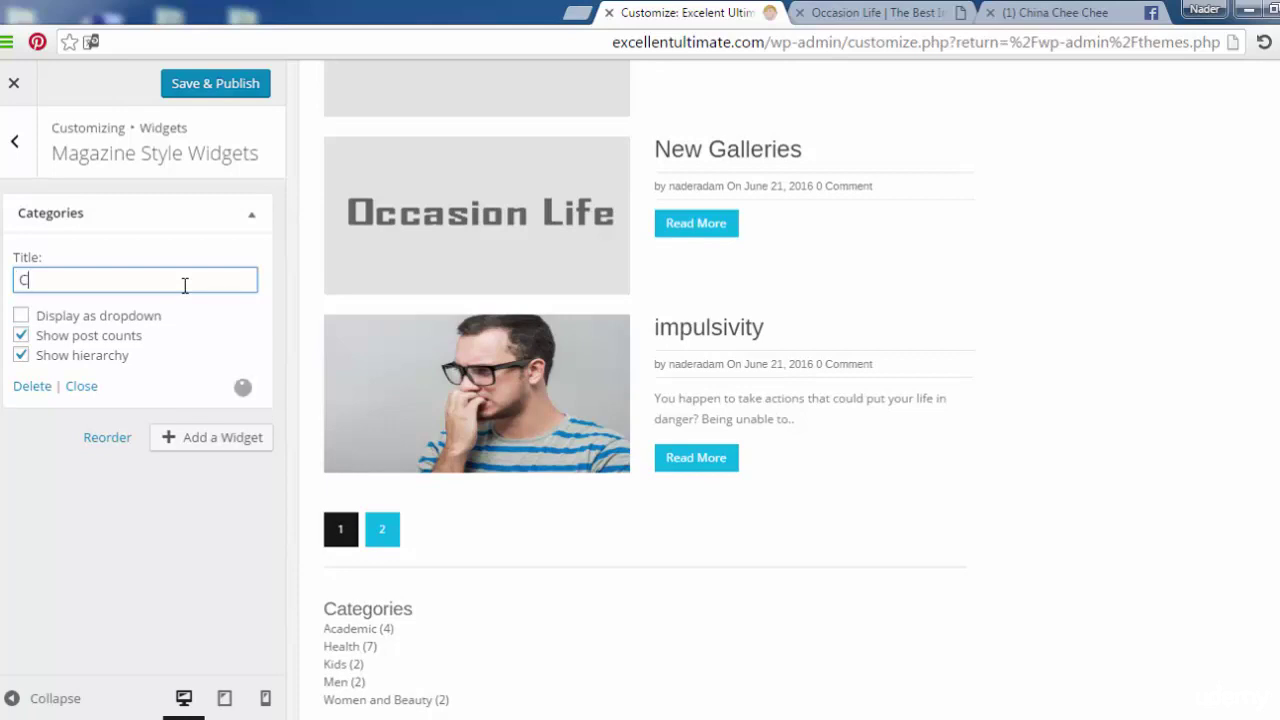
pyautogui.write('Catego')
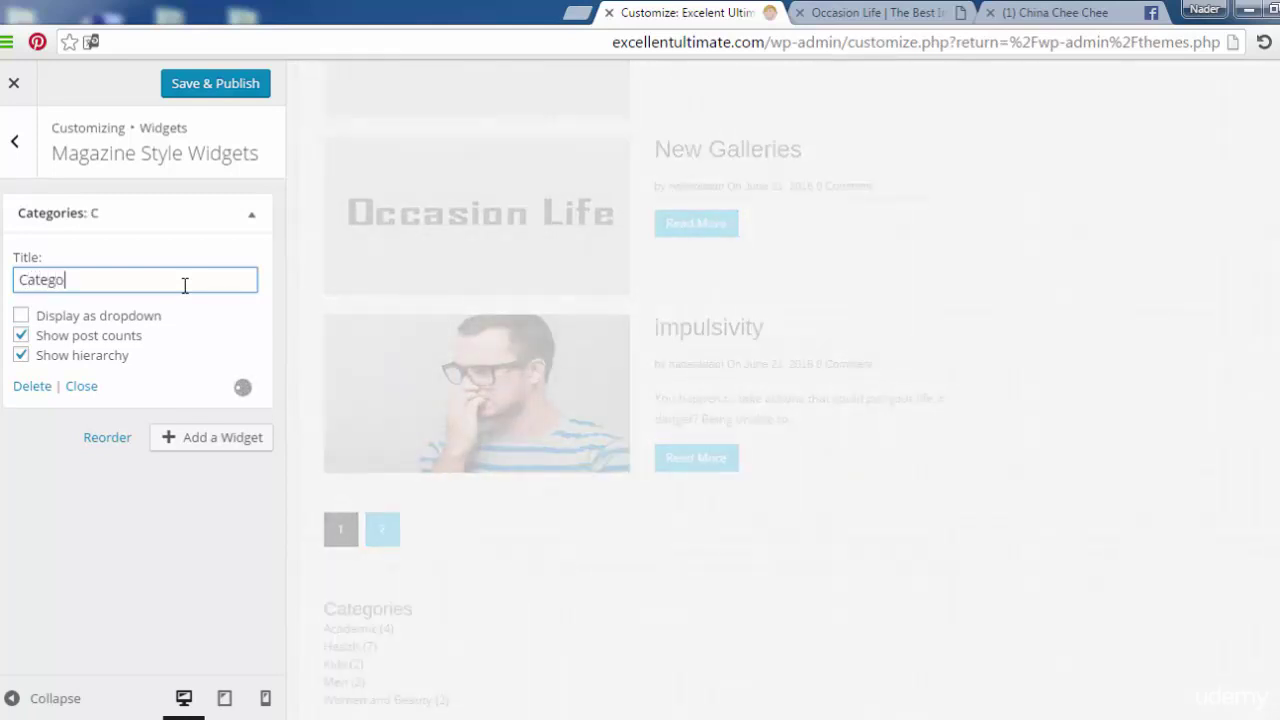
pyautogui.write('ries')
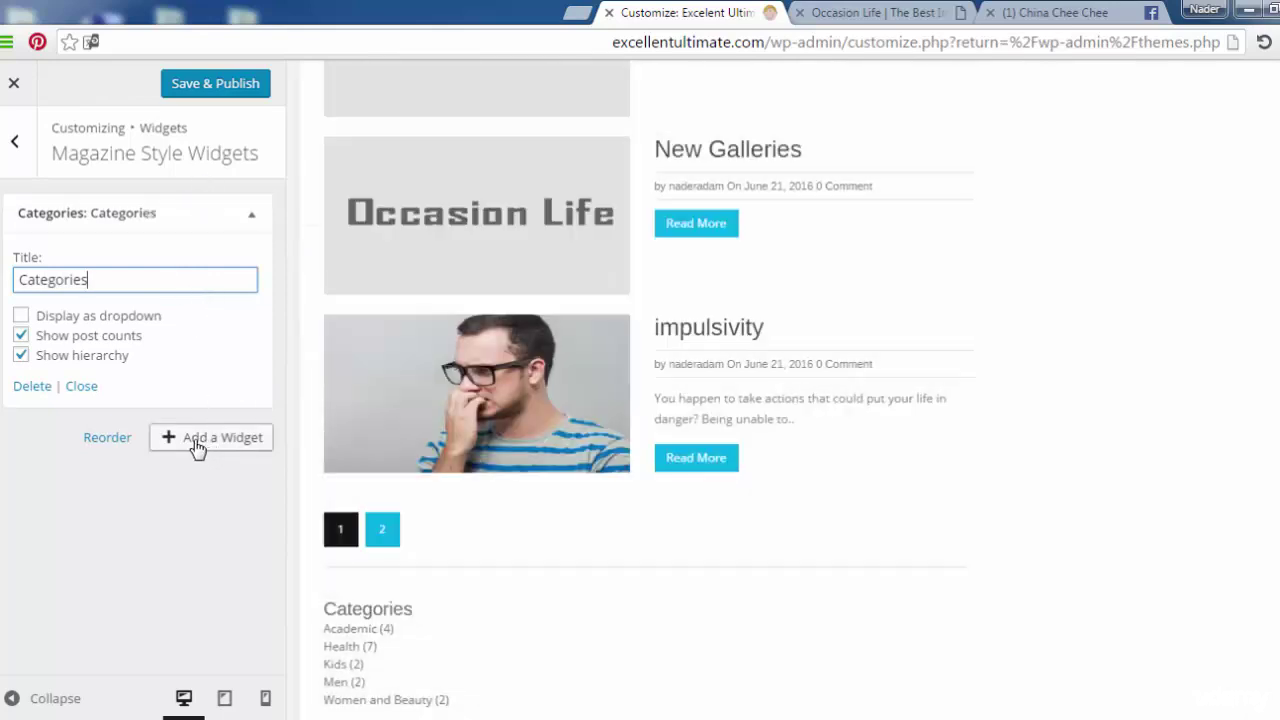
# Add a Recent Comments widget titled "Comments" showing 5 comments to the Magazine Style Widgets area and publish the change.
pyautogui.click(197, 440)
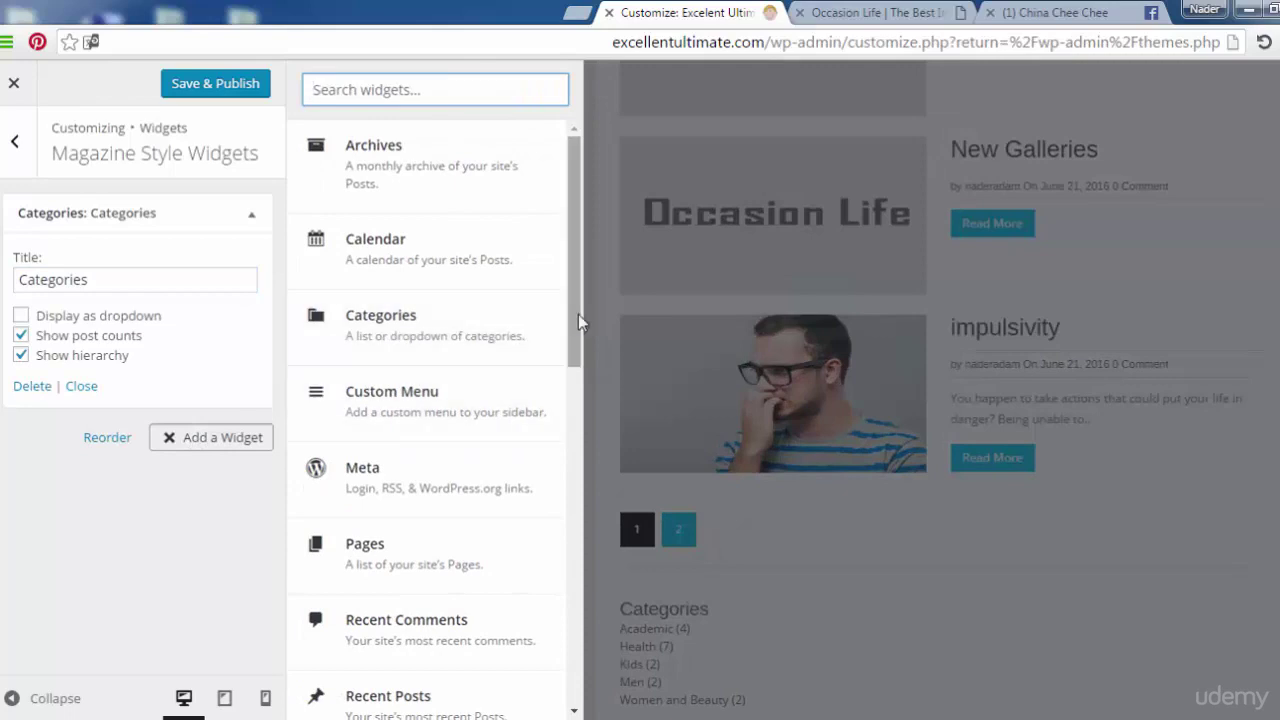
pyautogui.moveTo(571, 332); pyautogui.dragTo(554, 423)
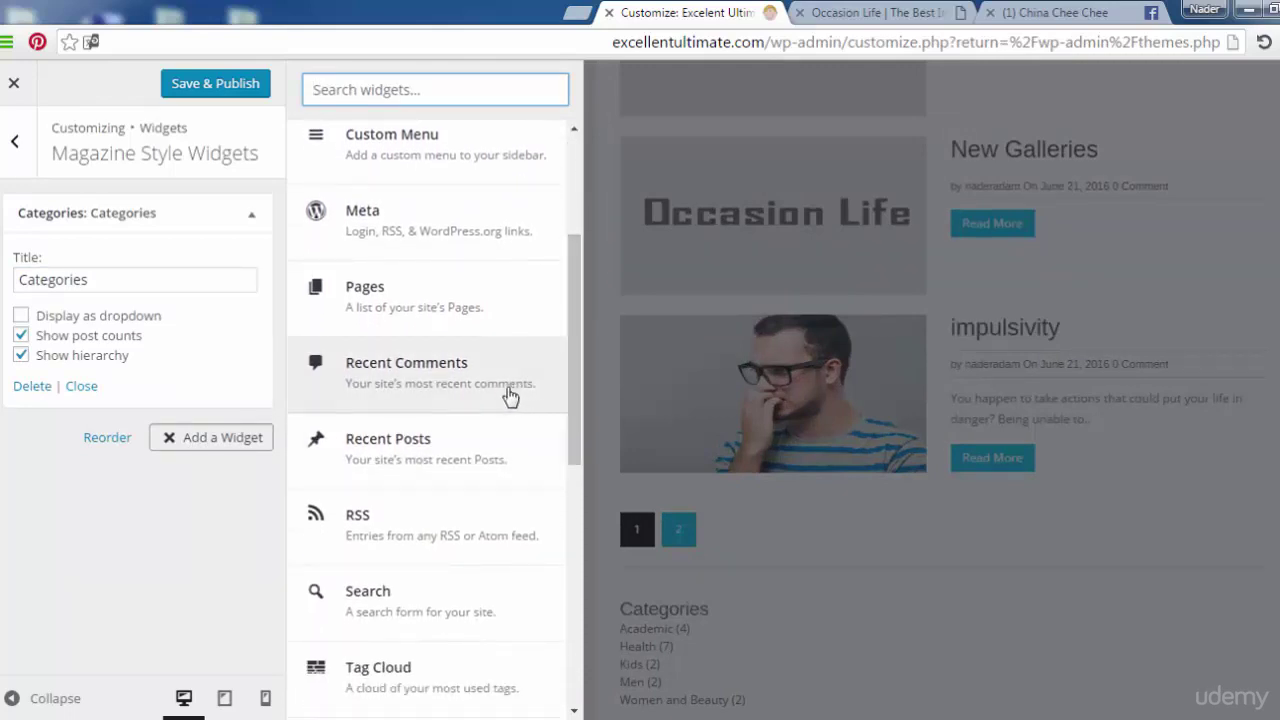
pyautogui.click(508, 395)
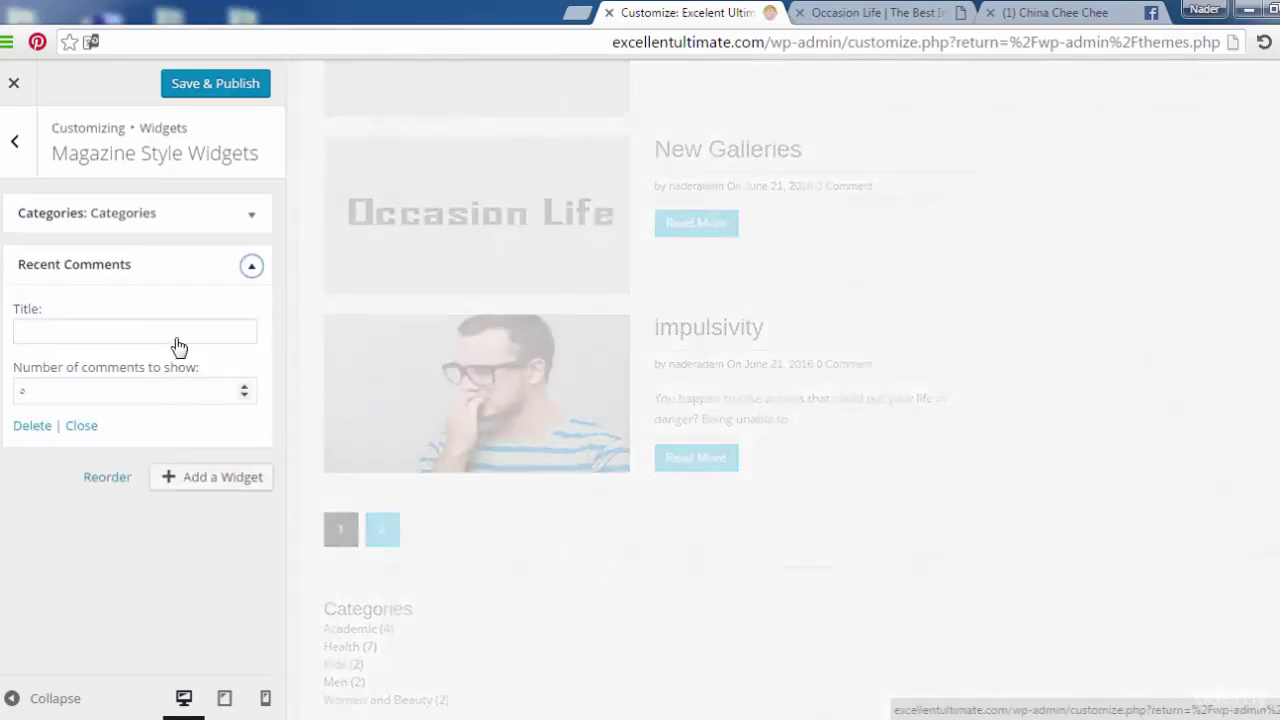
pyautogui.click(172, 331)
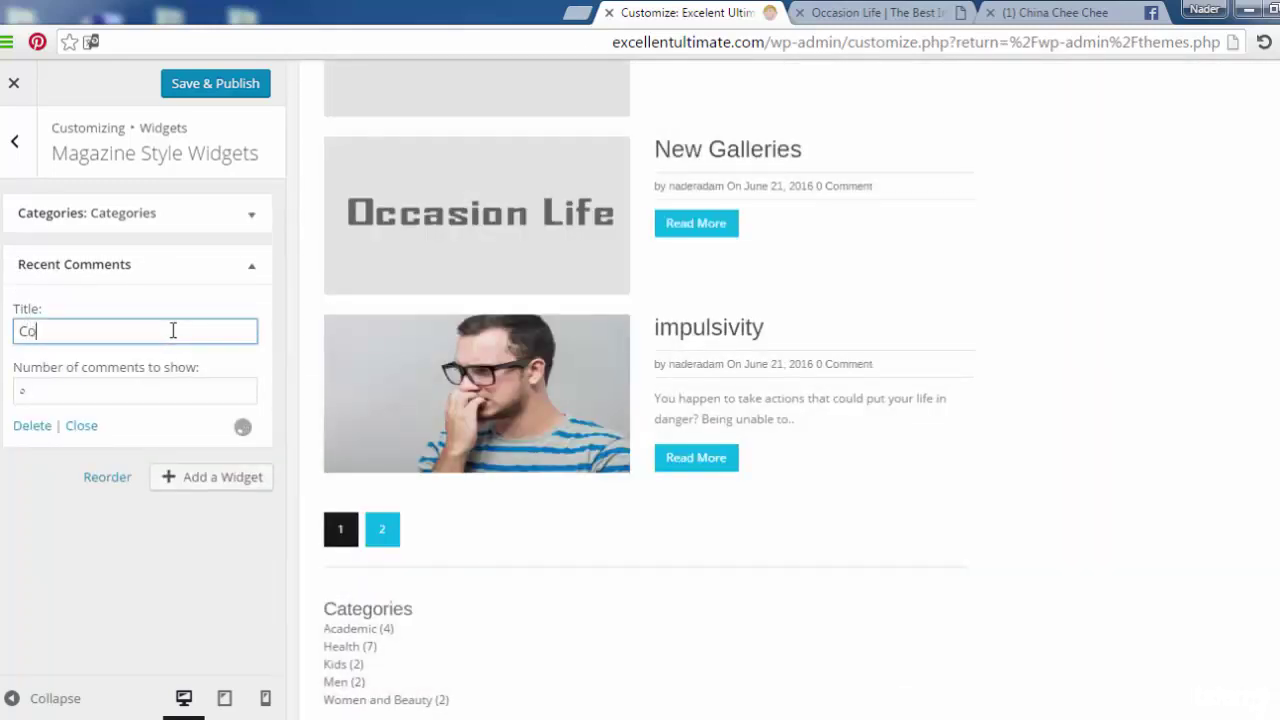
pyautogui.write('Comments')
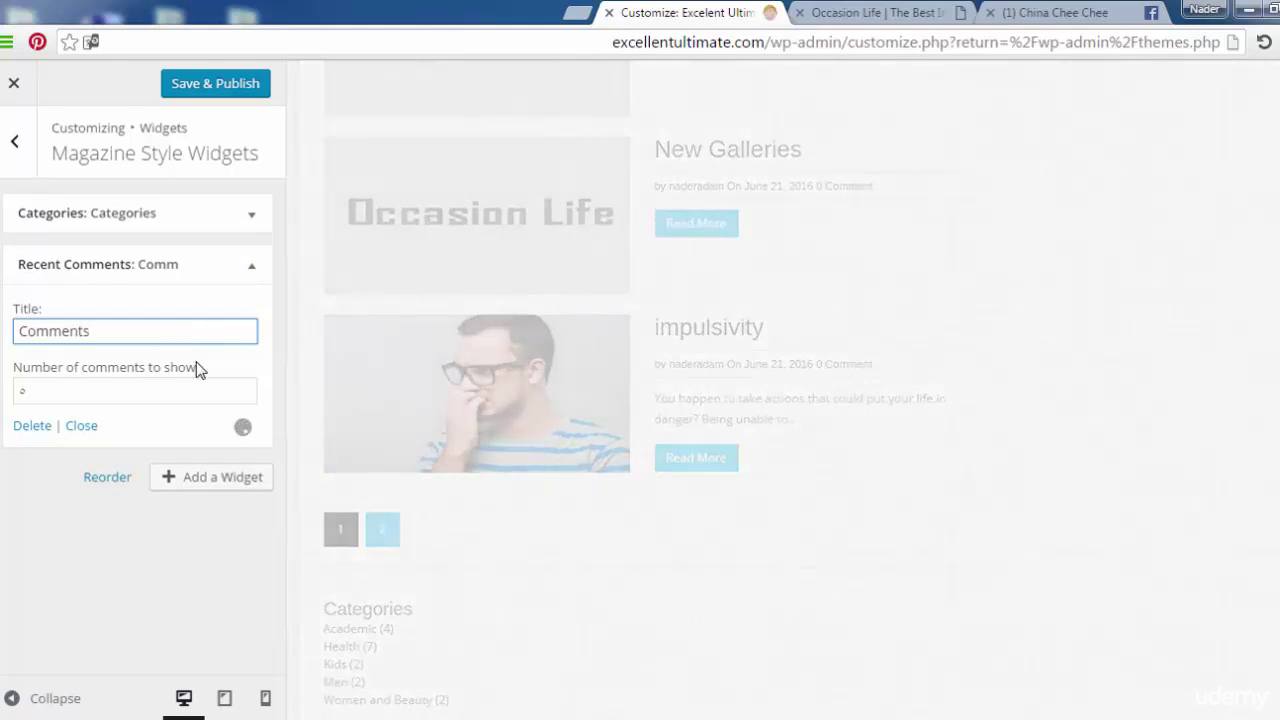
pyautogui.press('Tab')
pyautogui.write('6')
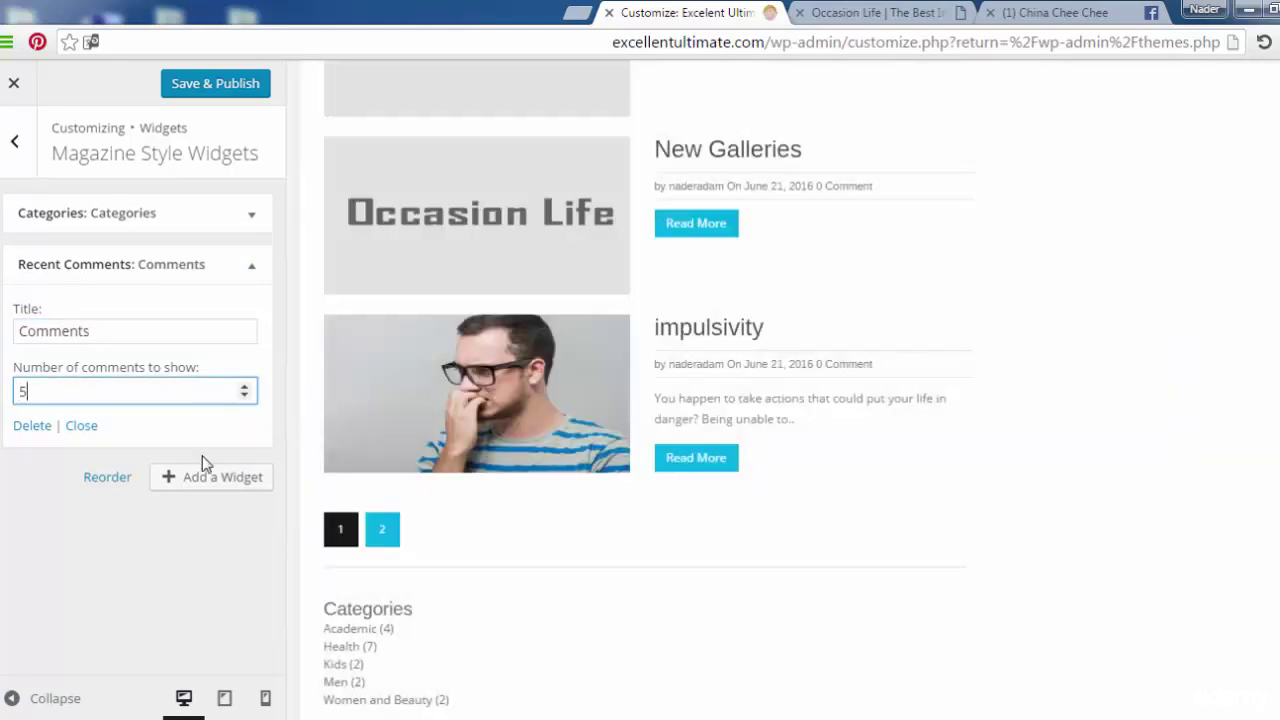
pyautogui.click(226, 84)
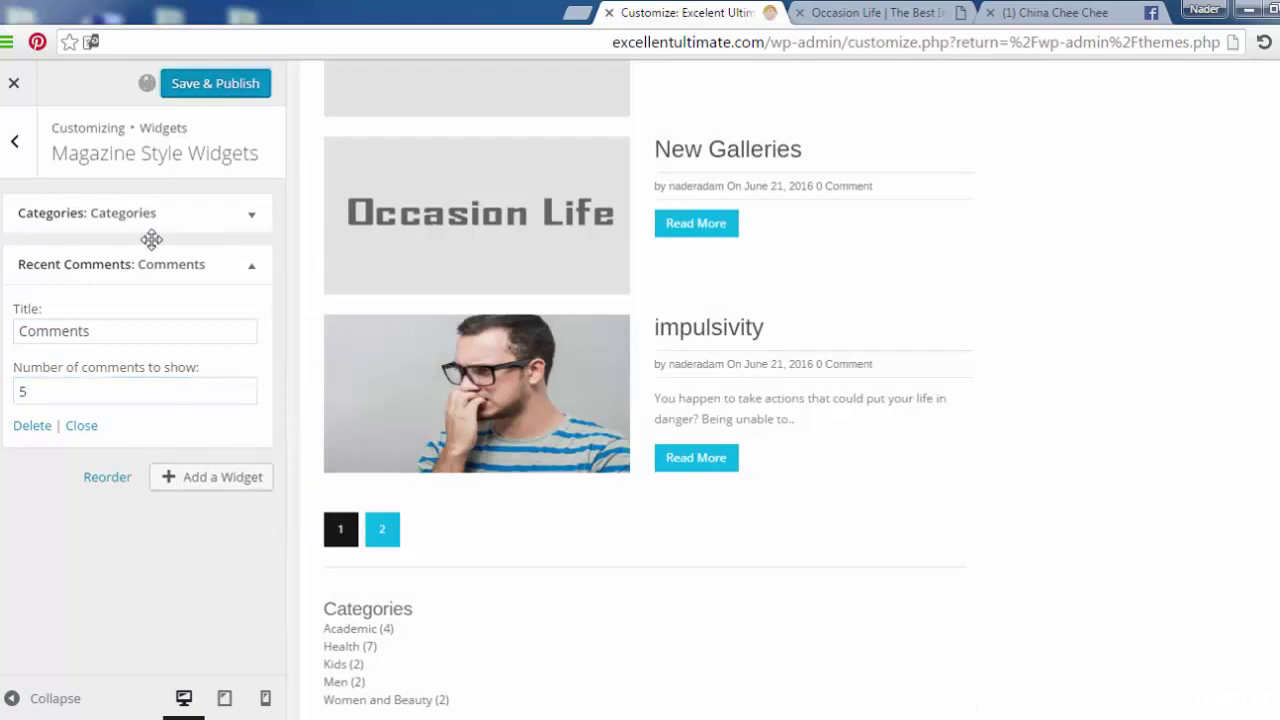
# Add a Tag Cloud widget titled "Tags" below the Recent Comments widget, with the Tags taxonomy, and publish the change.
pyautogui.click(196, 476)
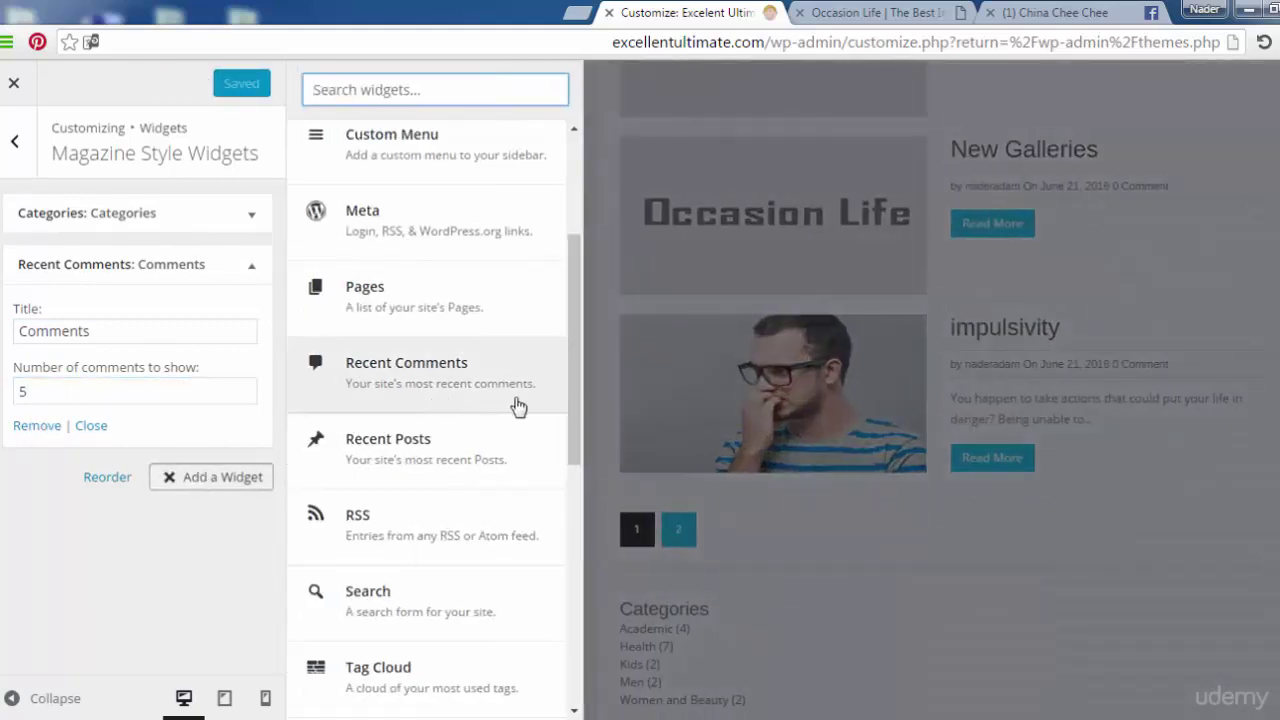
pyautogui.moveTo(571, 412); pyautogui.dragTo(573, 543)
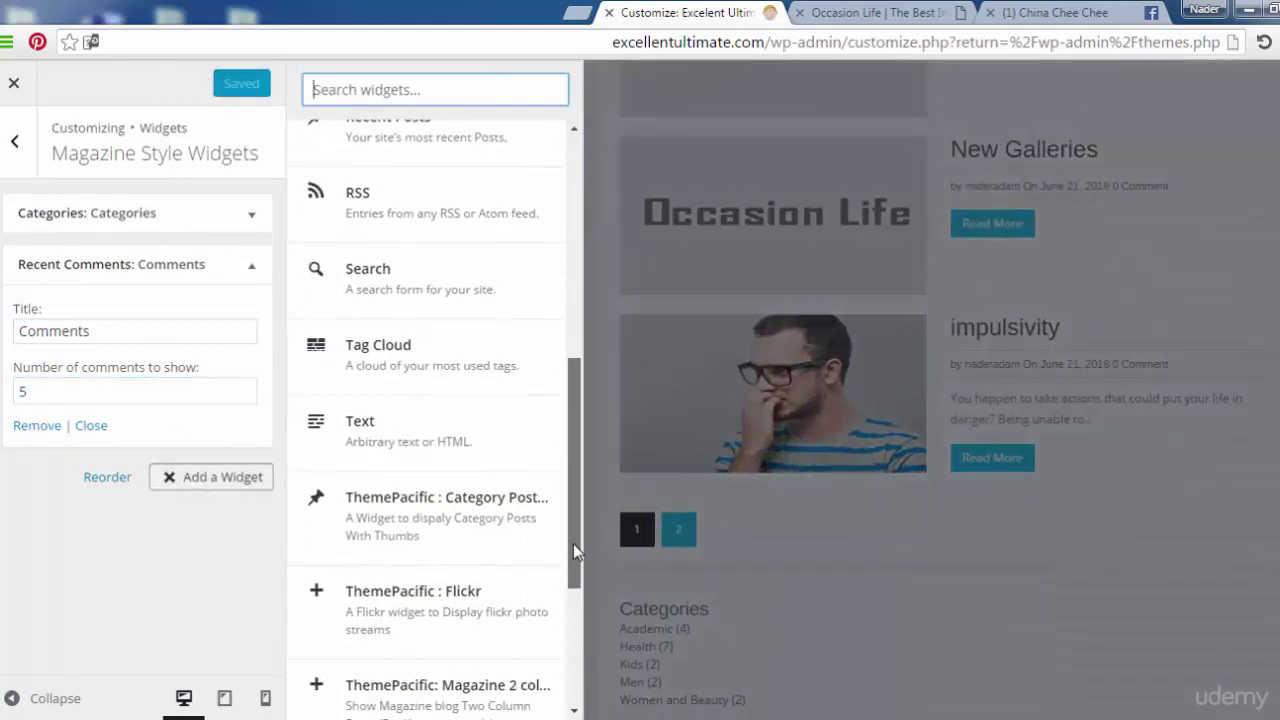
pyautogui.click(490, 346)
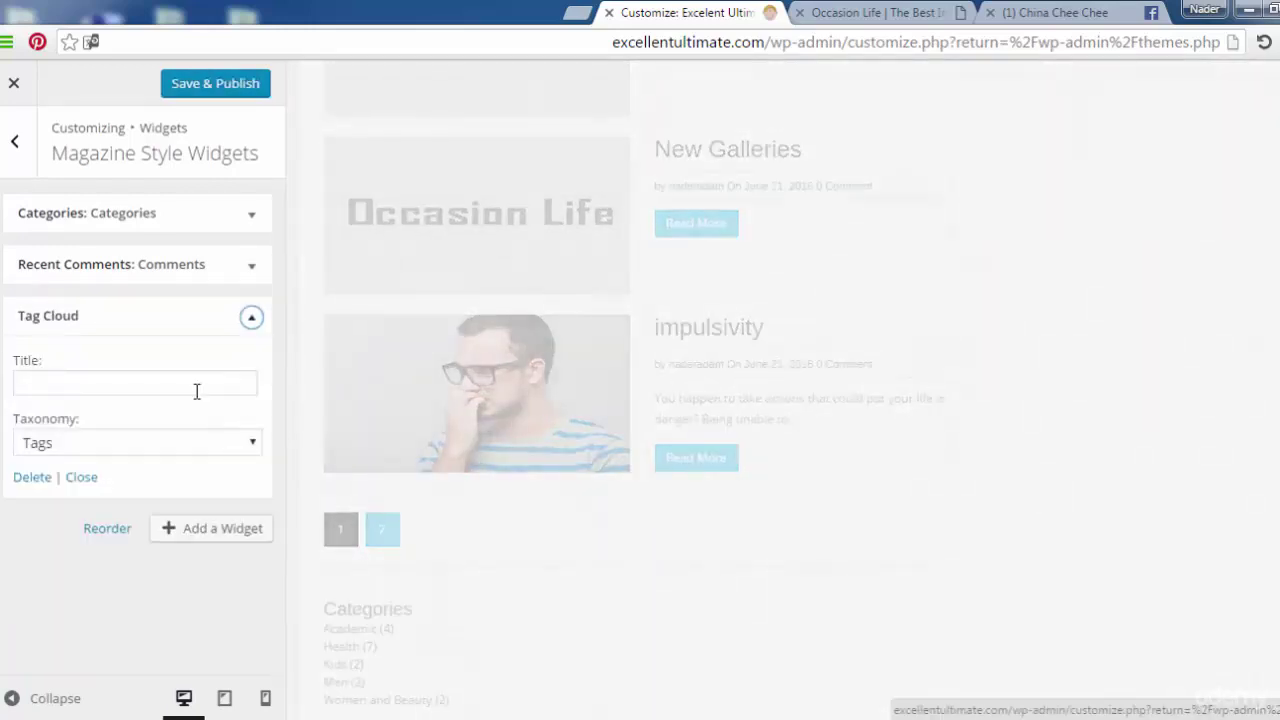
pyautogui.click(186, 388)
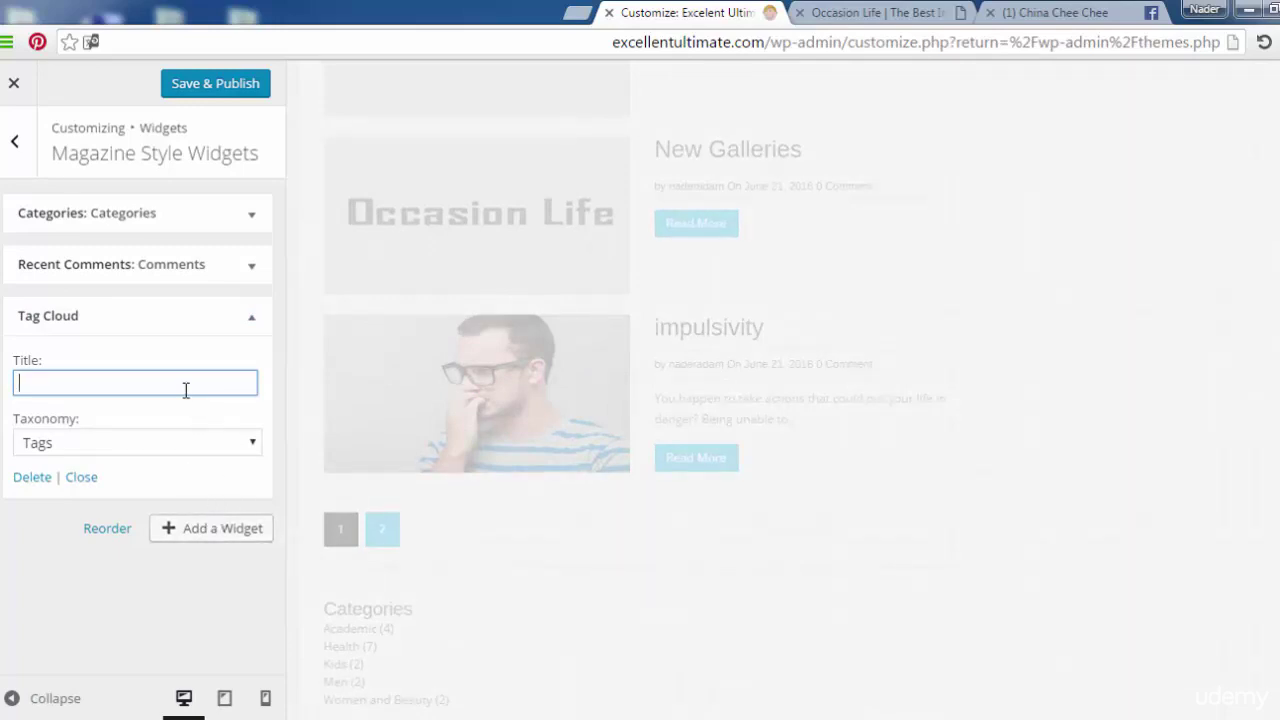
pyautogui.write('ags')
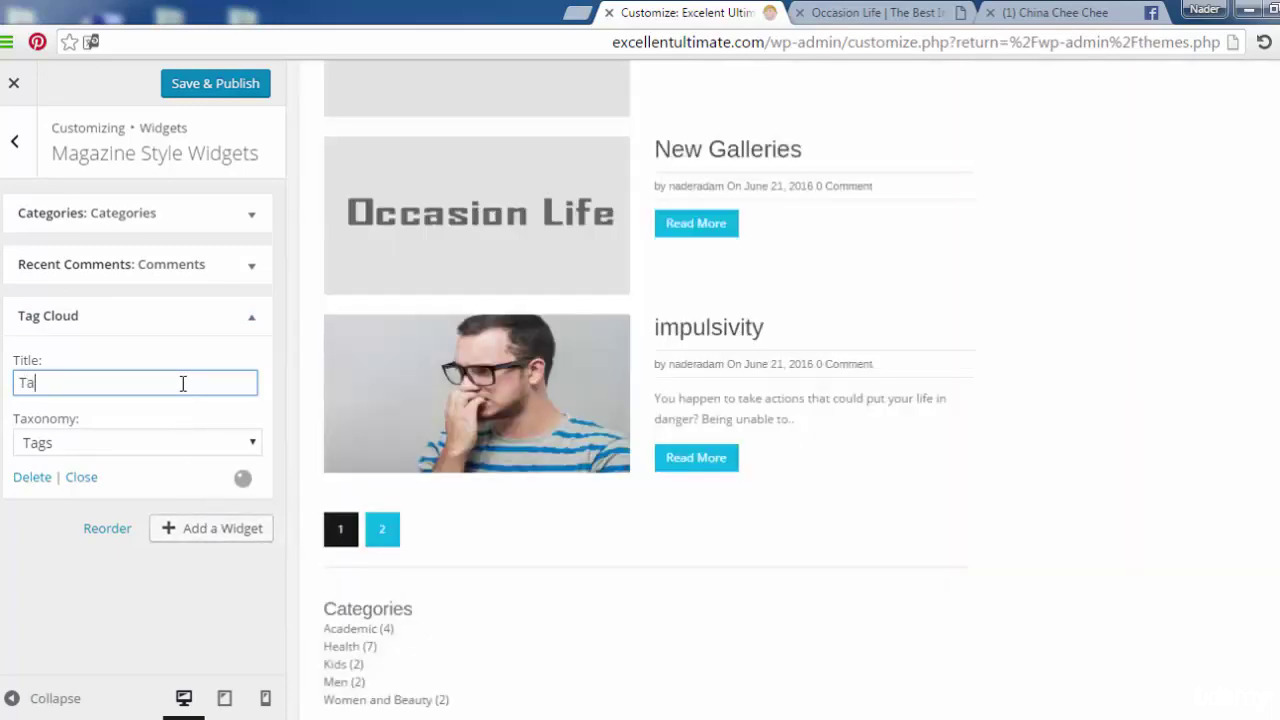
pyautogui.click(229, 82)
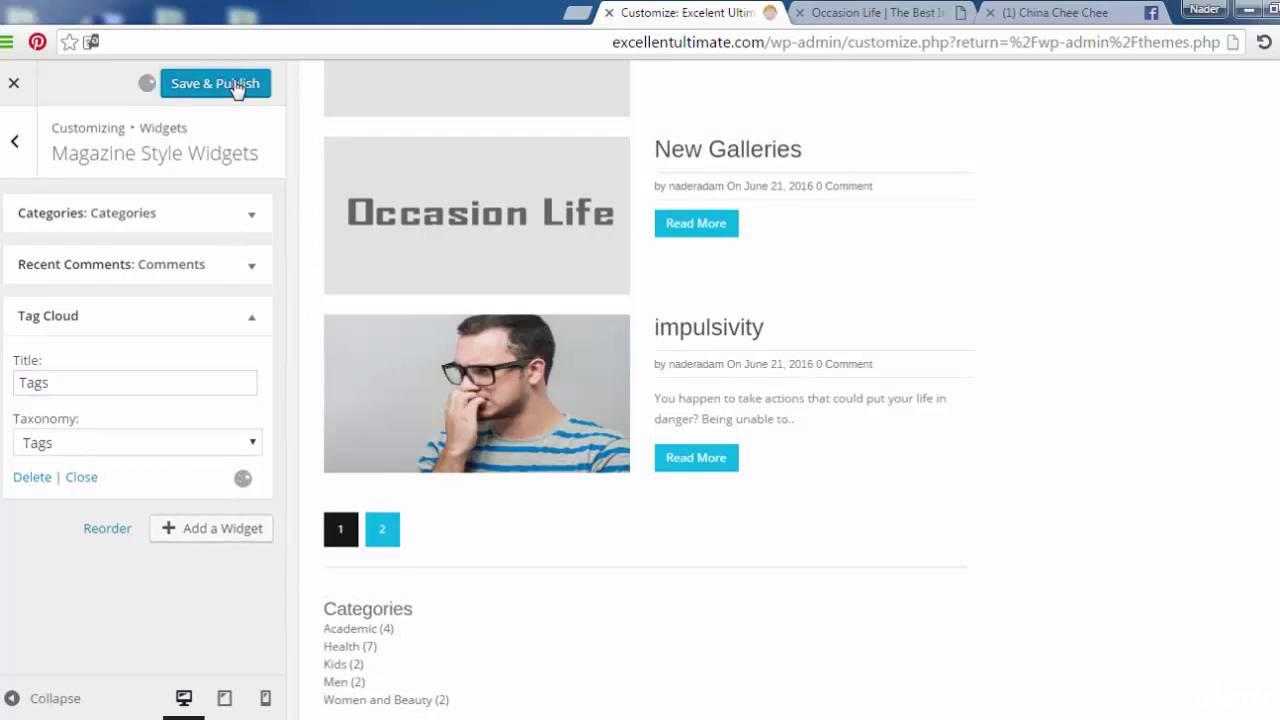
# Add the ThemePacific Magazine two-column posts widget with its default settings below the Tag Cloud and publish the change.
pyautogui.click(200, 535)
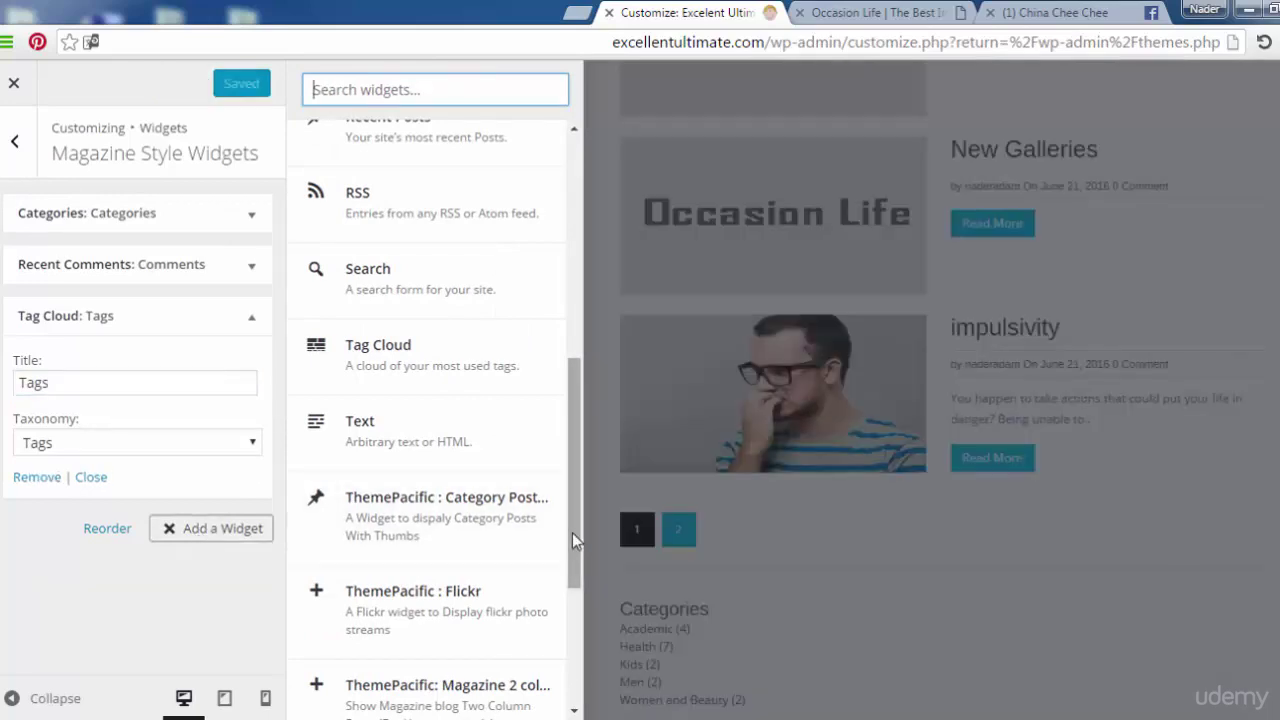
pyautogui.moveTo(571, 530); pyautogui.dragTo(567, 614)
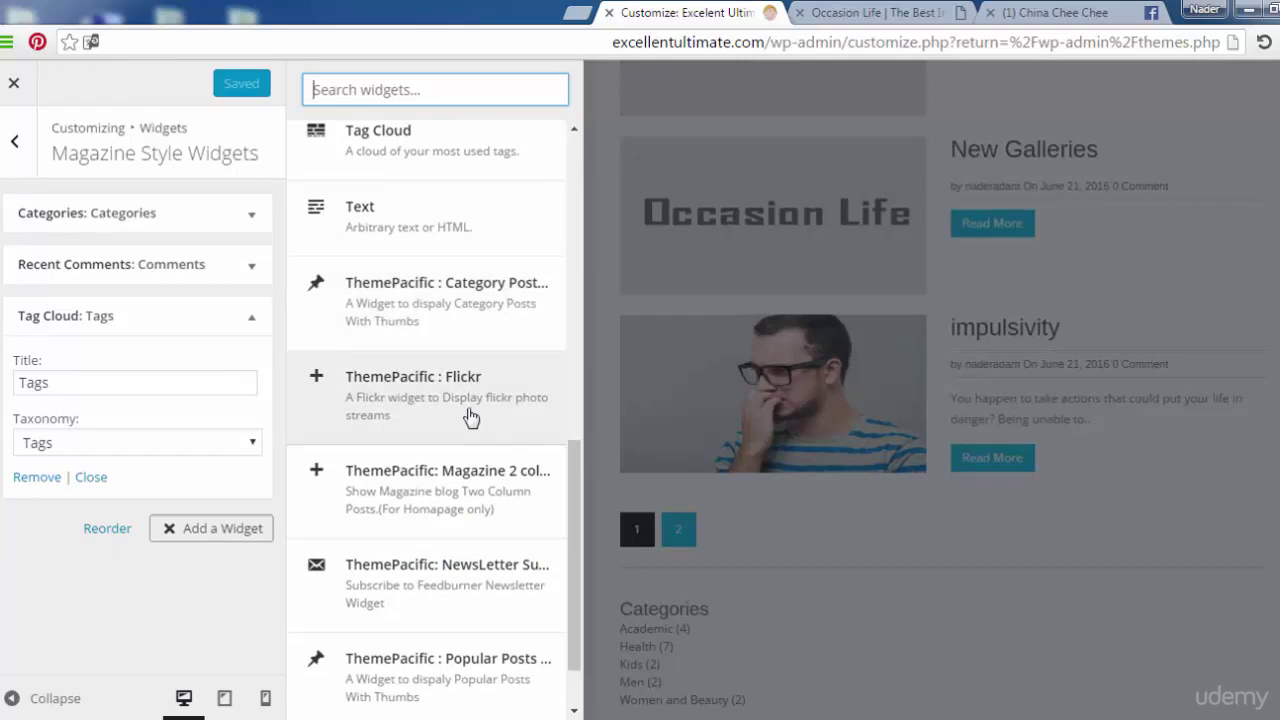
pyautogui.click(484, 498)
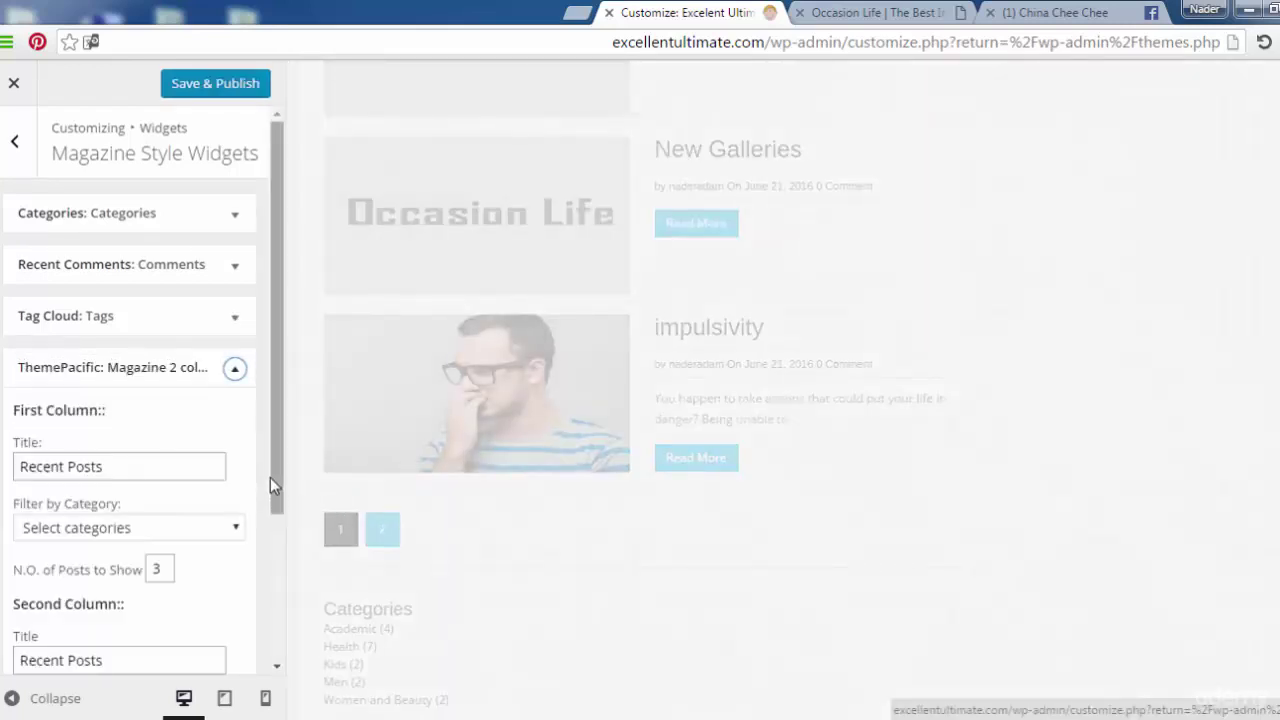
pyautogui.moveTo(270, 477); pyautogui.dragTo(287, 505)
pyautogui.scroll(3, 287, 505)
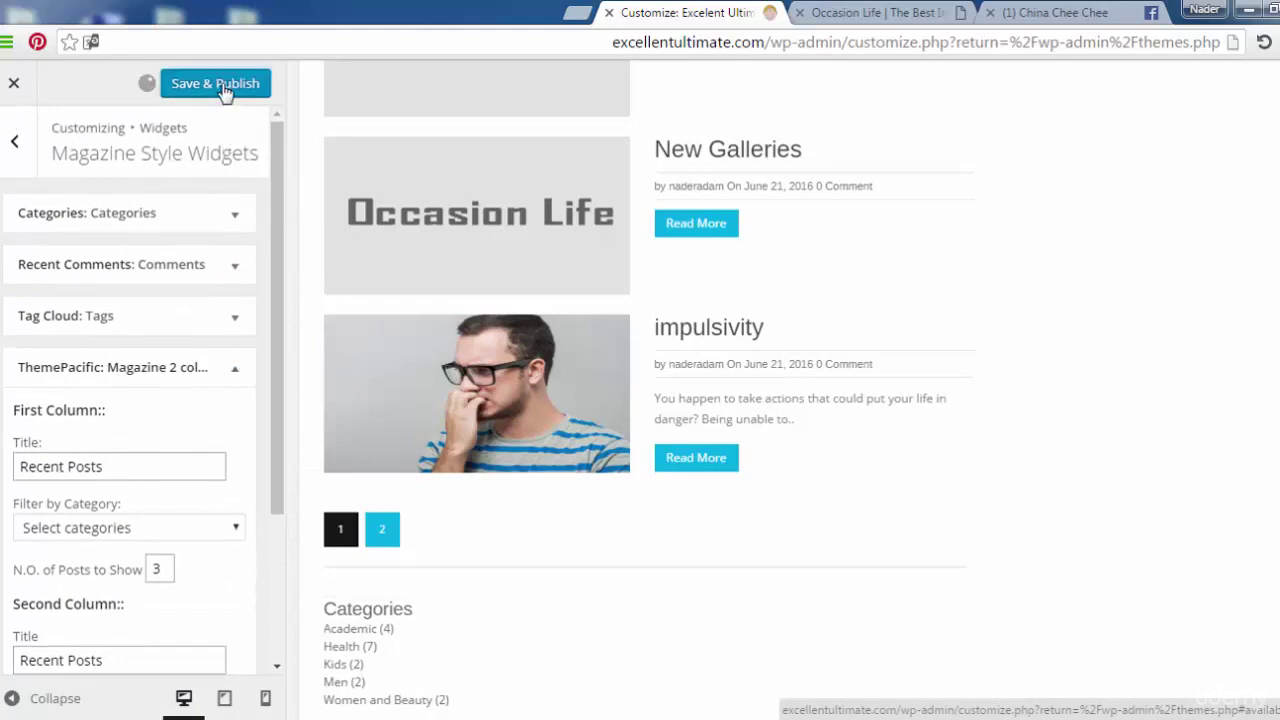
# Return to the list of widget areas and examine the newly added magazine widgets in the site preview.
pyautogui.click(16, 146)
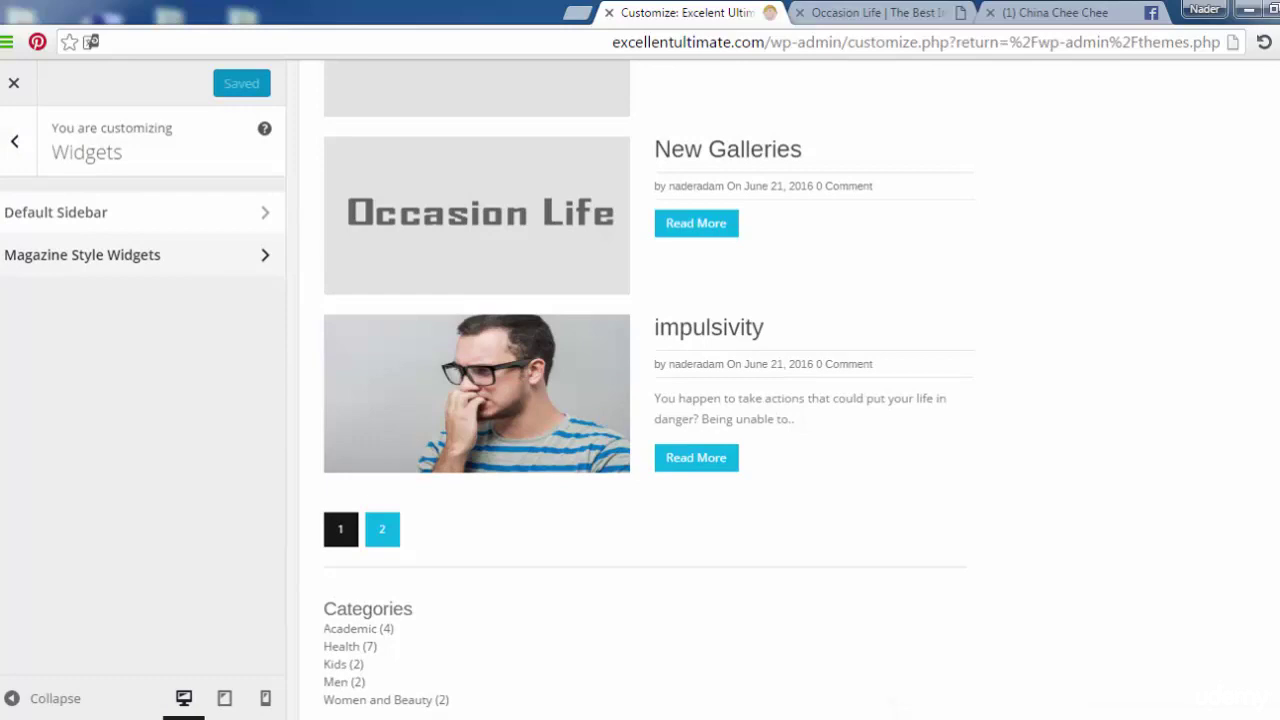
pyautogui.scroll(-10, 645, 390)
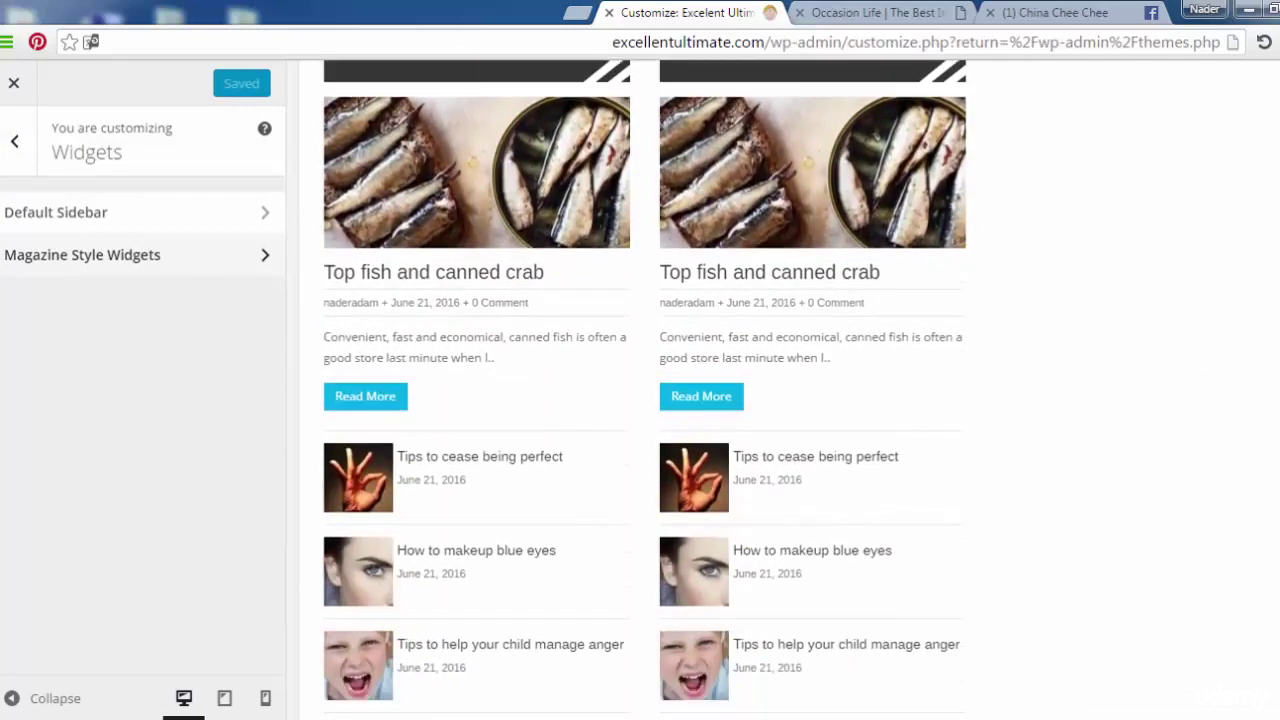
pyautogui.scroll(-6, 645, 390)
pyautogui.scroll(2, 645, 390)
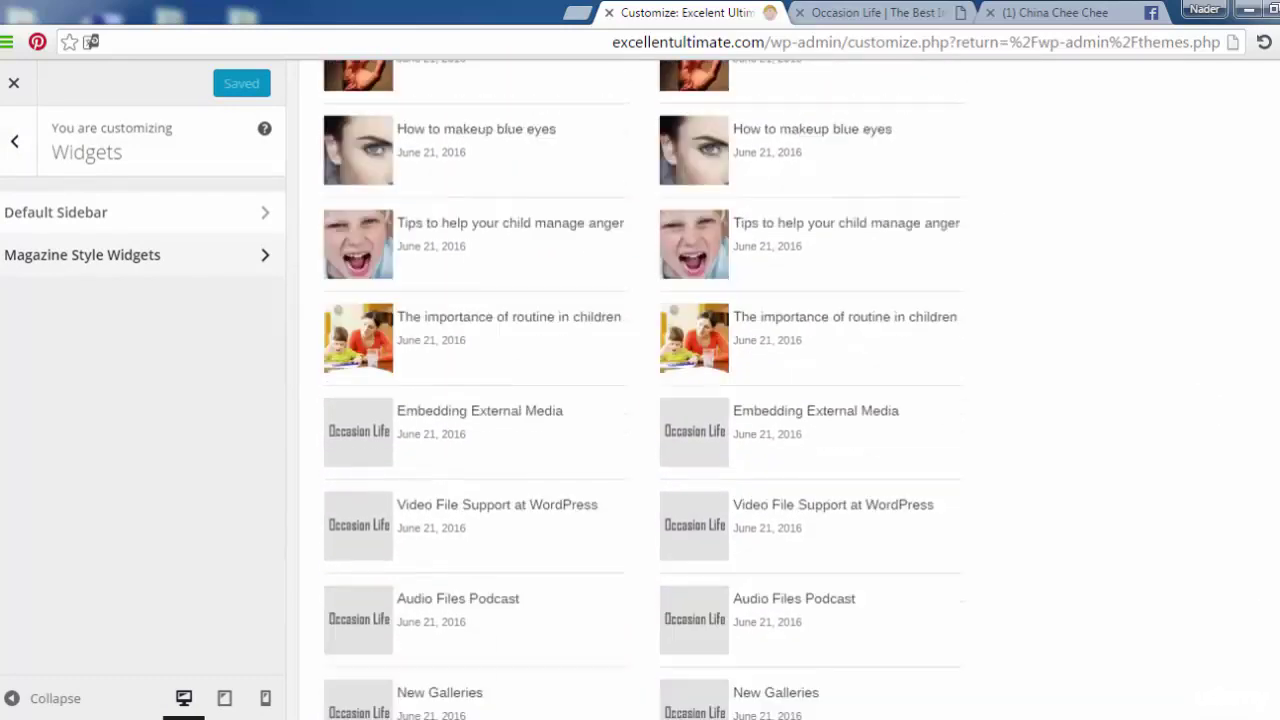
pyautogui.scroll(7, 645, 390)
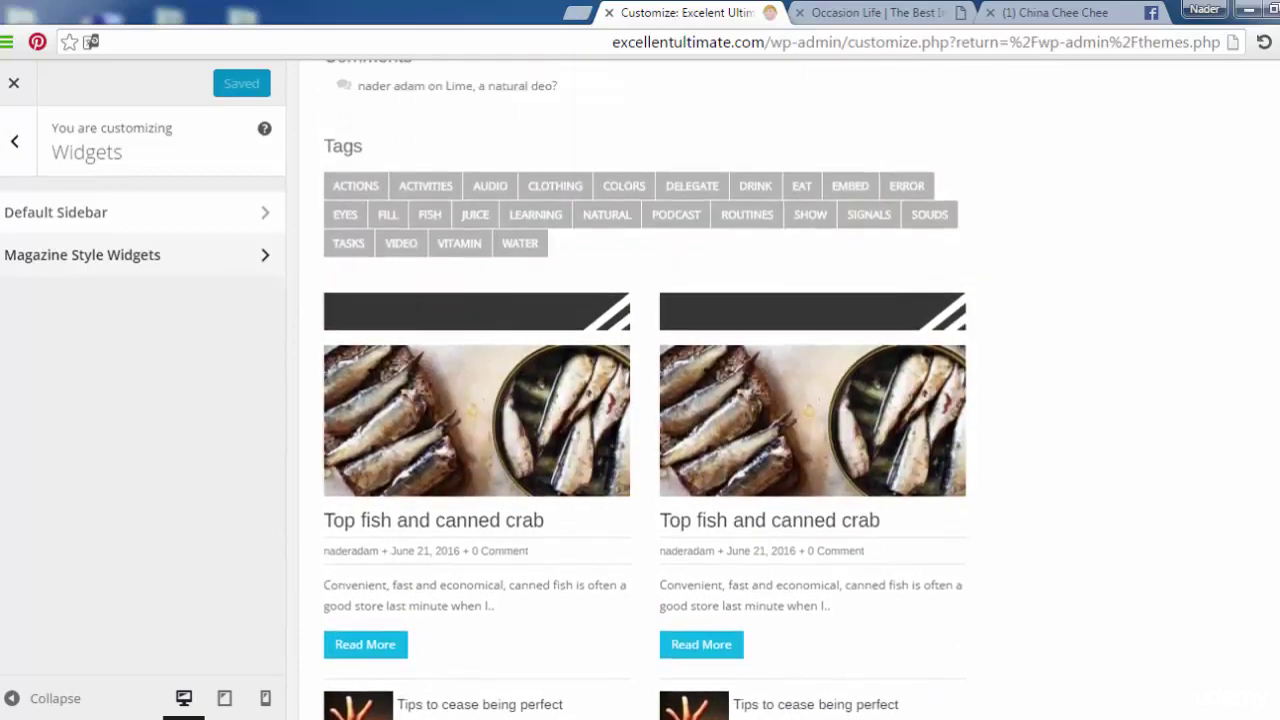
# Look back over the site preview from the magazine widgets to the sidebar, and open the Default Sidebar widget area.
pyautogui.scroll(3, 645, 390)
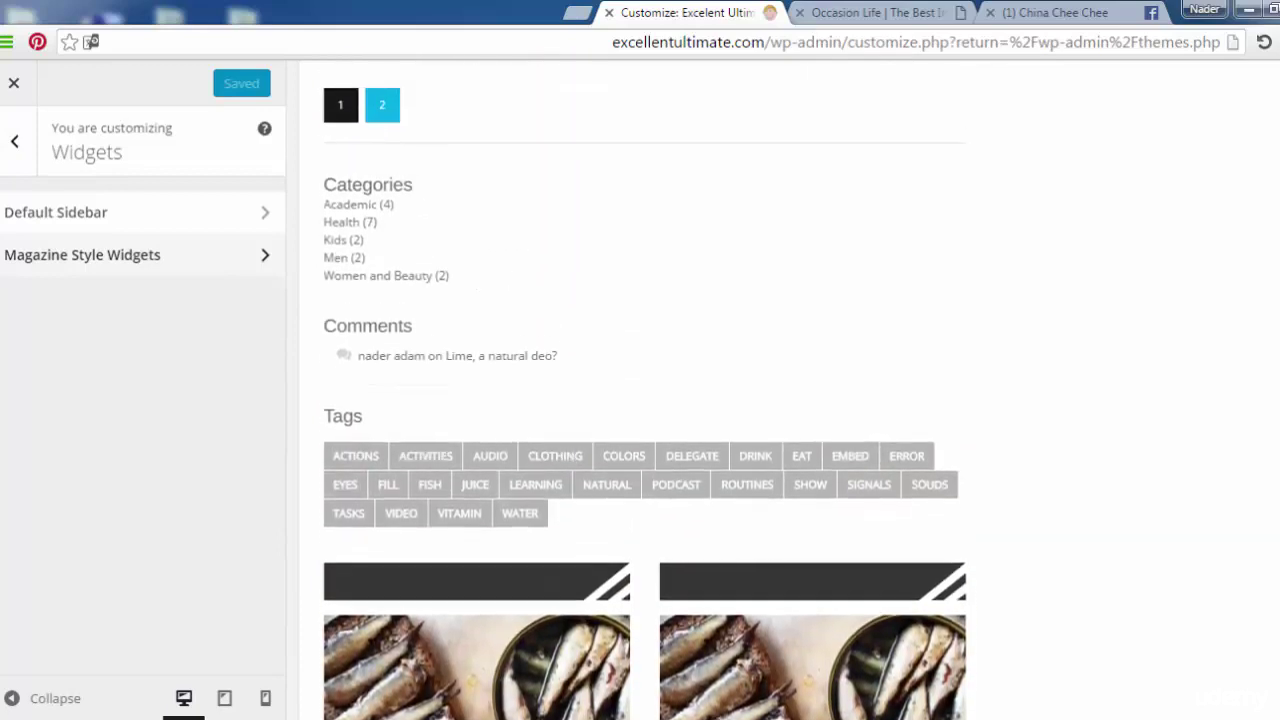
pyautogui.scroll(3, 645, 390)
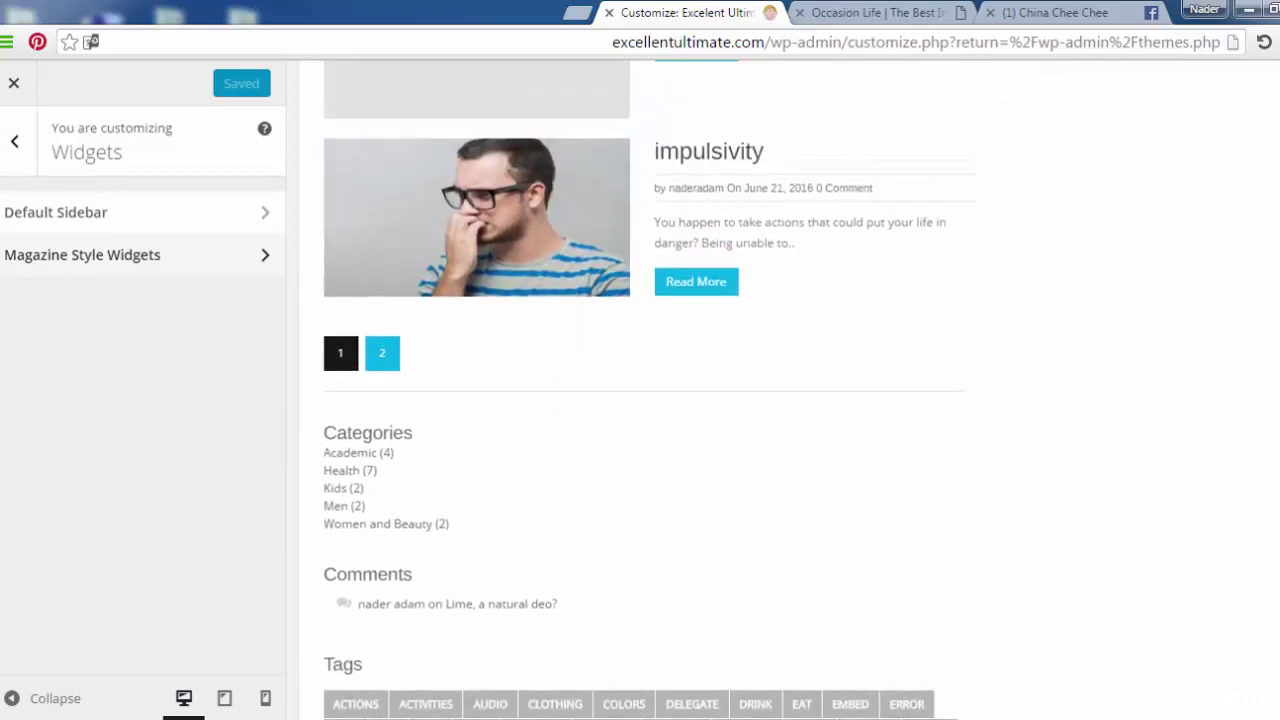
pyautogui.scroll(6, 644, 390)
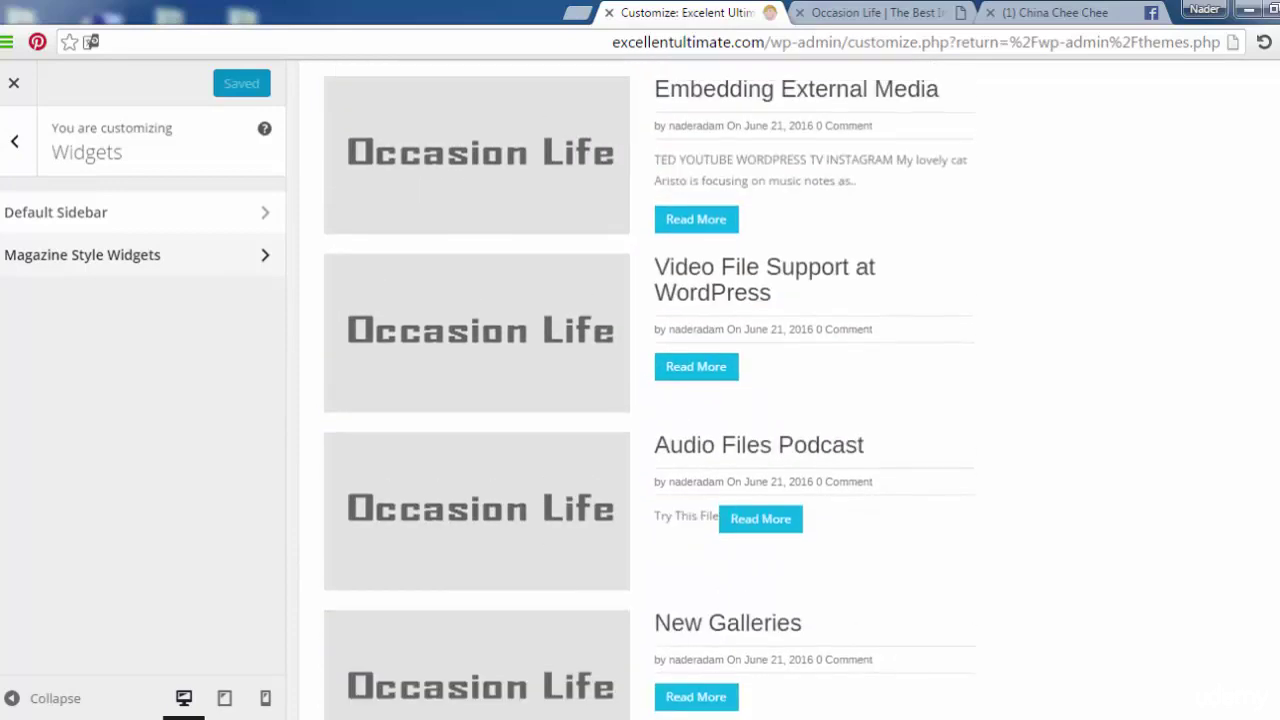
pyautogui.scroll(10, 660, 280)
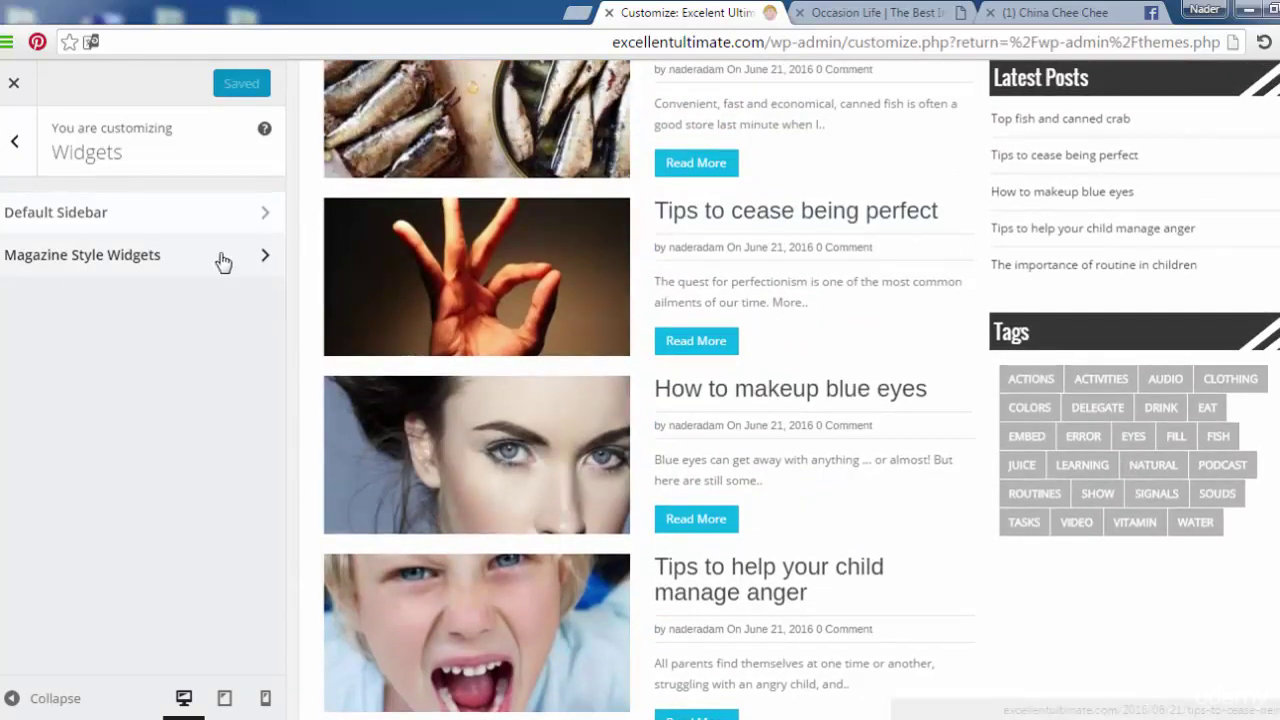
pyautogui.click(191, 218)
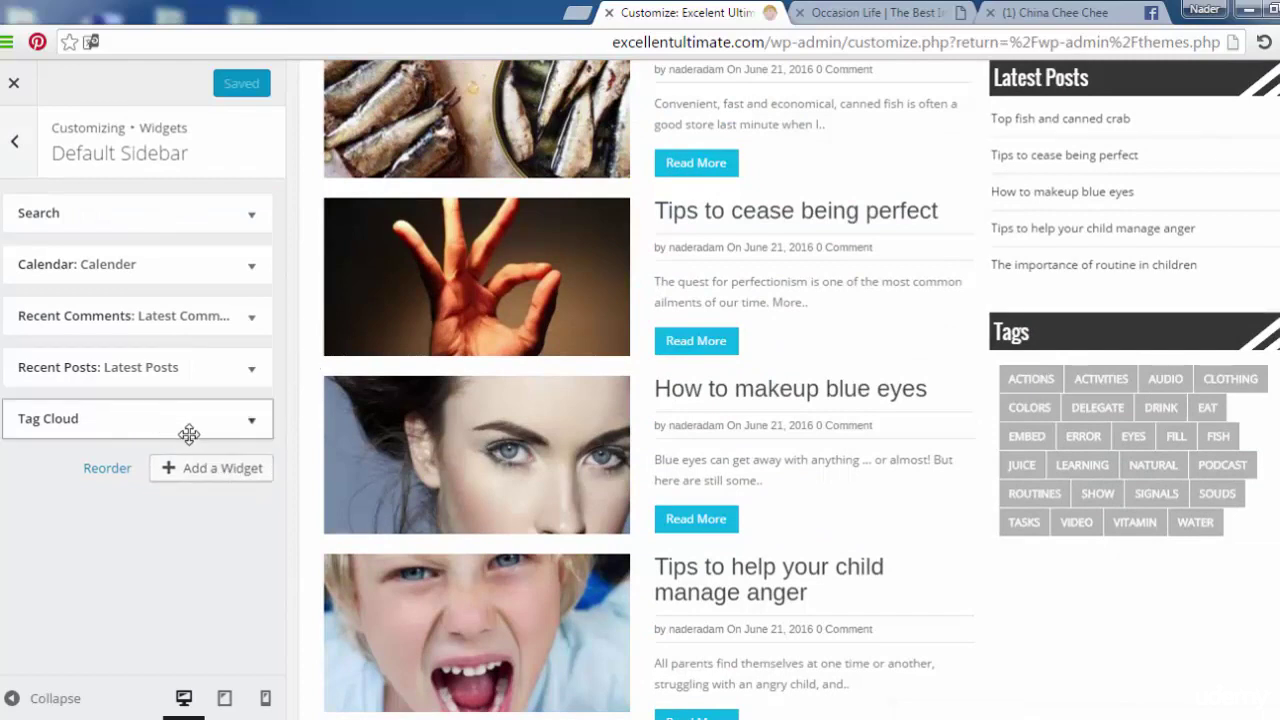
# Try a custom title on the sidebar's Tag Cloud widget, clear the title again, and publish.
pyautogui.click(155, 430)
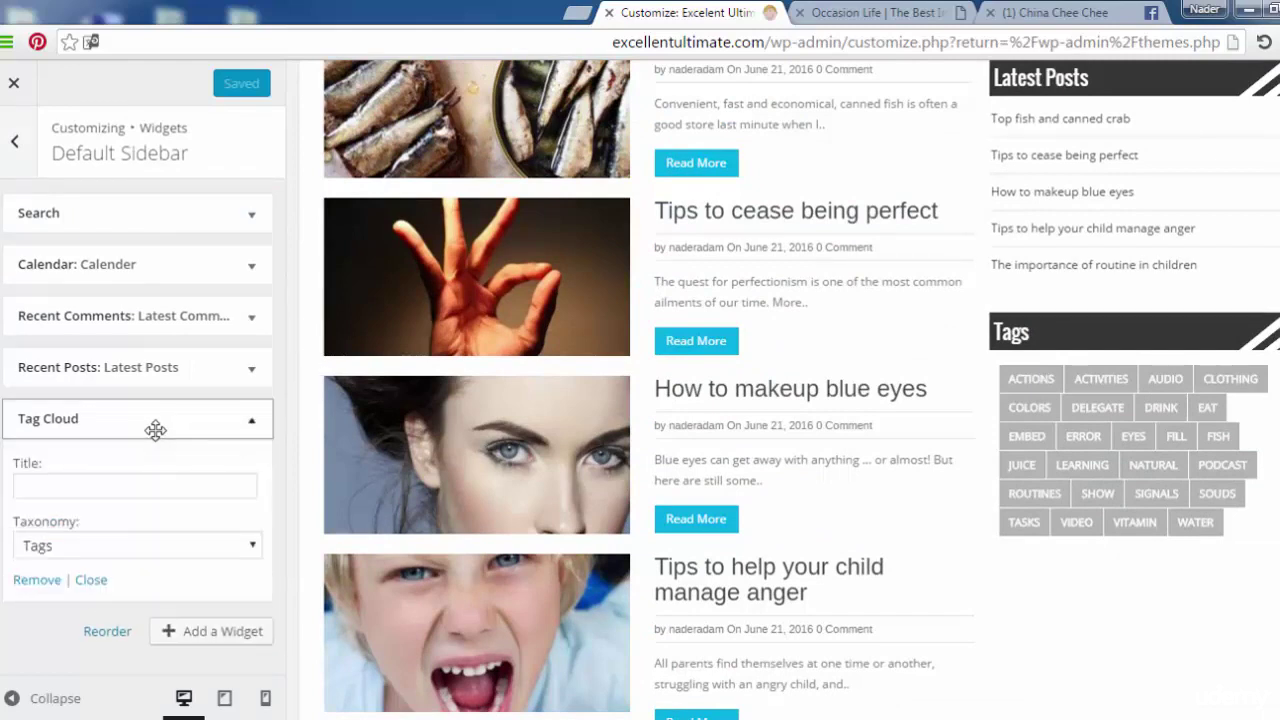
pyautogui.click(149, 486)
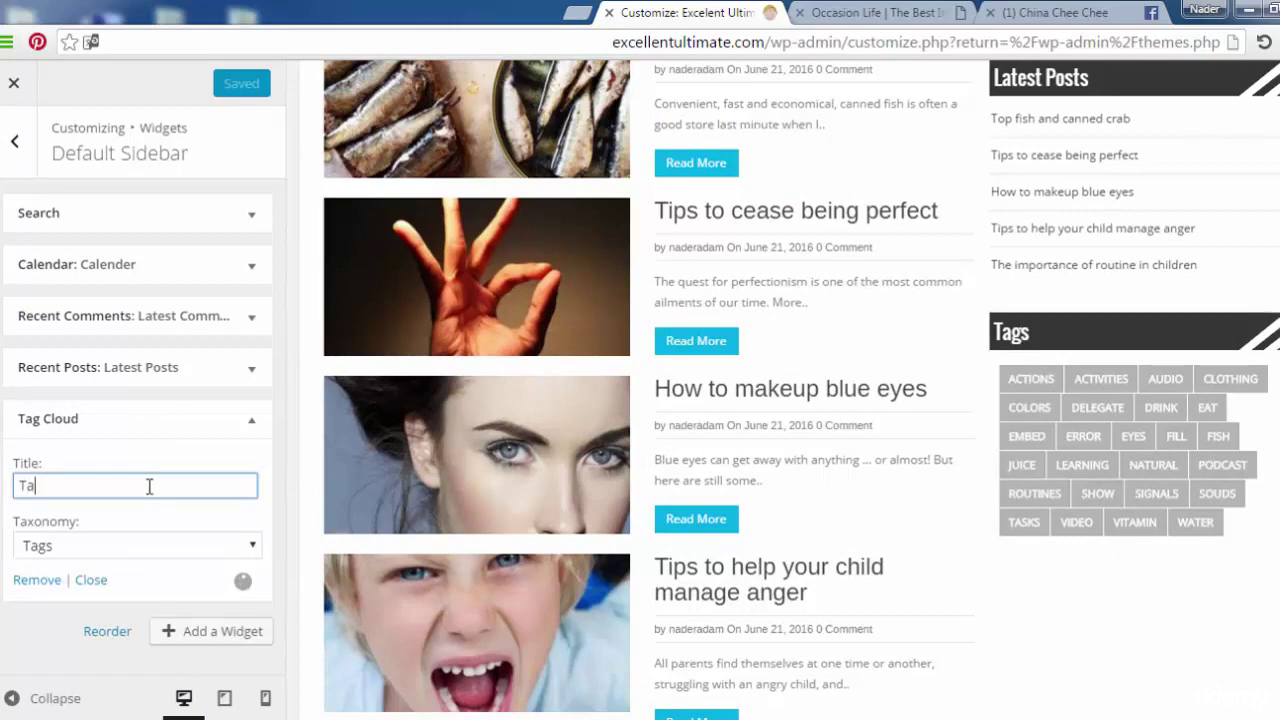
pyautogui.write('Tao')
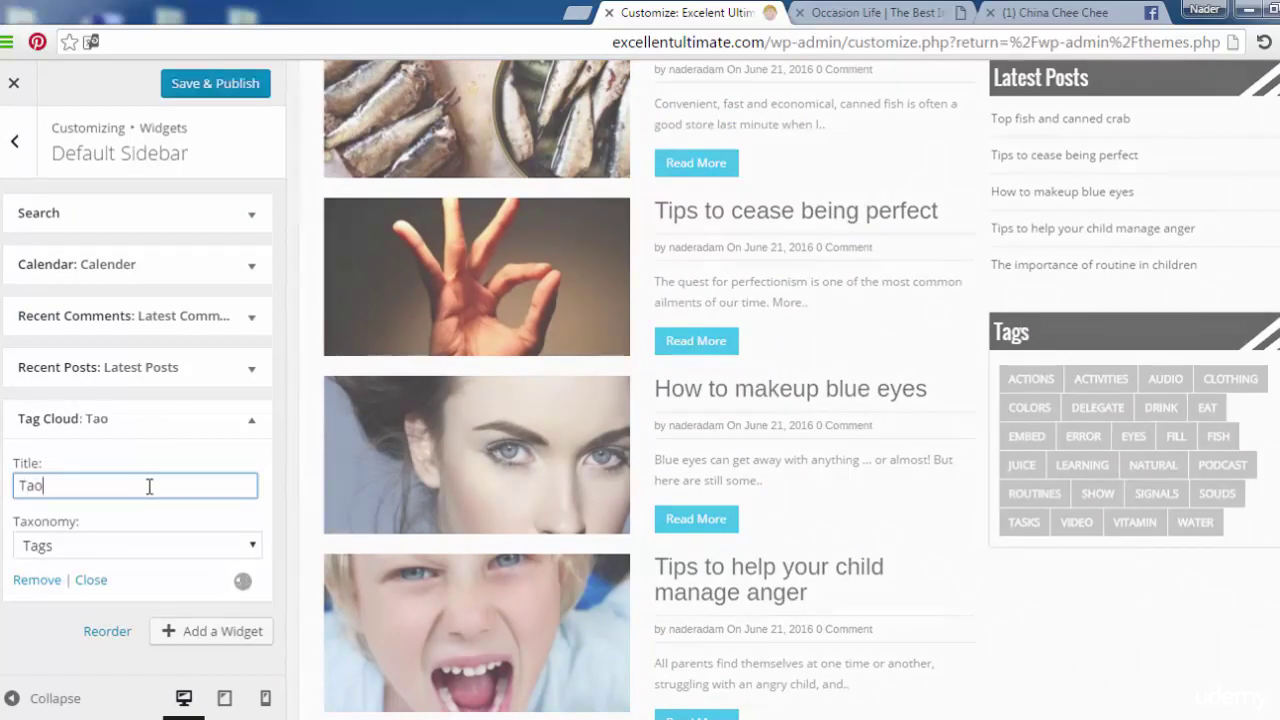
pyautogui.write('g')
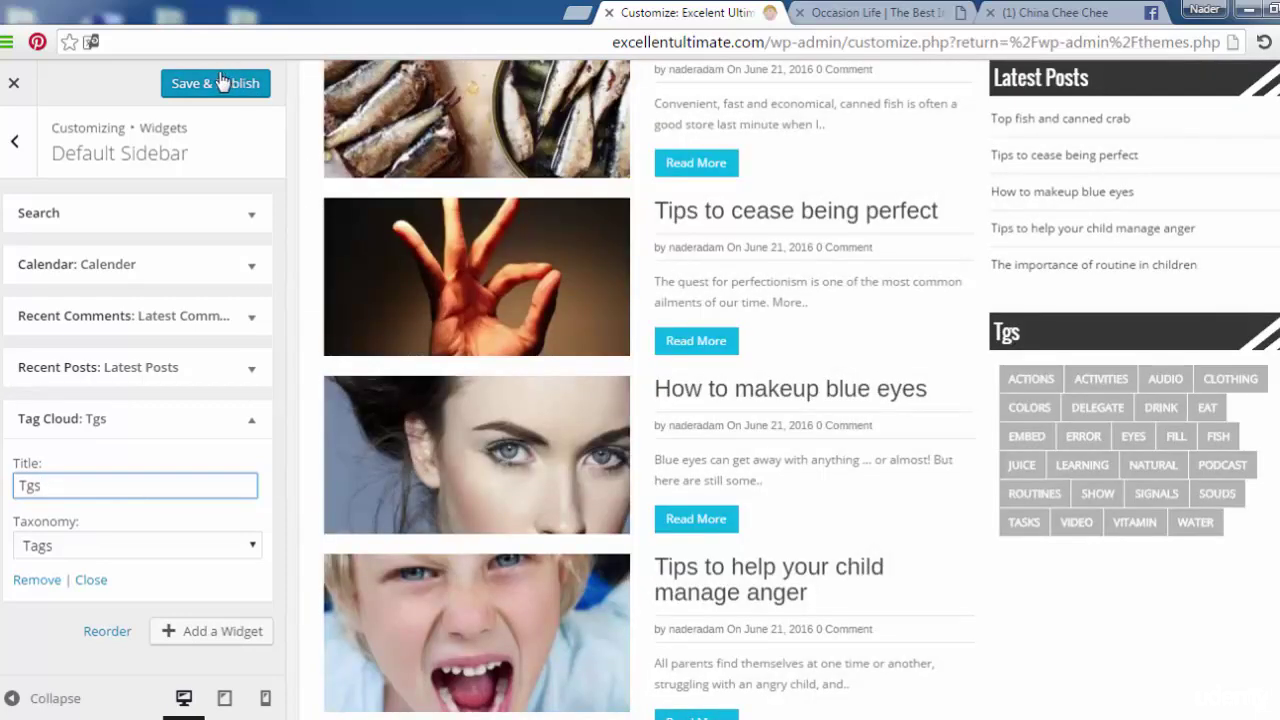
pyautogui.doubleClick(44, 488)
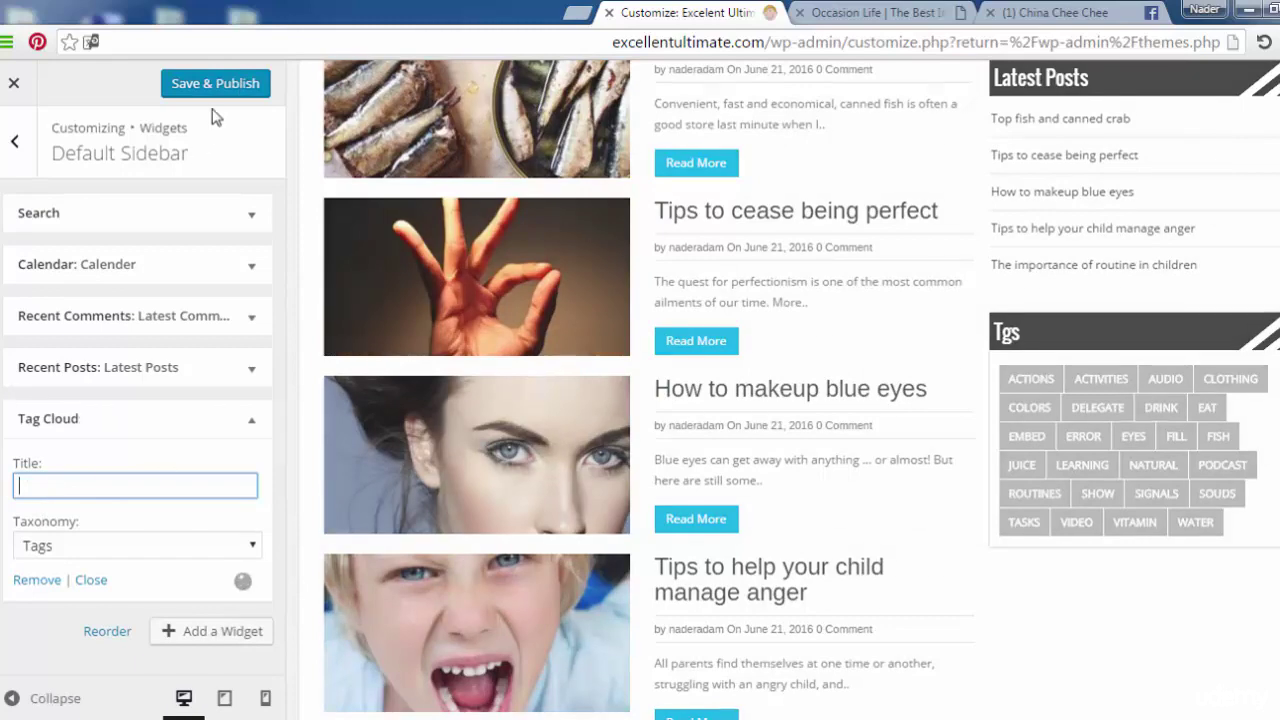
pyautogui.click(212, 90)
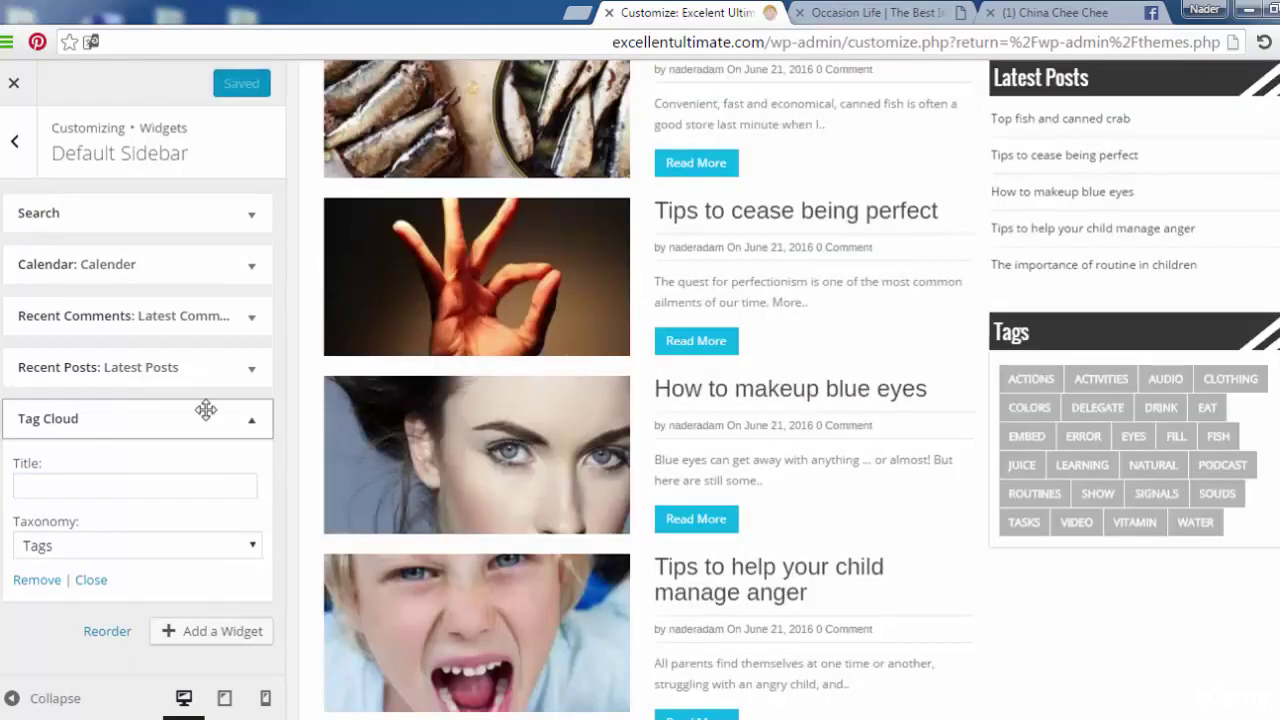
pyautogui.click(180, 417)
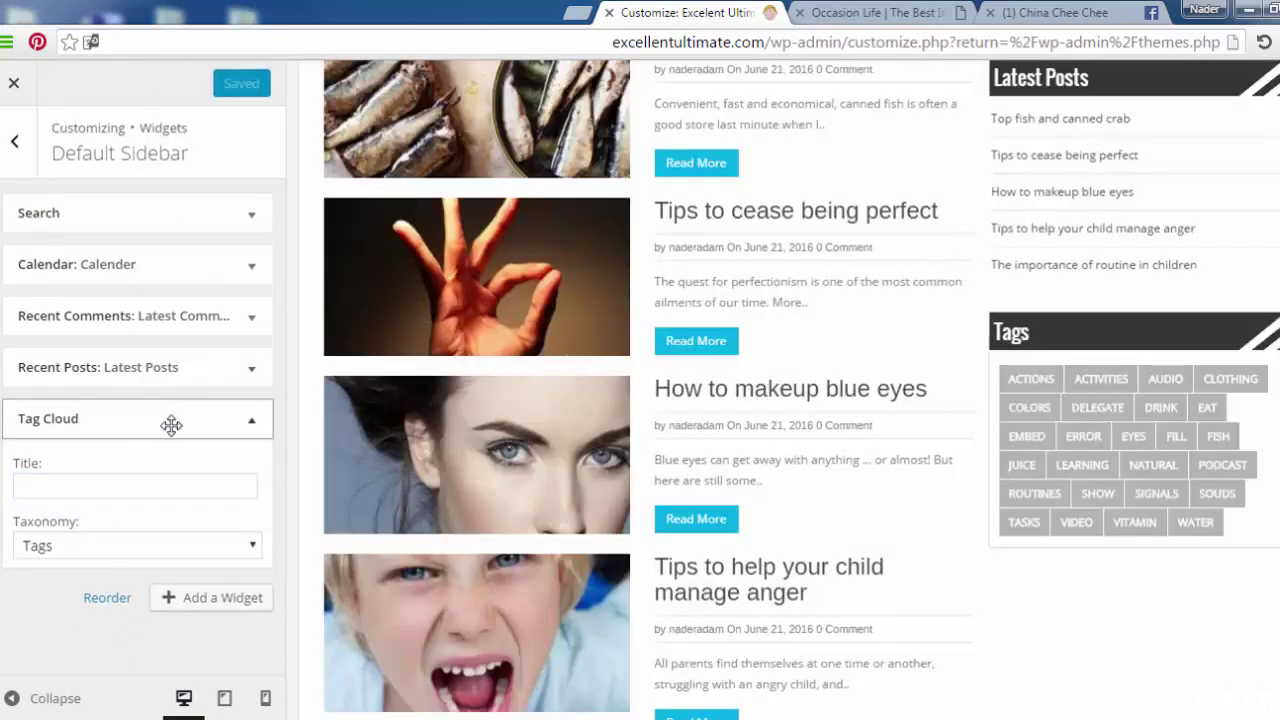
# Add the ThemePacific NewsLetter Subscribe widget with its default title and text below the sidebar's Tag Cloud and publish the change.
pyautogui.click(216, 472)
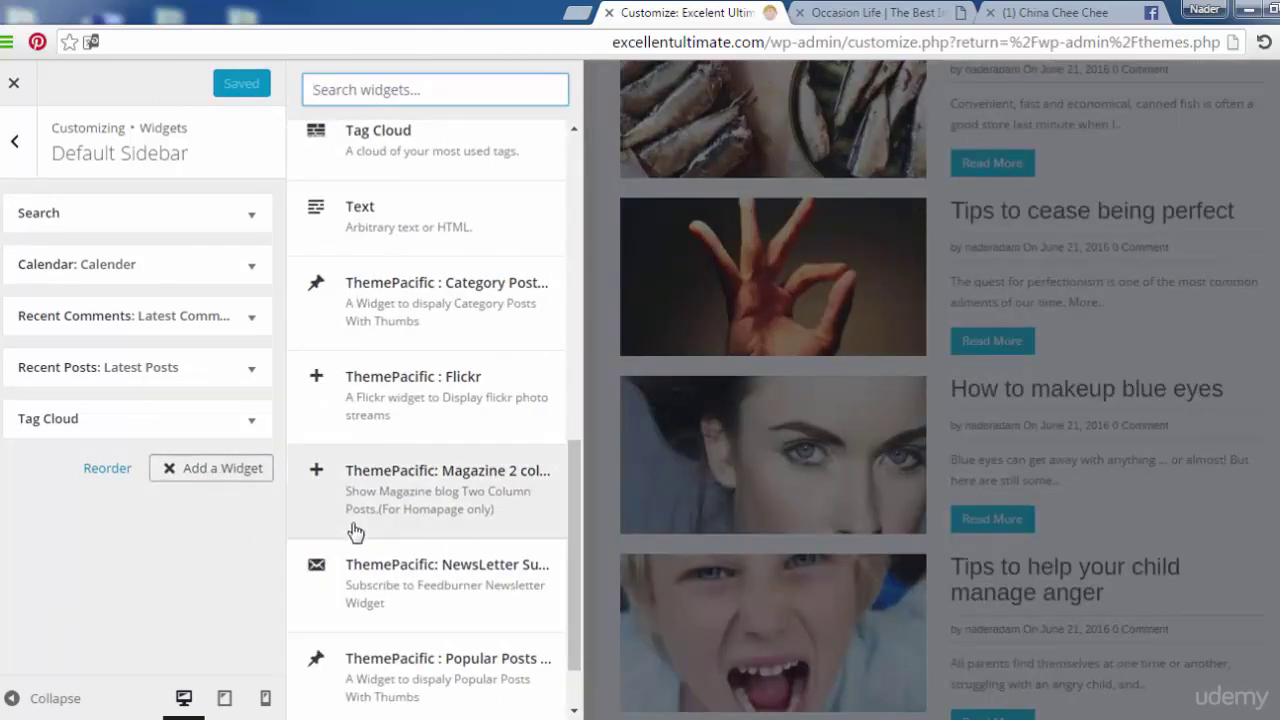
pyautogui.moveTo(581, 548); pyautogui.dragTo(577, 608)
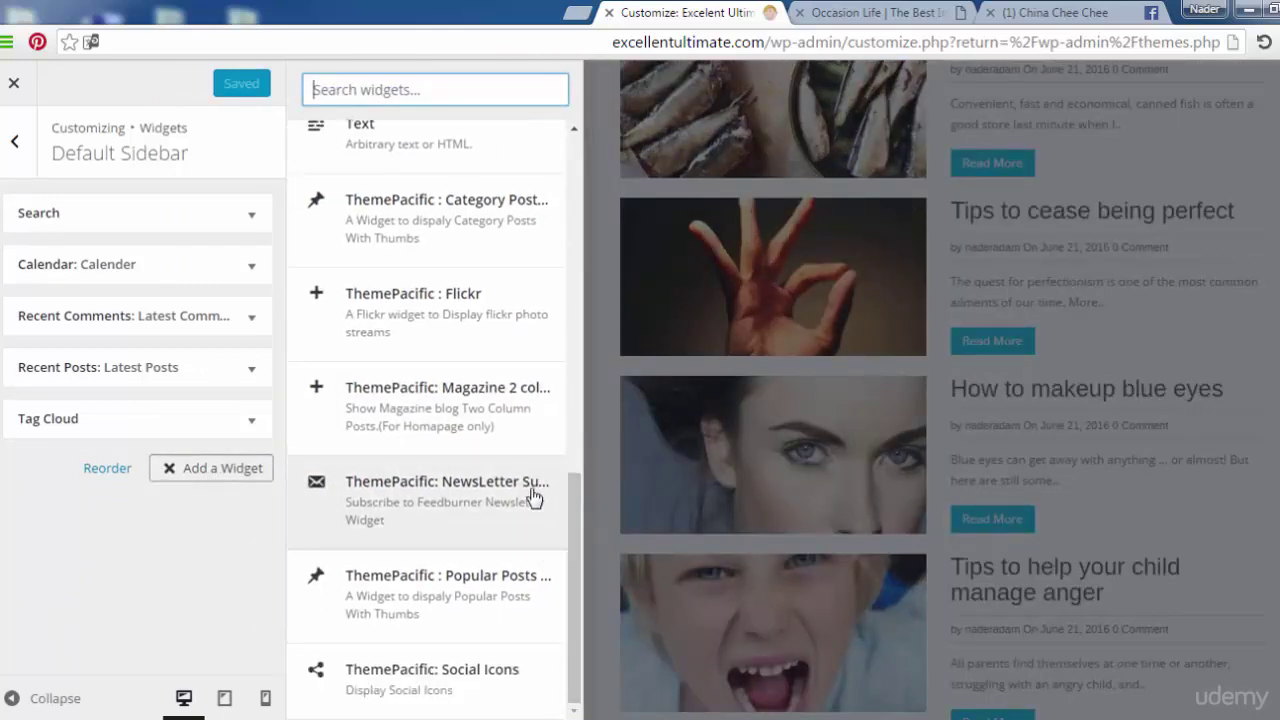
pyautogui.click(503, 491)
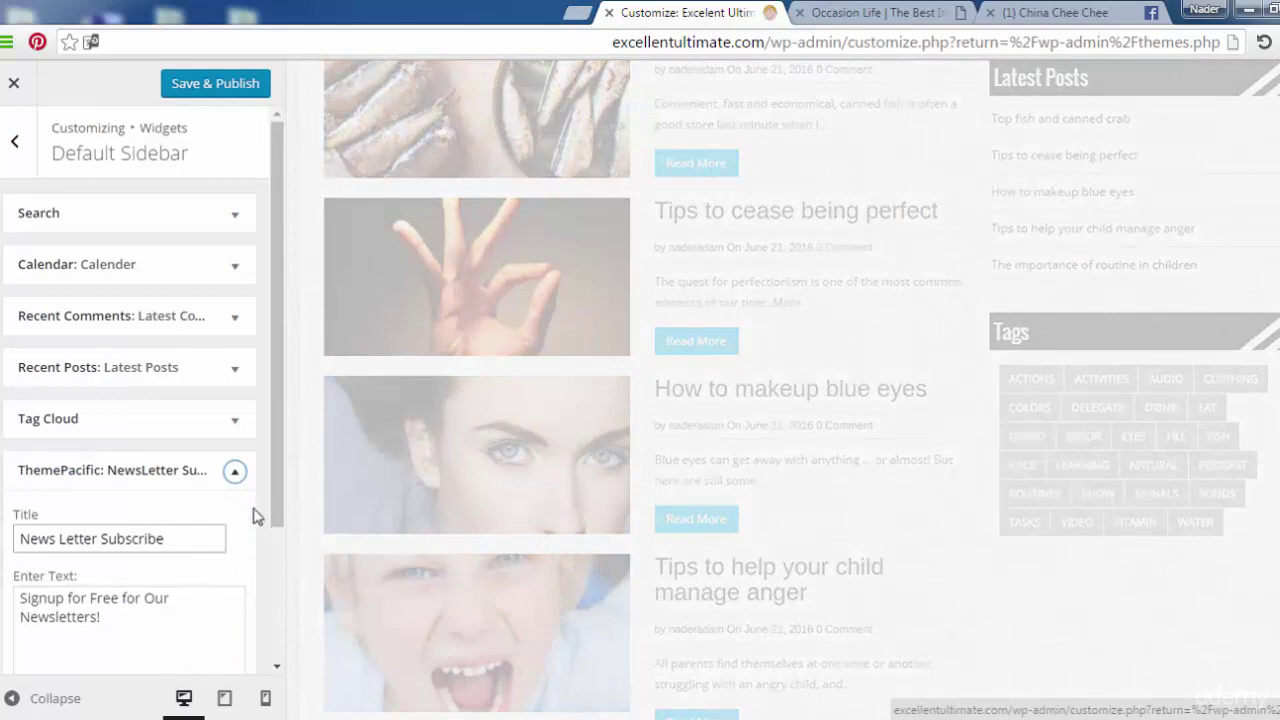
pyautogui.moveTo(274, 502); pyautogui.dragTo(283, 656)
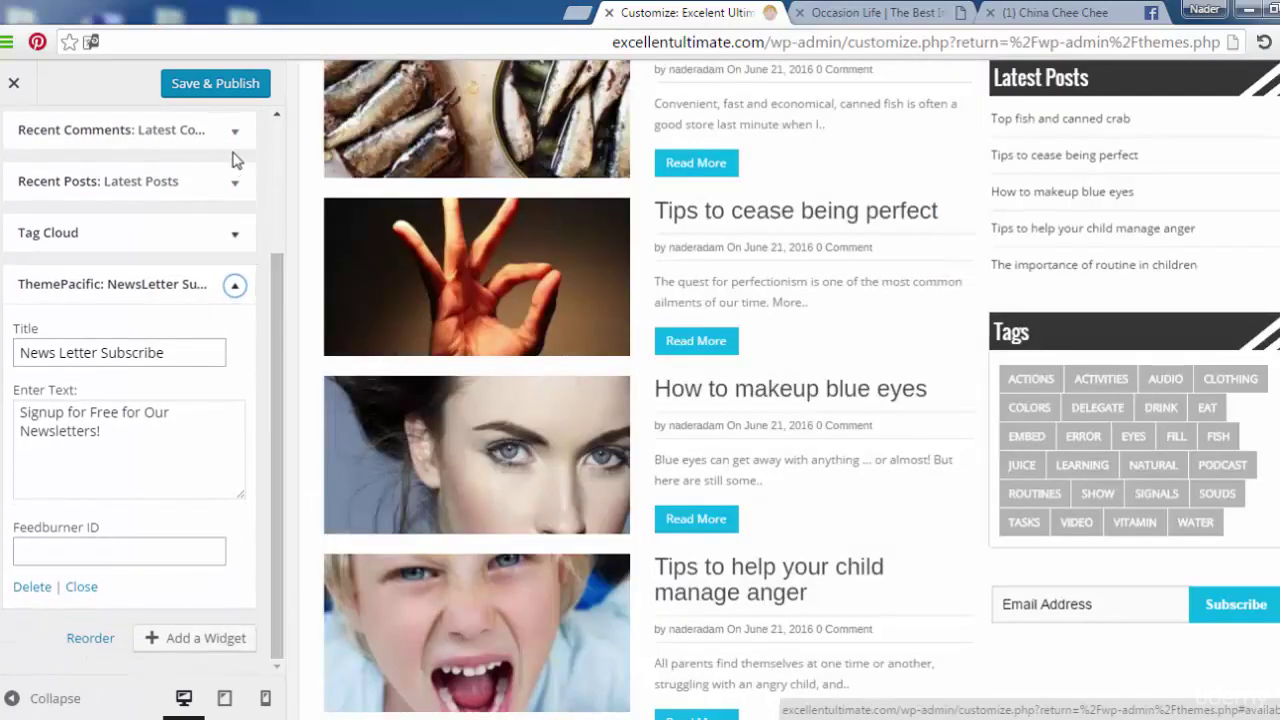
pyautogui.click(233, 86)
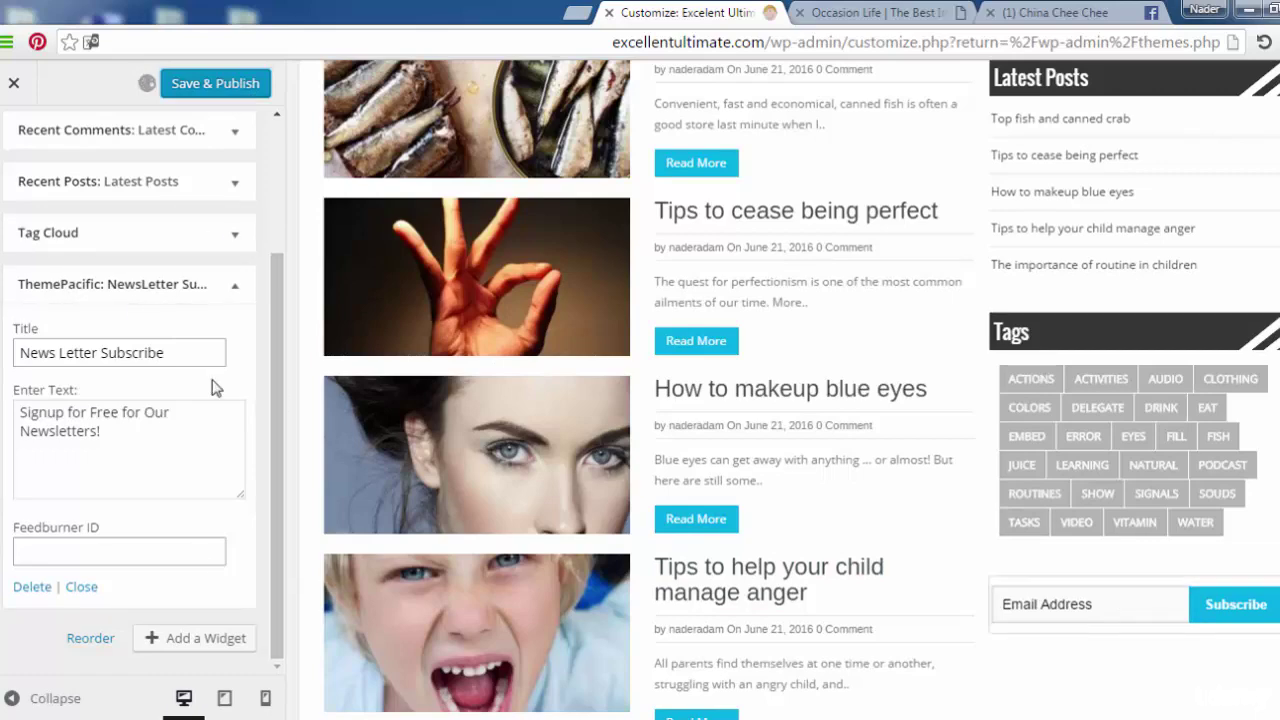
pyautogui.click(189, 284)
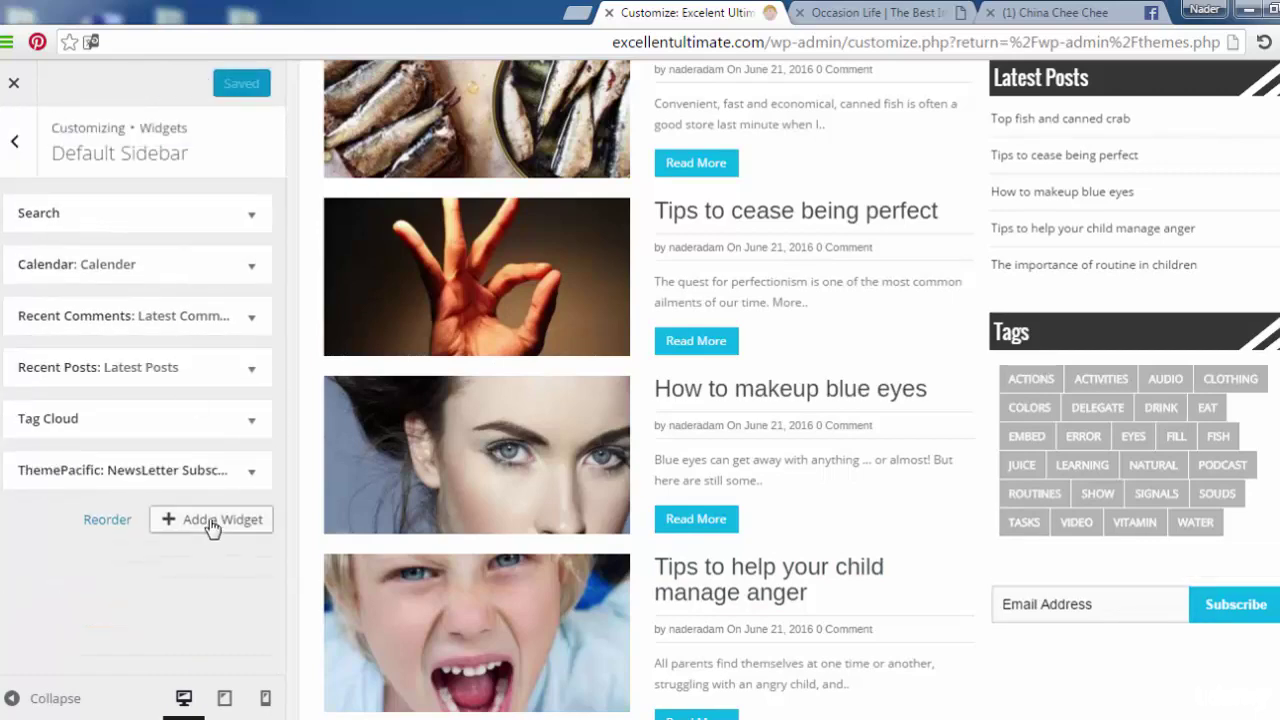
# Add the ThemePacific Social Icons widget with its default title, RSS, Facebook, Google+ and Twitter entries to the Default Sidebar and publish the change.
pyautogui.click(211, 524)
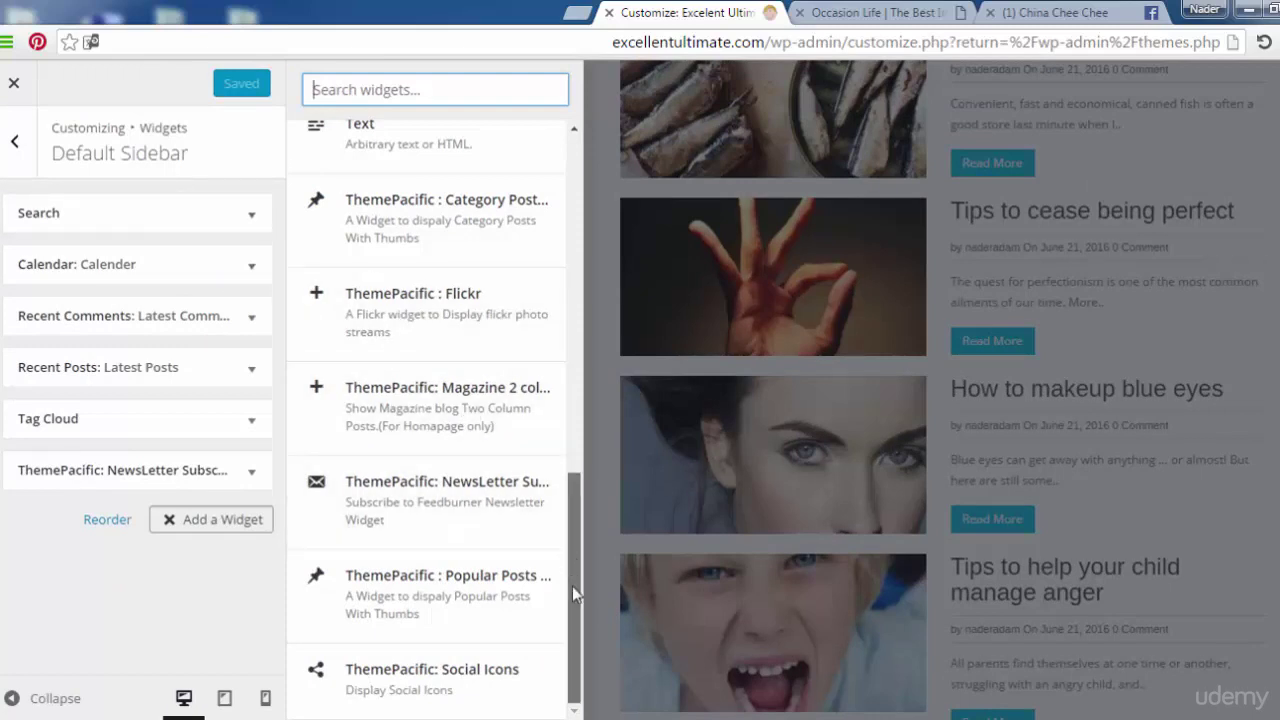
pyautogui.click(466, 684)
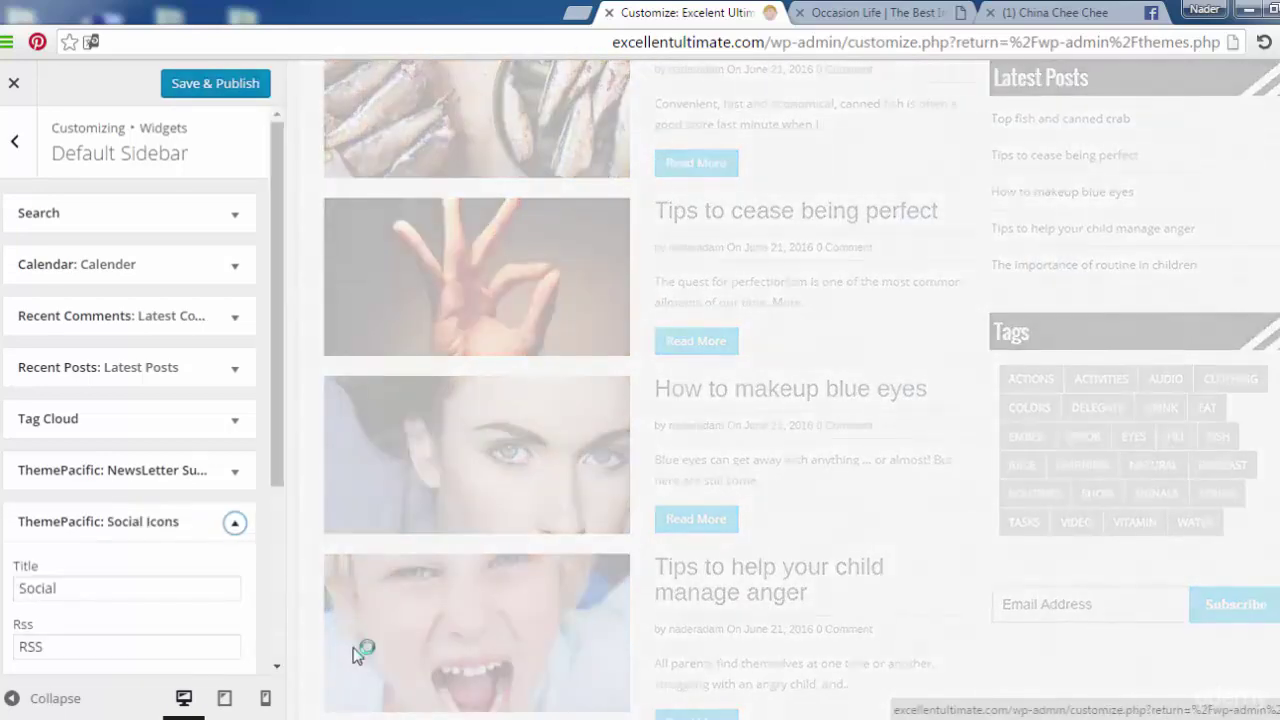
pyautogui.moveTo(280, 453); pyautogui.dragTo(280, 641)
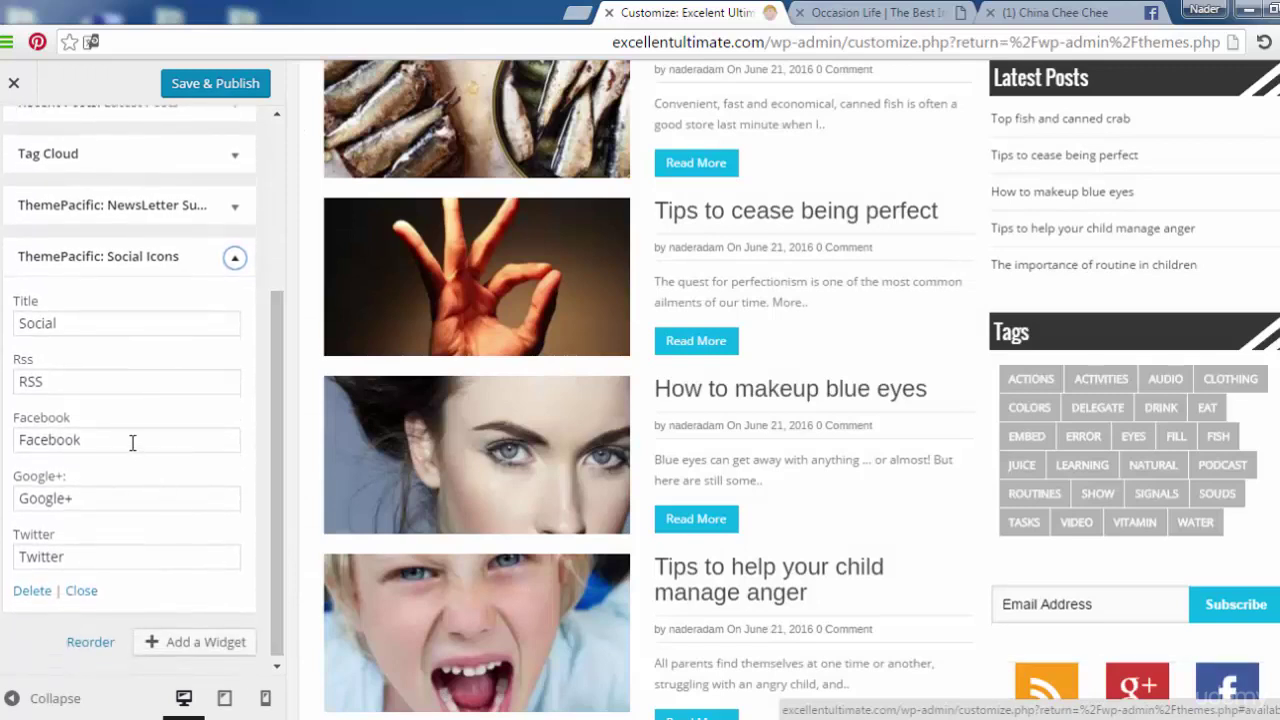
pyautogui.click(132, 443)
pyautogui.click(151, 497)
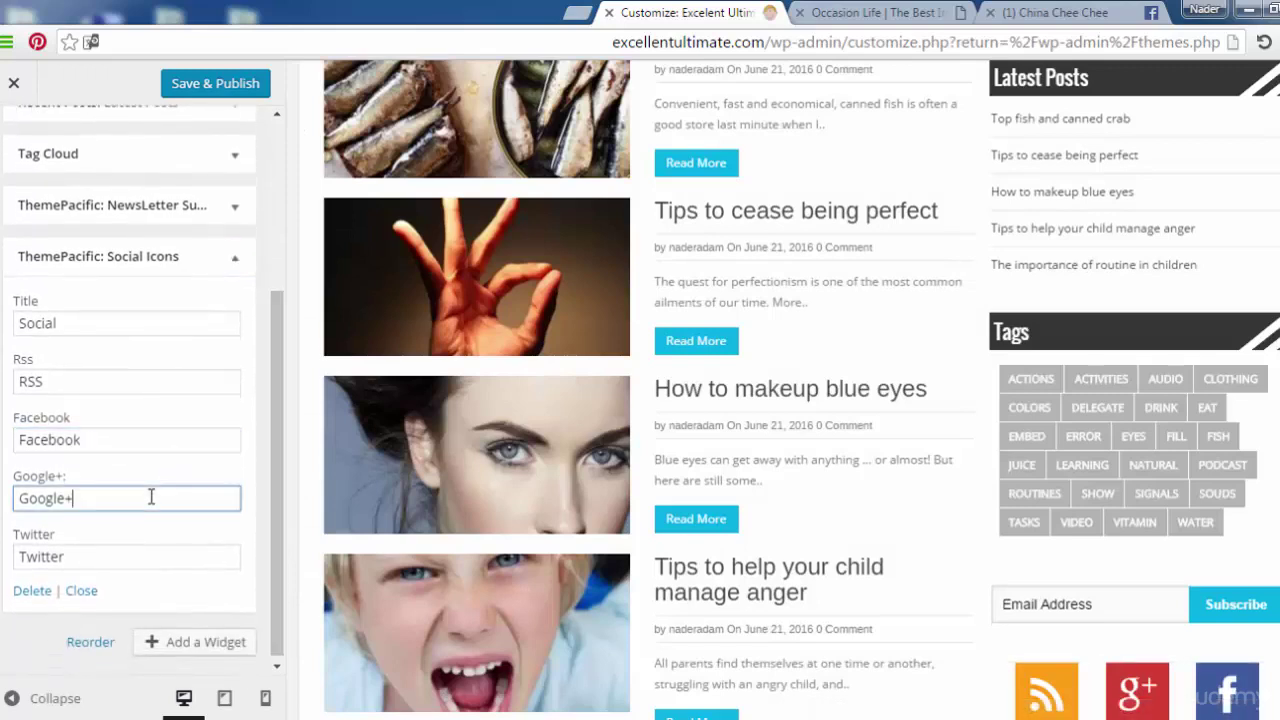
pyautogui.click(155, 557)
pyautogui.click(153, 495)
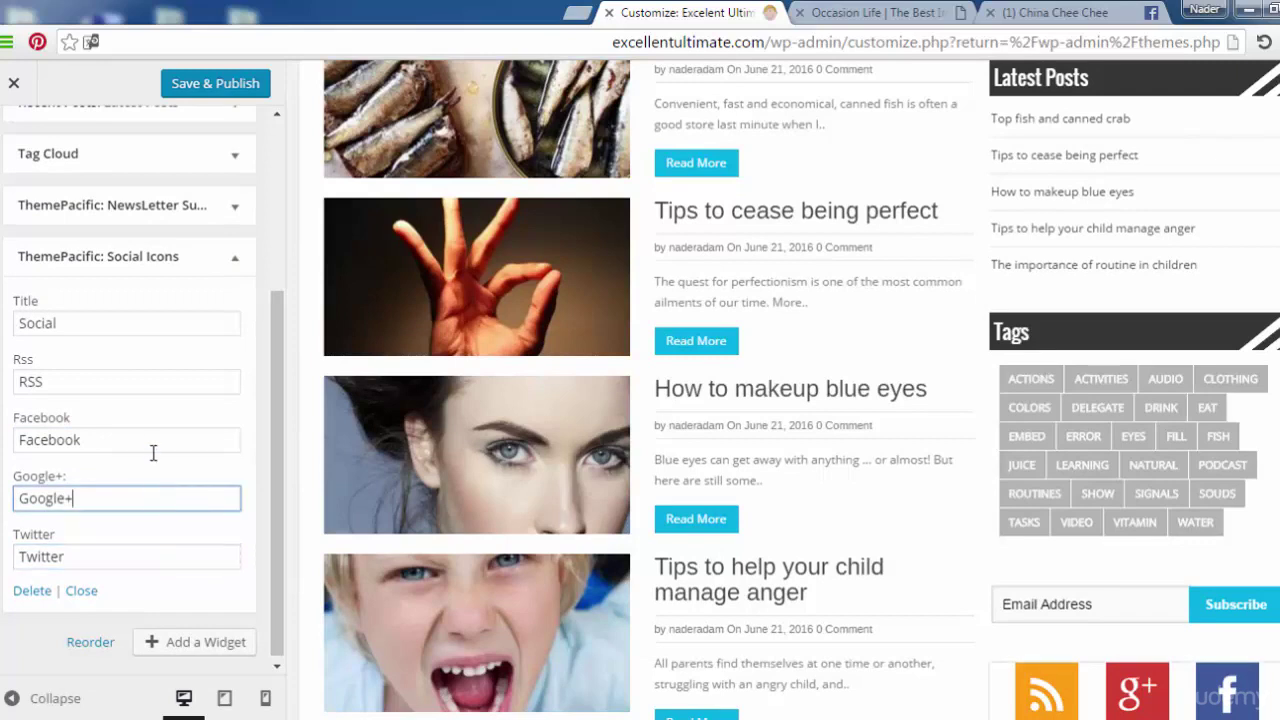
pyautogui.click(152, 438)
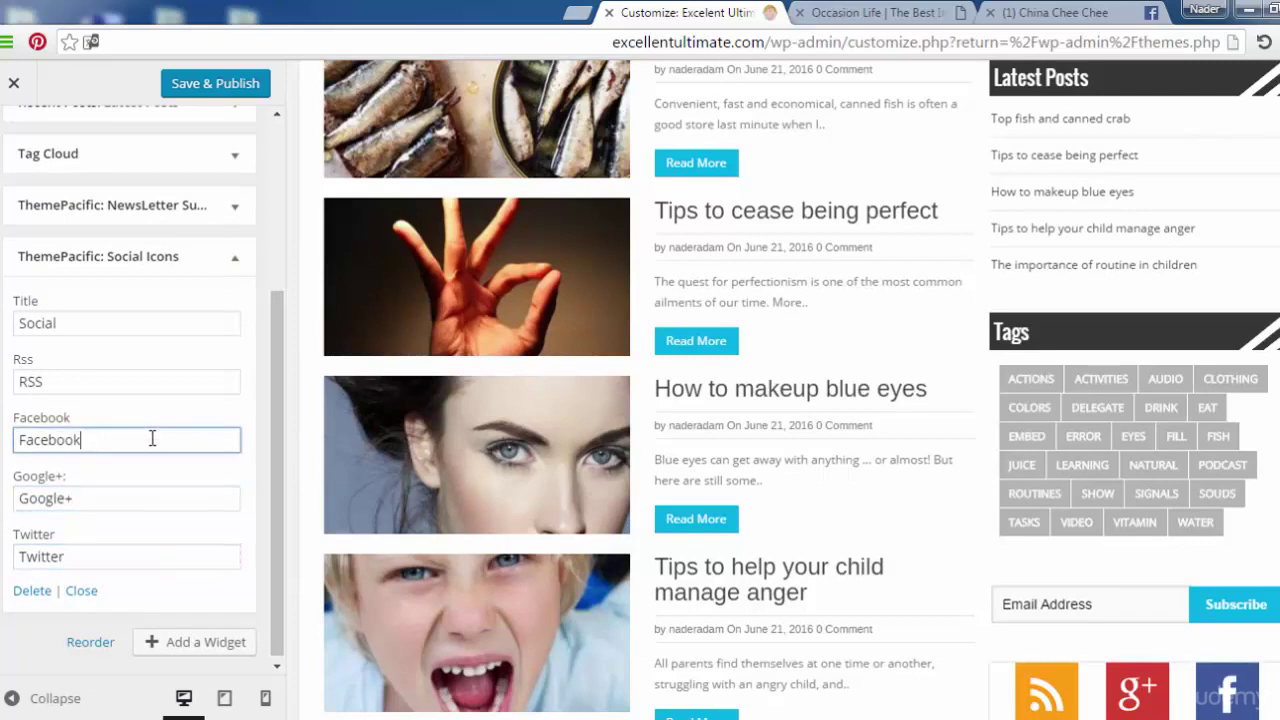
pyautogui.click(148, 379)
pyautogui.click(148, 319)
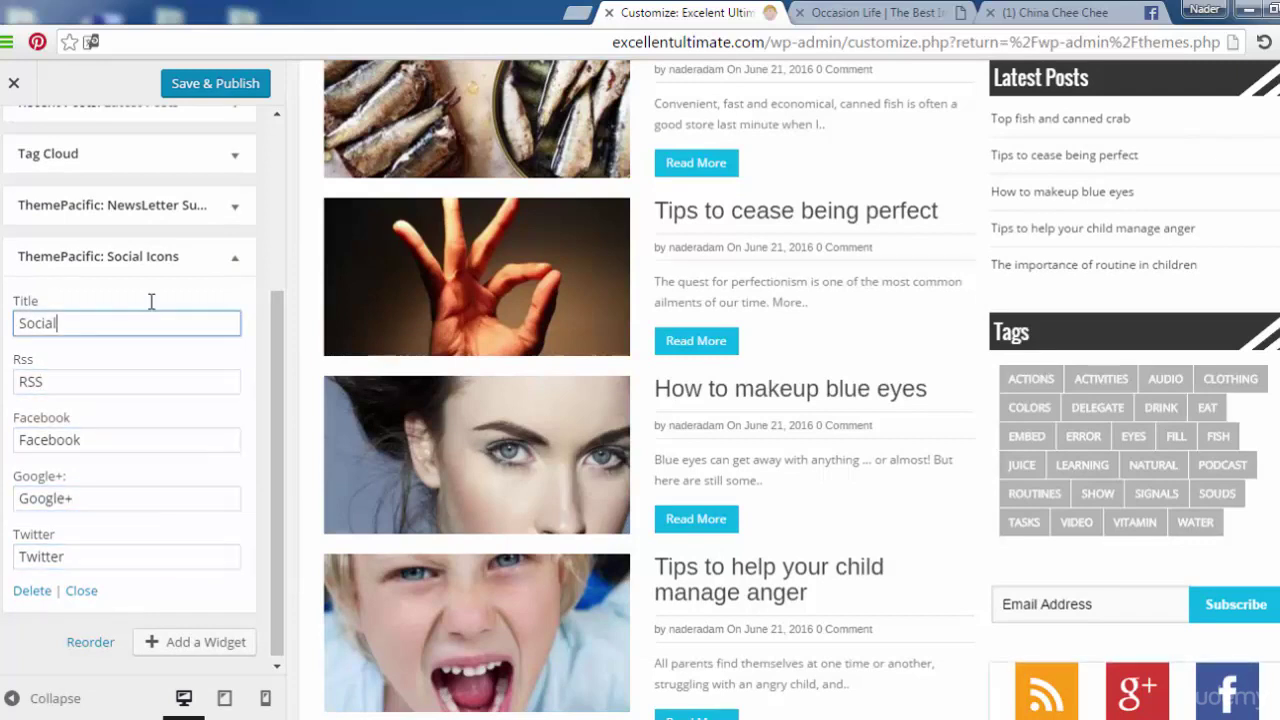
pyautogui.click(225, 90)
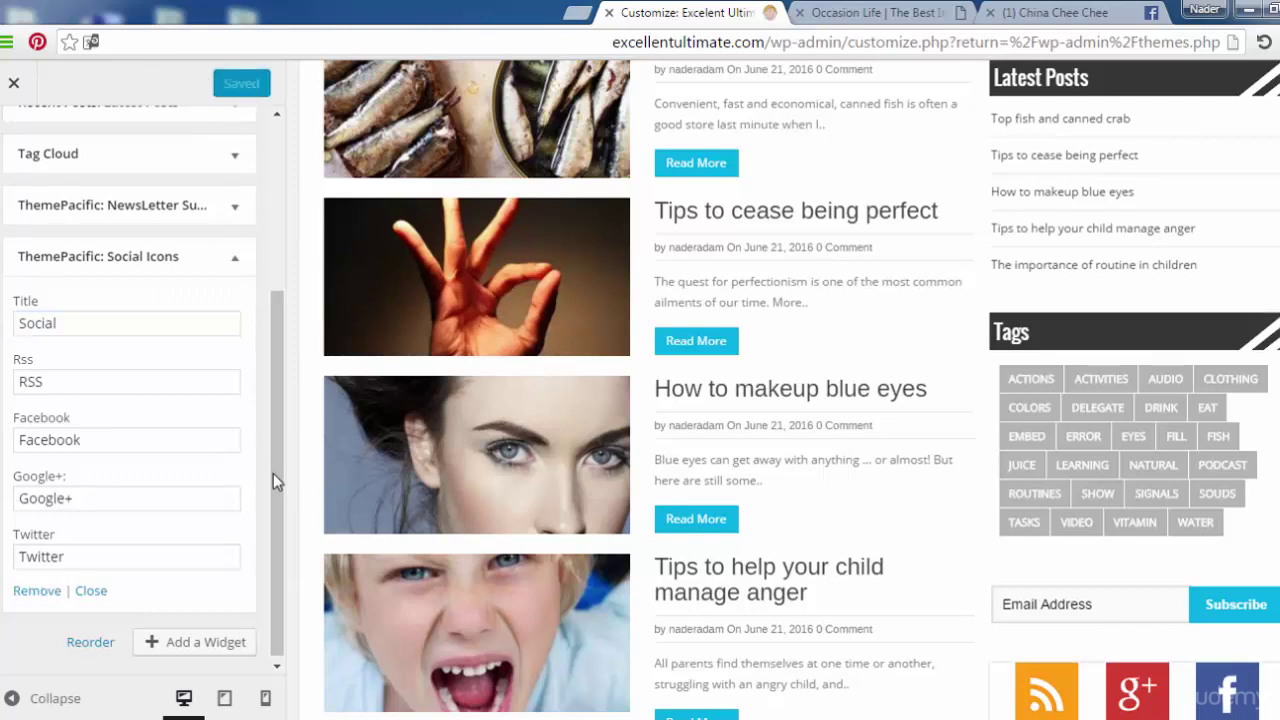
# Move the ThemePacific Social Icons widget to the top of the Default Sidebar, publish the change, and check its placement in the site preview.
pyautogui.moveTo(280, 537); pyautogui.dragTo(271, 372)
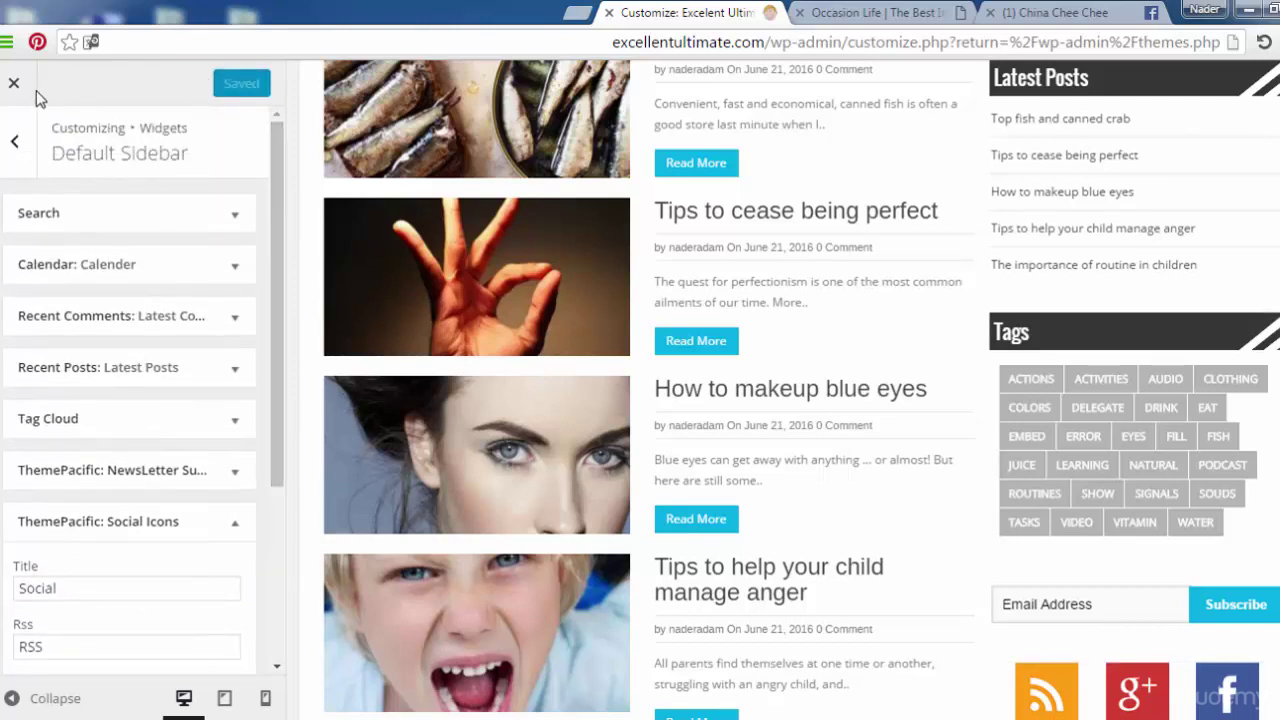
pyautogui.click(15, 143)
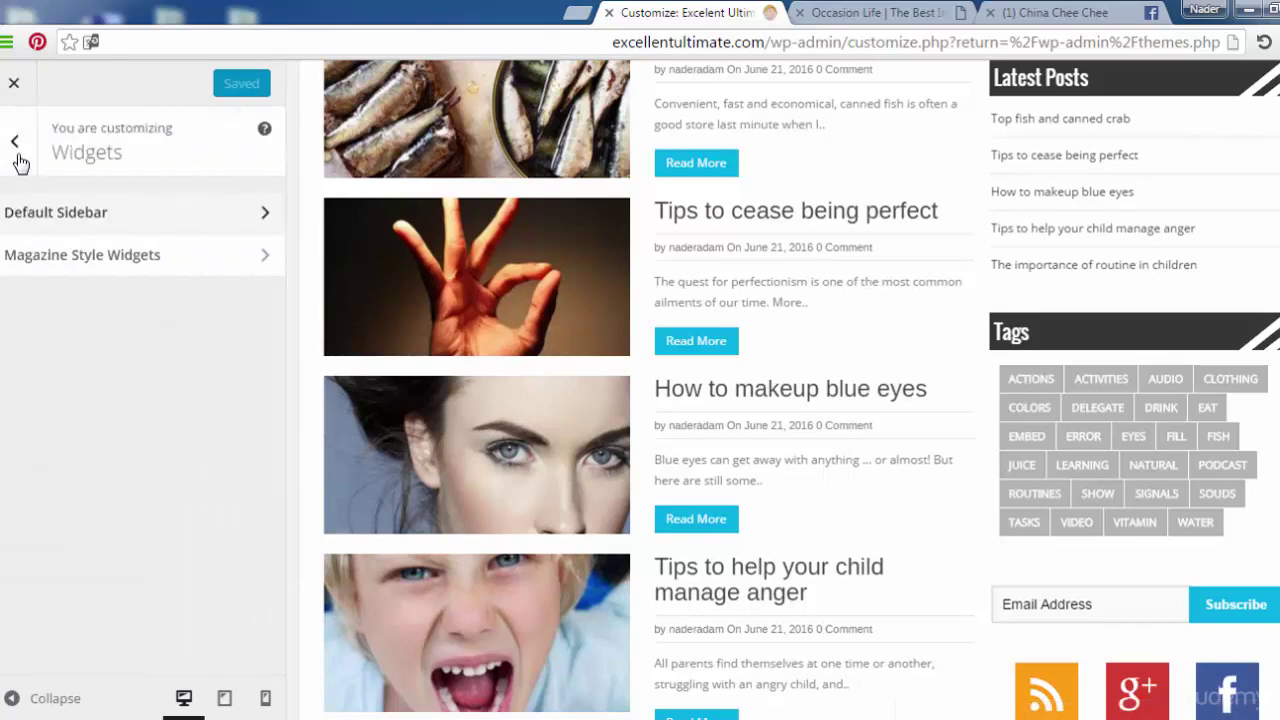
pyautogui.click(145, 228)
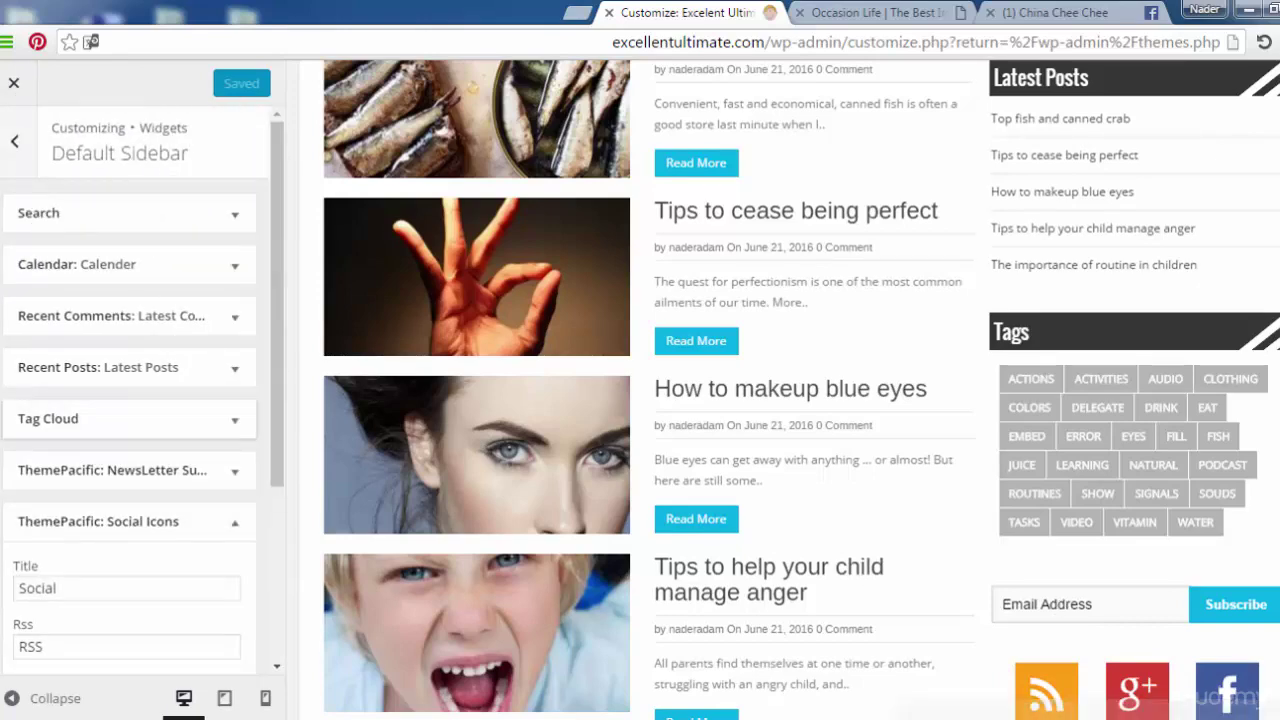
pyautogui.scroll(-5, 866, 370)
pyautogui.scroll(3, 866, 370)
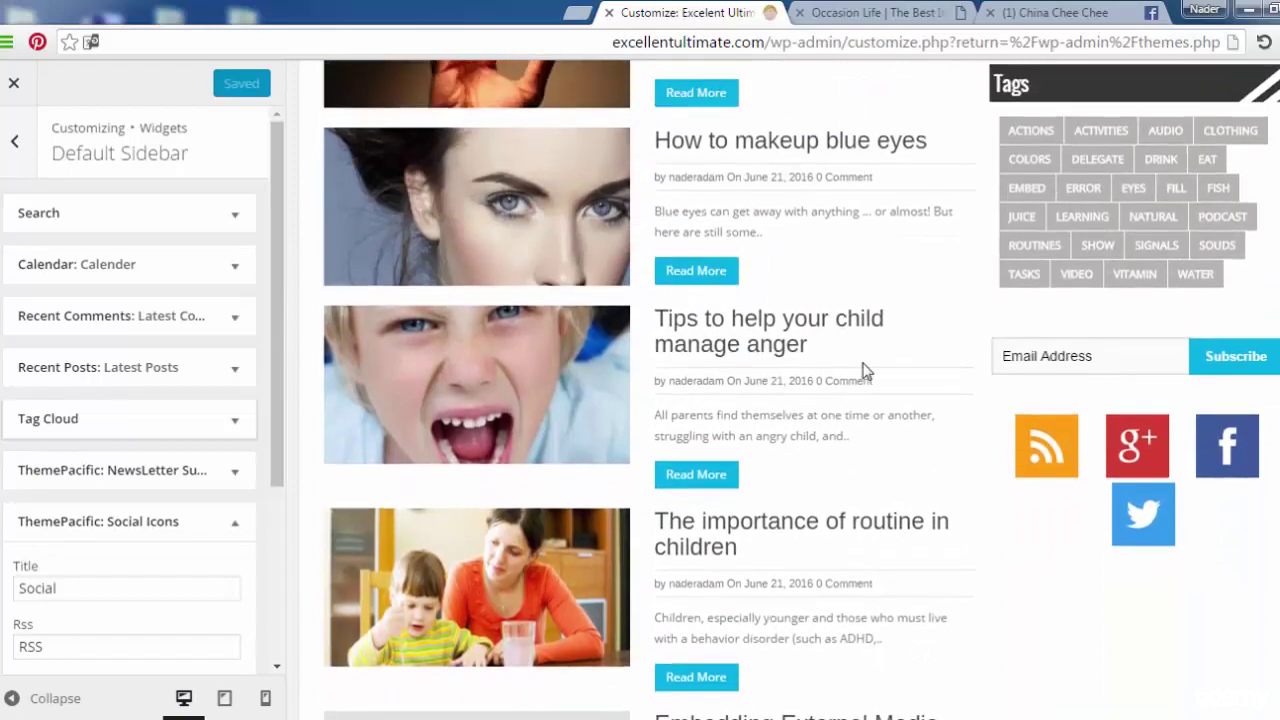
pyautogui.click(140, 522)
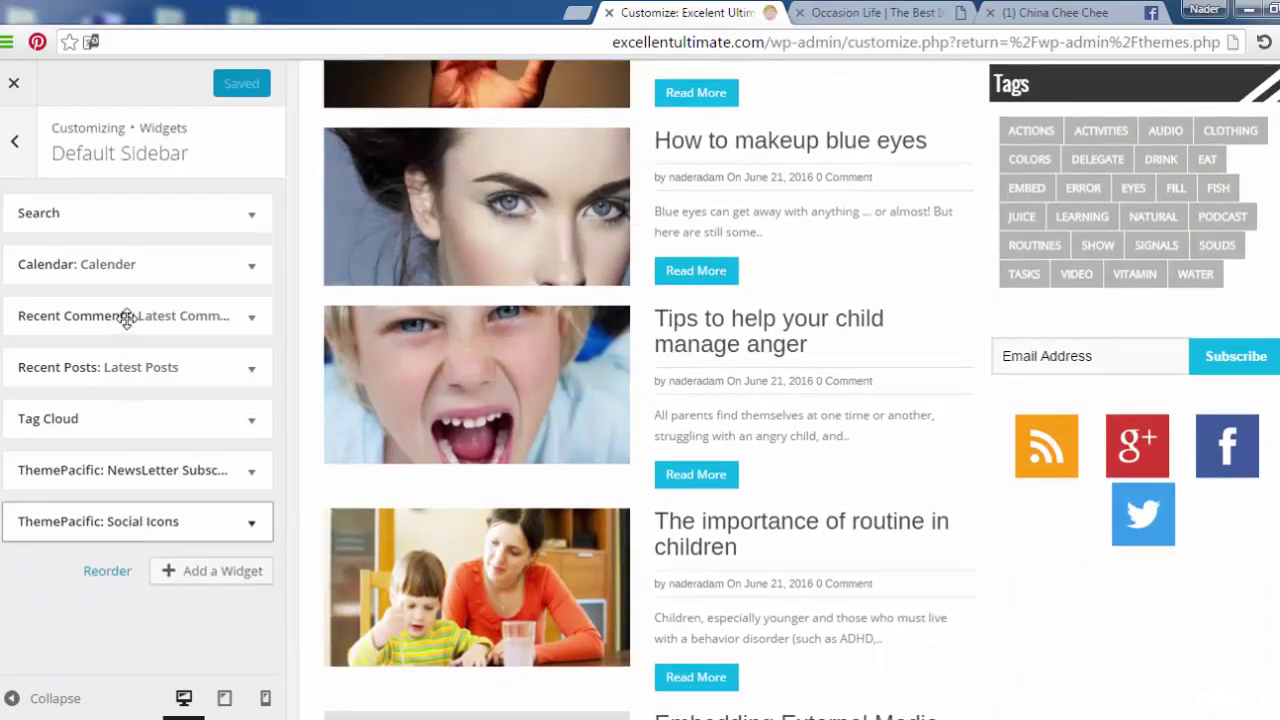
pyautogui.moveTo(127, 316); pyautogui.dragTo(150, 214)
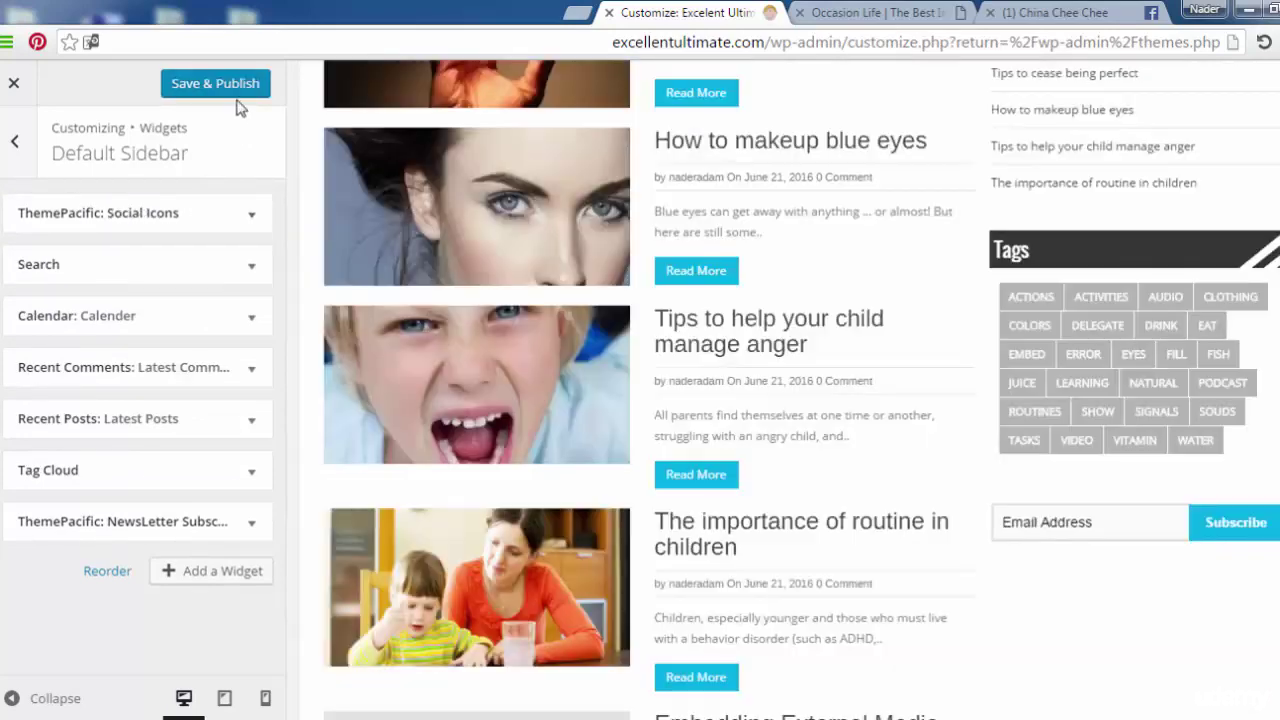
pyautogui.click(239, 88)
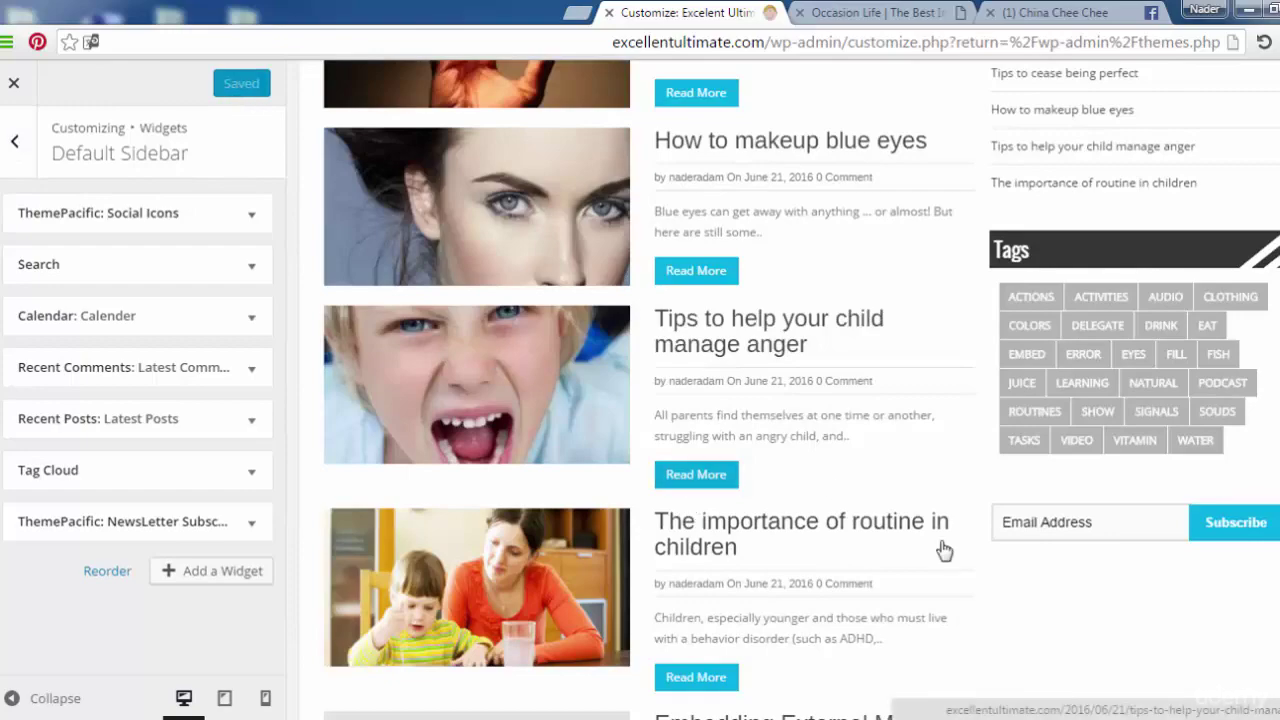
pyautogui.scroll(-6, 640, 390)
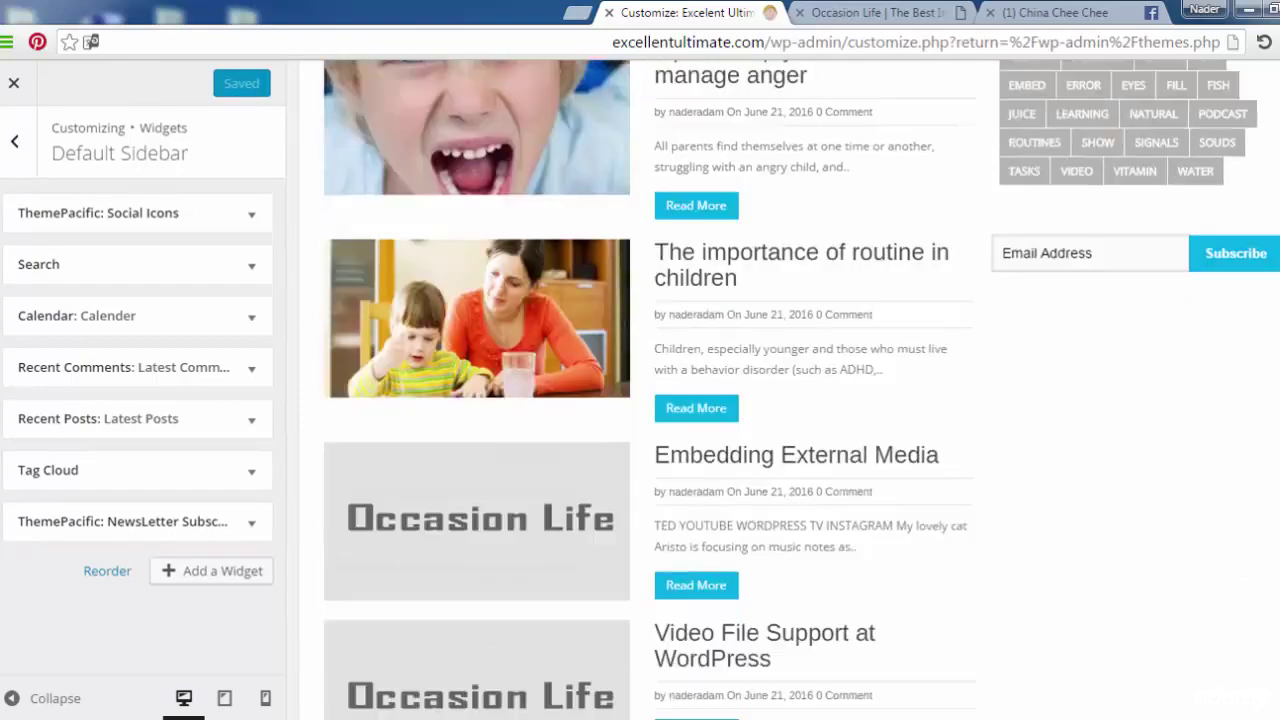
pyautogui.scroll(15, 640, 390)
pyautogui.scroll(1, 640, 390)
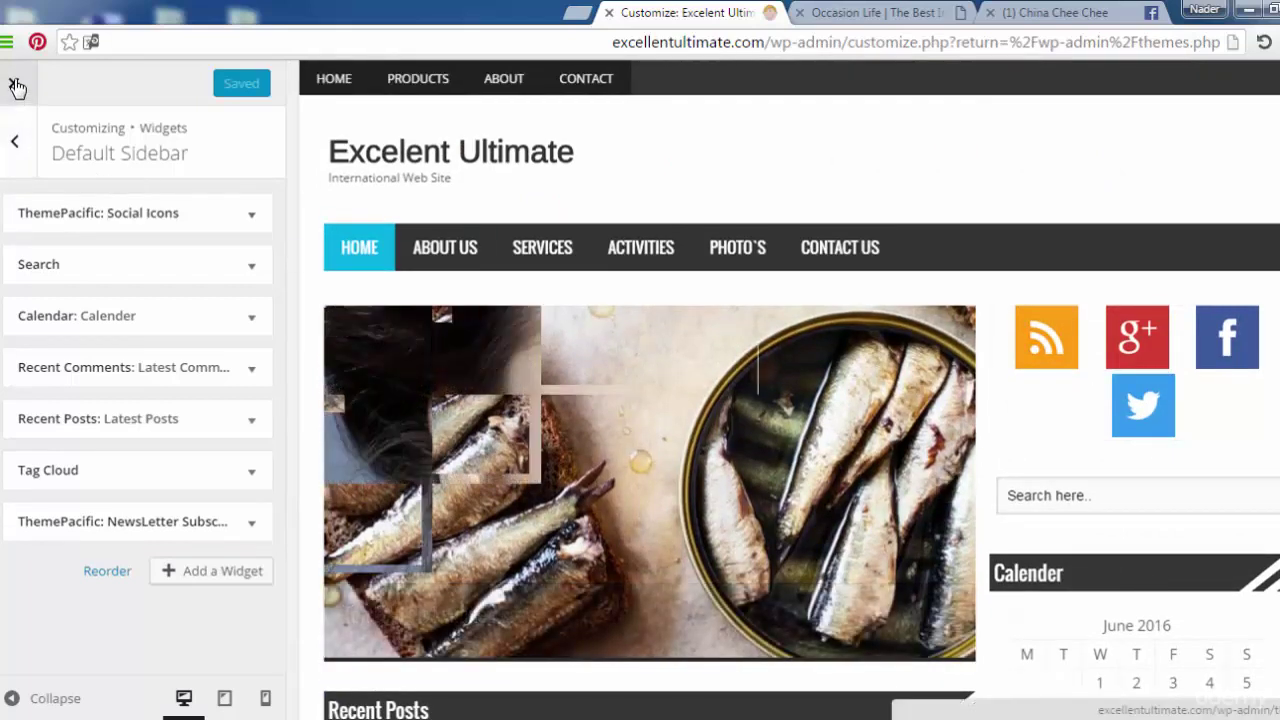
# Open the Static Front Page settings and examine how the latest posts are laid out in the site preview.
pyautogui.click(13, 148)
pyautogui.click(13, 148)
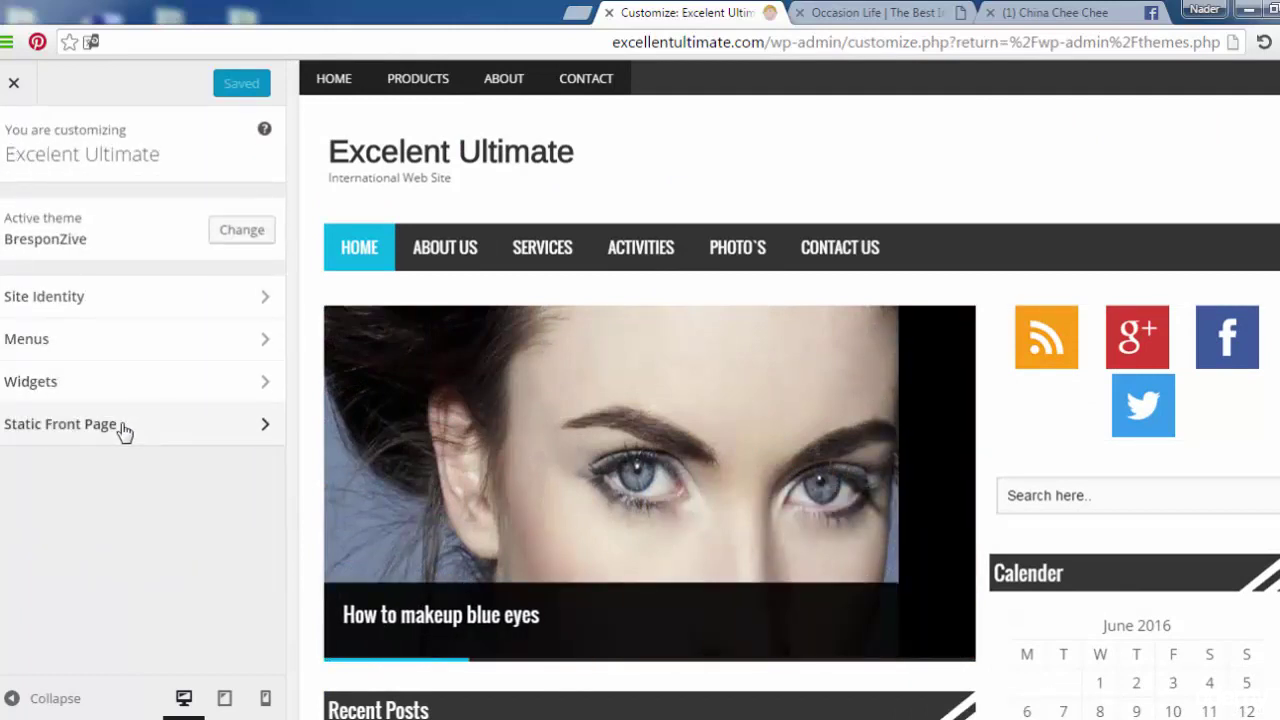
pyautogui.click(124, 431)
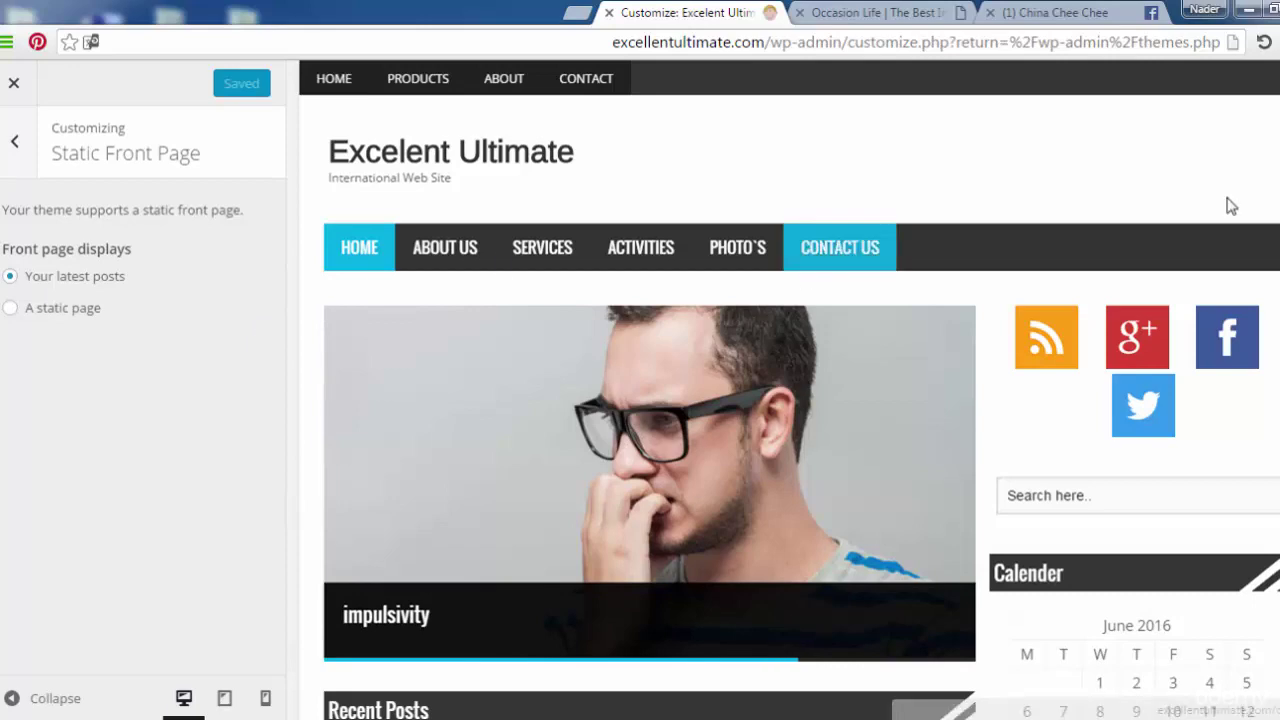
pyautogui.scroll(-4, 833, 659)
pyautogui.scroll(-3, 650, 390)
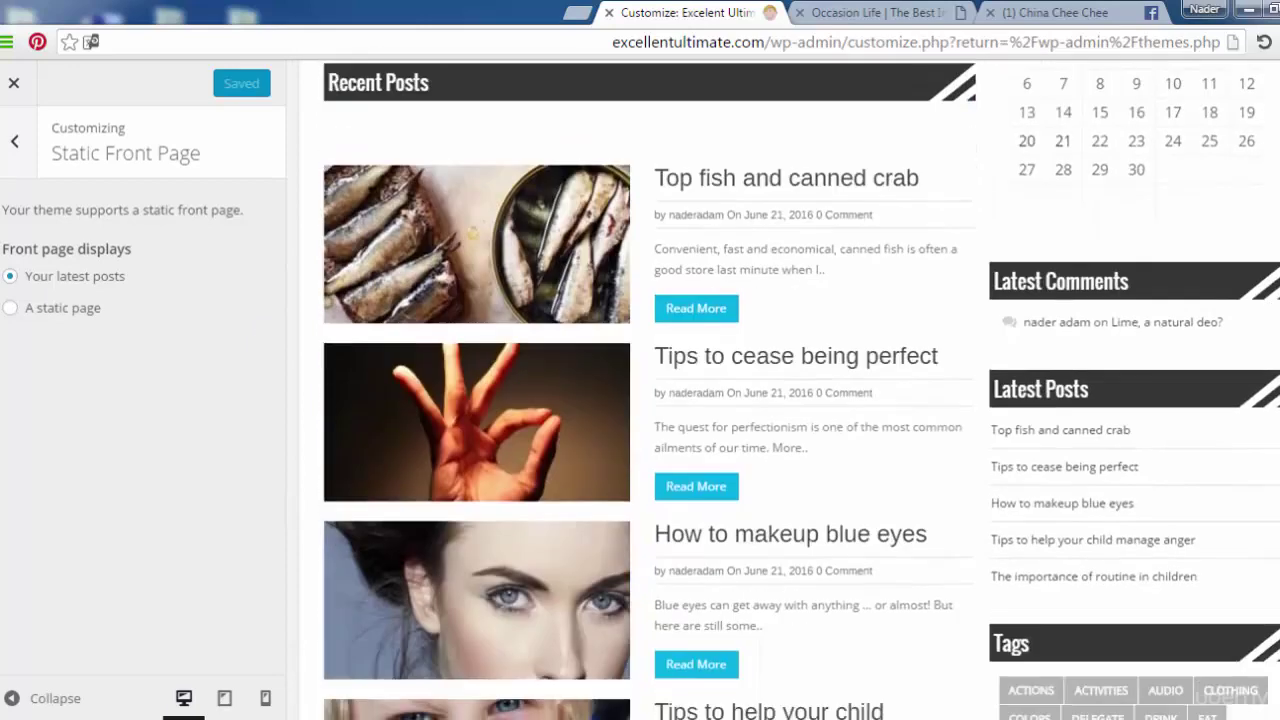
pyautogui.scroll(2, 650, 390)
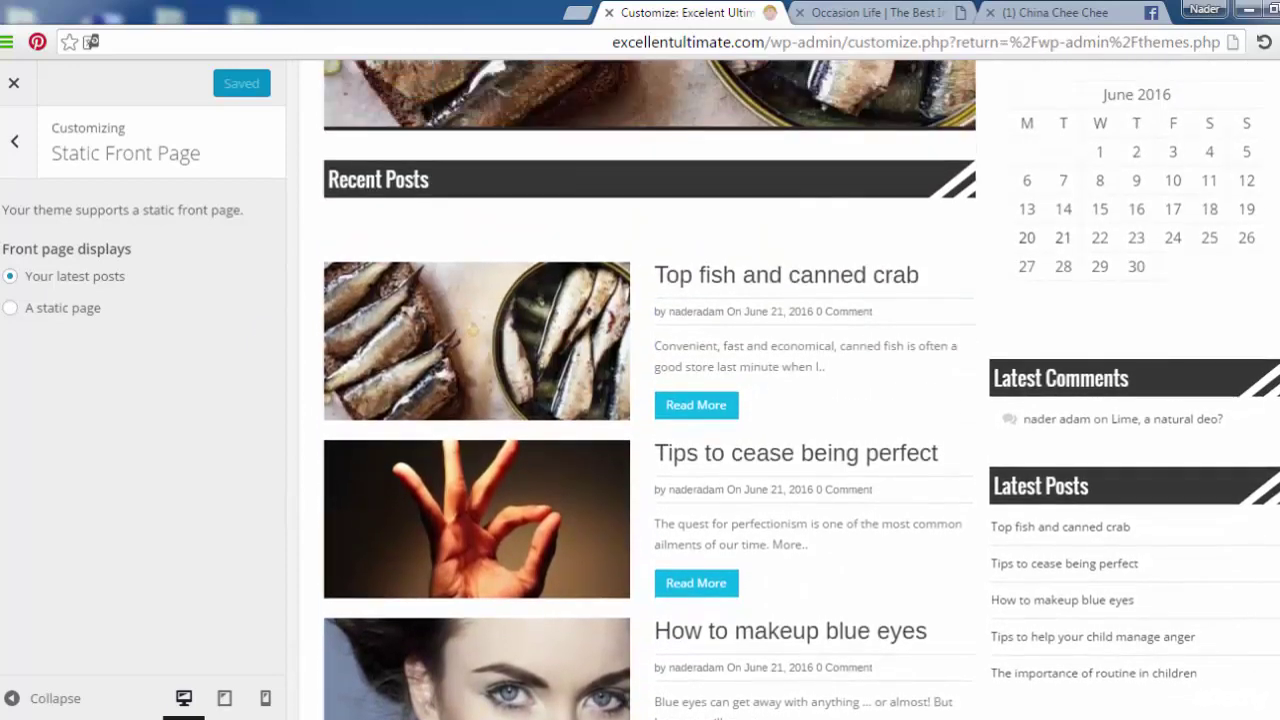
pyautogui.scroll(-1, 650, 390)
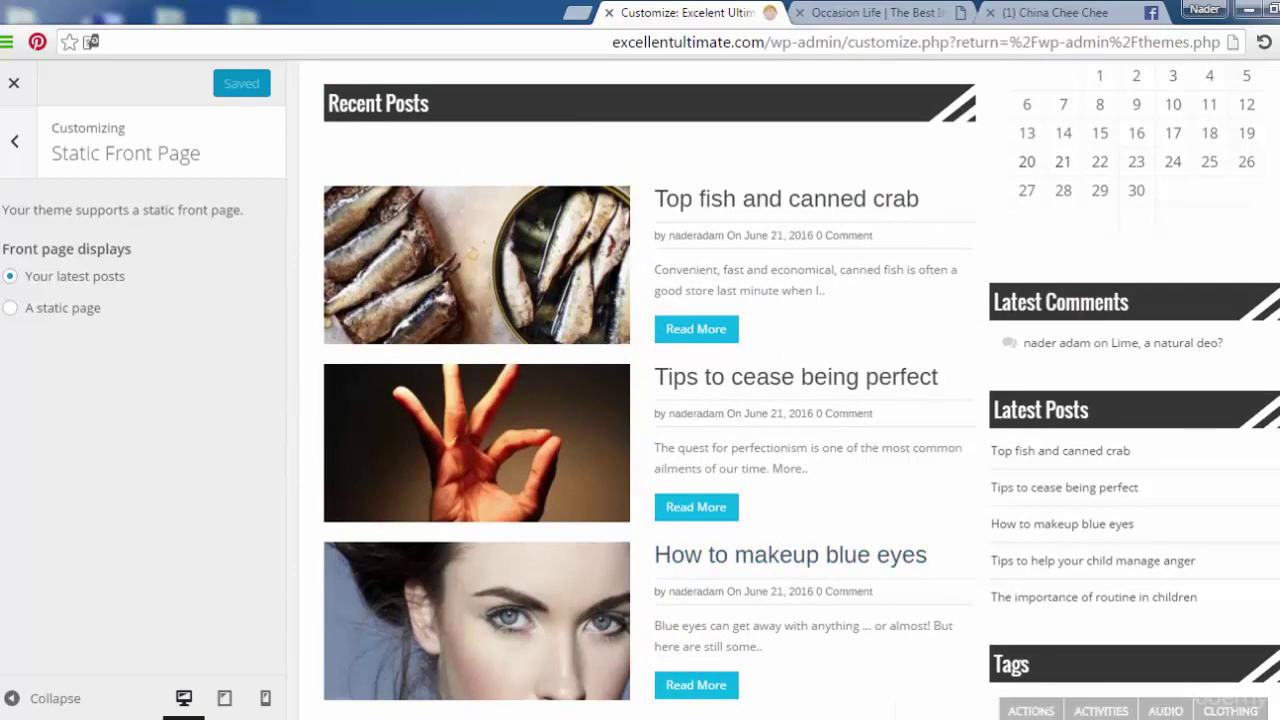
pyautogui.scroll(-9, 650, 390)
pyautogui.scroll(6, 650, 390)
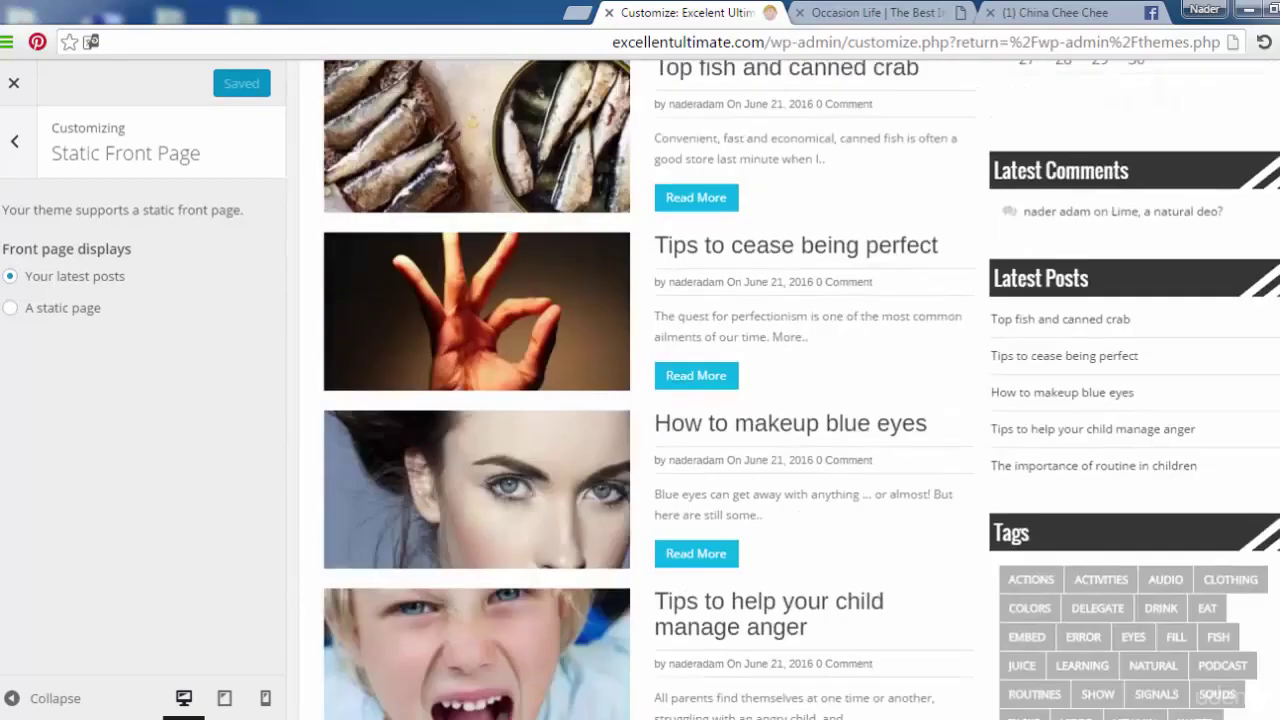
pyautogui.scroll(1, 890, 343)
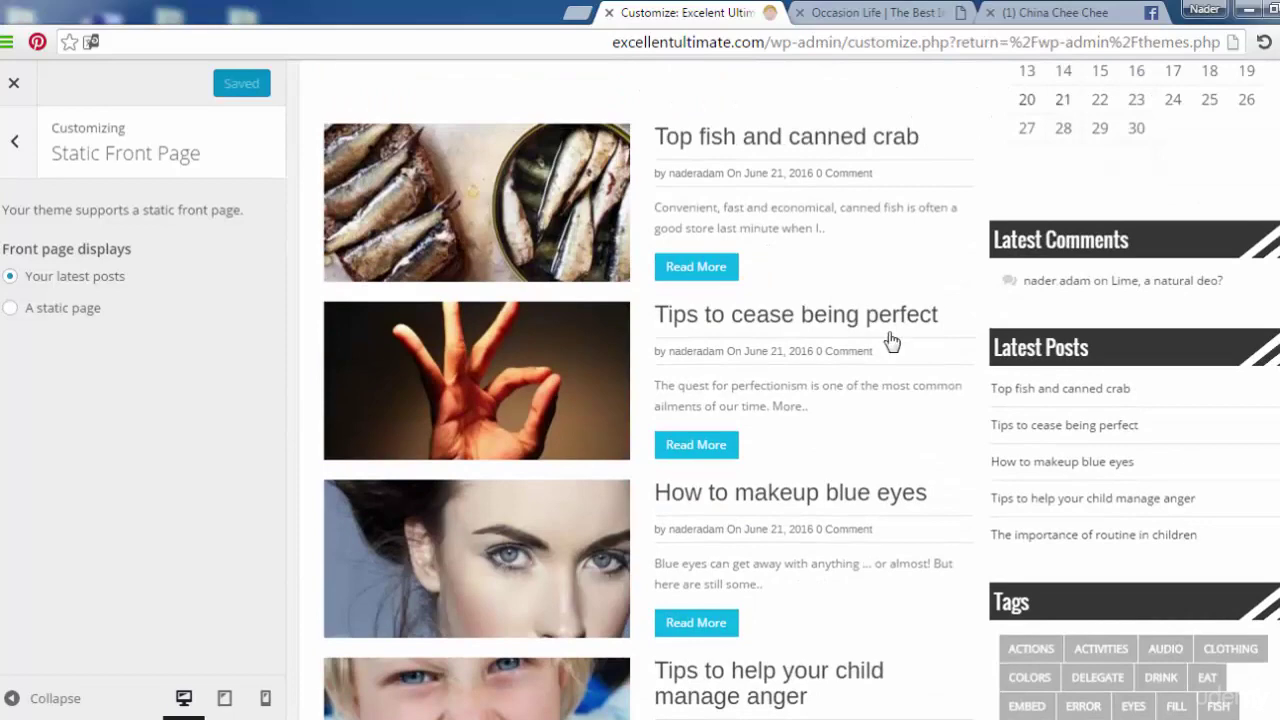
# Try a static front page display with About Us as the front page and Contact Us as the posts page, and check the preview.
pyautogui.click(11, 316)
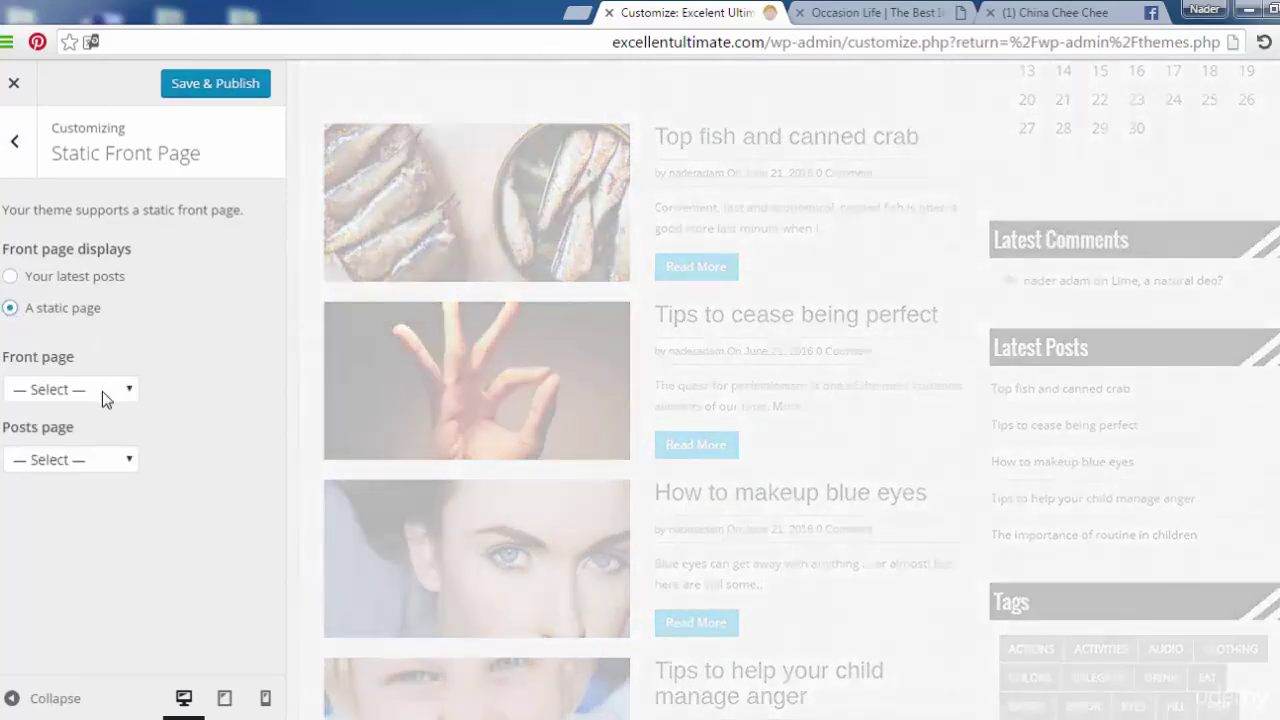
pyautogui.click(102, 391)
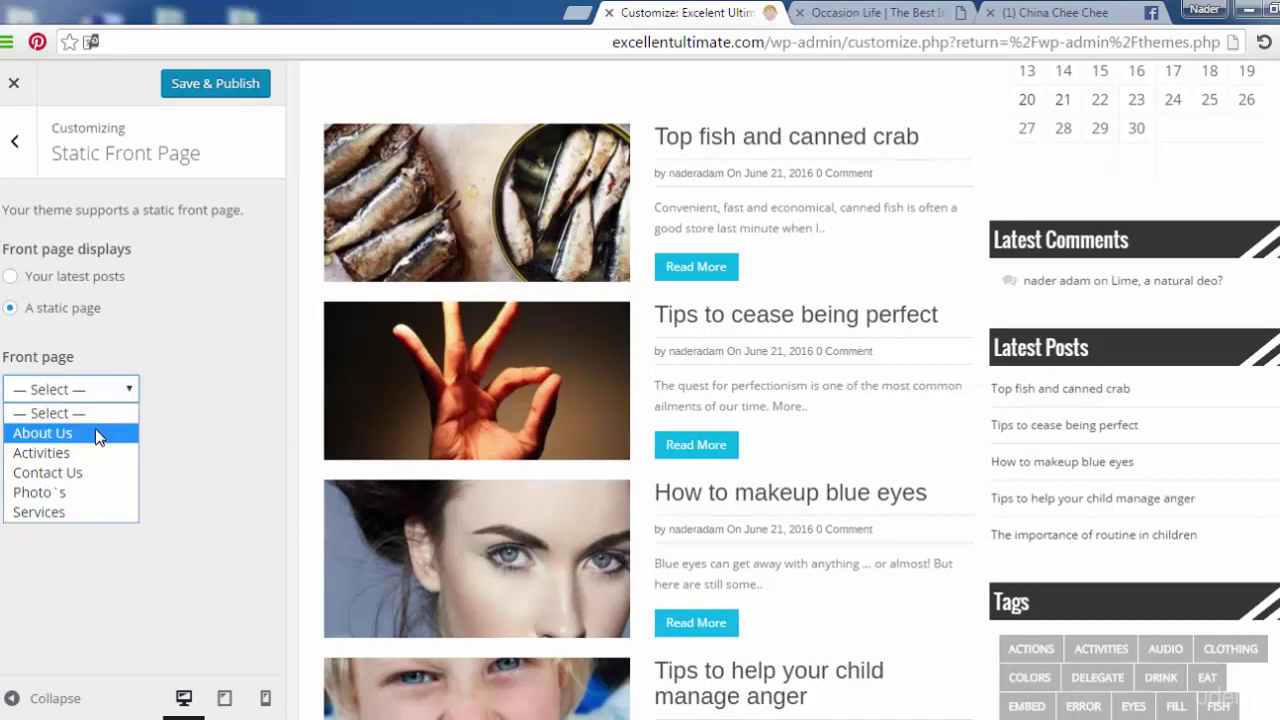
pyautogui.click(95, 433)
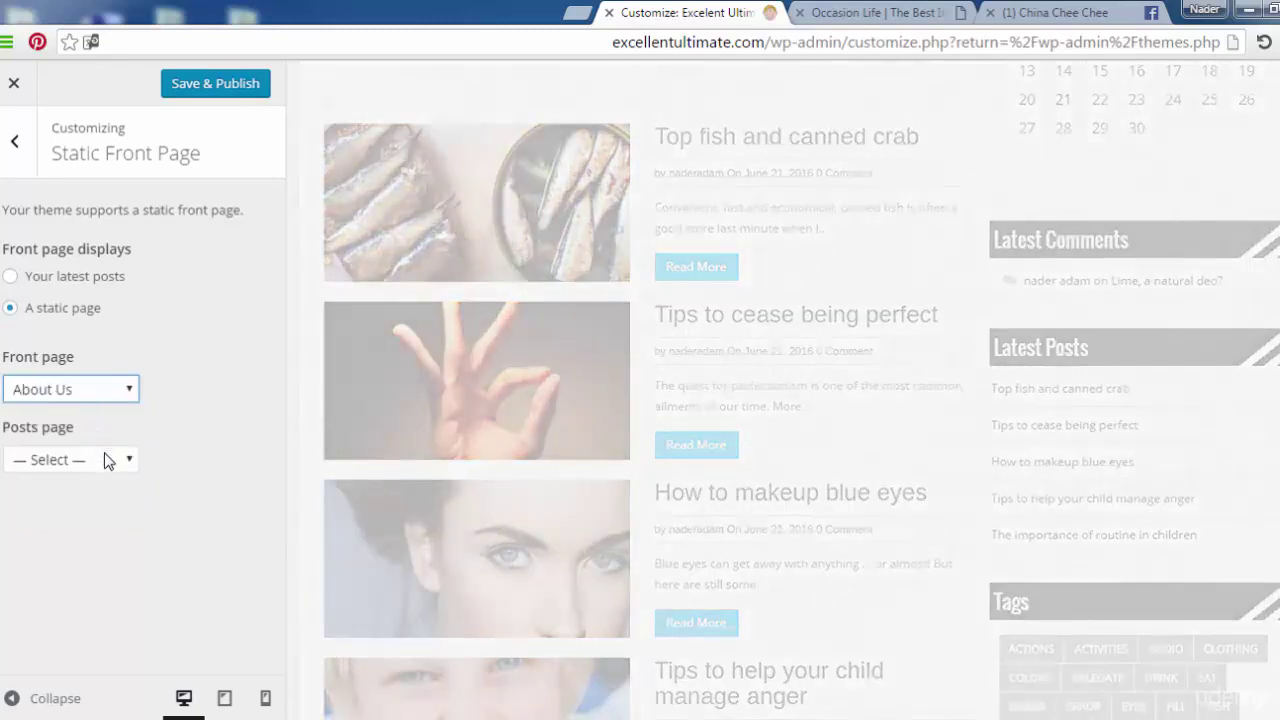
pyautogui.click(108, 460)
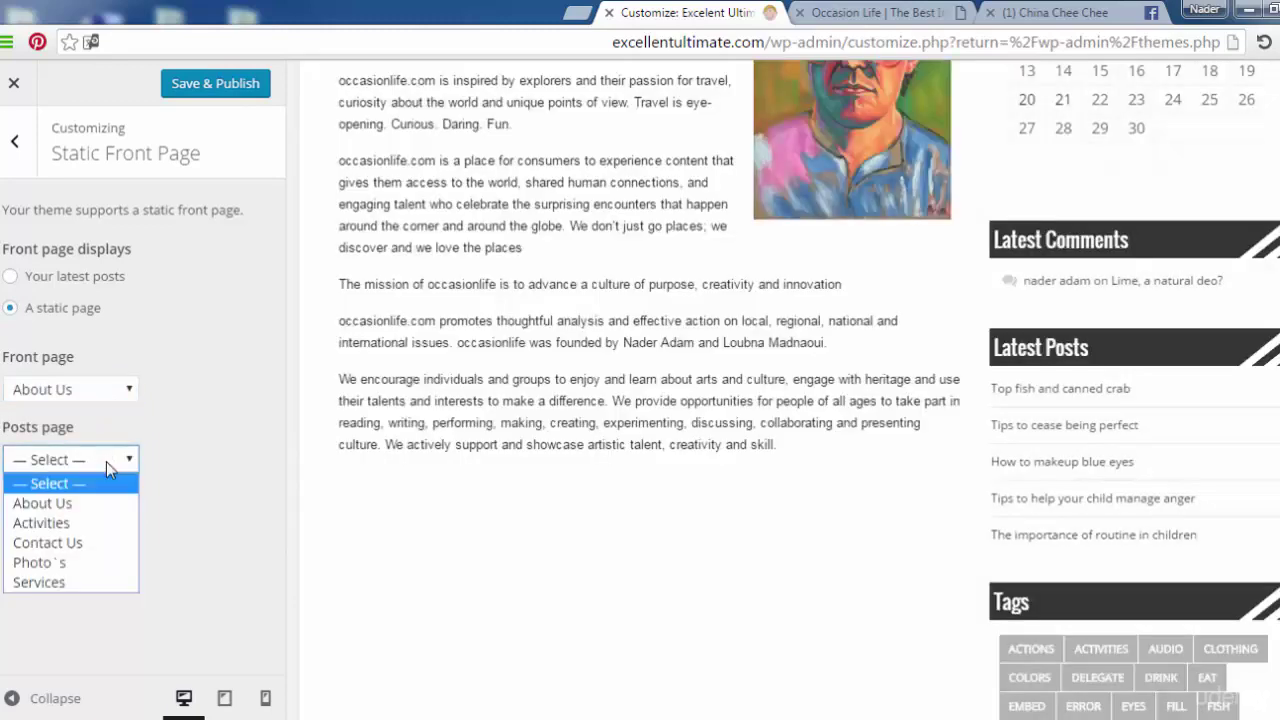
pyautogui.click(81, 543)
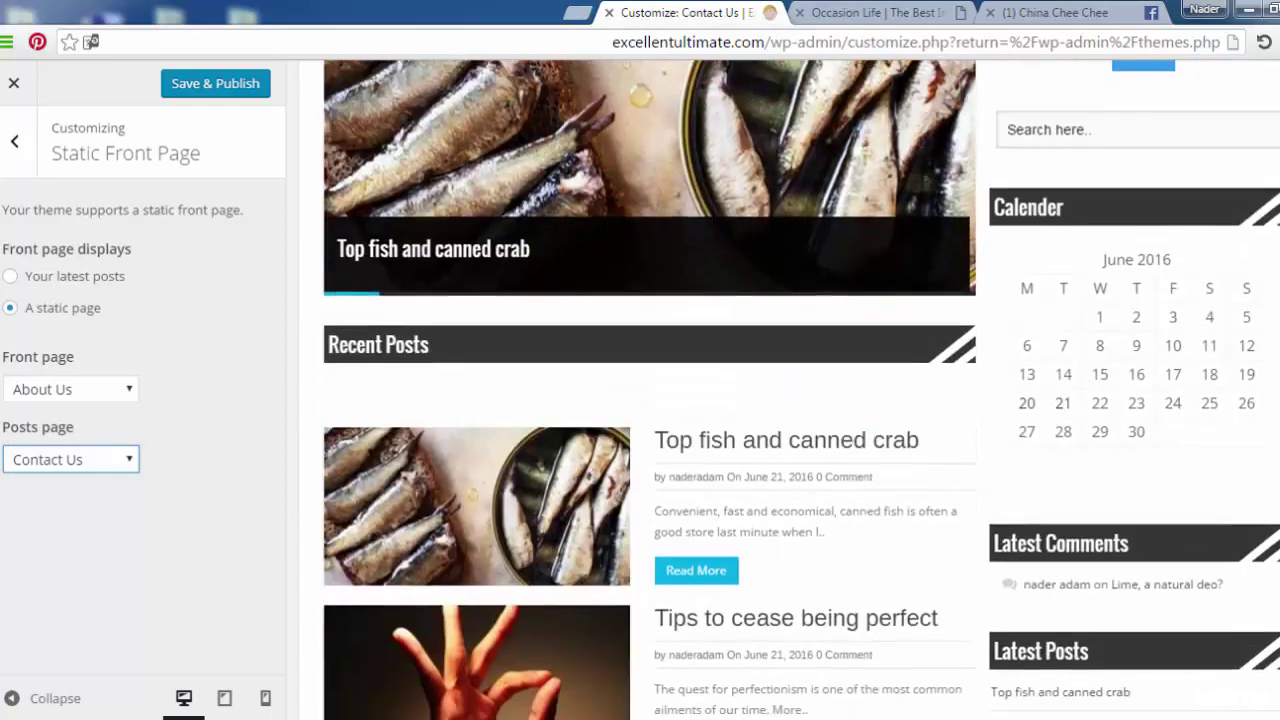
pyautogui.scroll(-1, 650, 400)
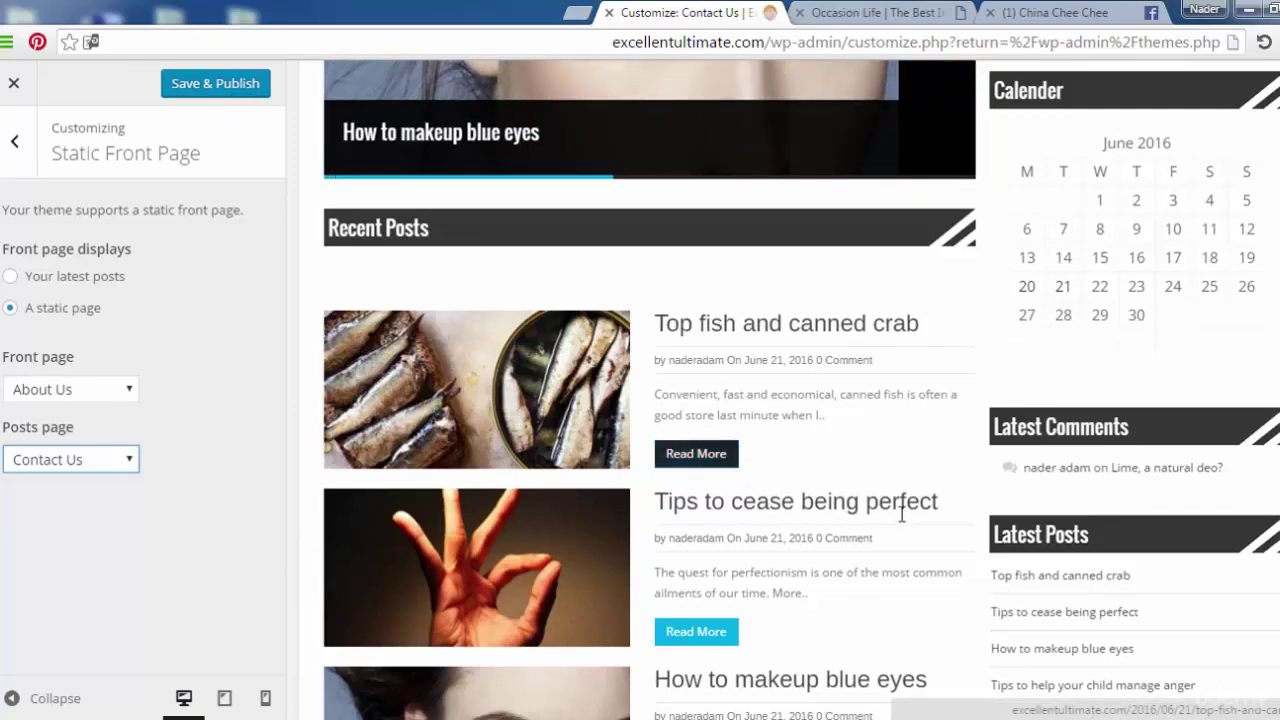
pyautogui.scroll(4, 650, 390)
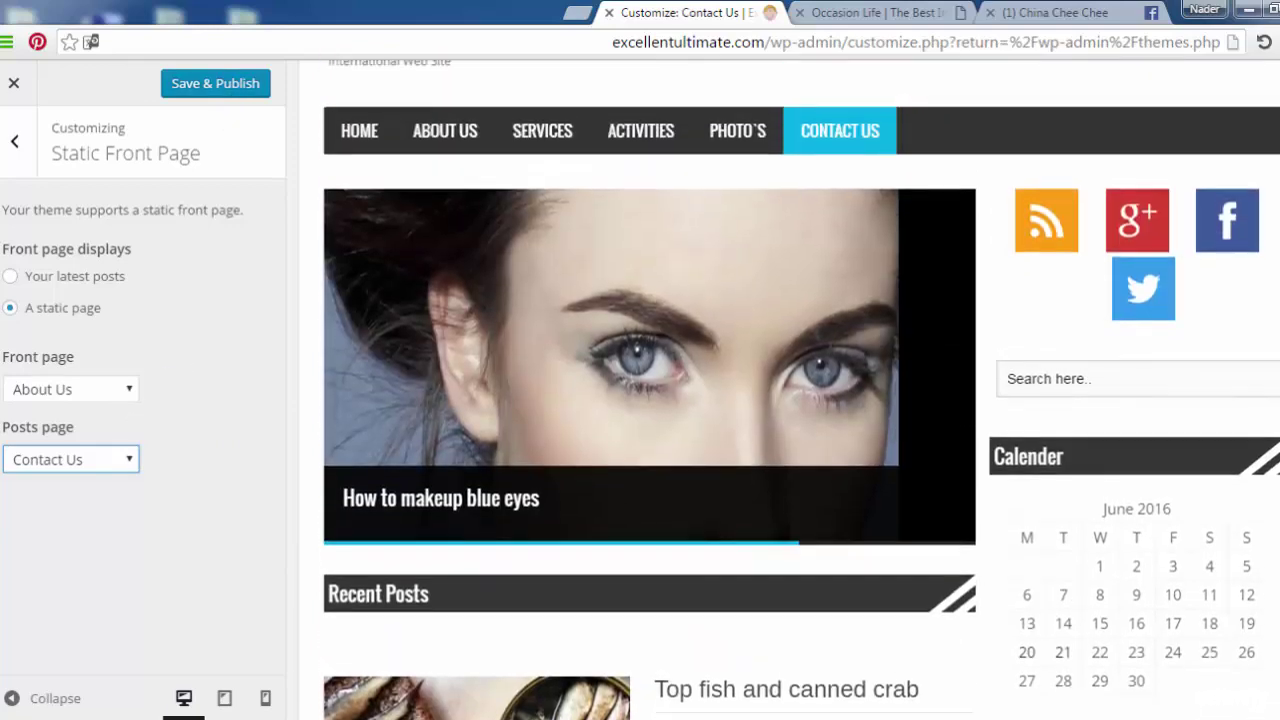
pyautogui.scroll(1, 650, 390)
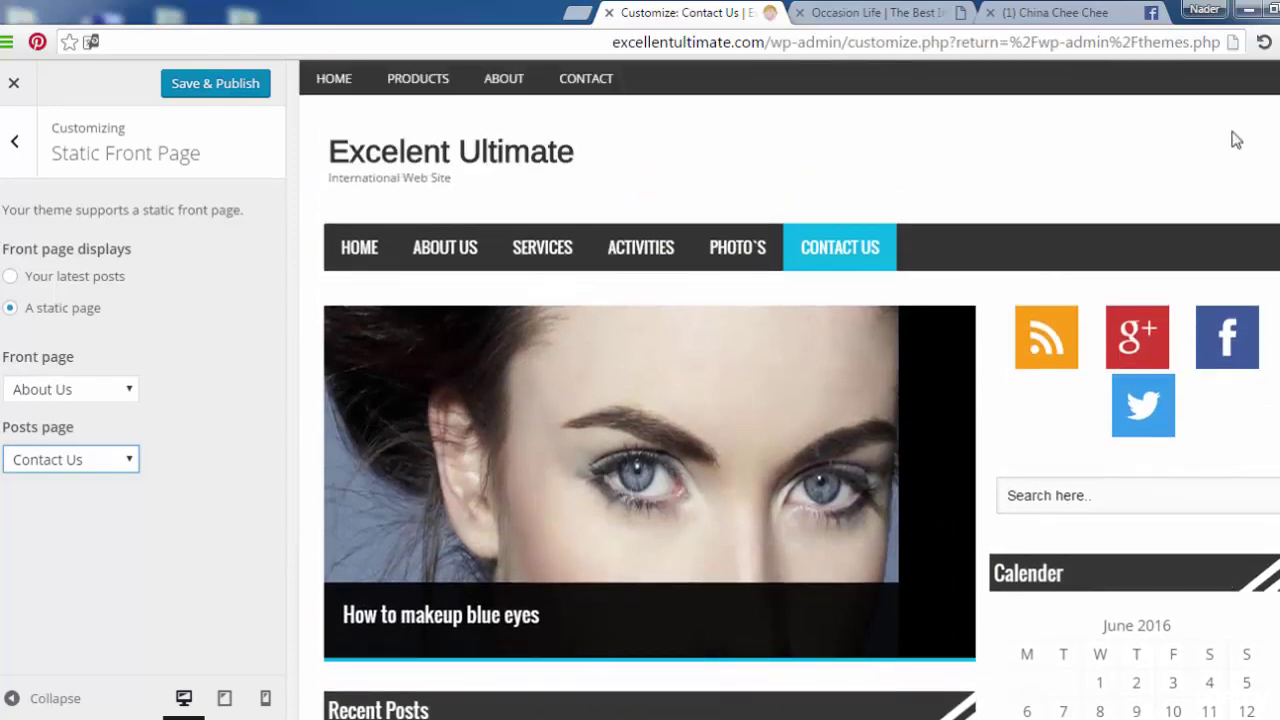
# Clear the front page and posts page selections, switch the front page display back to Your latest posts, and publish.
pyautogui.click(93, 392)
pyautogui.click(60, 413)
pyautogui.click(102, 460)
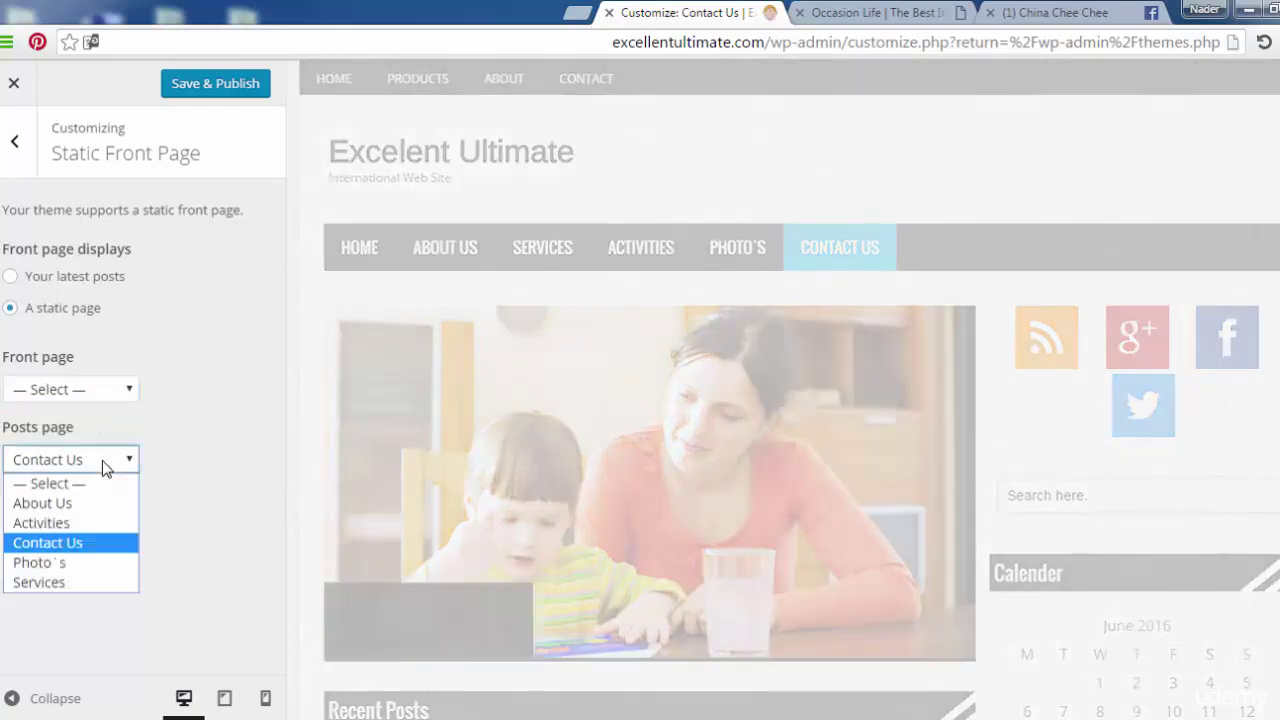
pyautogui.click(100, 484)
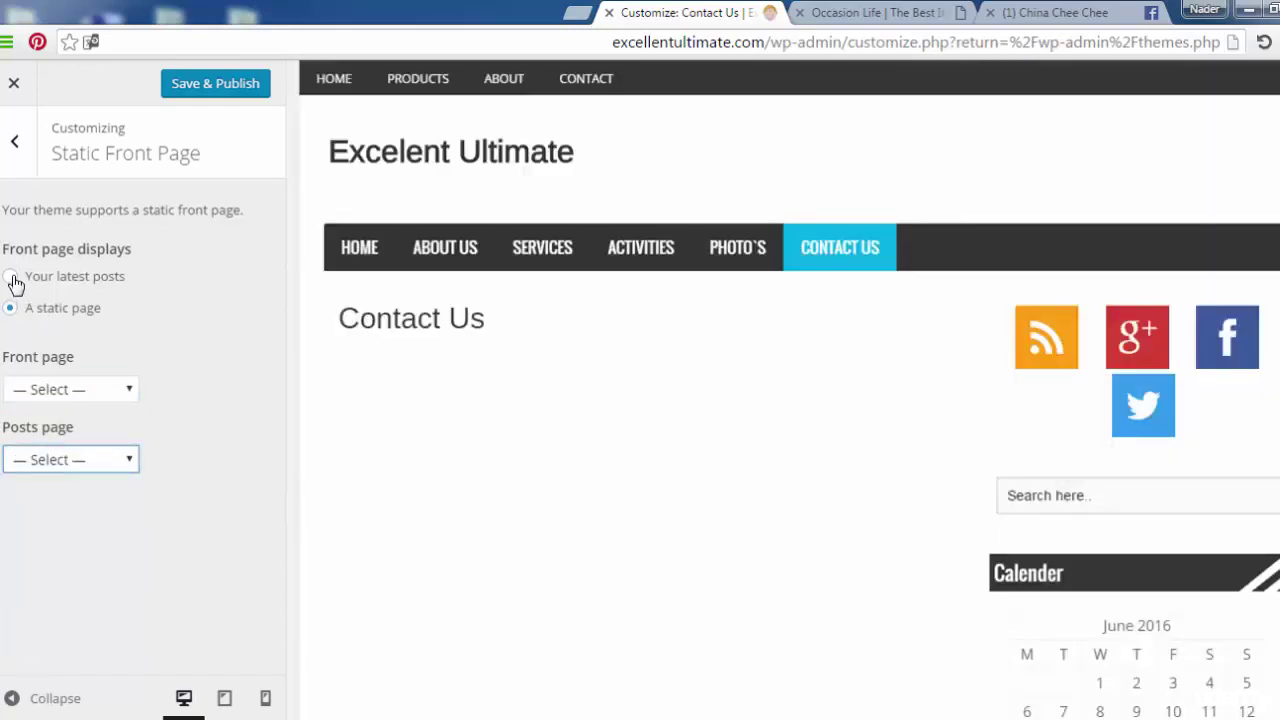
pyautogui.click(11, 277)
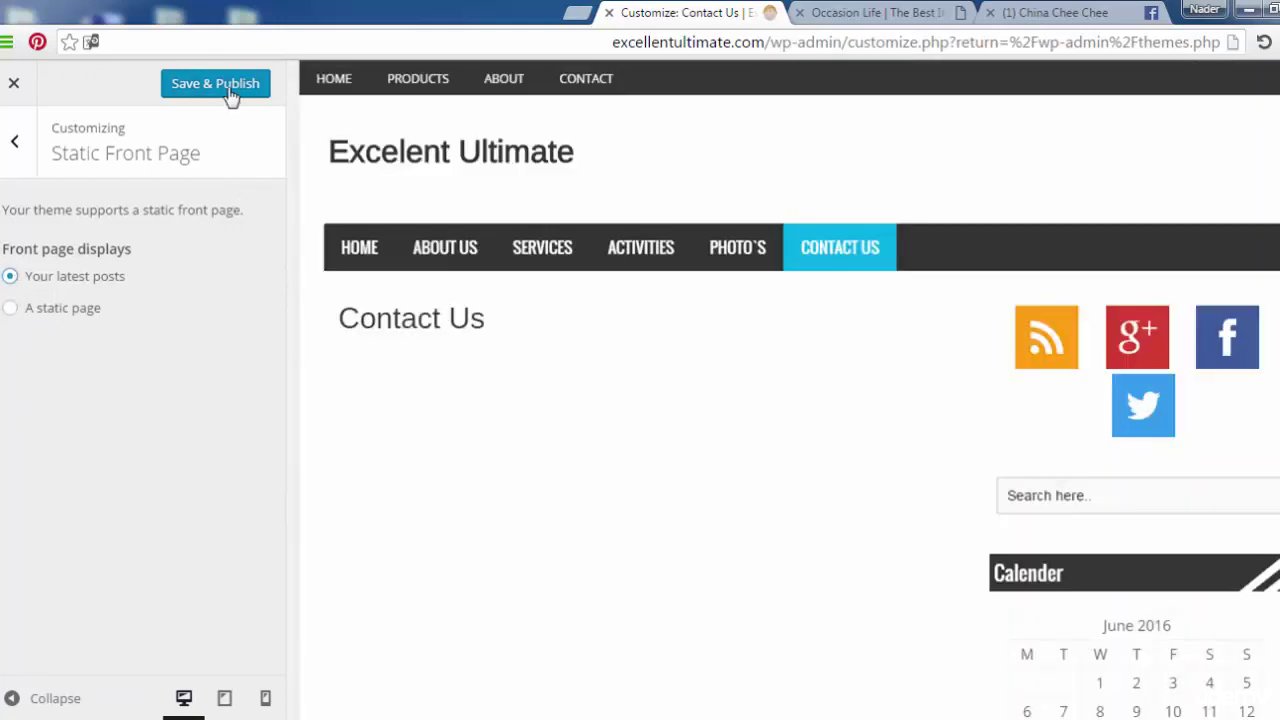
pyautogui.click(231, 88)
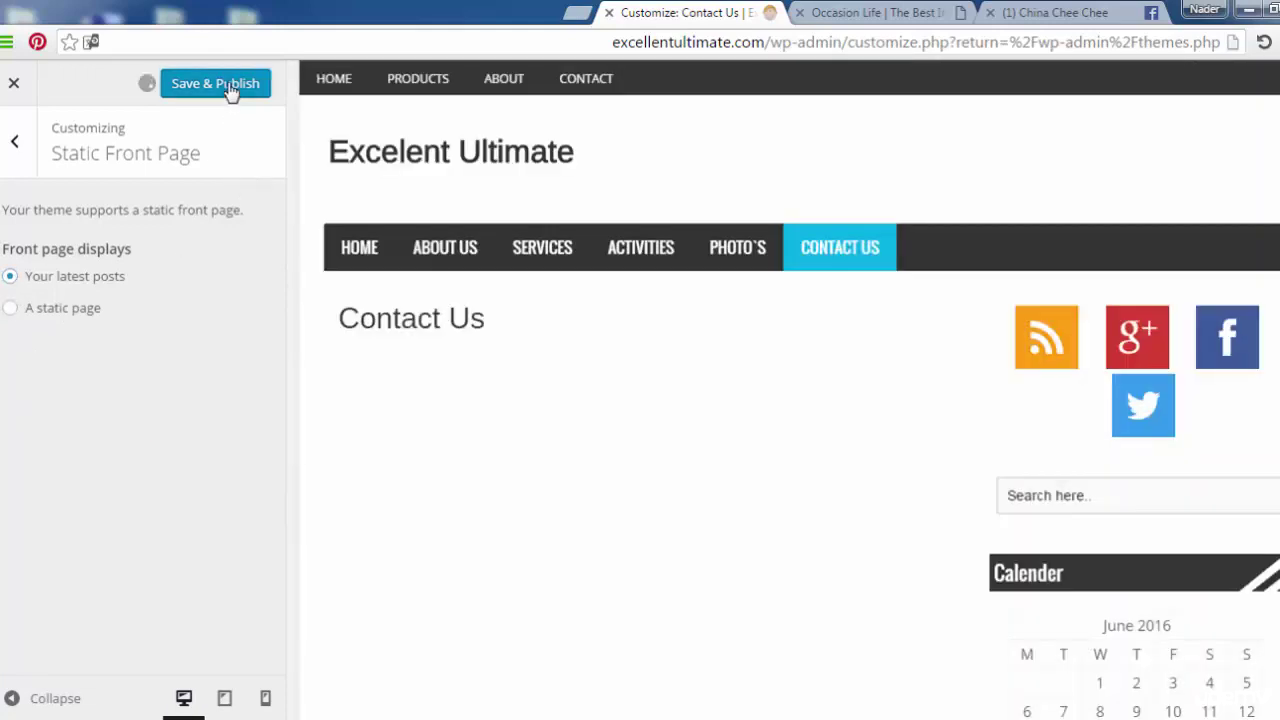
# Close the Customizer and visit the live site to examine its menus, slider, social icons and search field.
pyautogui.click(14, 146)
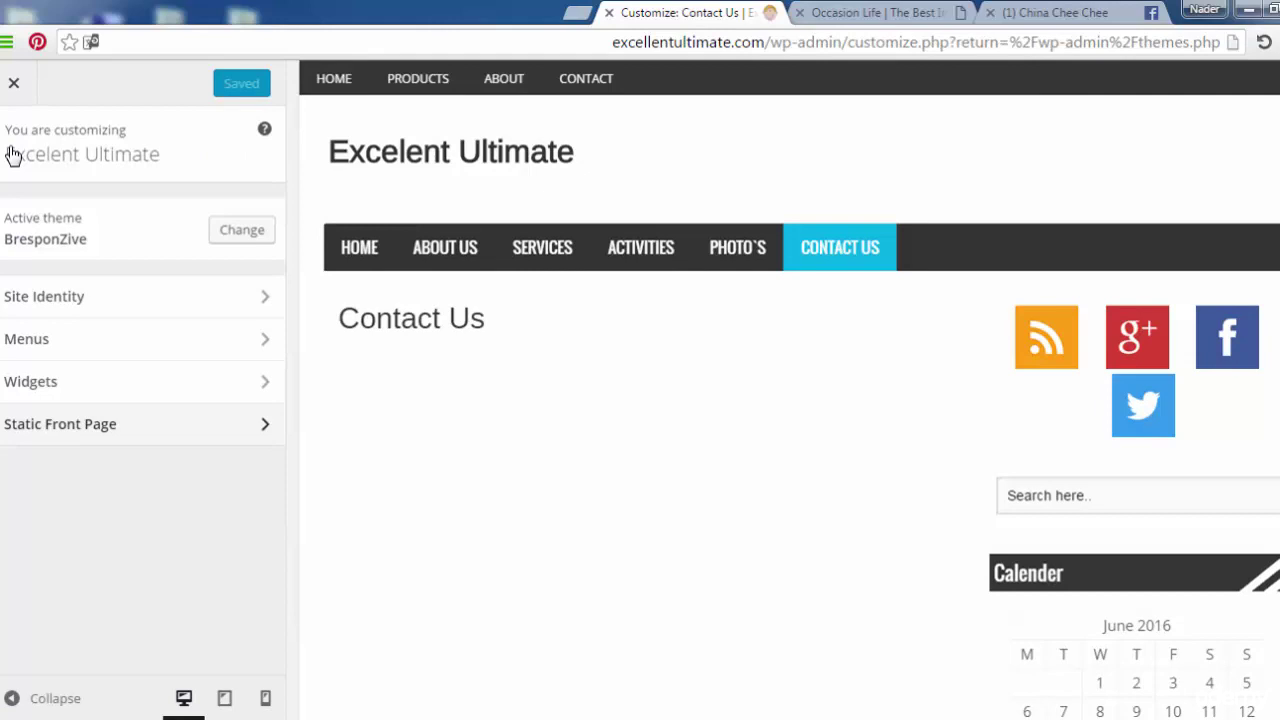
pyautogui.click(14, 85)
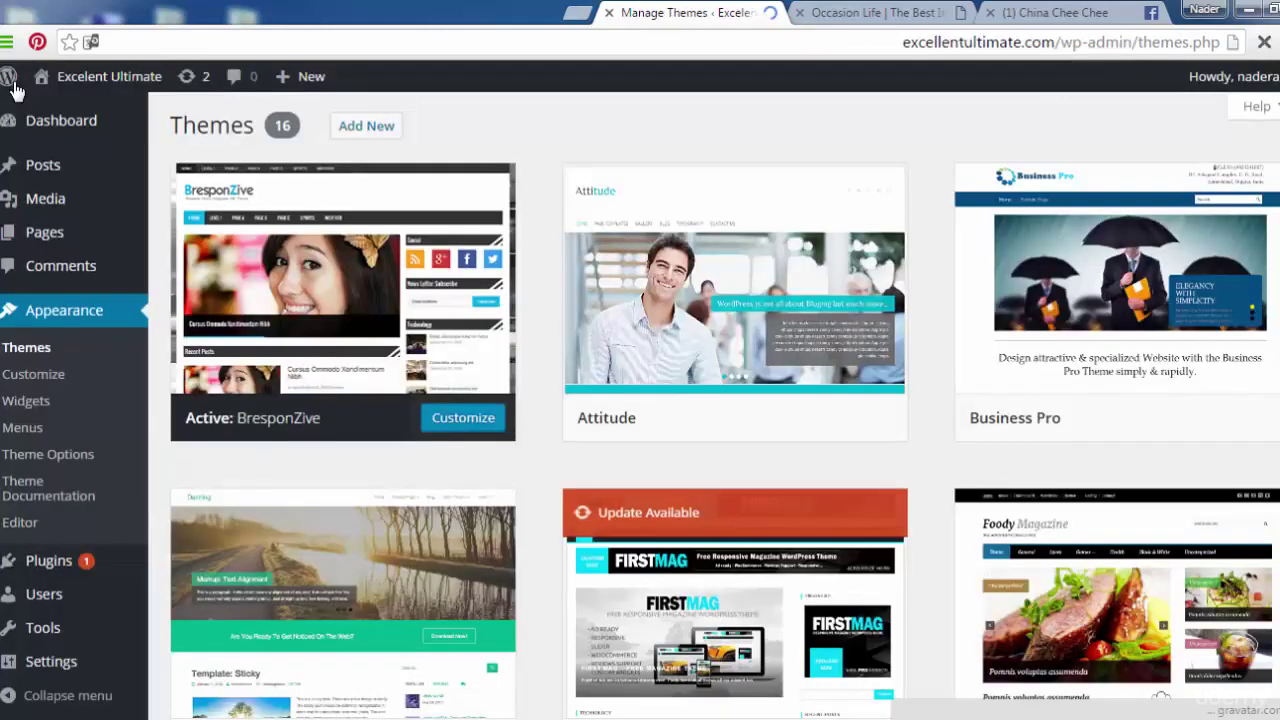
pyautogui.moveTo(97, 77)
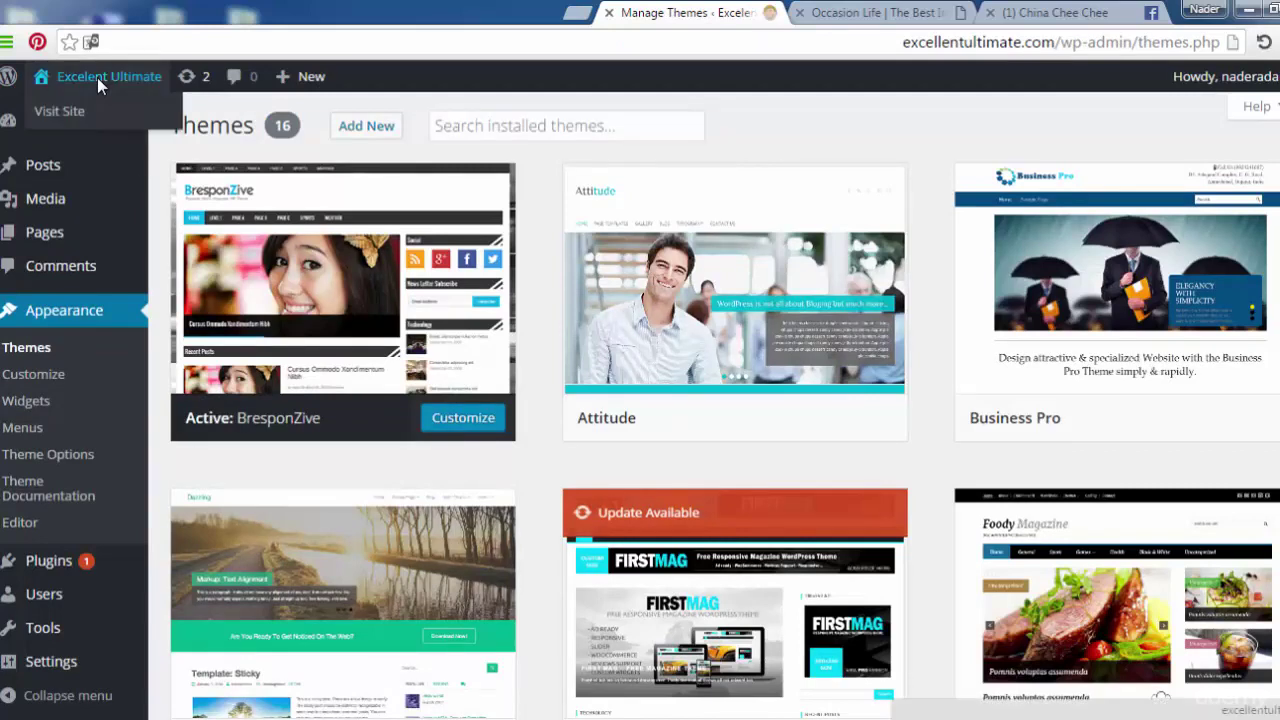
pyautogui.click(77, 115)
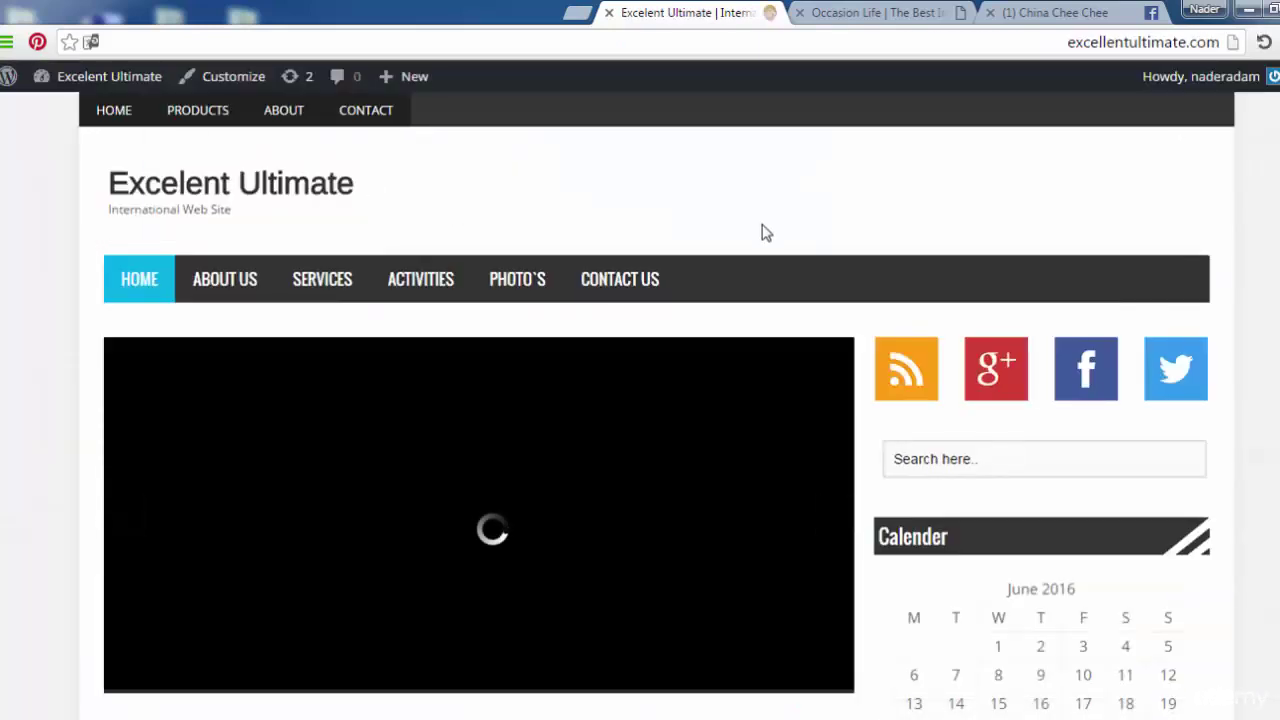
pyautogui.scroll(-3, 640, 450)
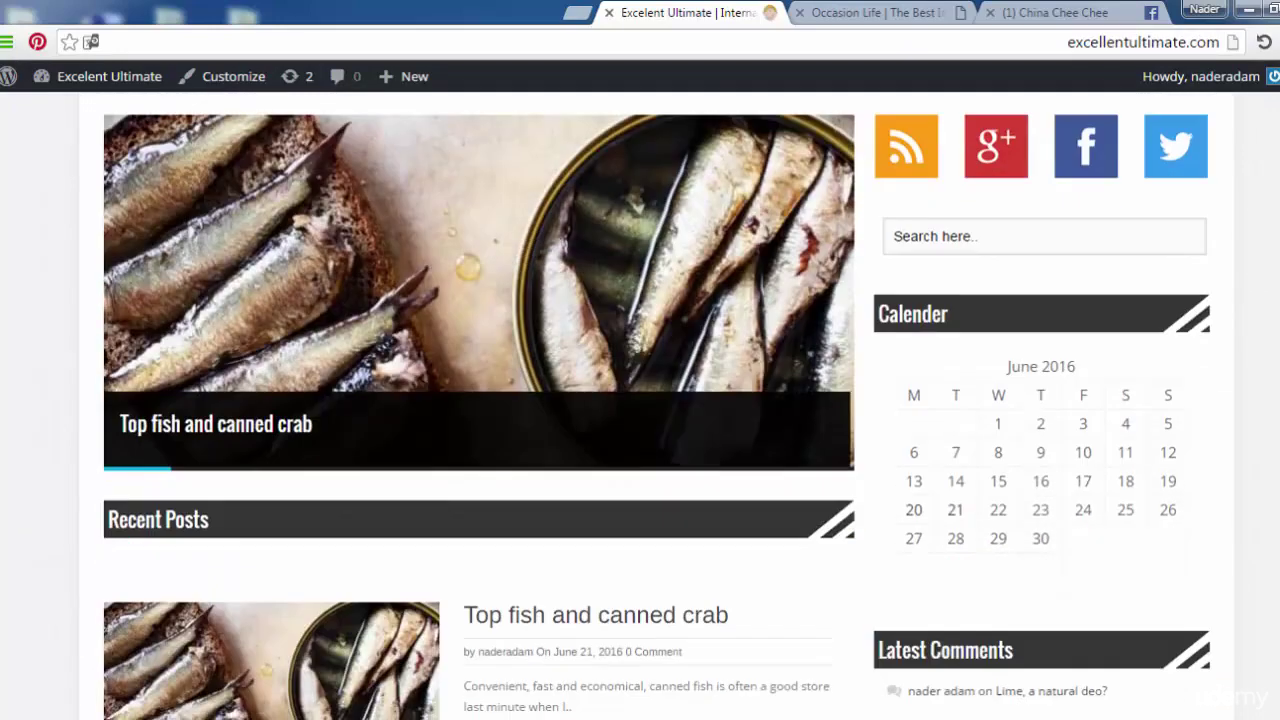
pyautogui.scroll(3, 640, 450)
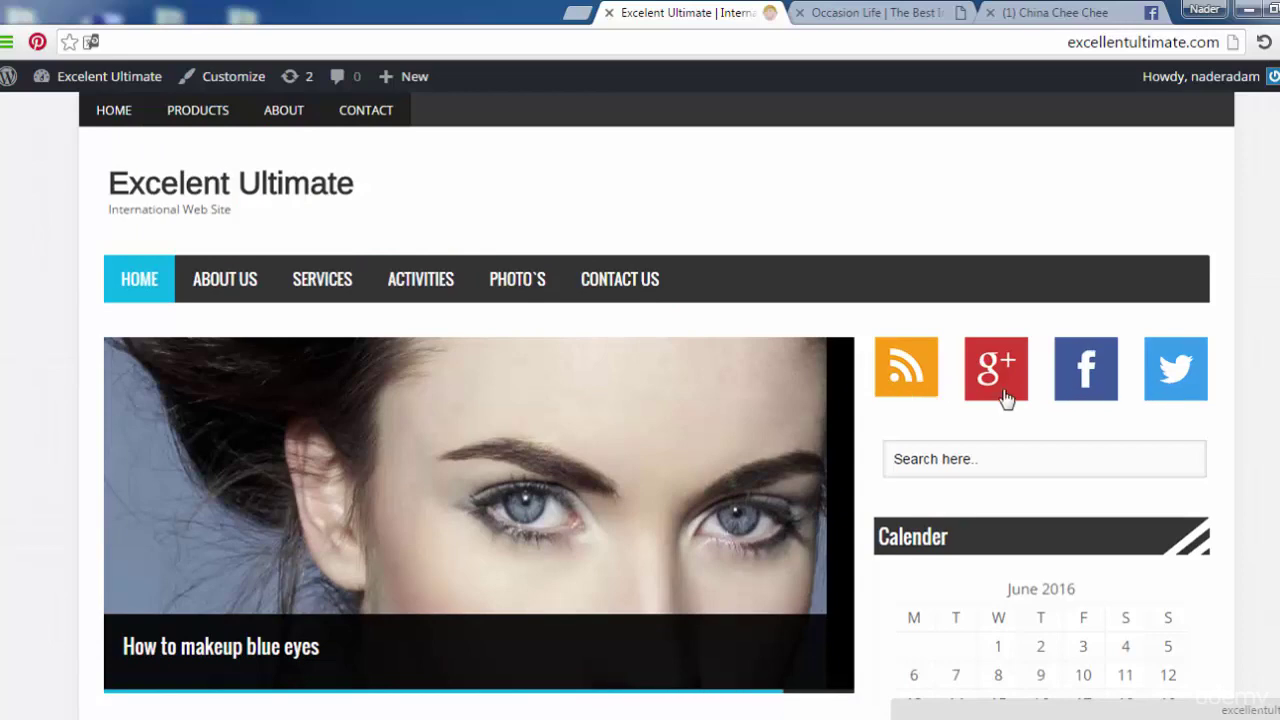
pyautogui.click(1083, 463)
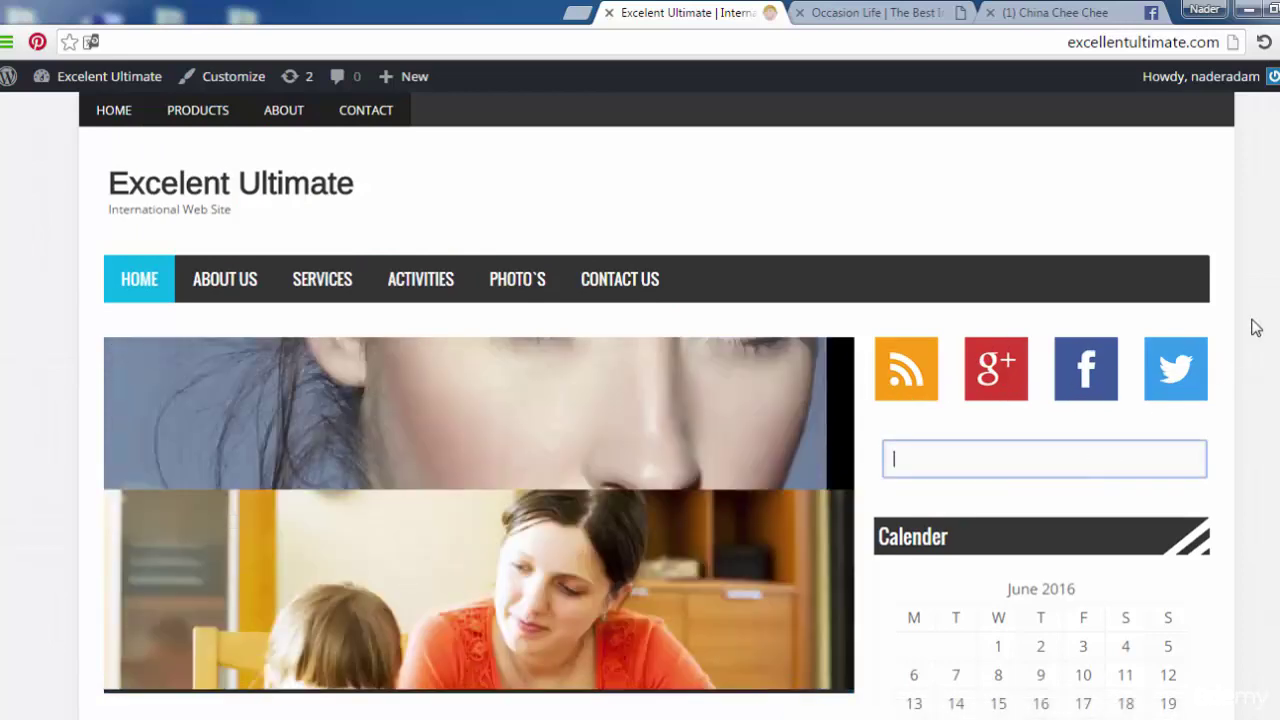
pyautogui.click(1256, 328)
# Examine the live homepage's recent posts and sidebar widgets, from the calendar to the newsletter e-mail field.
pyautogui.scroll(-3, 1015, 180)
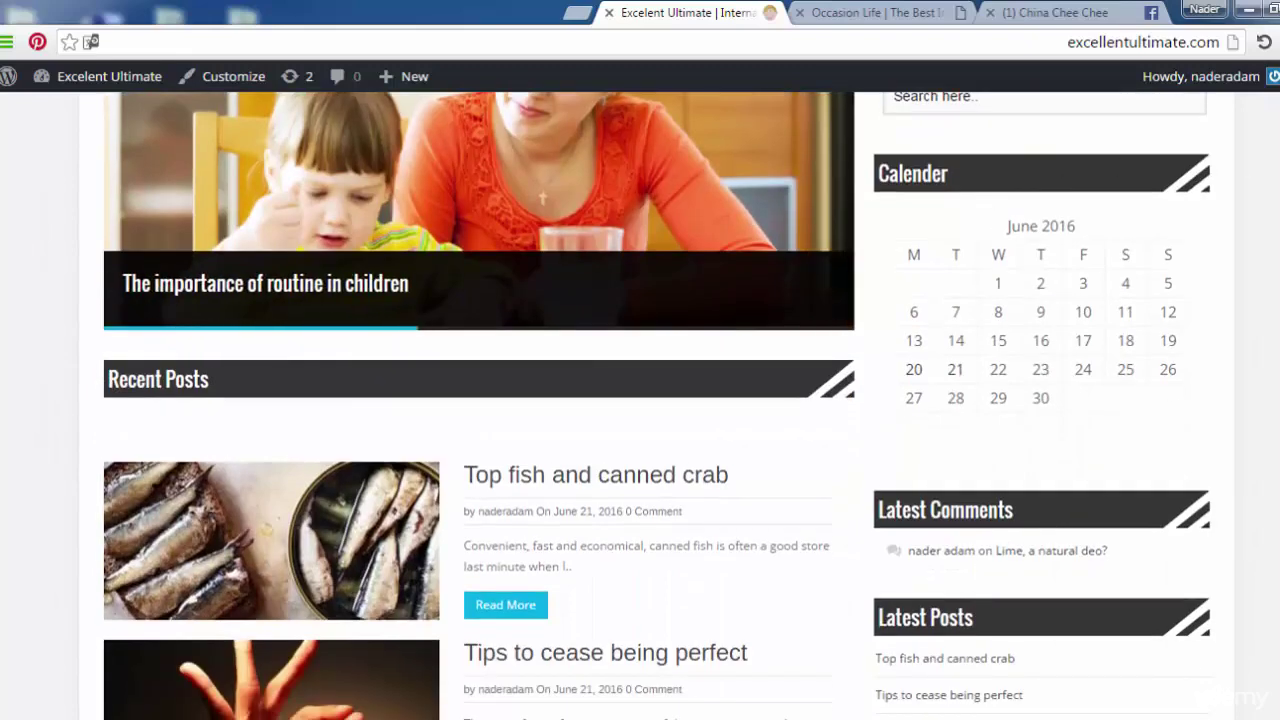
pyautogui.scroll(-3, 1163, 249)
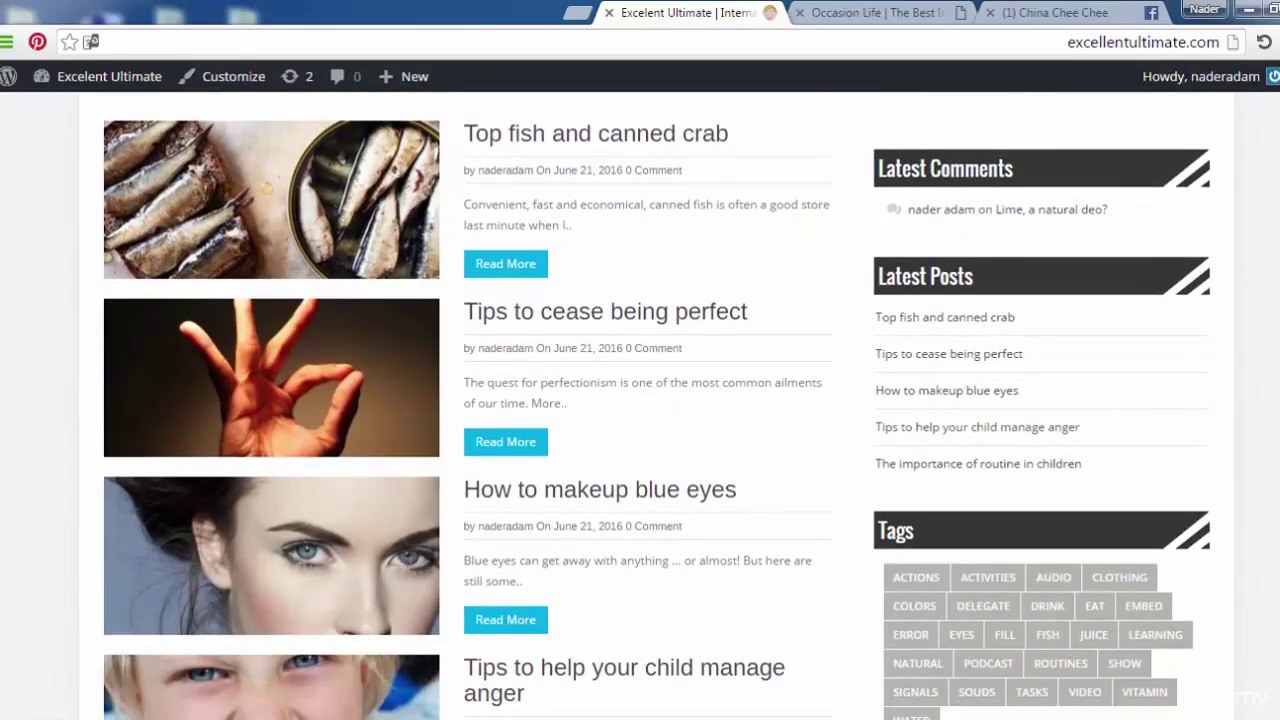
pyautogui.scroll(-2, 923, 349)
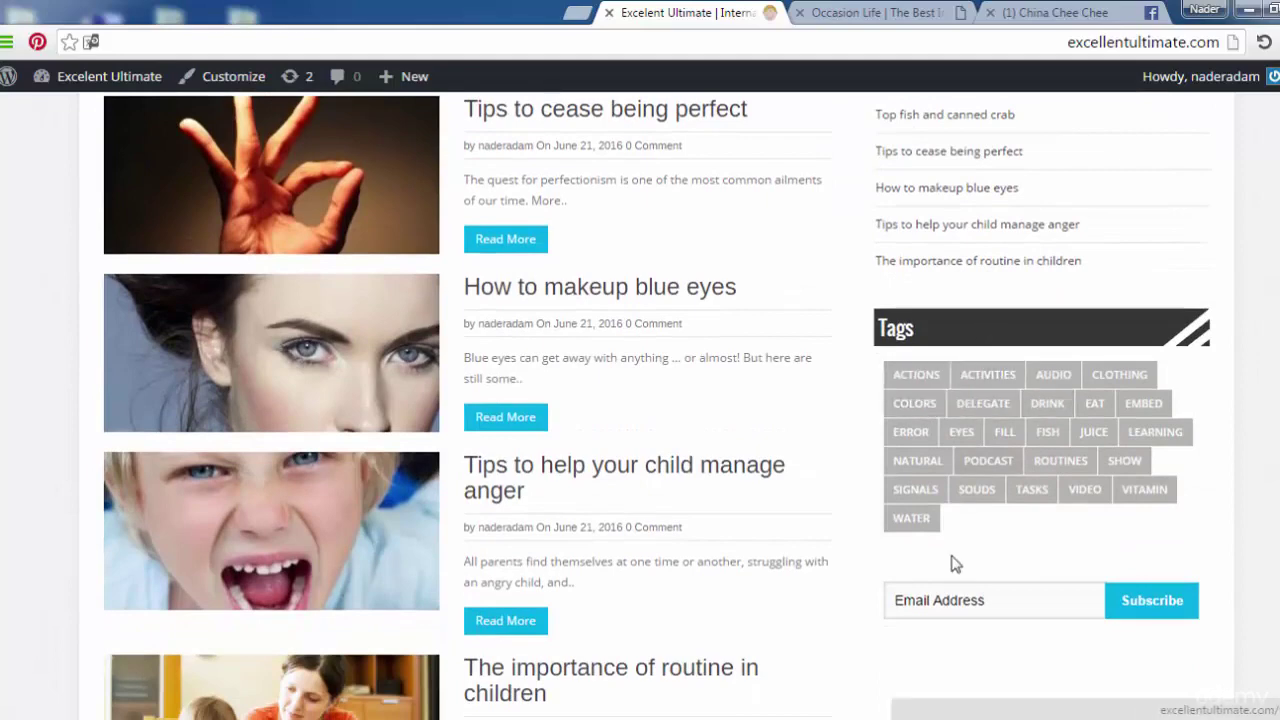
pyautogui.scroll(-3, 1060, 411)
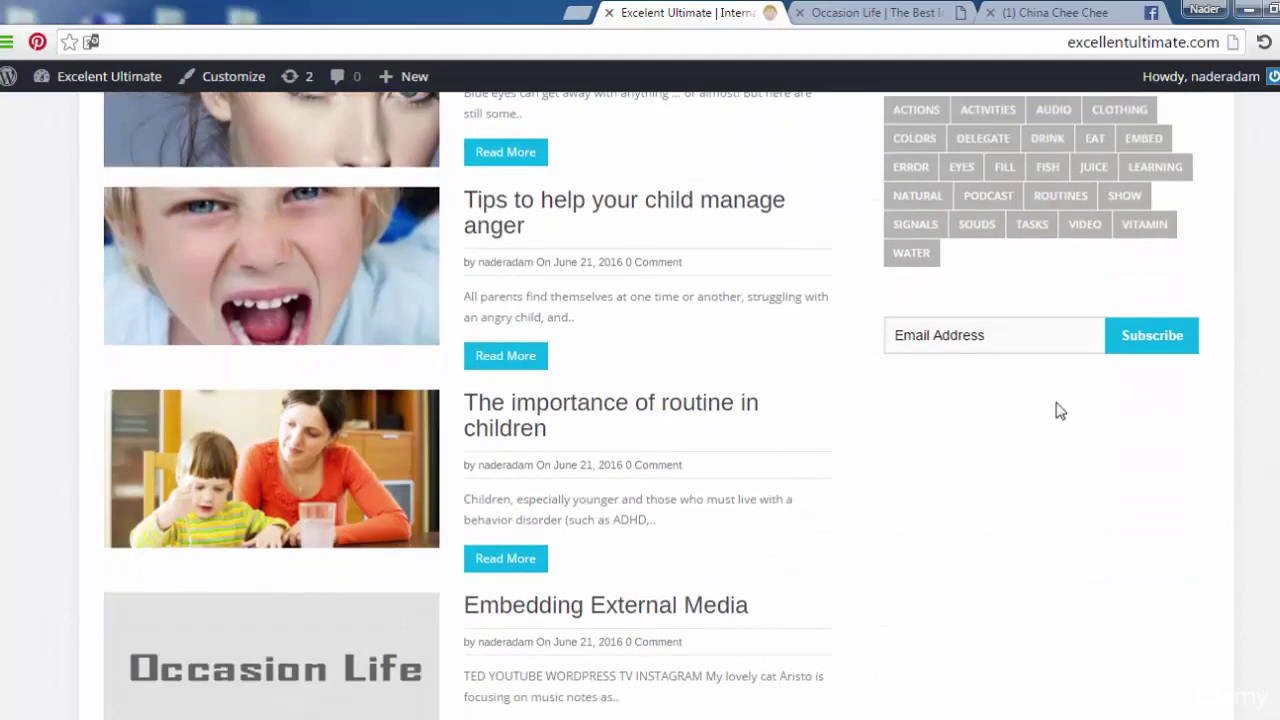
pyautogui.click(1039, 340)
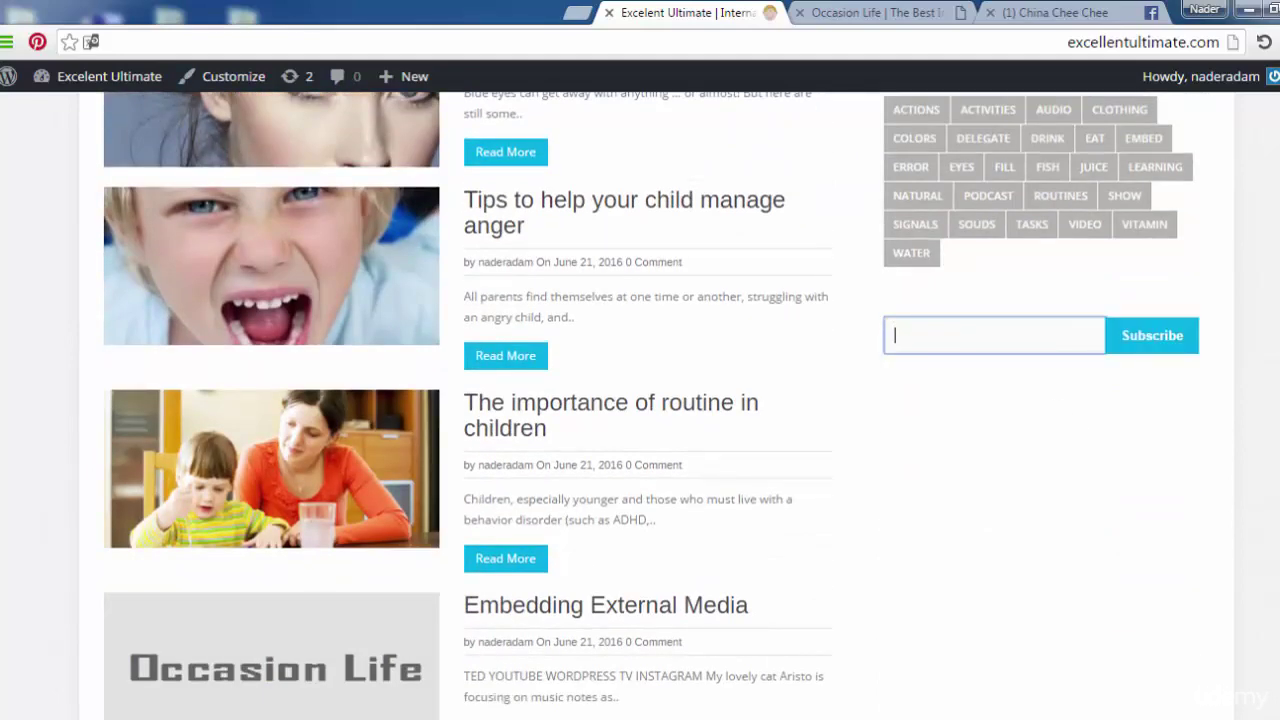
pyautogui.scroll(5, 785, 471)
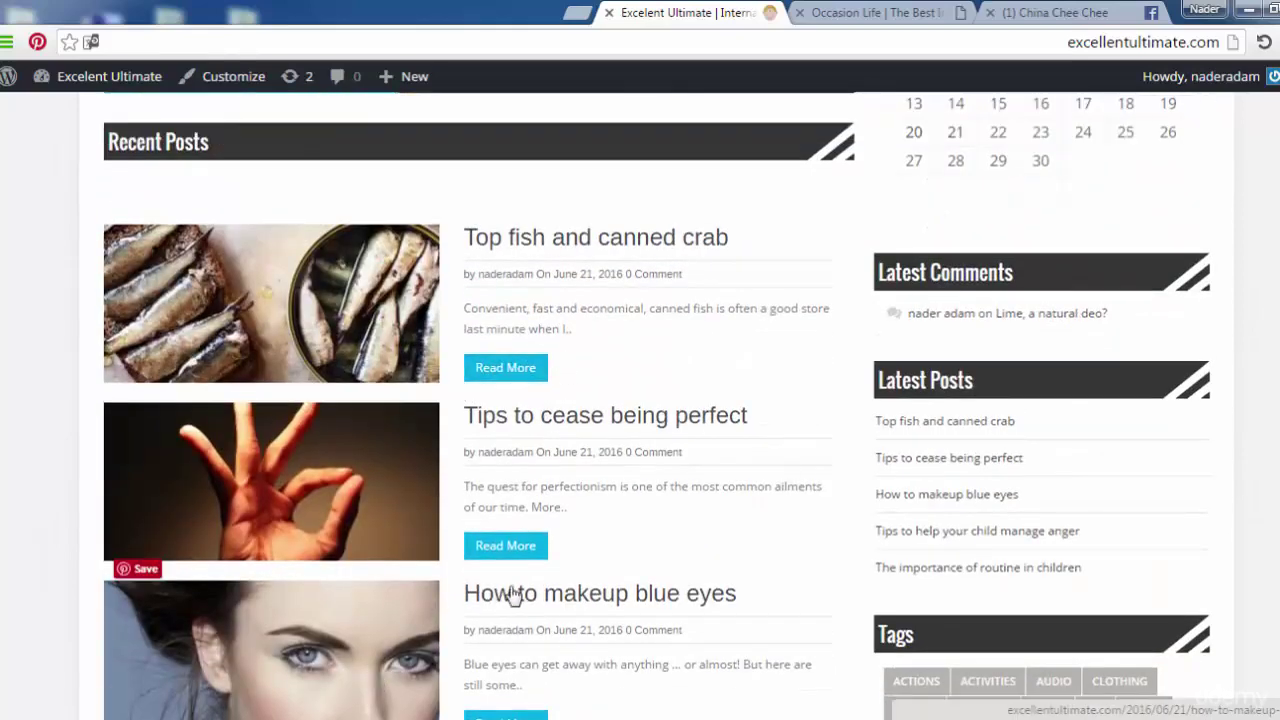
pyautogui.scroll(-5, 851, 531)
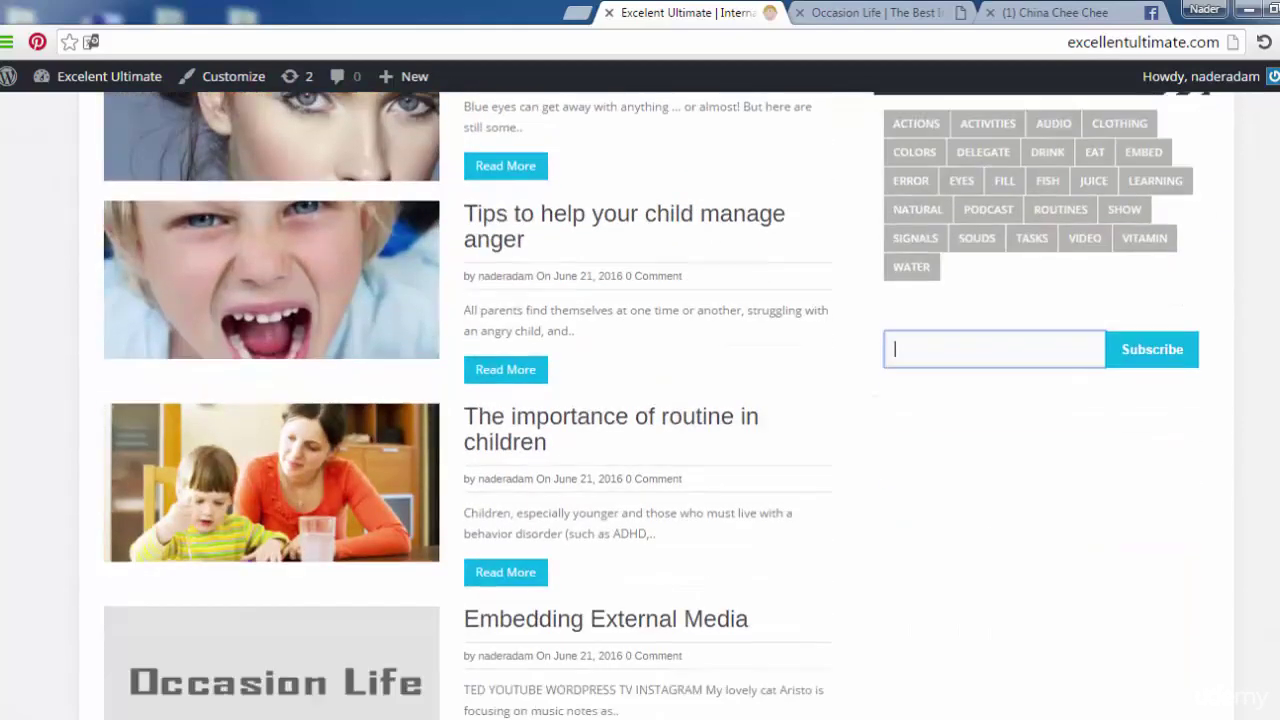
# Examine the homepage's lower sections, including categories, comments, tags and two-column magazine posts down to the footer, and return to the page header.
pyautogui.scroll(-15, 470, 400)
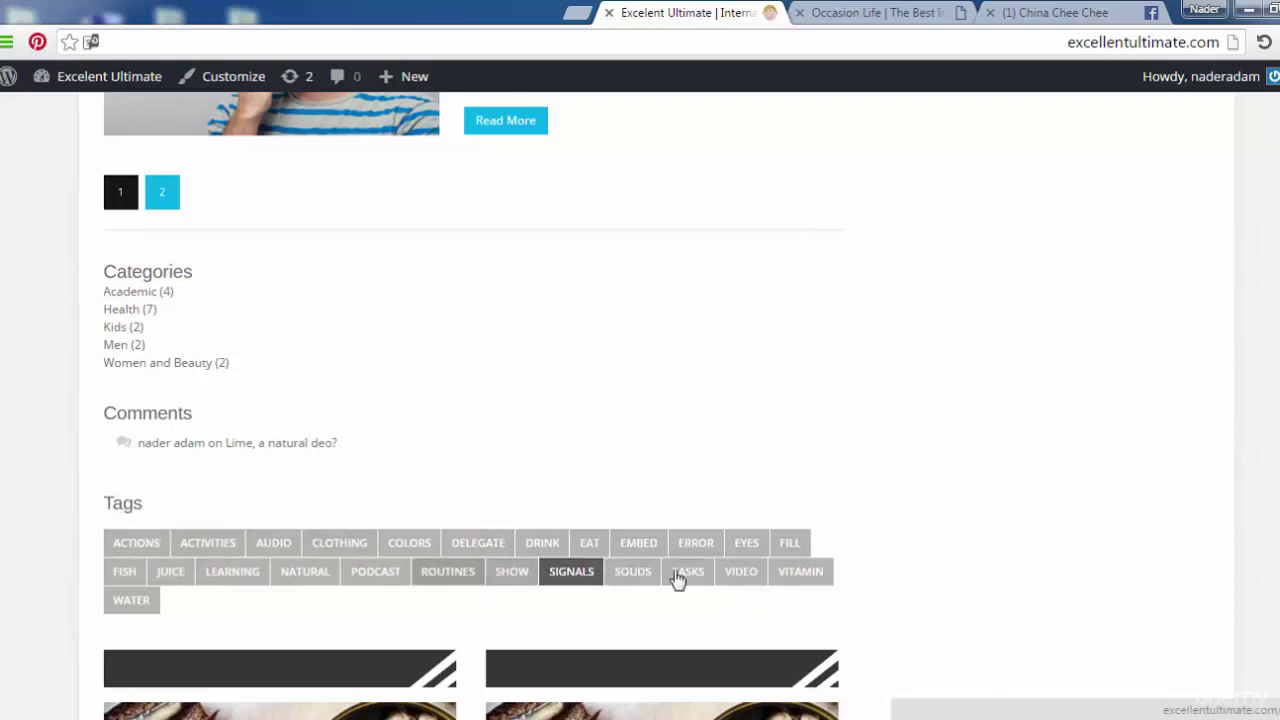
pyautogui.scroll(-4, 957, 463)
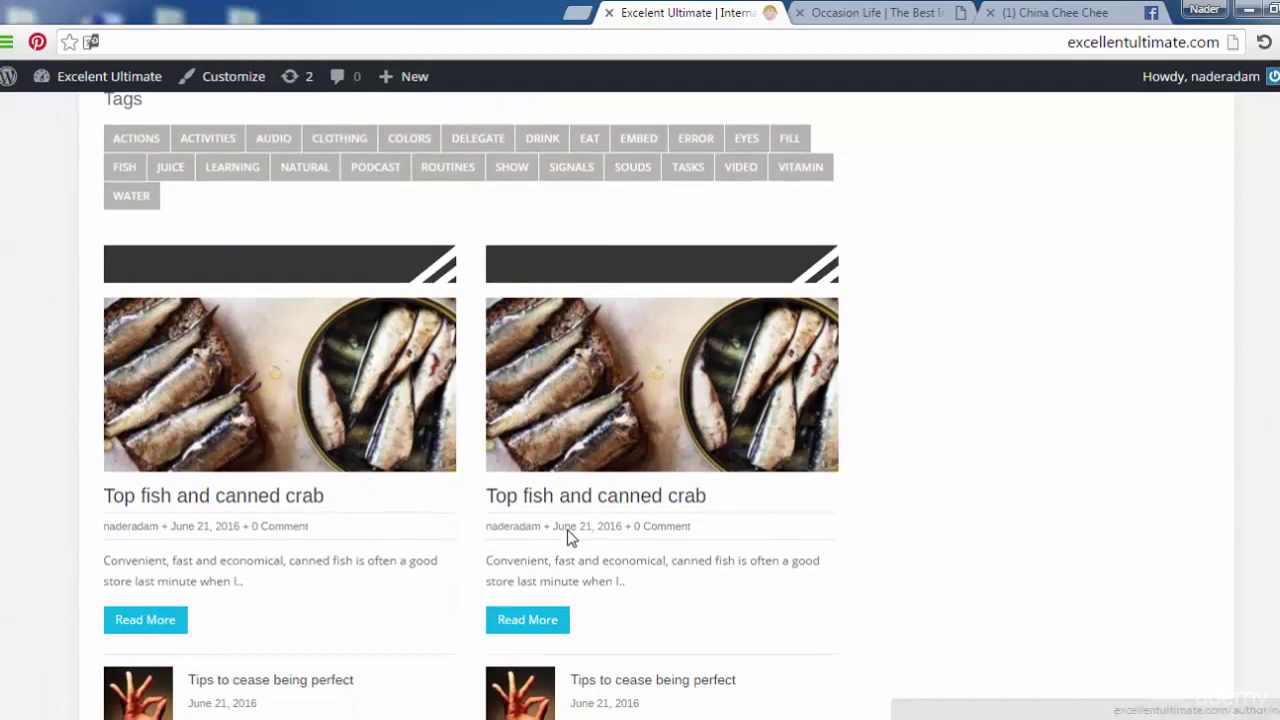
pyautogui.scroll(-4, 471, 406)
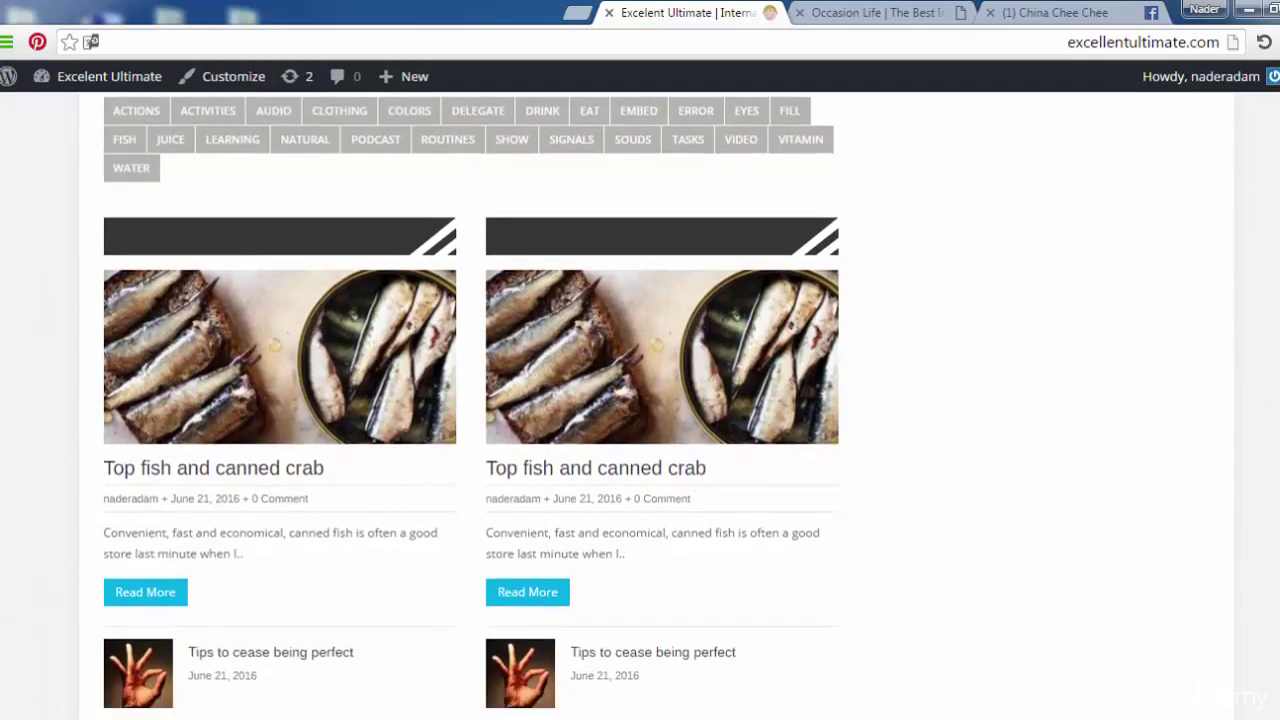
pyautogui.scroll(-5, 471, 406)
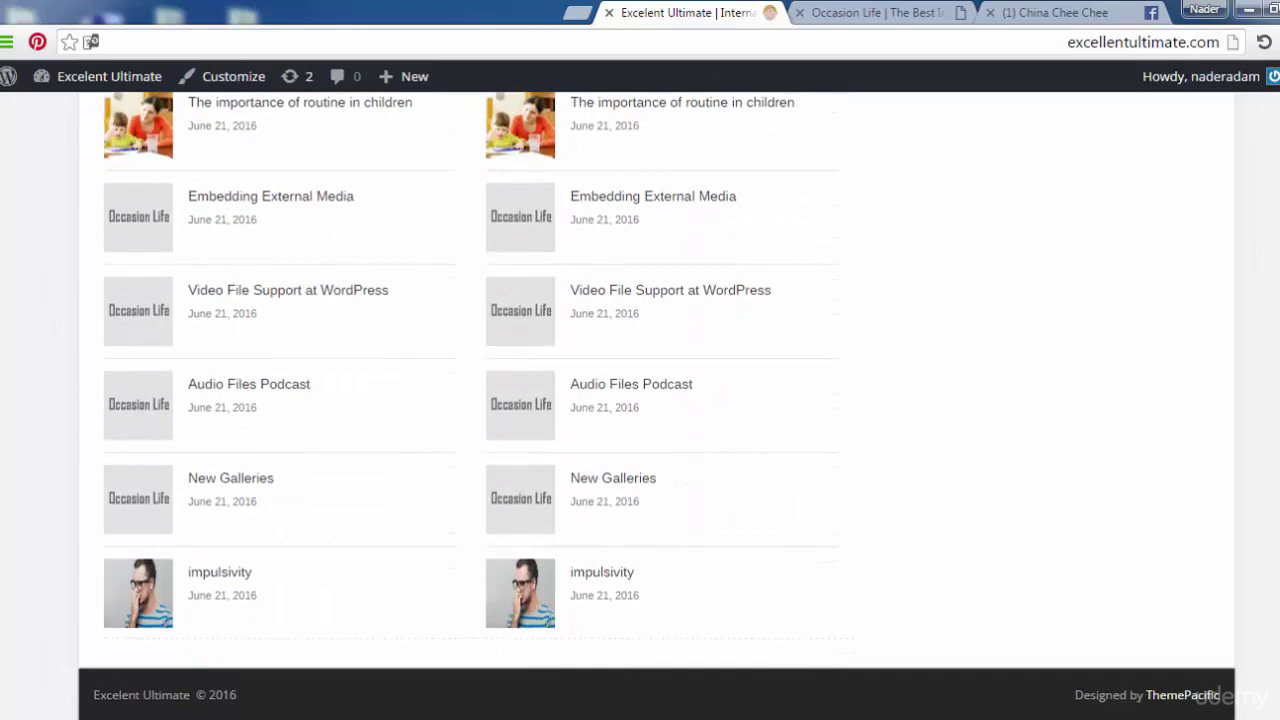
pyautogui.scroll(20, 471, 406)
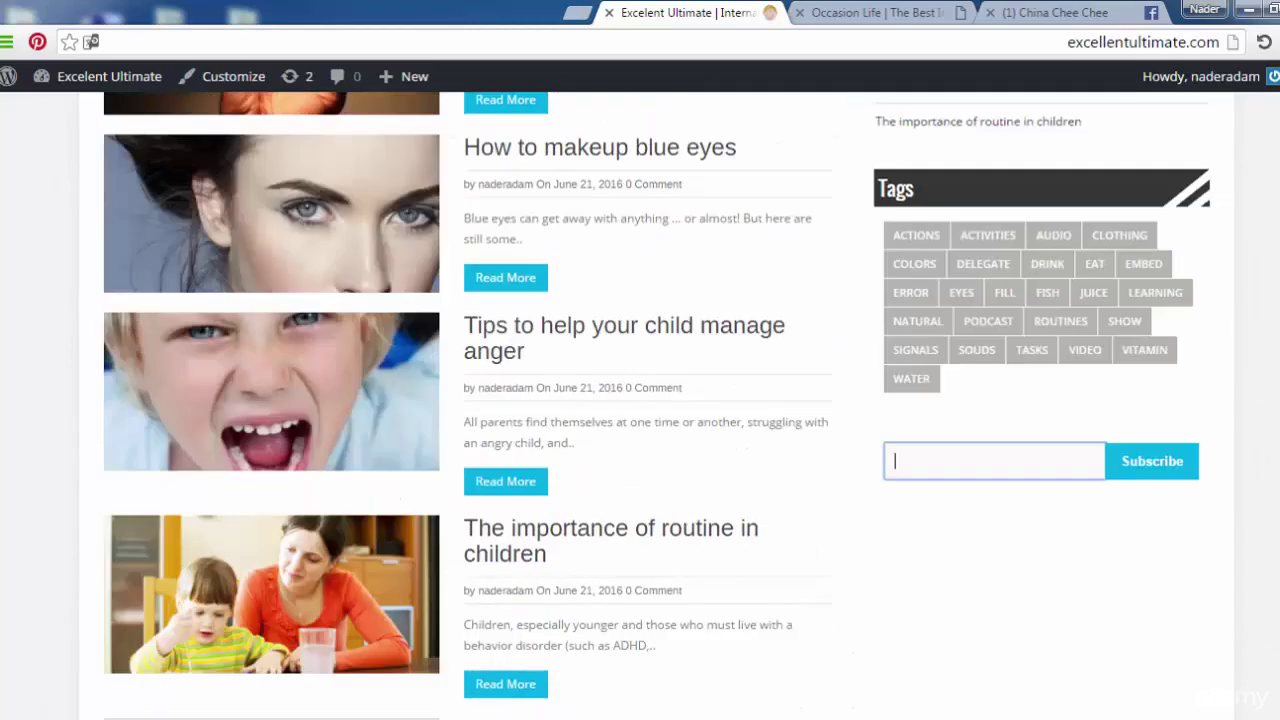
pyautogui.scroll(1, 656, 474)
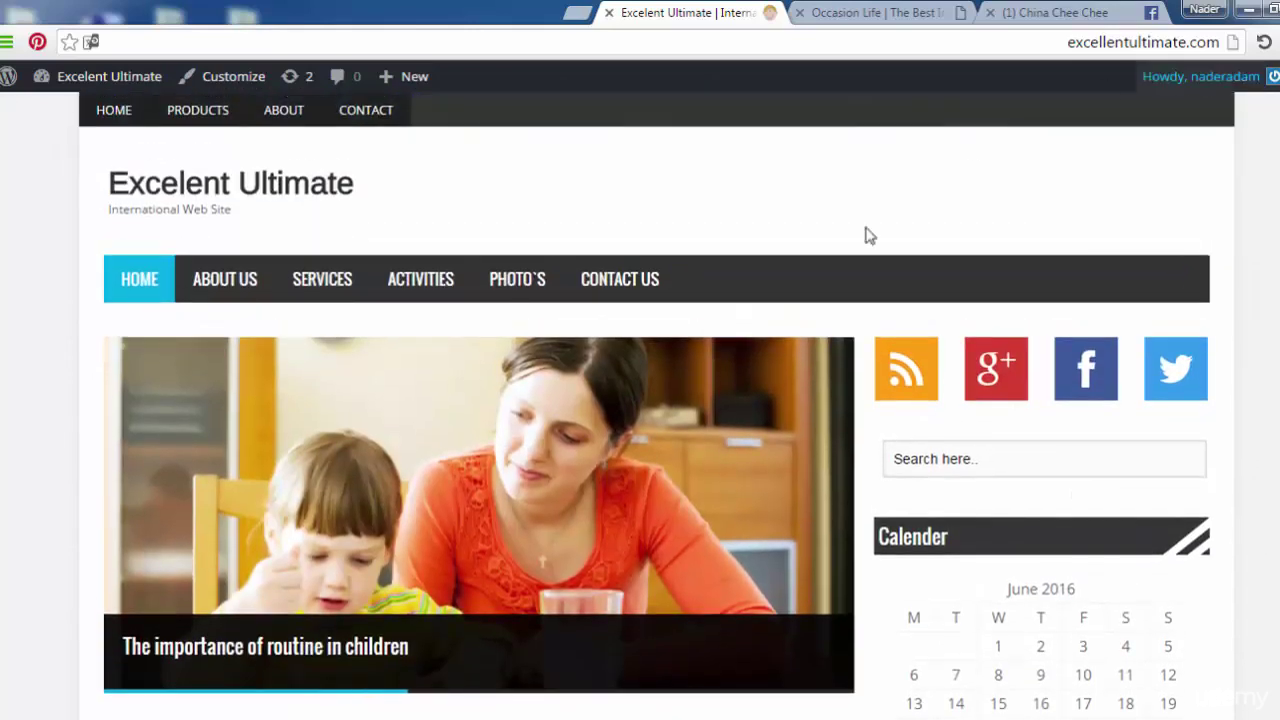